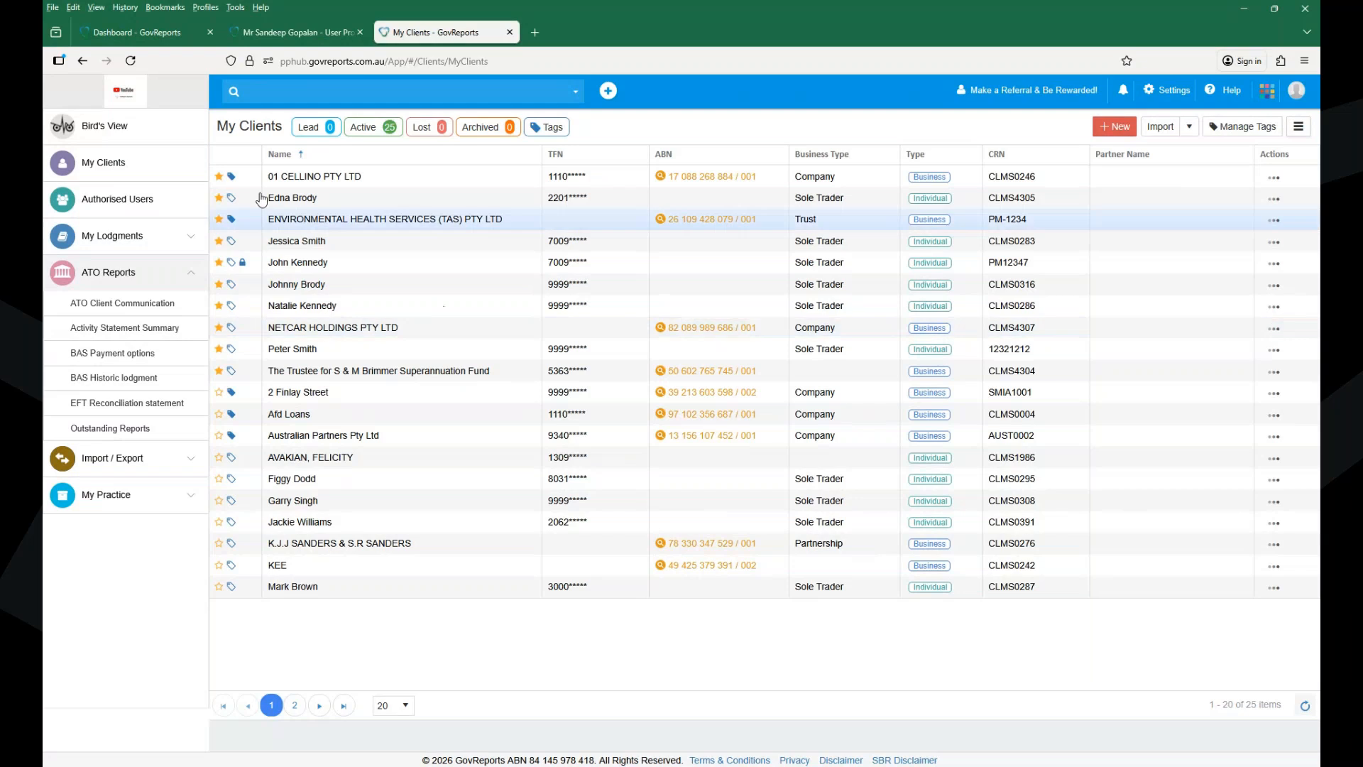
# - Show the Bird's View dashboard with saved, lodged and outstanding report counts
pyautogui.click(148, 129)
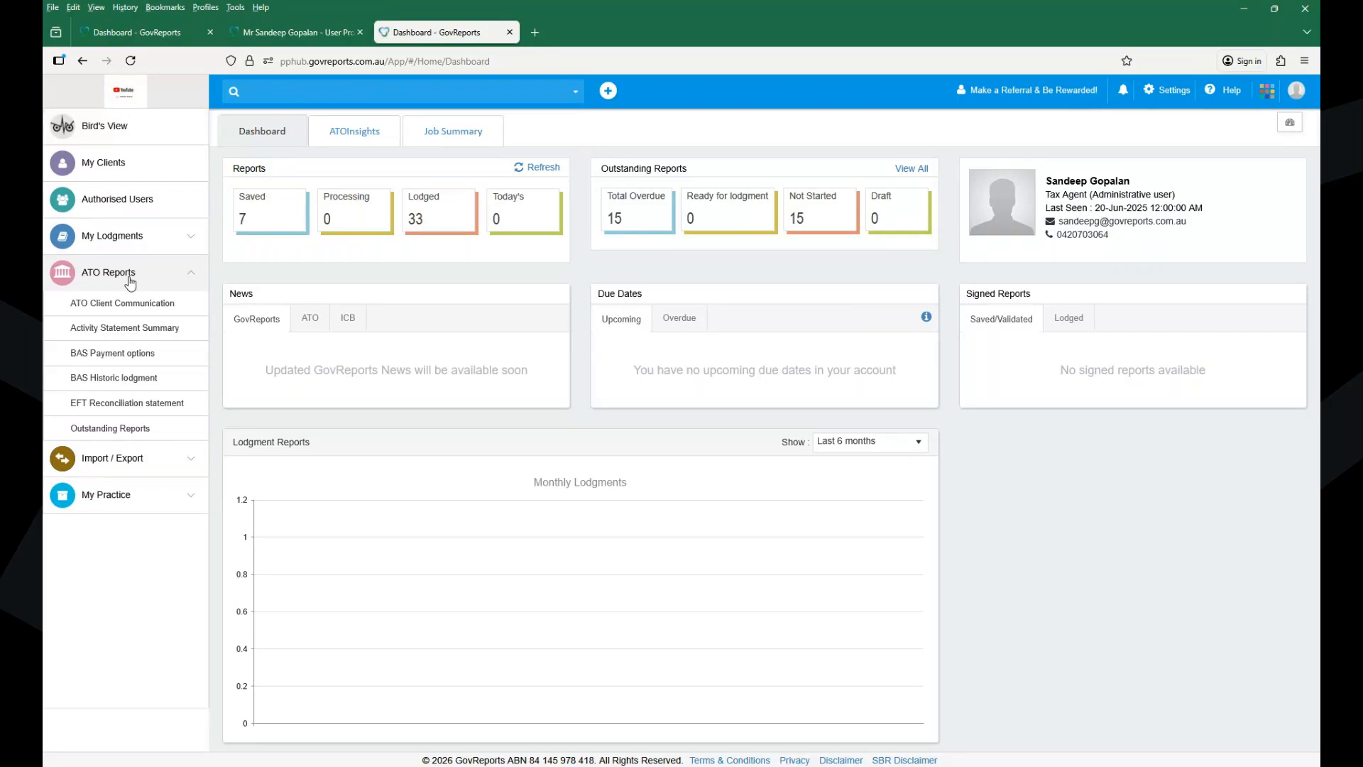
# - Show the Outstanding Reports list under ATO Reports, with 15 reports overdue
pyautogui.click(120, 431)
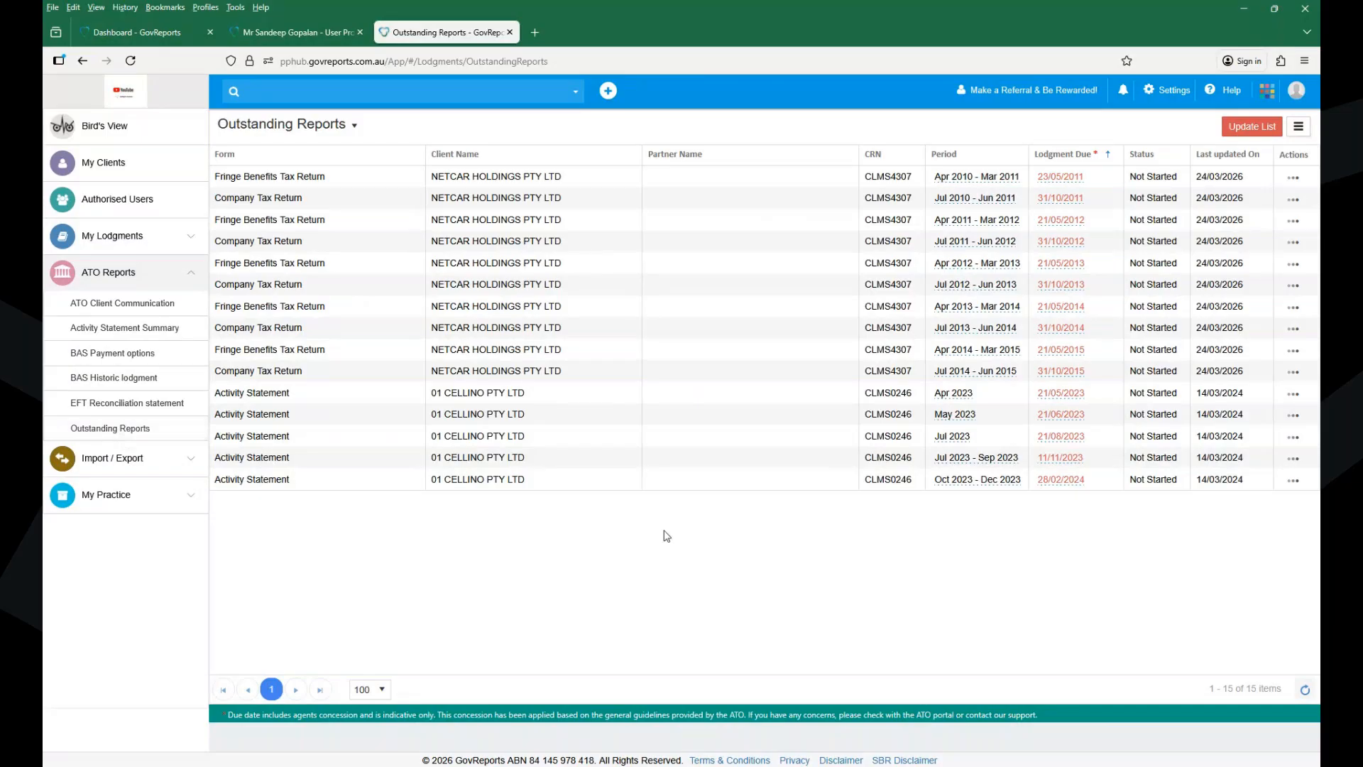
# - Check a company return's Prepare/Delete actions, then return to My Clients listing 25 active clients
pyautogui.click(1293, 381)
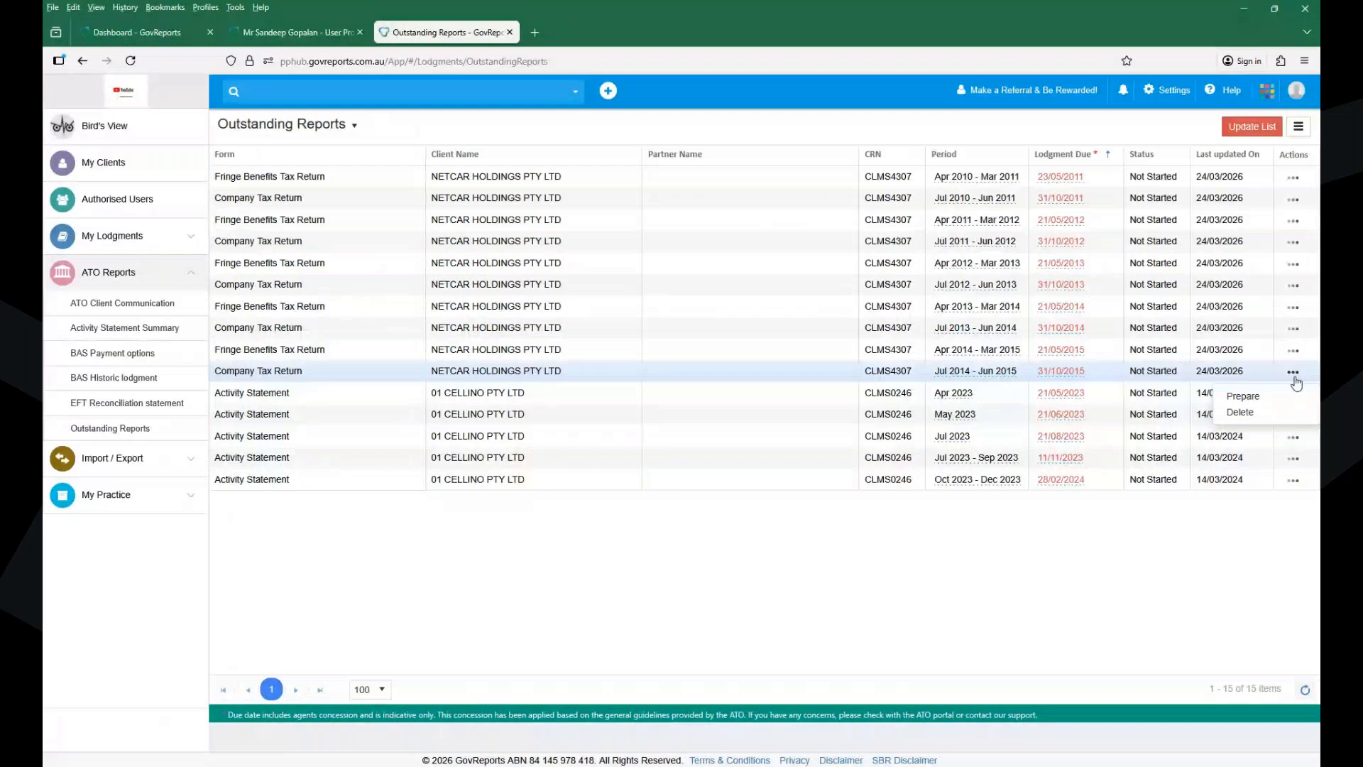
pyautogui.click(135, 167)
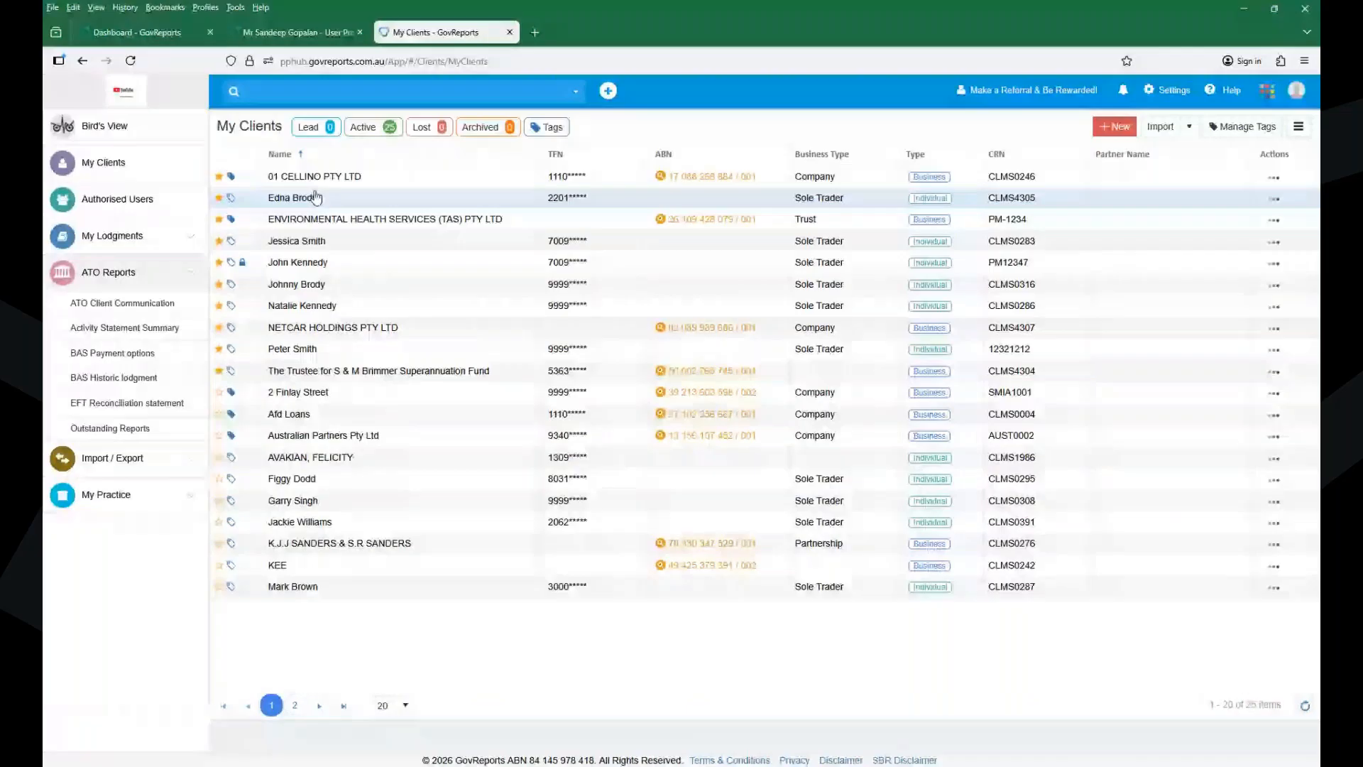
# - Open the individual client's record, which holds one draft 2023–24 Individual Tax Return
pyautogui.click(1278, 200)
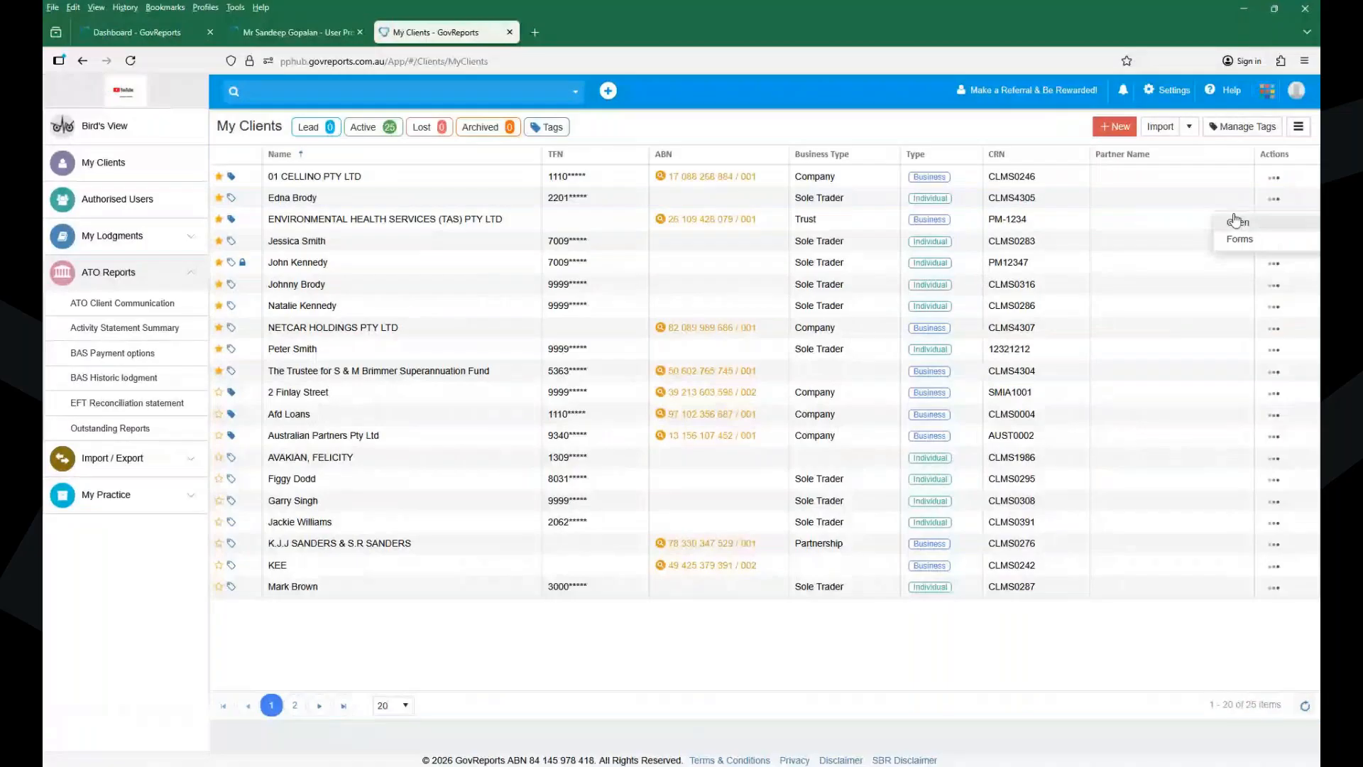
pyautogui.click(1235, 221)
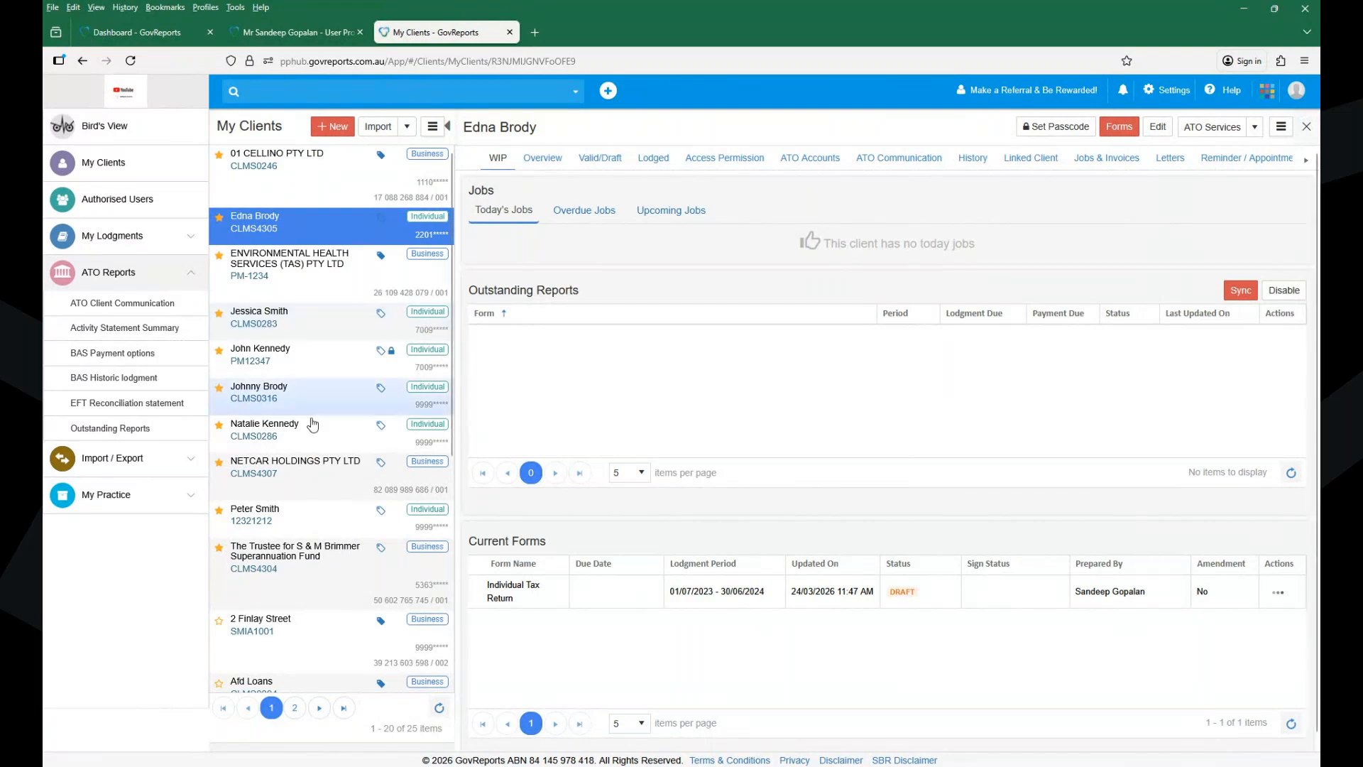
# - Open NETCAR HOLDINGS PTY LTD, review its outstanding Company Tax Return actions, and list its available forms
pyautogui.click(307, 467)
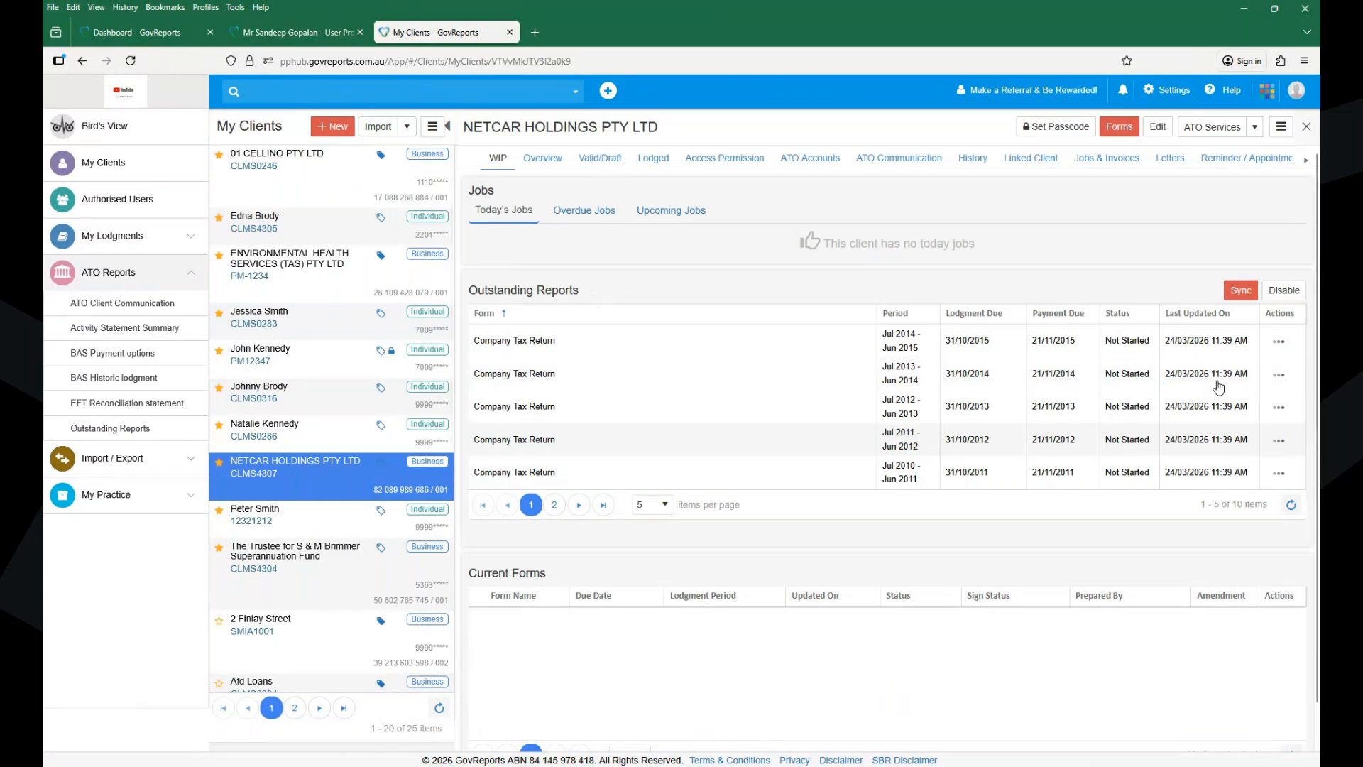
pyautogui.click(1278, 343)
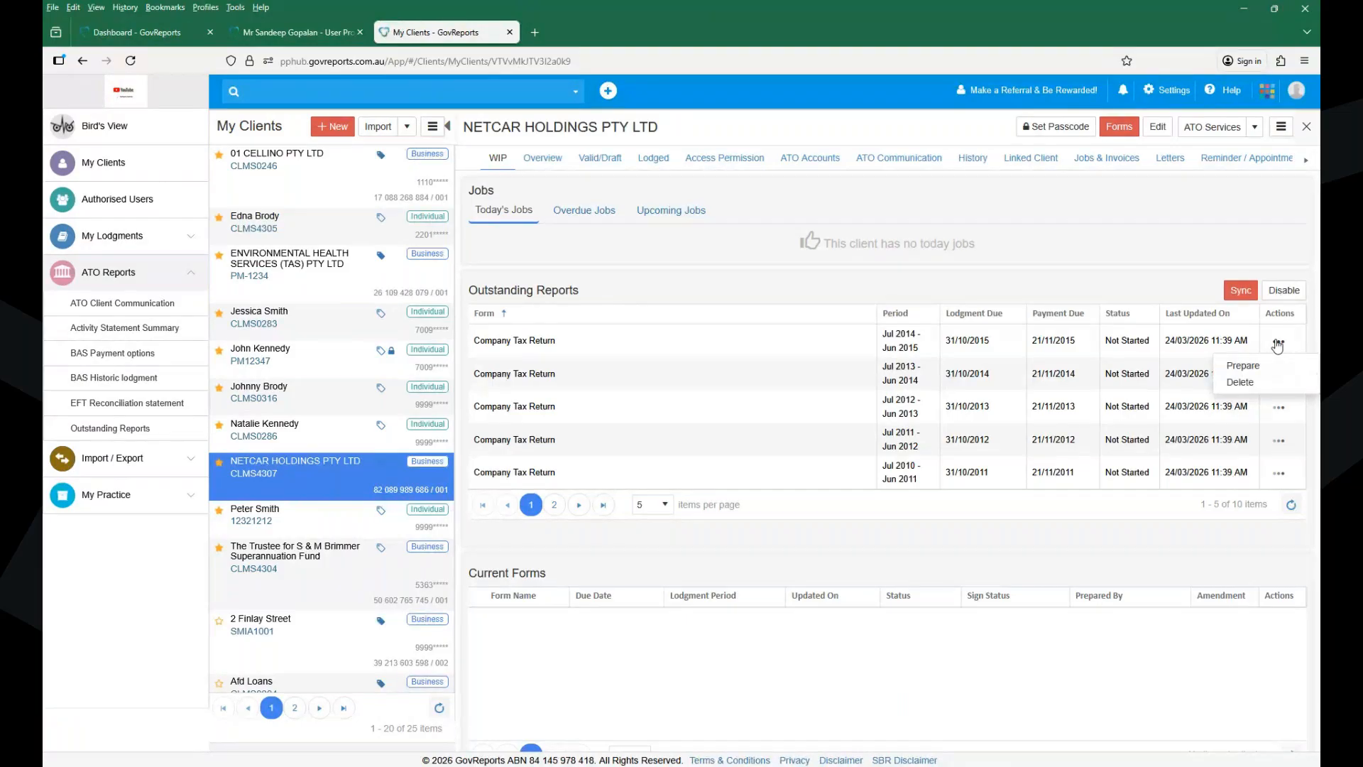
pyautogui.click(1113, 134)
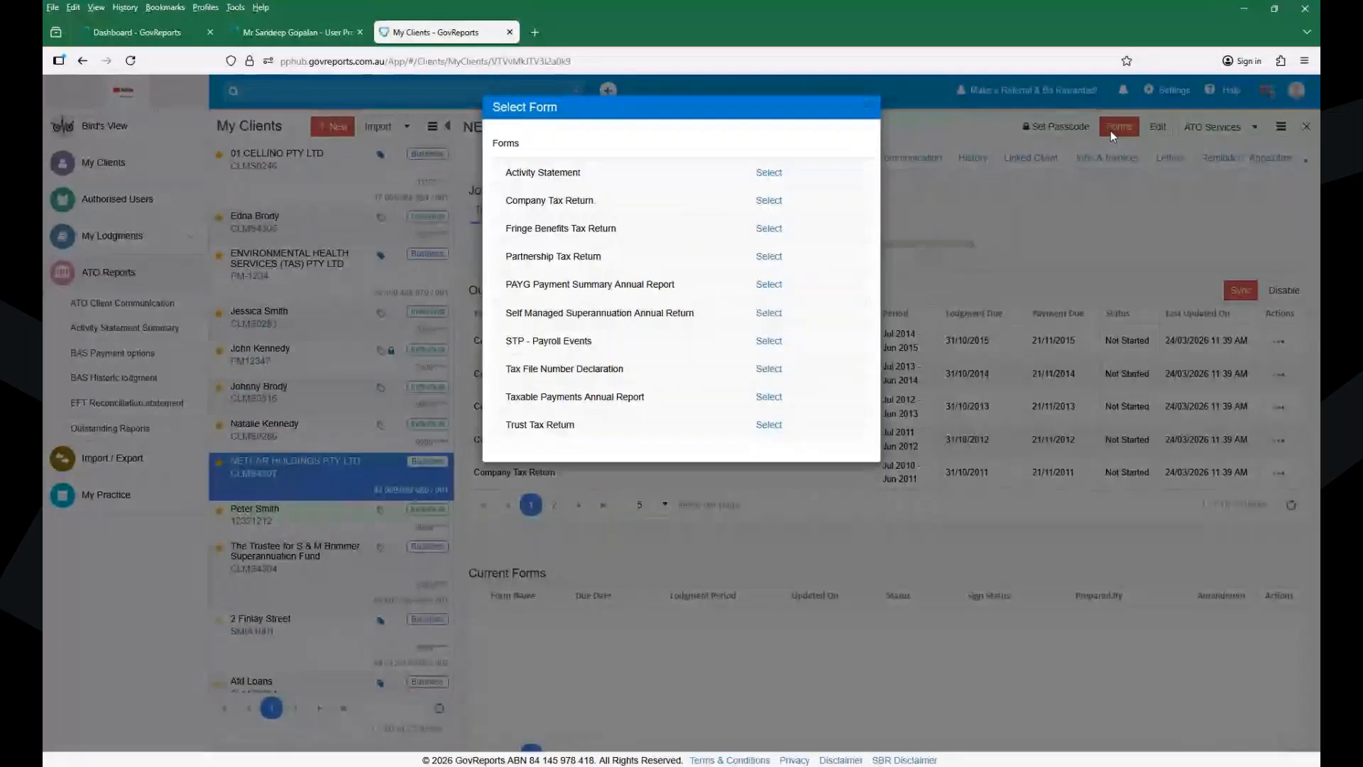
# - Dismiss the NETCAR Select Form dialog and reopen the individual client's record
pyautogui.click(868, 107)
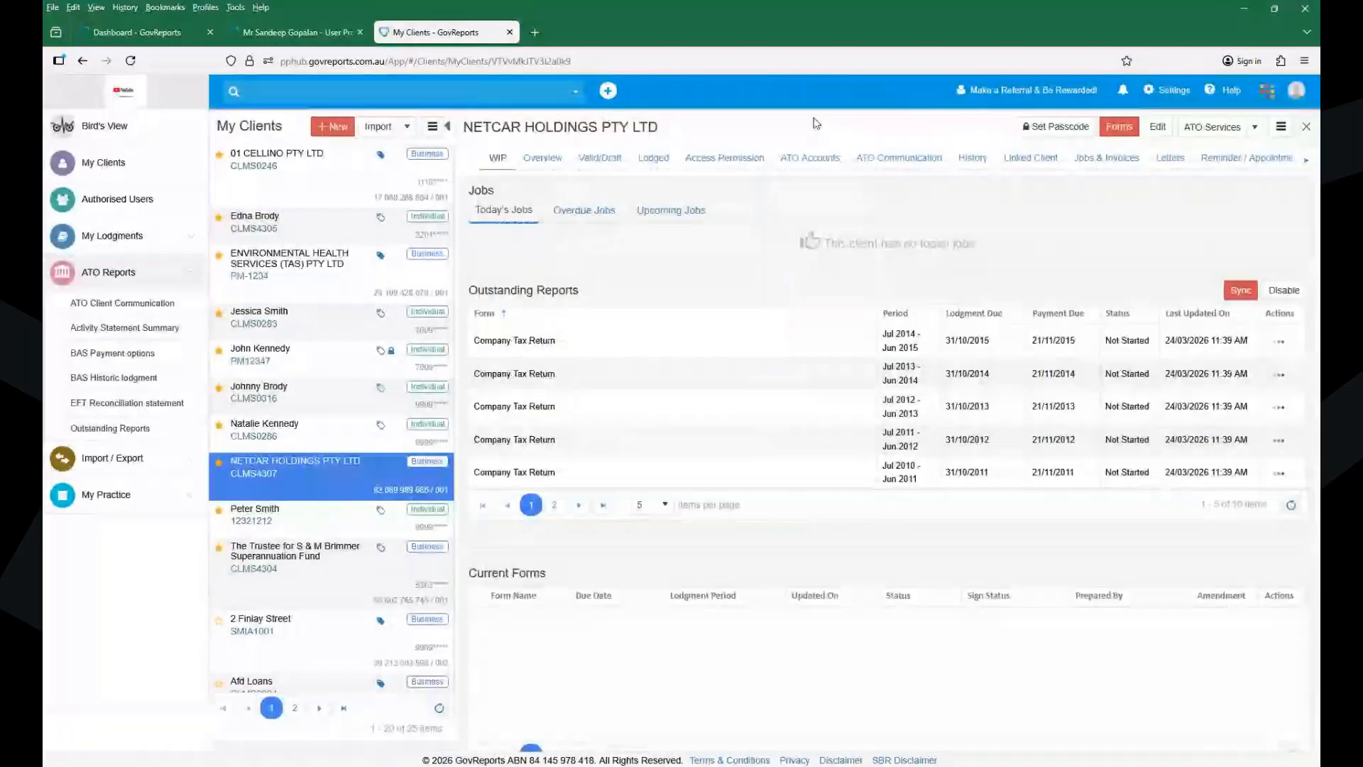
pyautogui.click(315, 235)
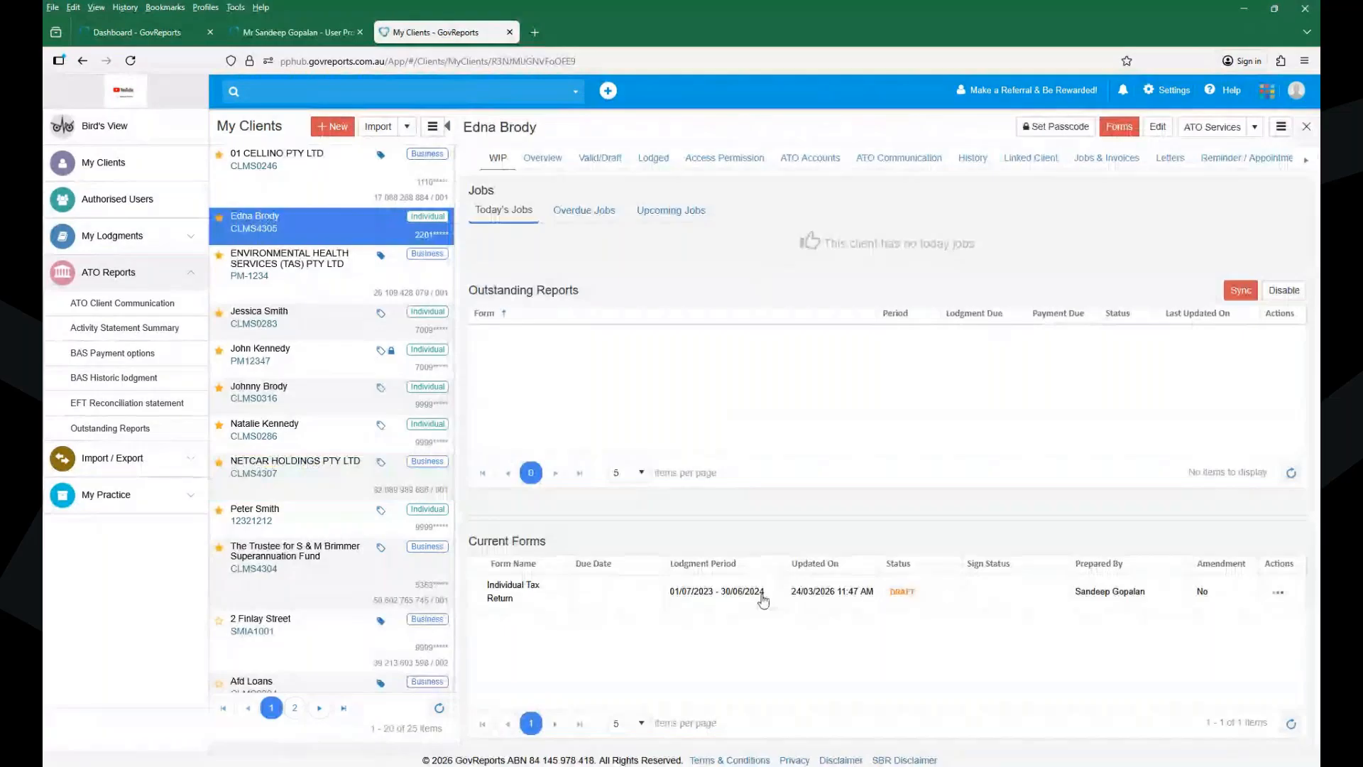
# - Choose Individual Tax Return from Forms to list financial years 2020–2025
pyautogui.click(1121, 128)
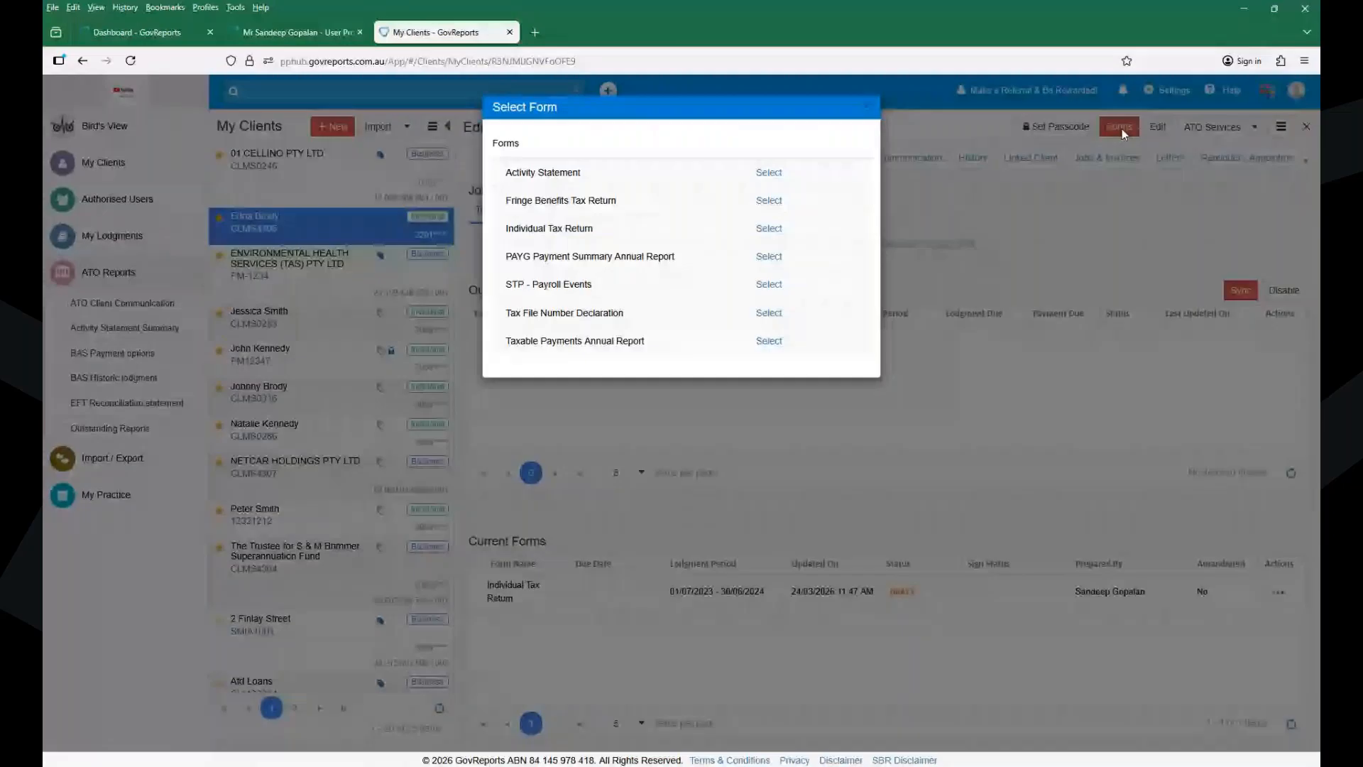
pyautogui.click(769, 228)
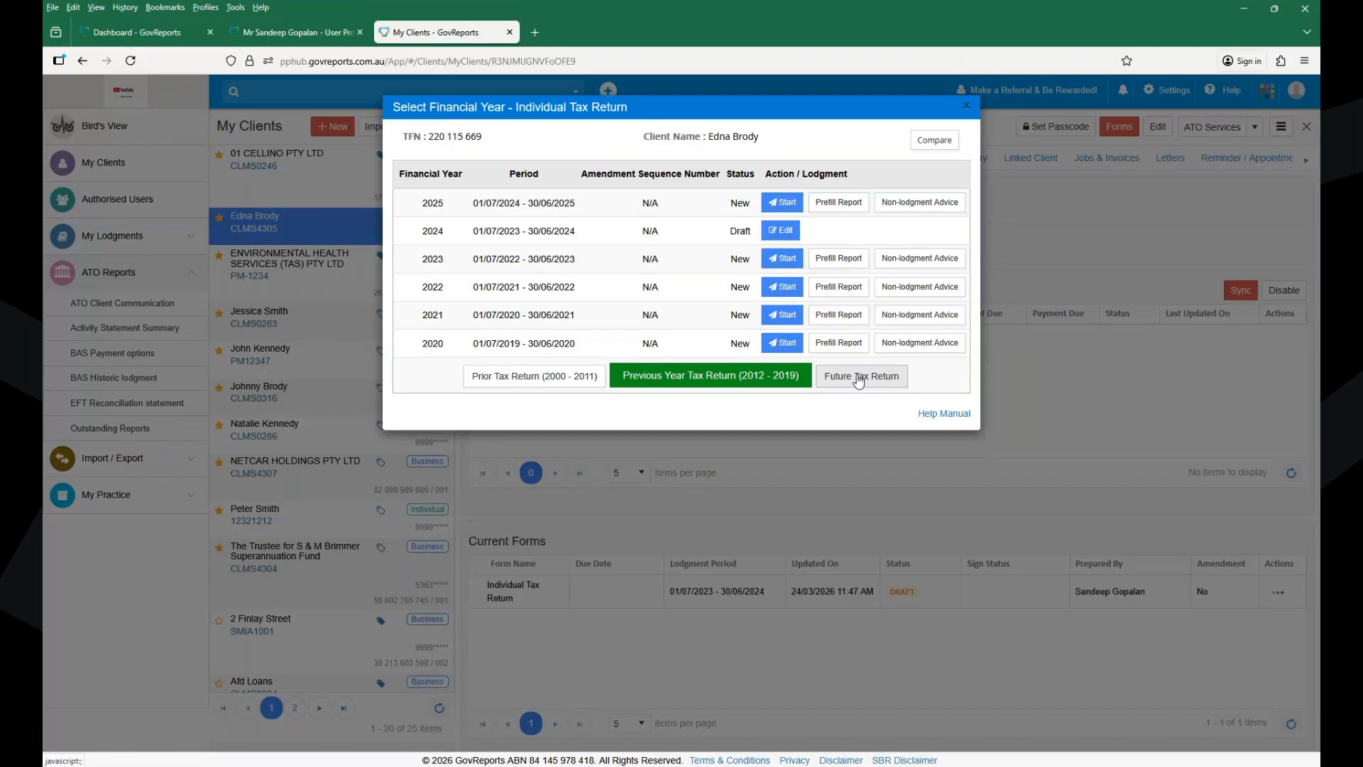
# - Reveal future years and start the 2025 Individual Tax Return
pyautogui.click(859, 381)
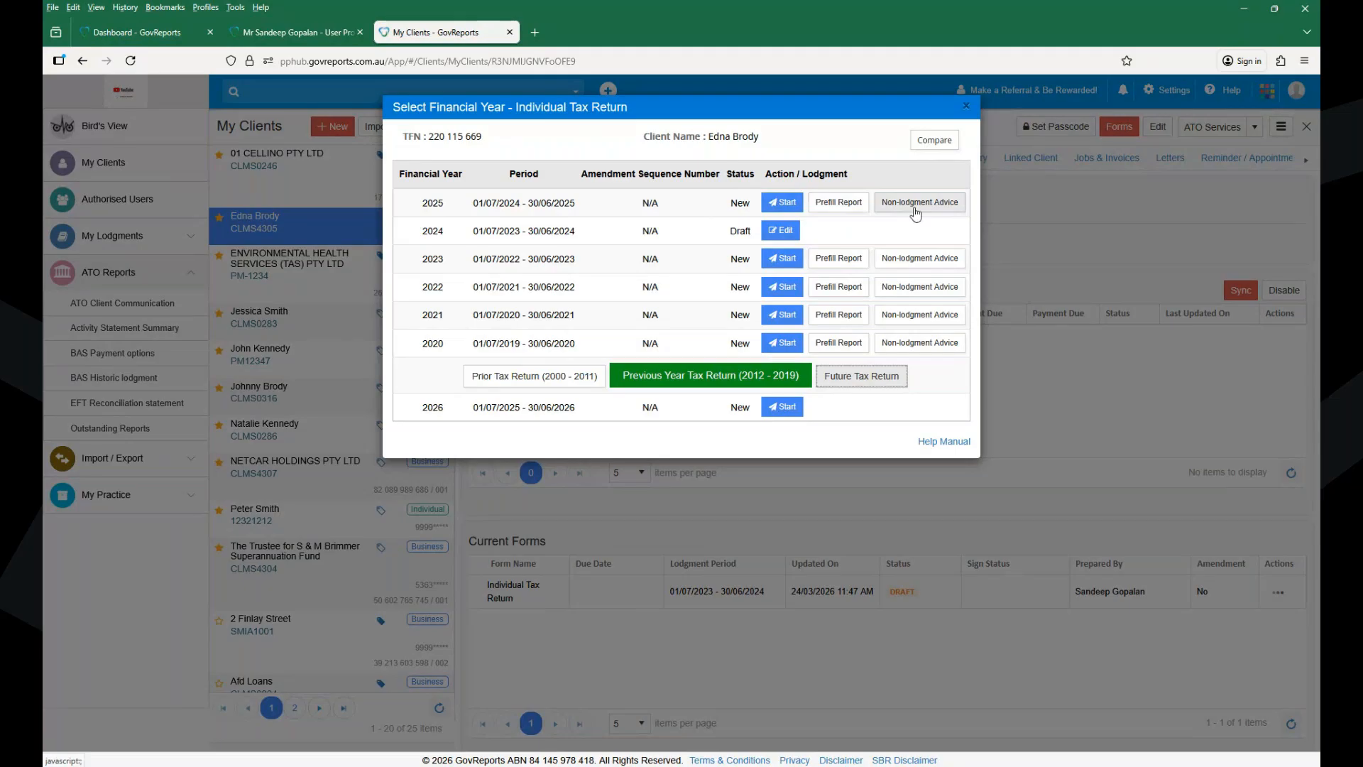
pyautogui.click(778, 206)
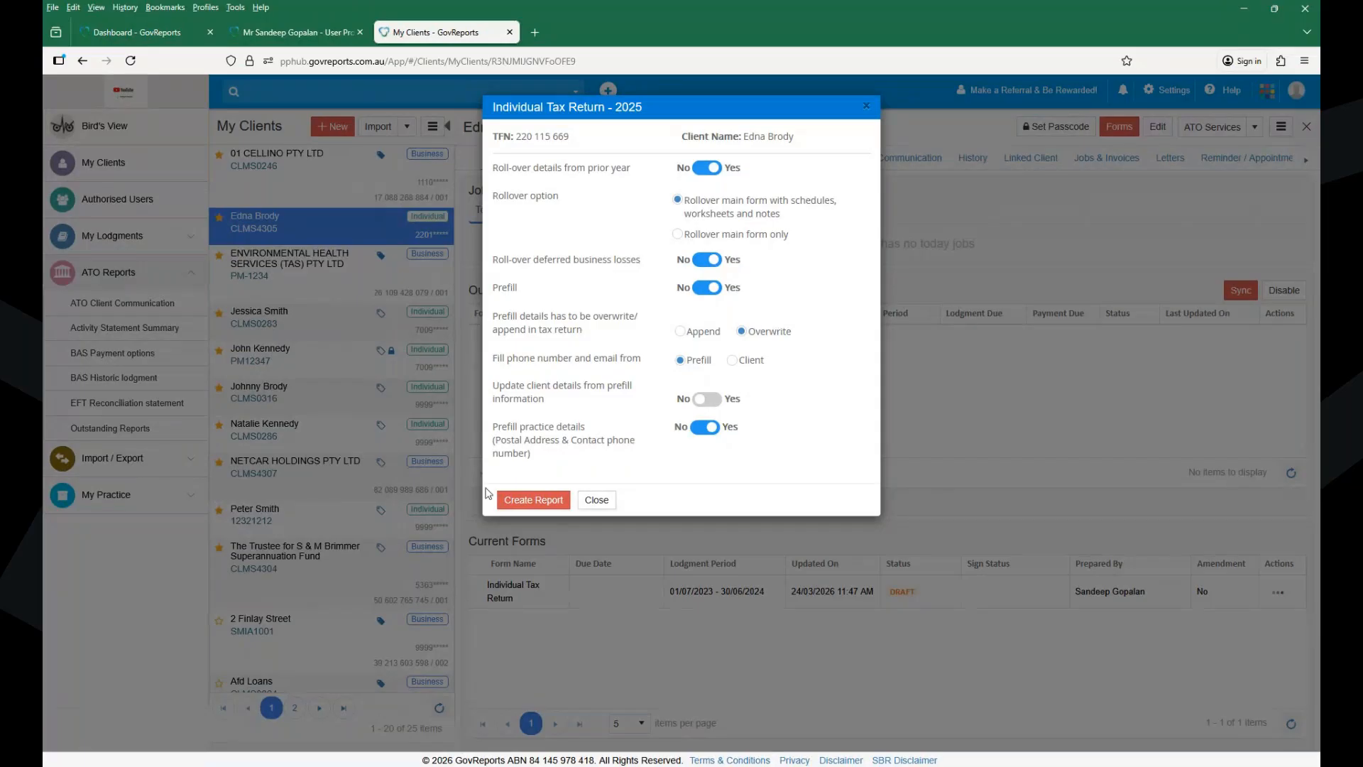
# - Create the 2025 Individual Tax Return with roll-over and prefill left at Yes
pyautogui.click(531, 501)
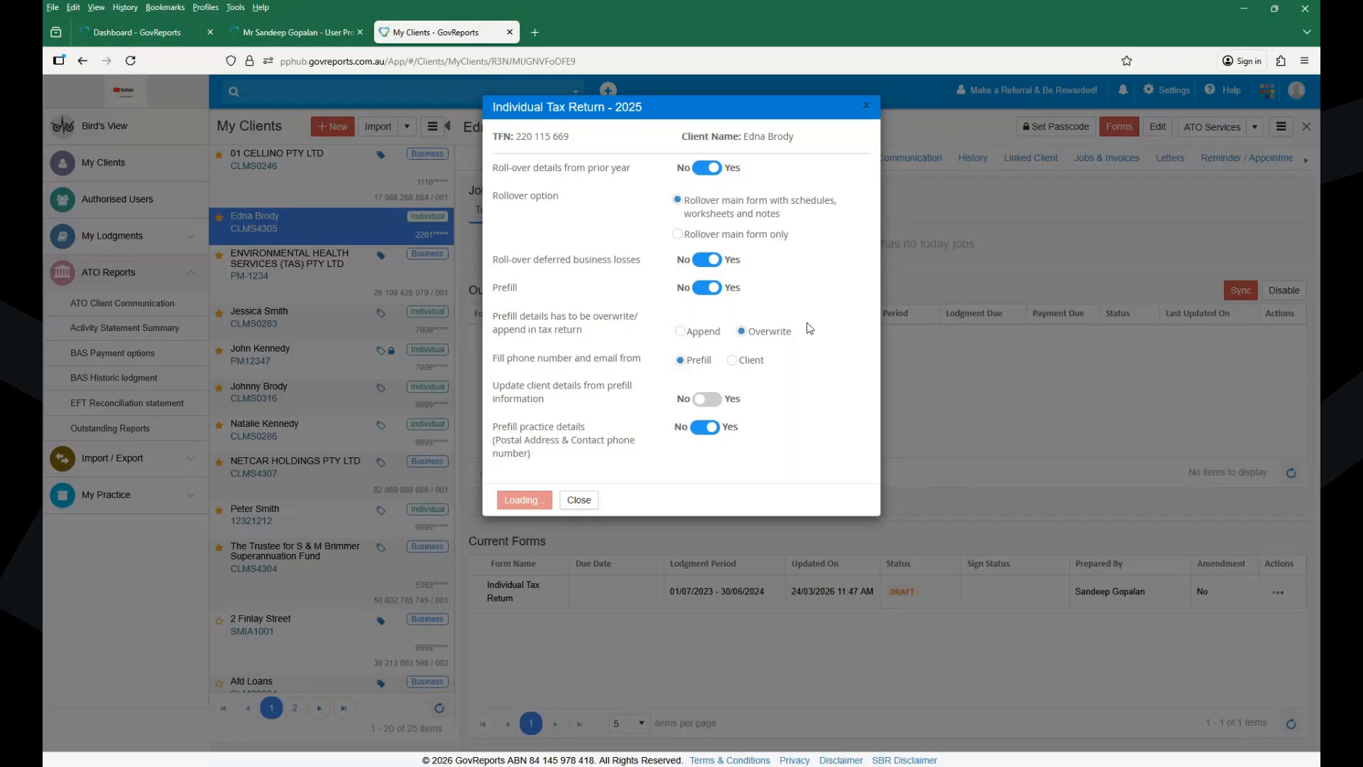
# - Close the stalled return-creation dialog and reload the client's Select Form window
pyautogui.click(588, 504)
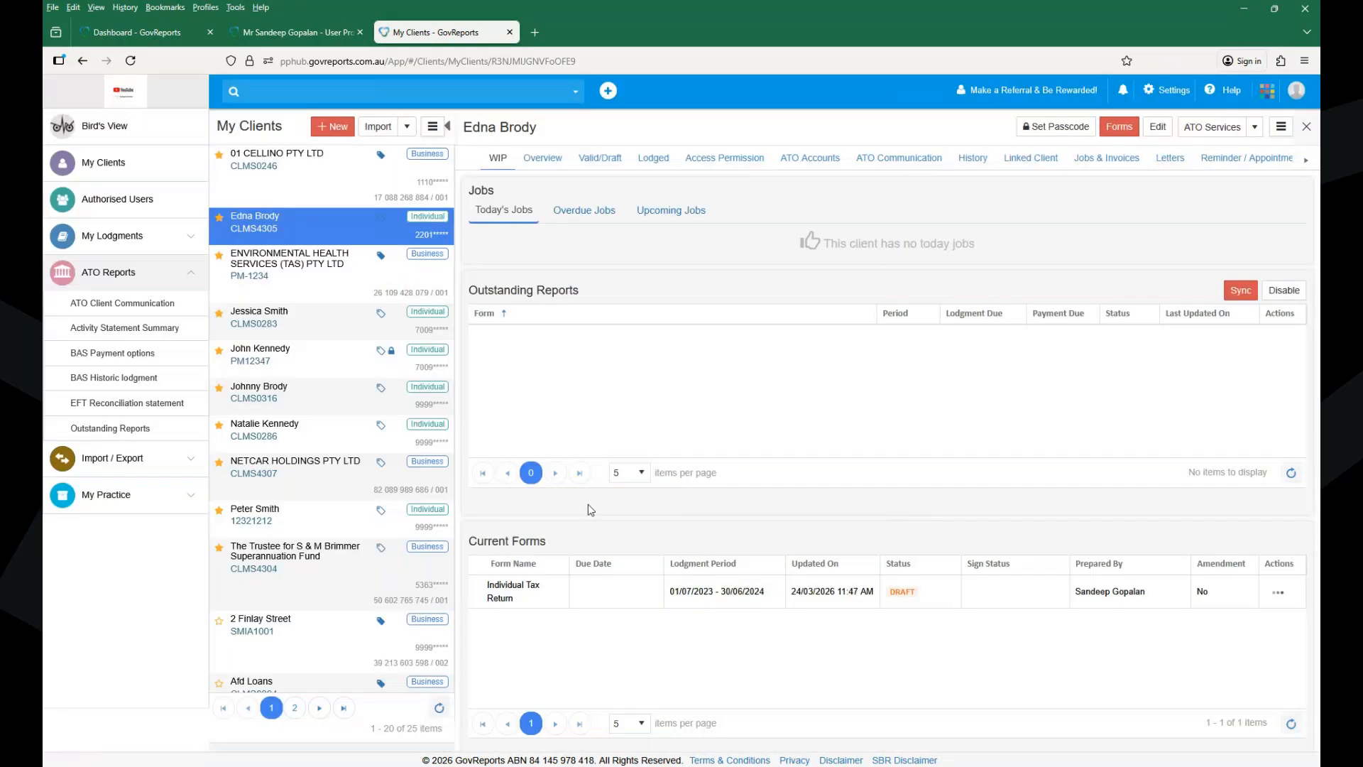
pyautogui.click(1119, 127)
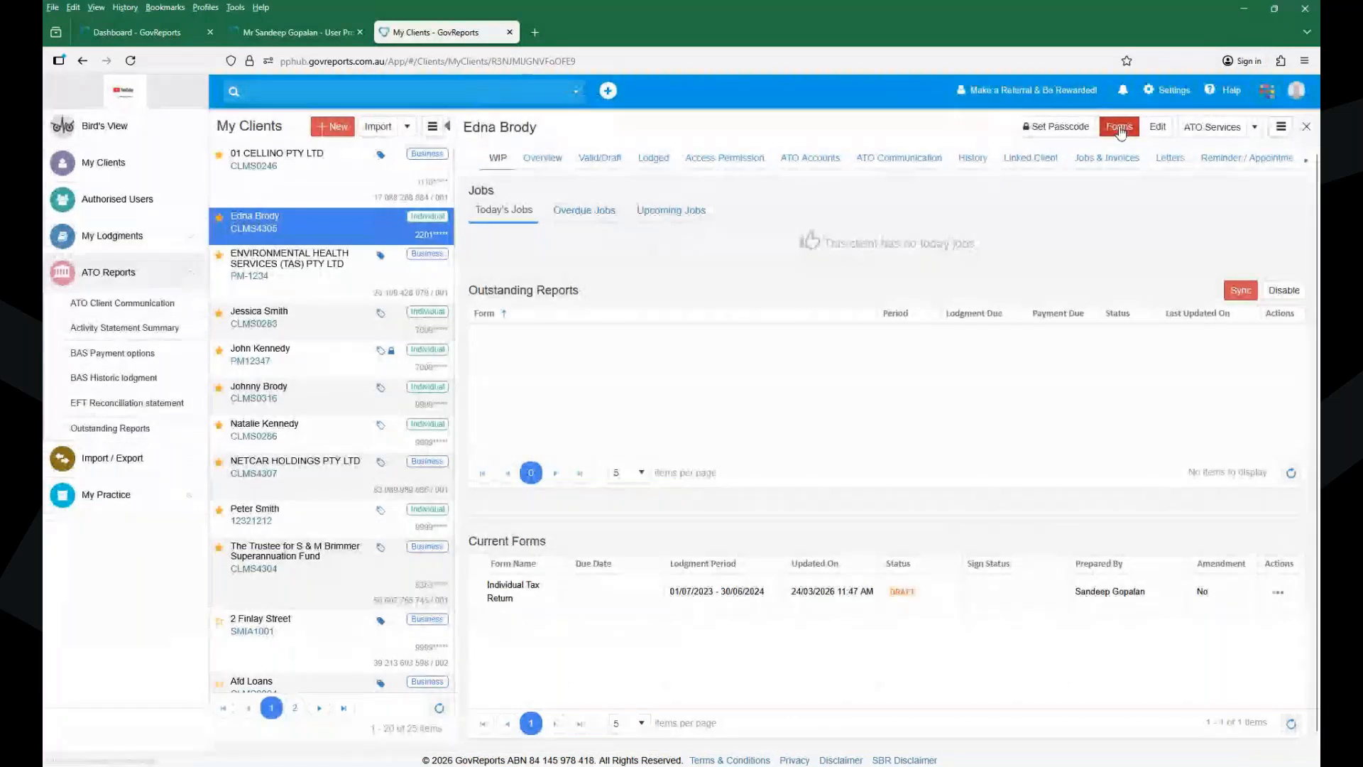
# - Pick Individual Tax Return from the client's forms and edit the draft 2025 return
pyautogui.click(1120, 128)
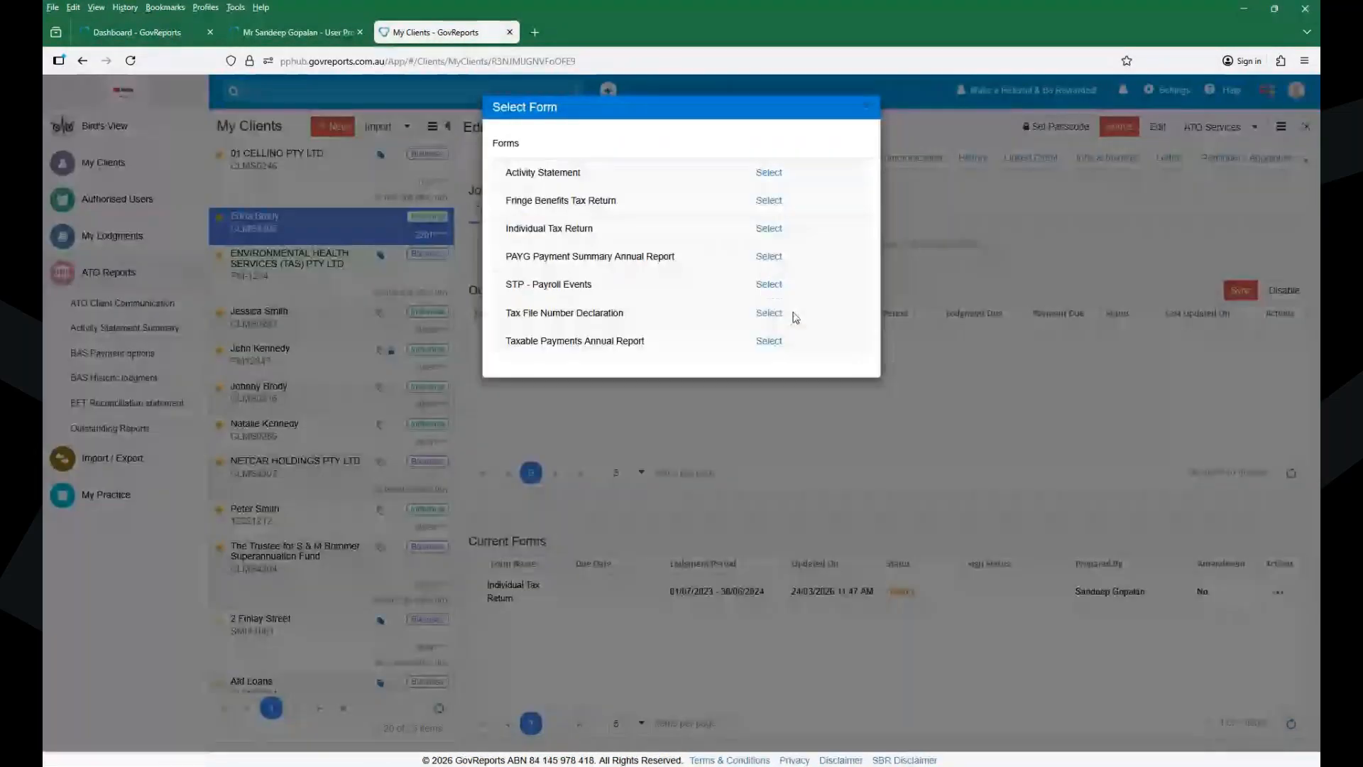
pyautogui.click(771, 229)
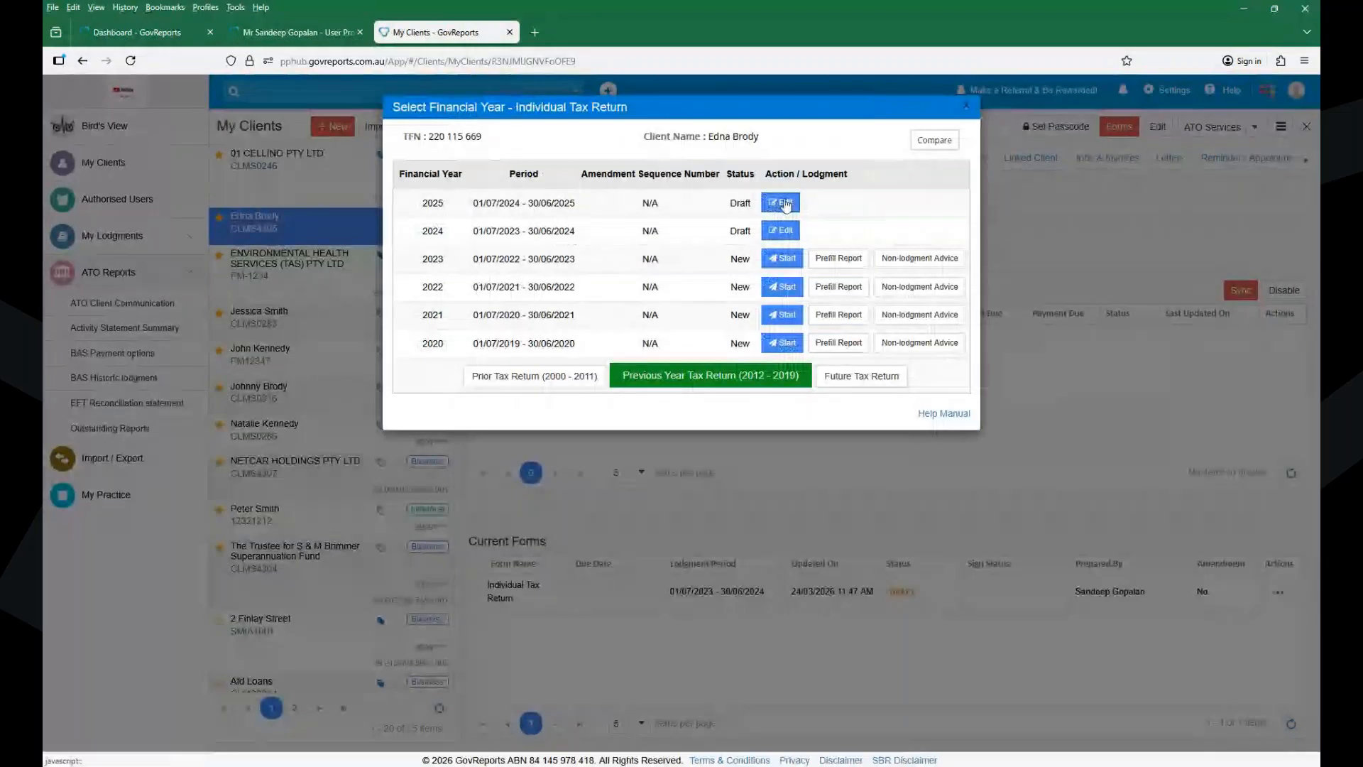
pyautogui.click(785, 205)
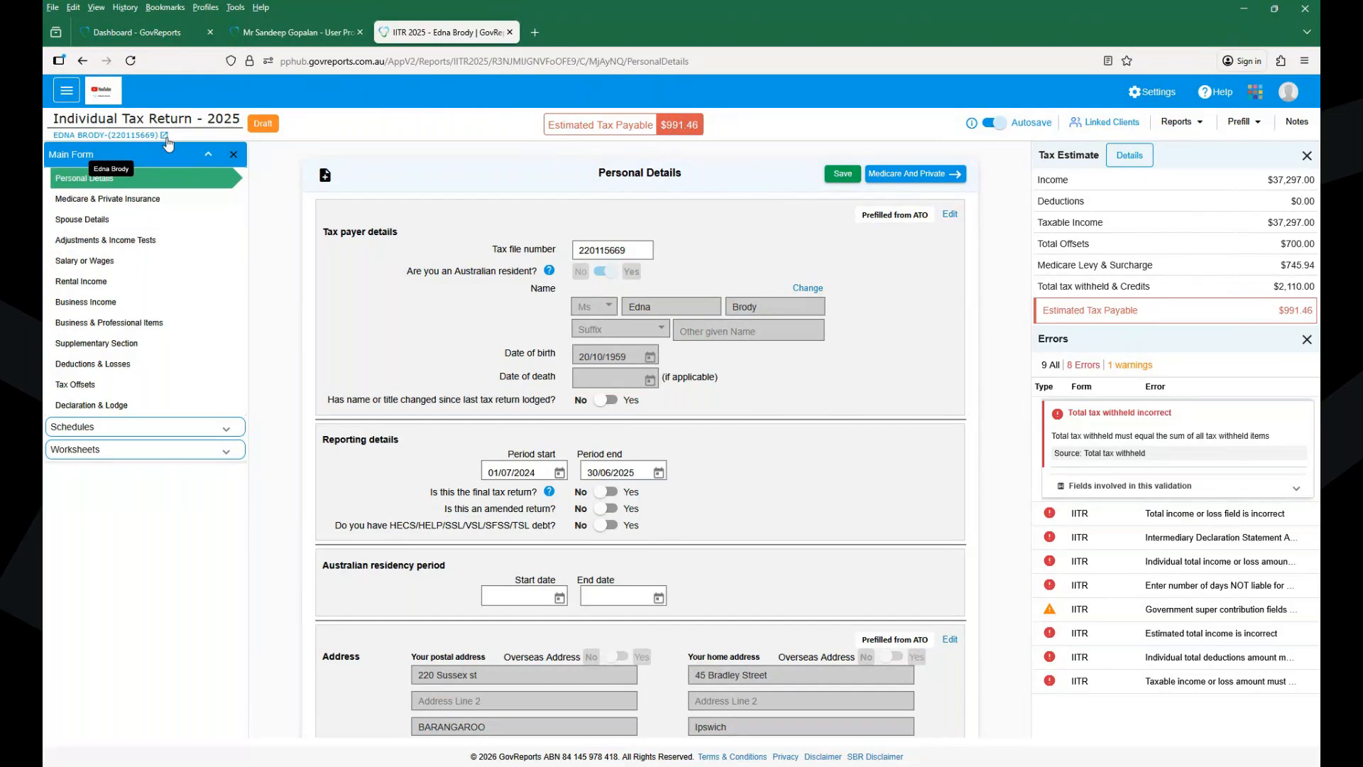
pyautogui.click(167, 142)
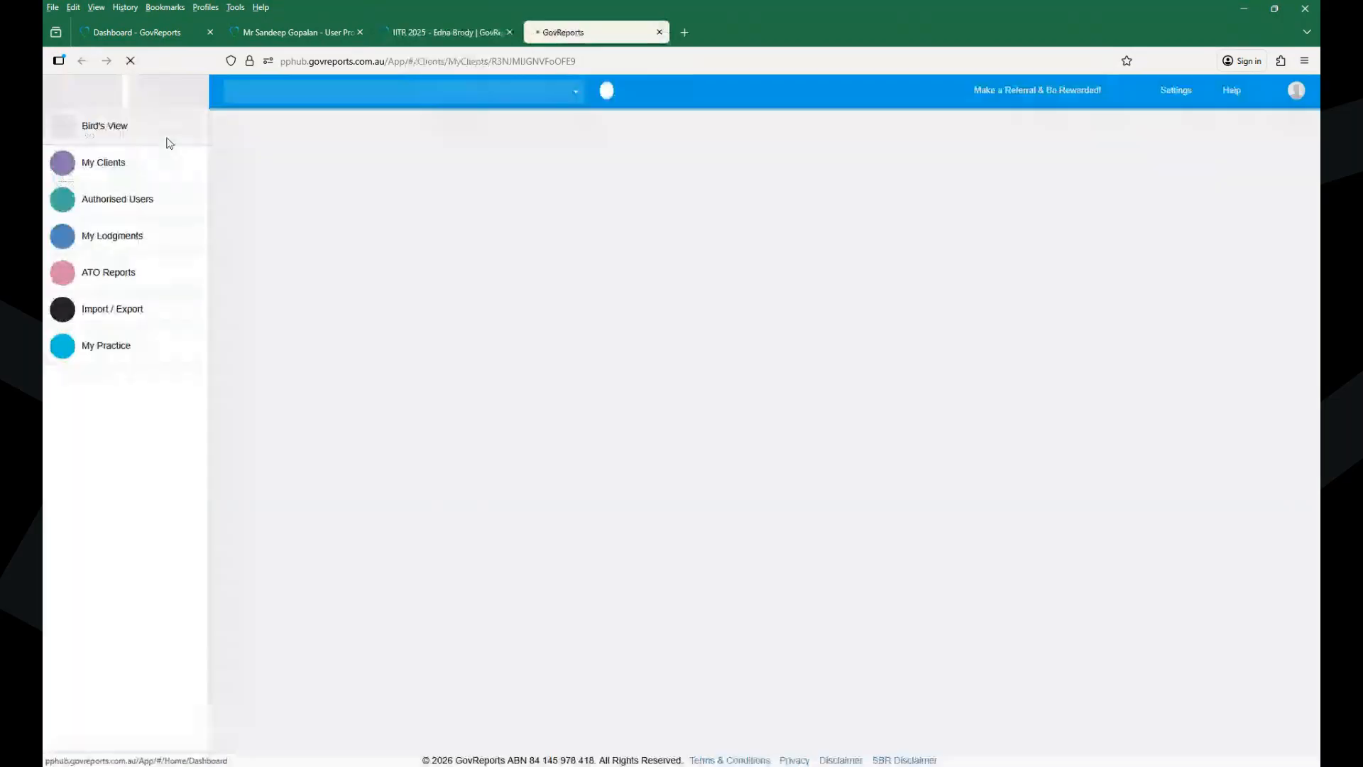
pyautogui.click(663, 34)
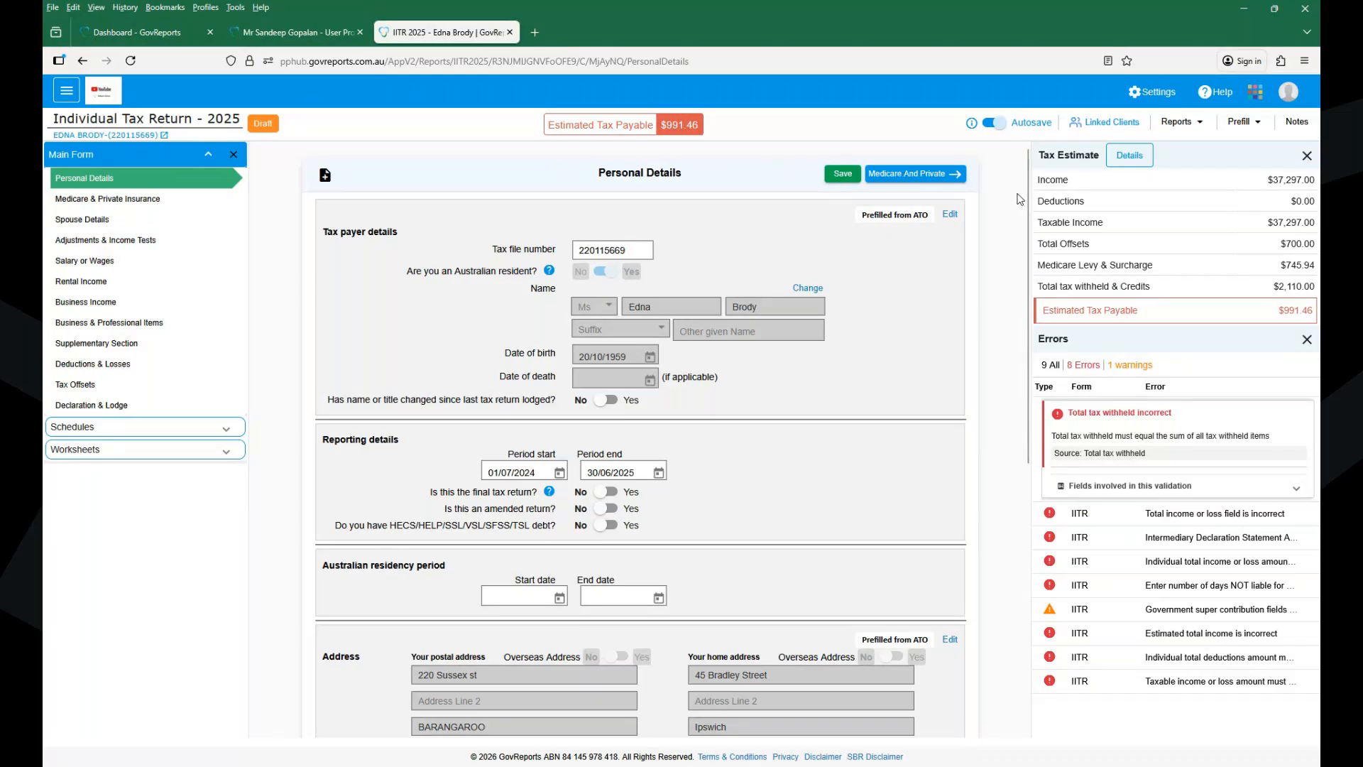
# - Move past Personal Details to the Medicare and Private Insurance page and review its empty fields
pyautogui.scroll(-5, 1019, 383)
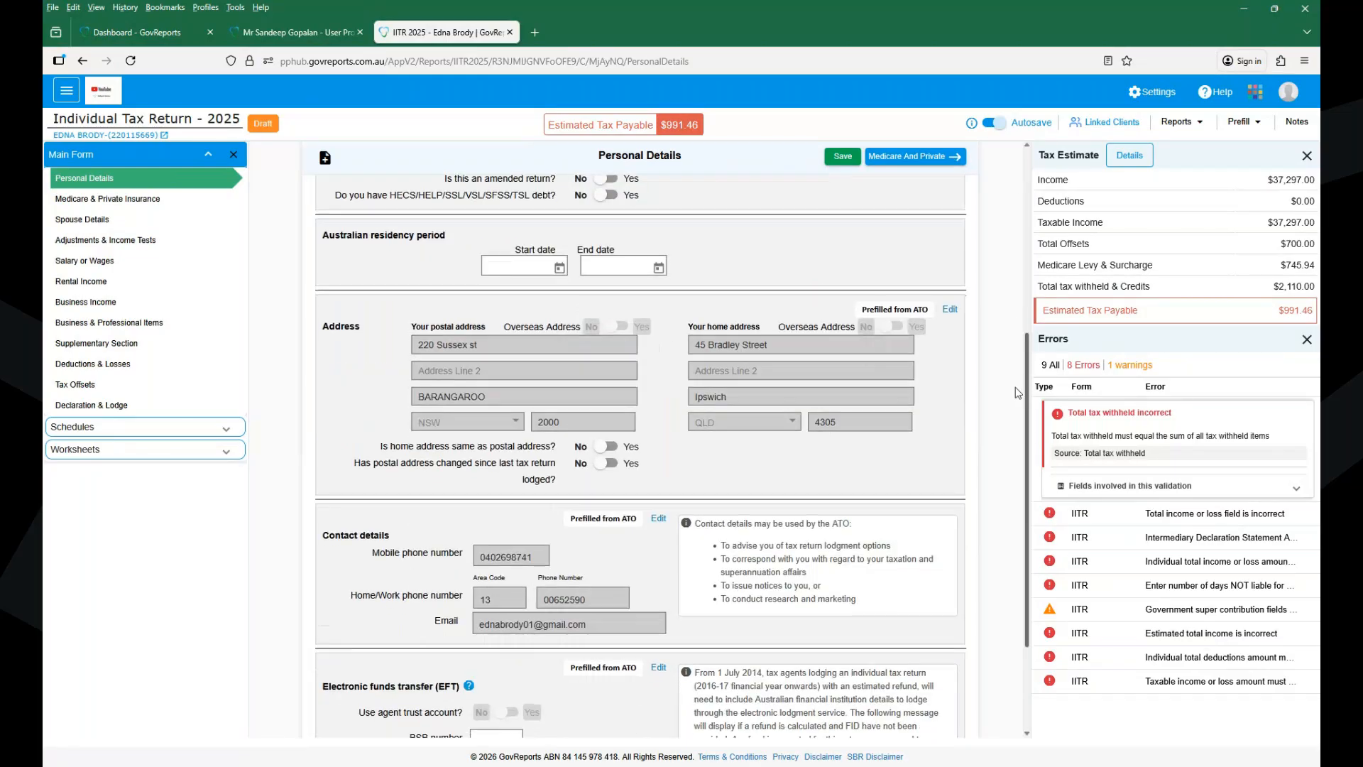
pyautogui.scroll(-2, 775, 687)
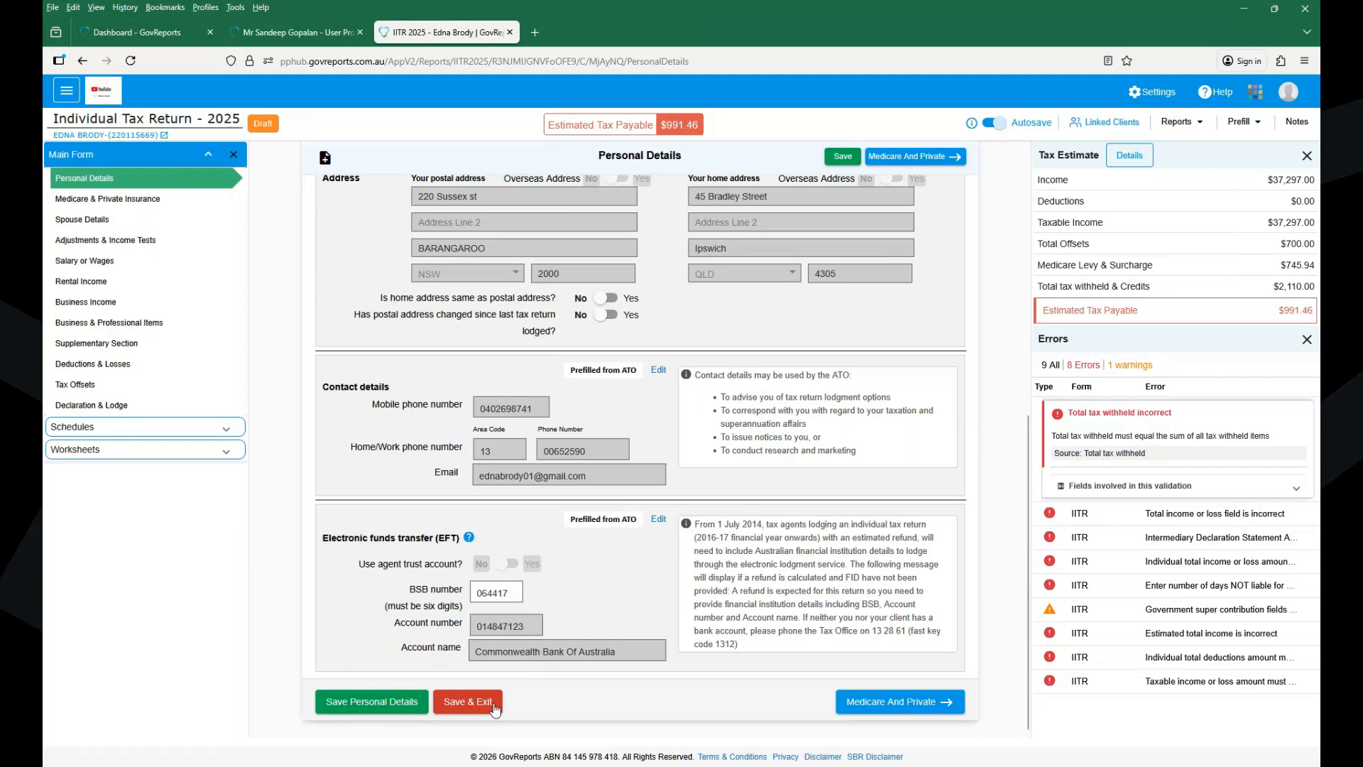
pyautogui.click(891, 705)
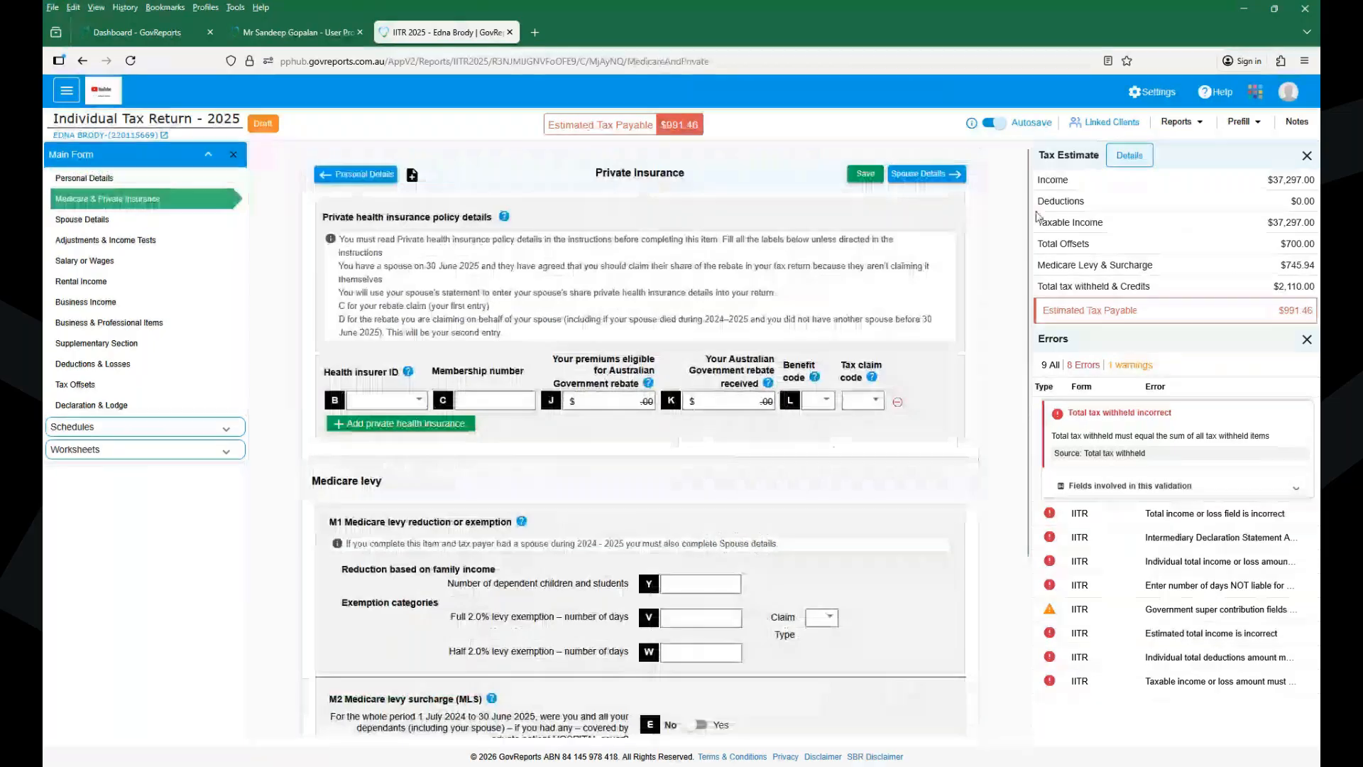
pyautogui.scroll(-1, 1032, 252)
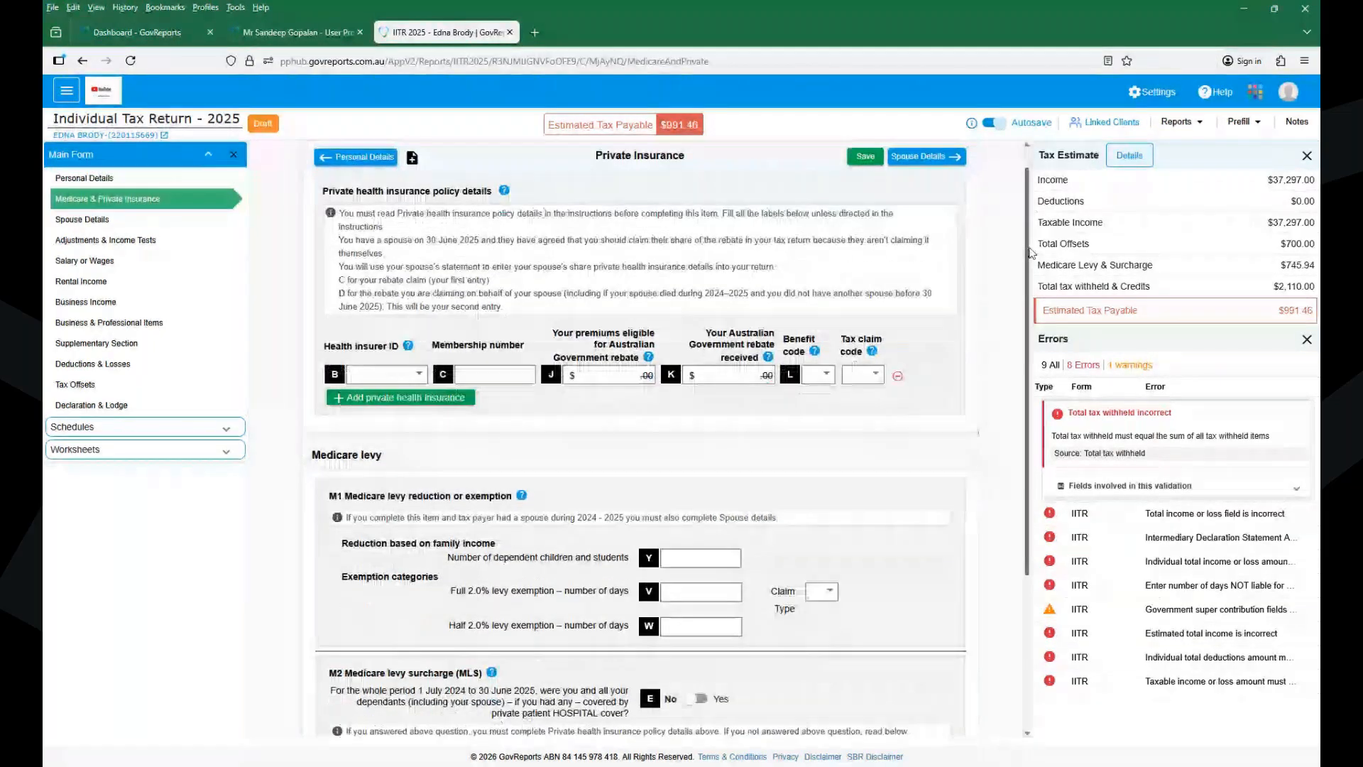
pyautogui.scroll(-5, 1031, 252)
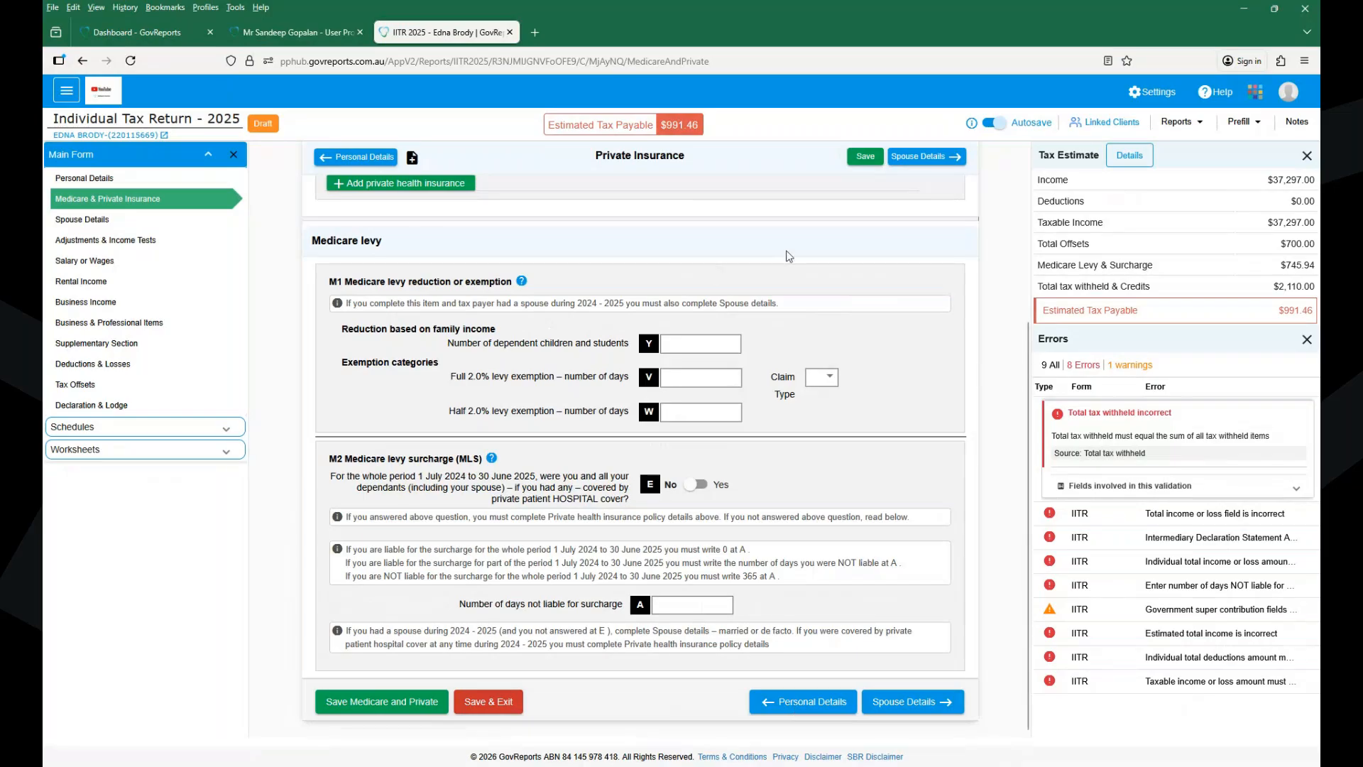
pyautogui.moveTo(1021, 350); pyautogui.dragTo(993, 169)
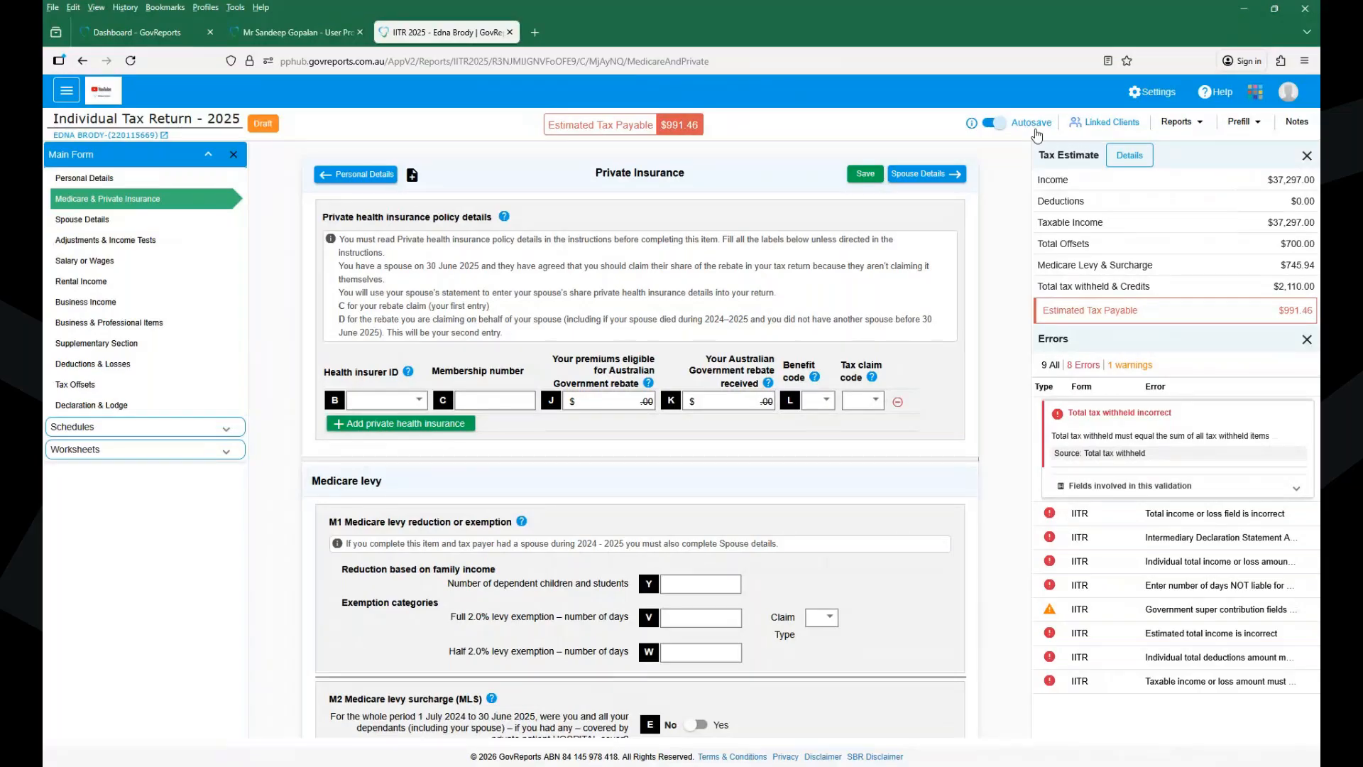
# - Open the Linked Clients window showing the spouse and trust-income links
pyautogui.click(1107, 122)
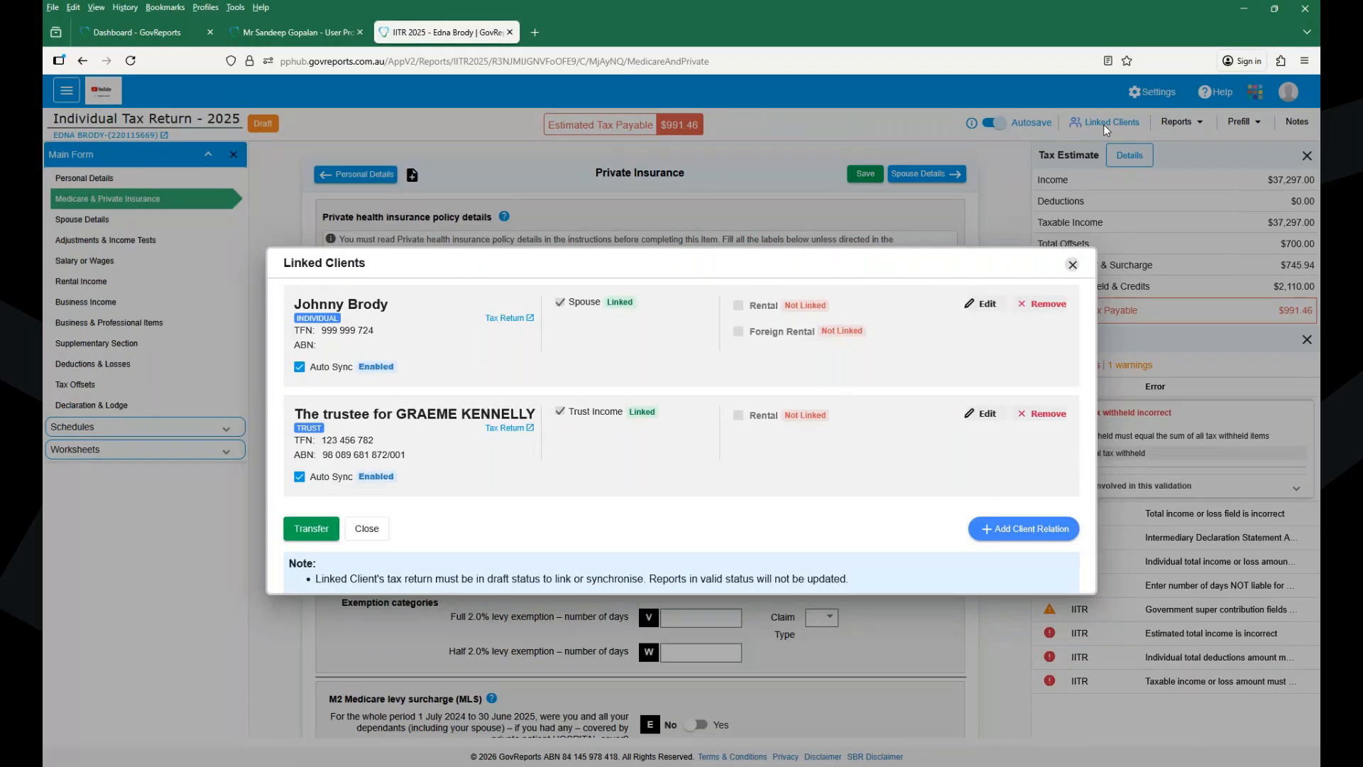
# - Add a new client relation of entity type Company, linked to 01 CELLINO PTY LTD
pyautogui.click(1023, 537)
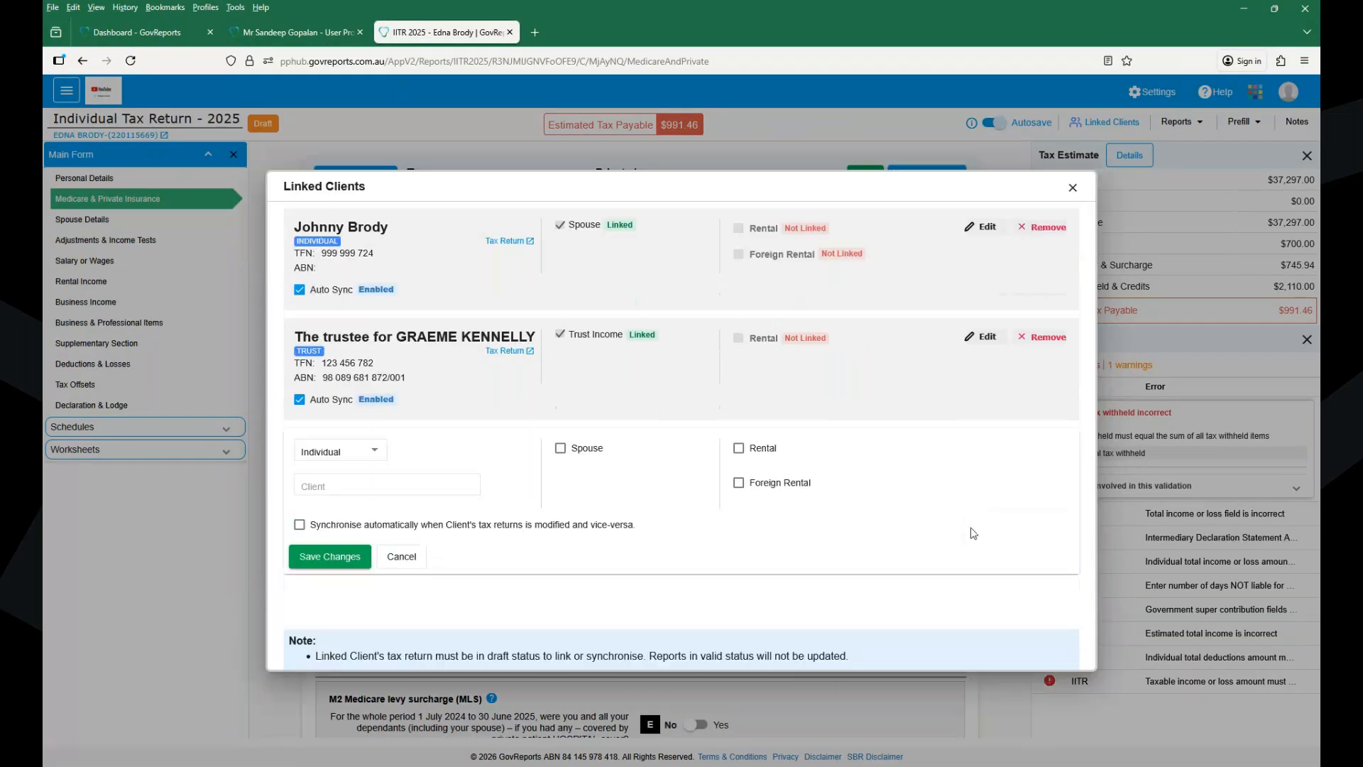
pyautogui.click(353, 452)
pyautogui.click(335, 509)
pyautogui.click(356, 485)
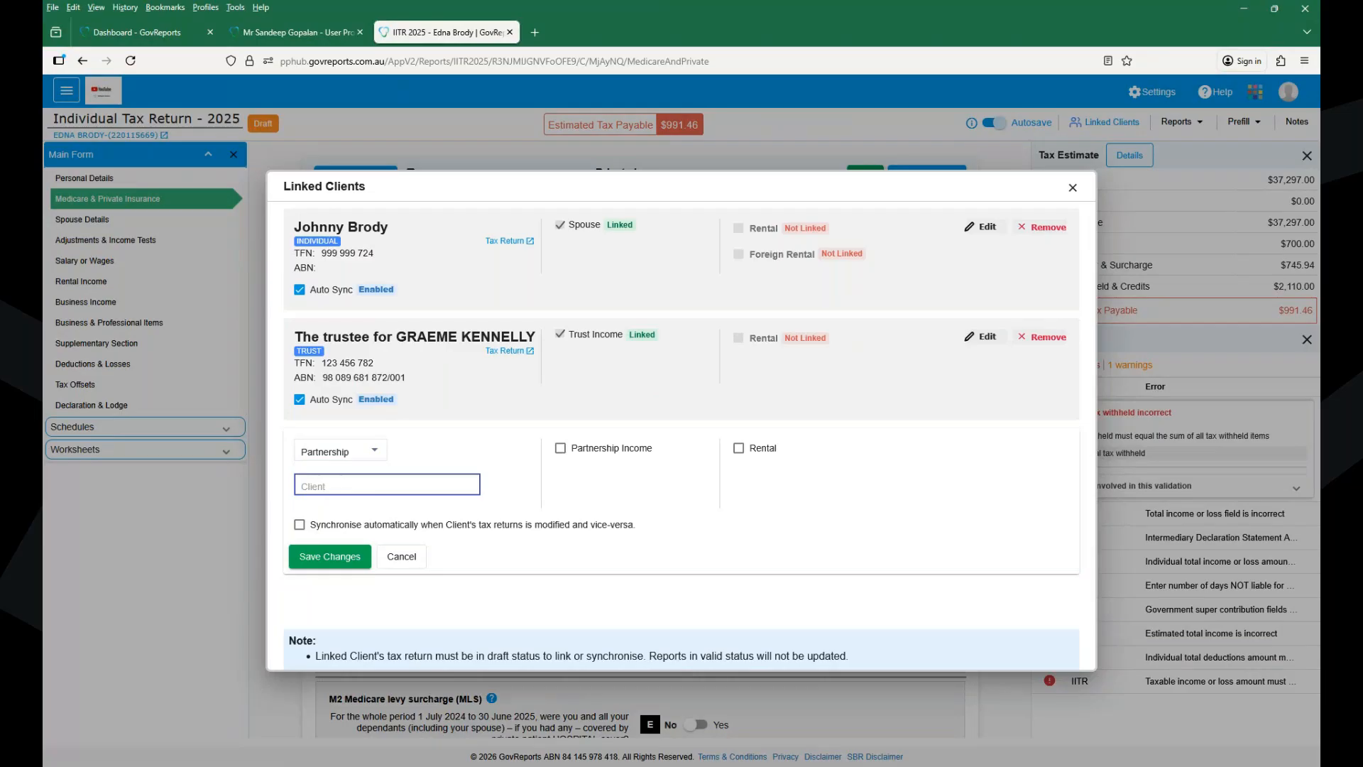
pyautogui.click(339, 452)
pyautogui.click(329, 409)
pyautogui.click(335, 487)
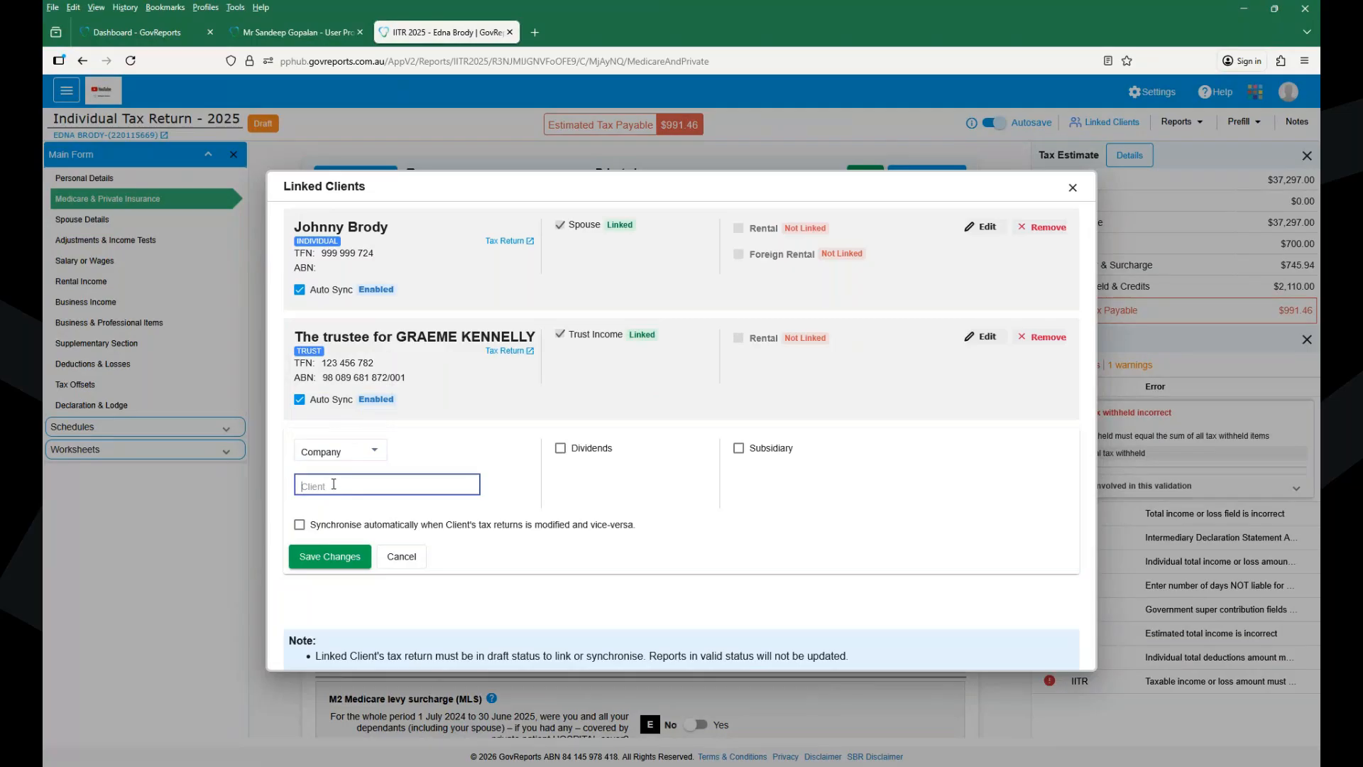
pyautogui.write('kee')
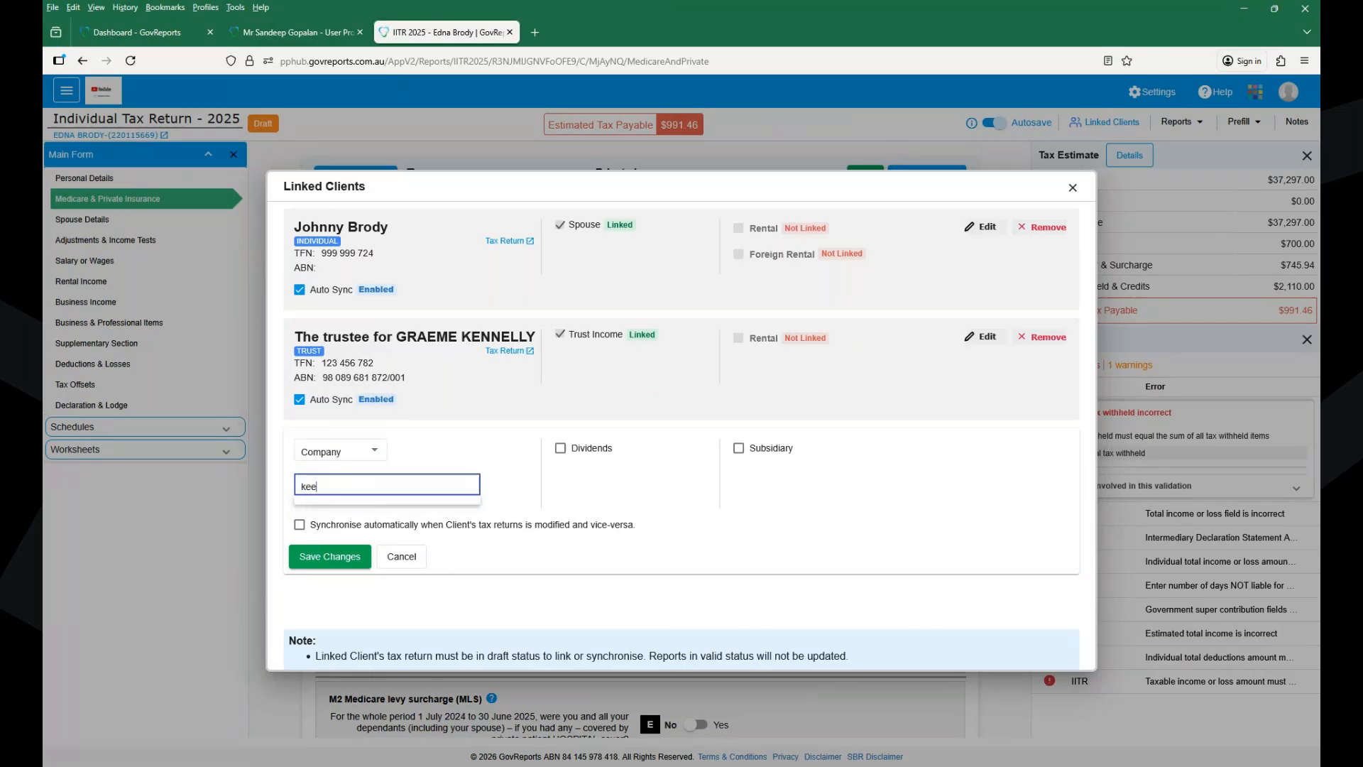
pyautogui.press('BackSpace')
pyautogui.press('BackSpace')
pyautogui.press('BackSpace')
pyautogui.write('cell')
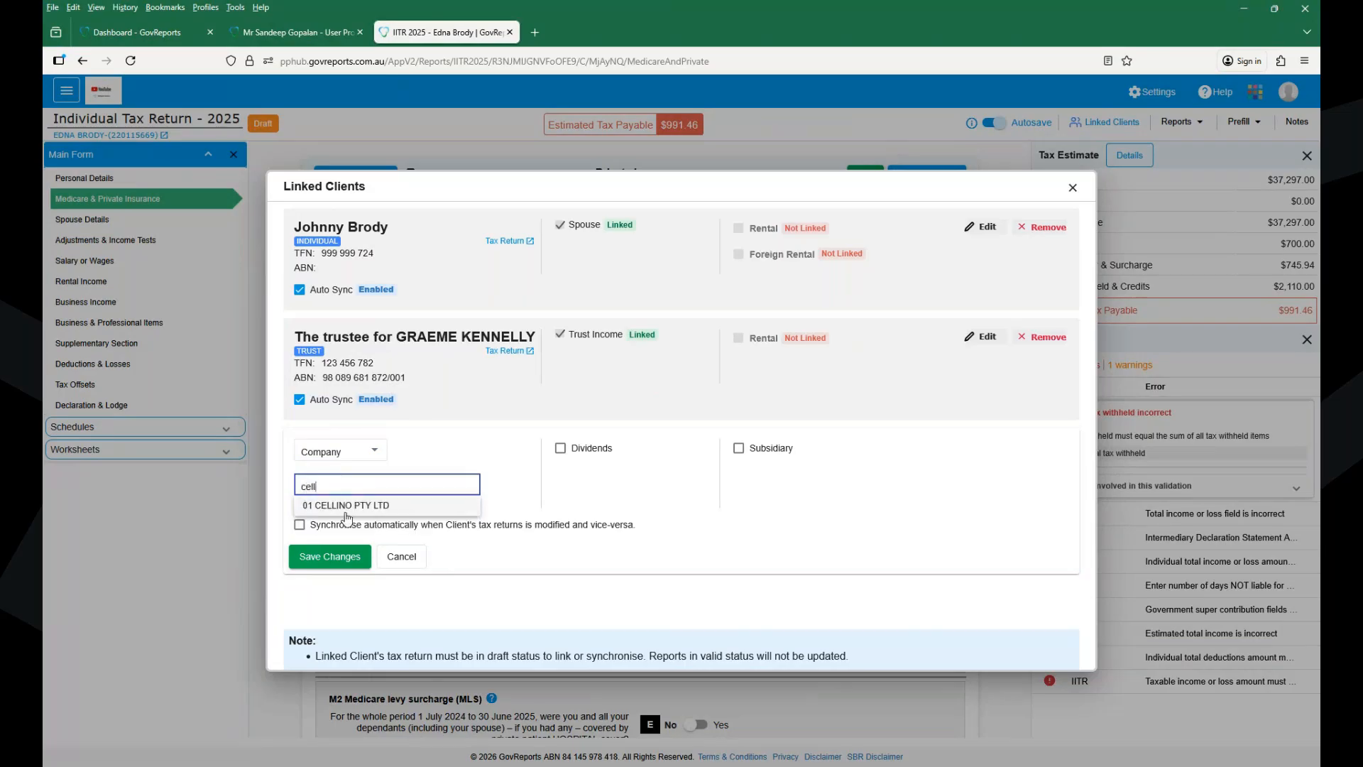
pyautogui.click(369, 506)
pyautogui.click(369, 506)
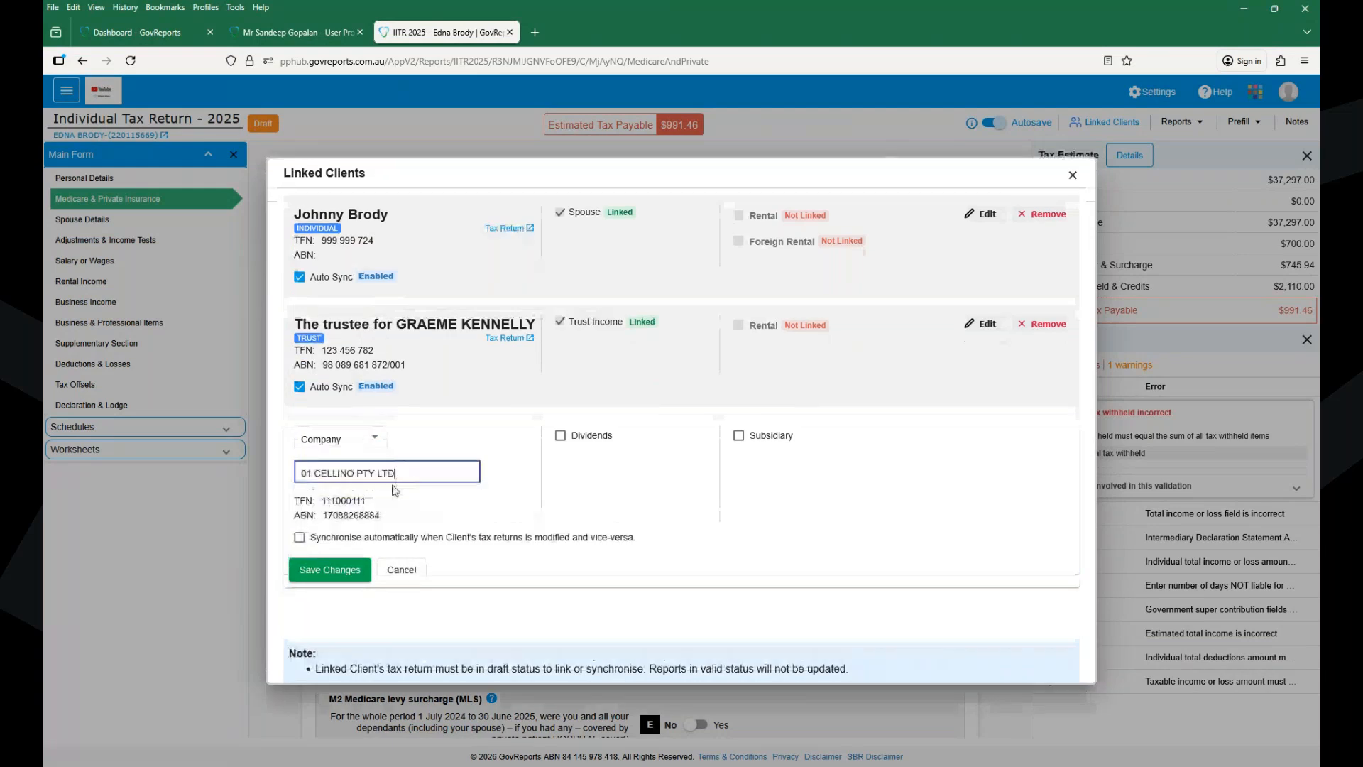
# - Make it a Dividends relation with auto sync, save it, and close Linked Clients
pyautogui.click(562, 440)
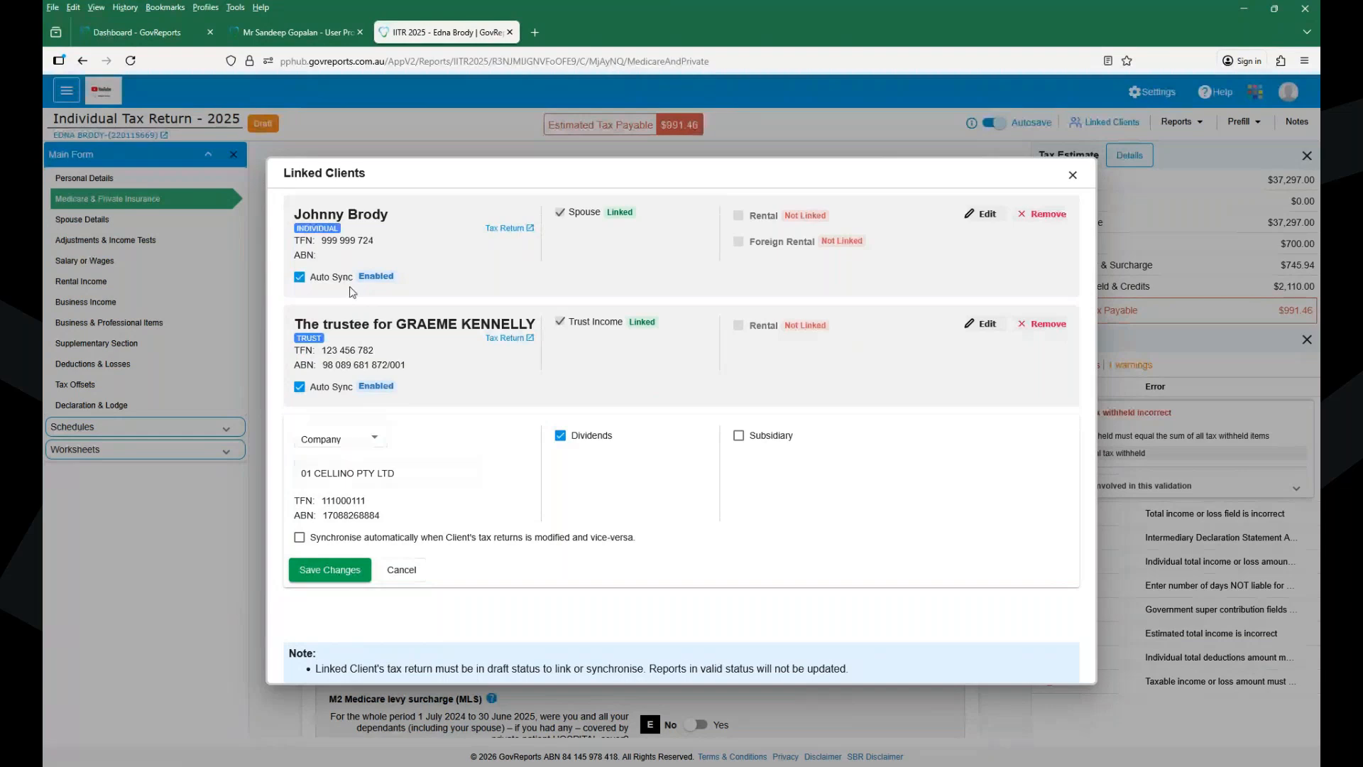
pyautogui.click(299, 537)
pyautogui.click(317, 570)
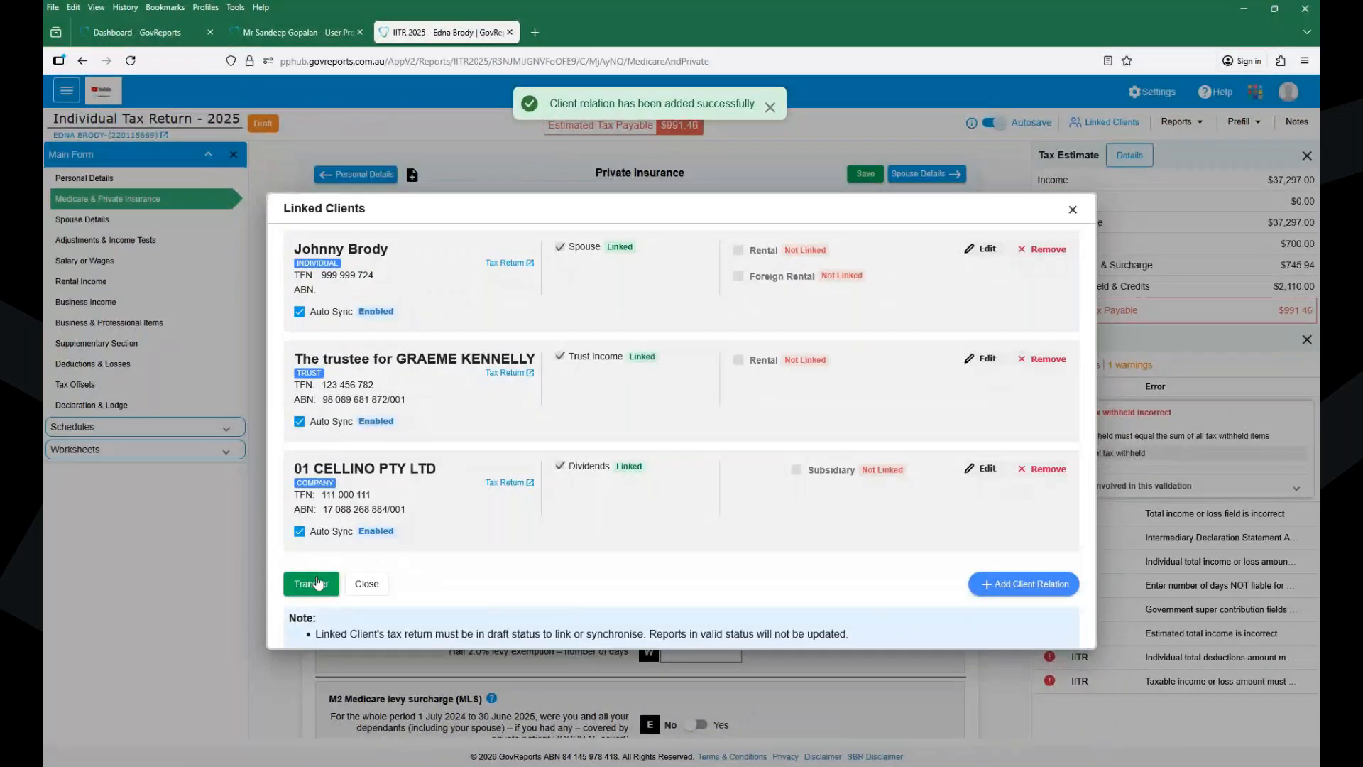
pyautogui.click(1073, 211)
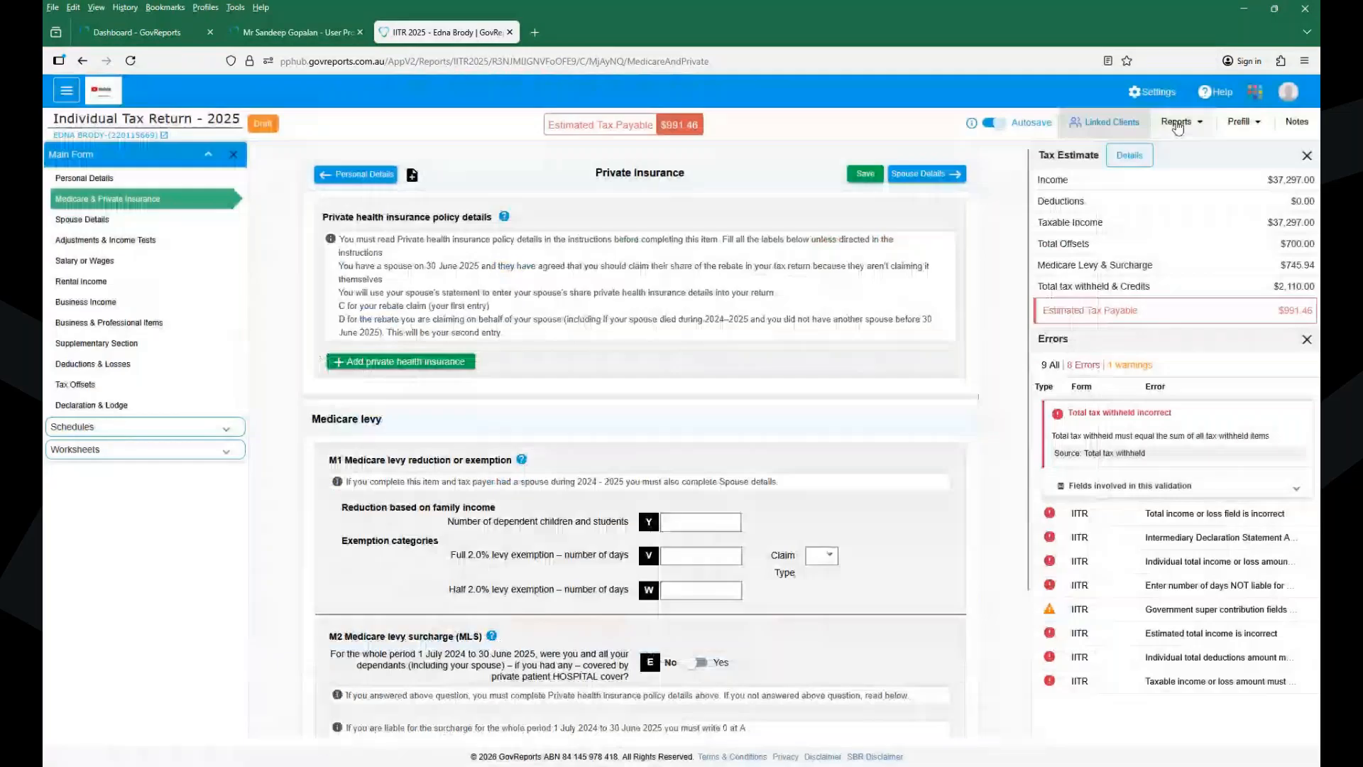
# - Show the Reports options: PDF, Report Without Identifier, Email, Notes PDF and Compare
pyautogui.click(1177, 124)
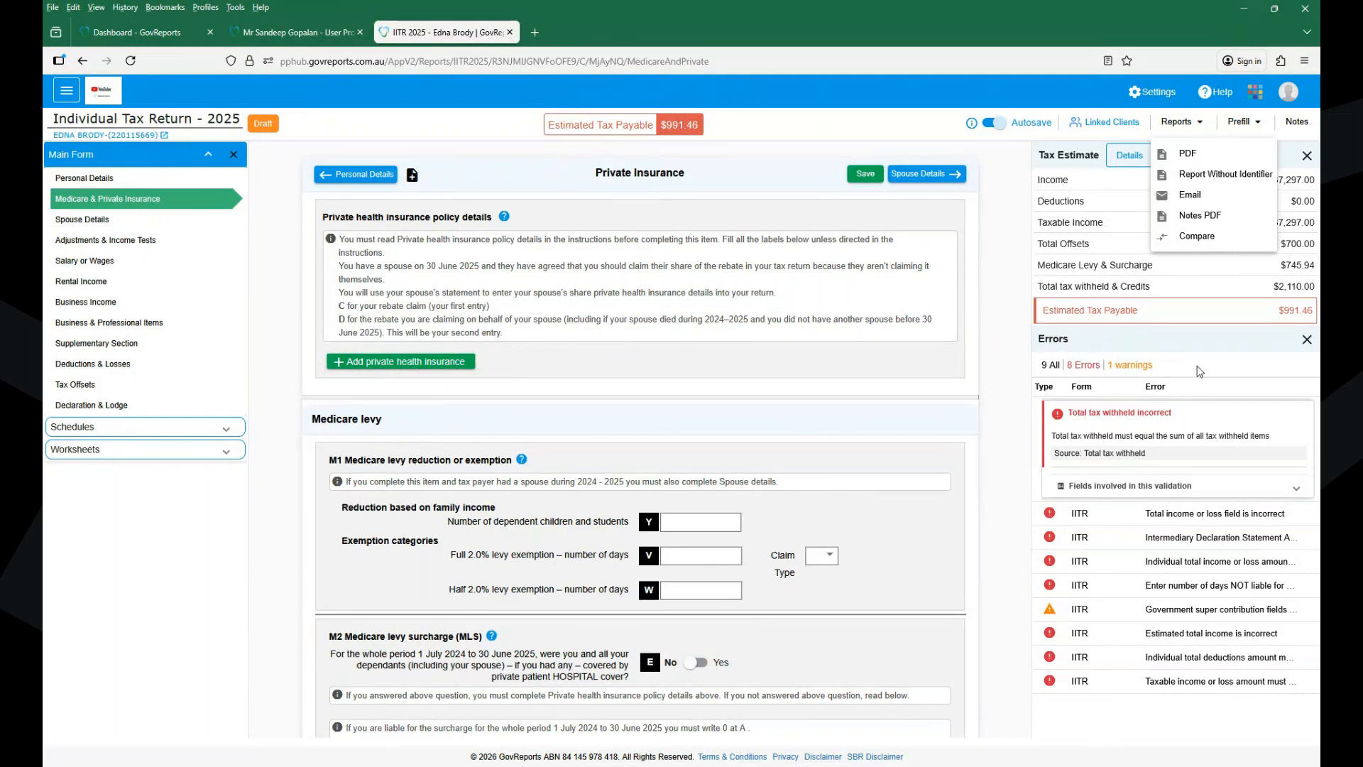
# - Choose Compare from the Reports menu to pick financial years for comparison
pyautogui.click(1198, 238)
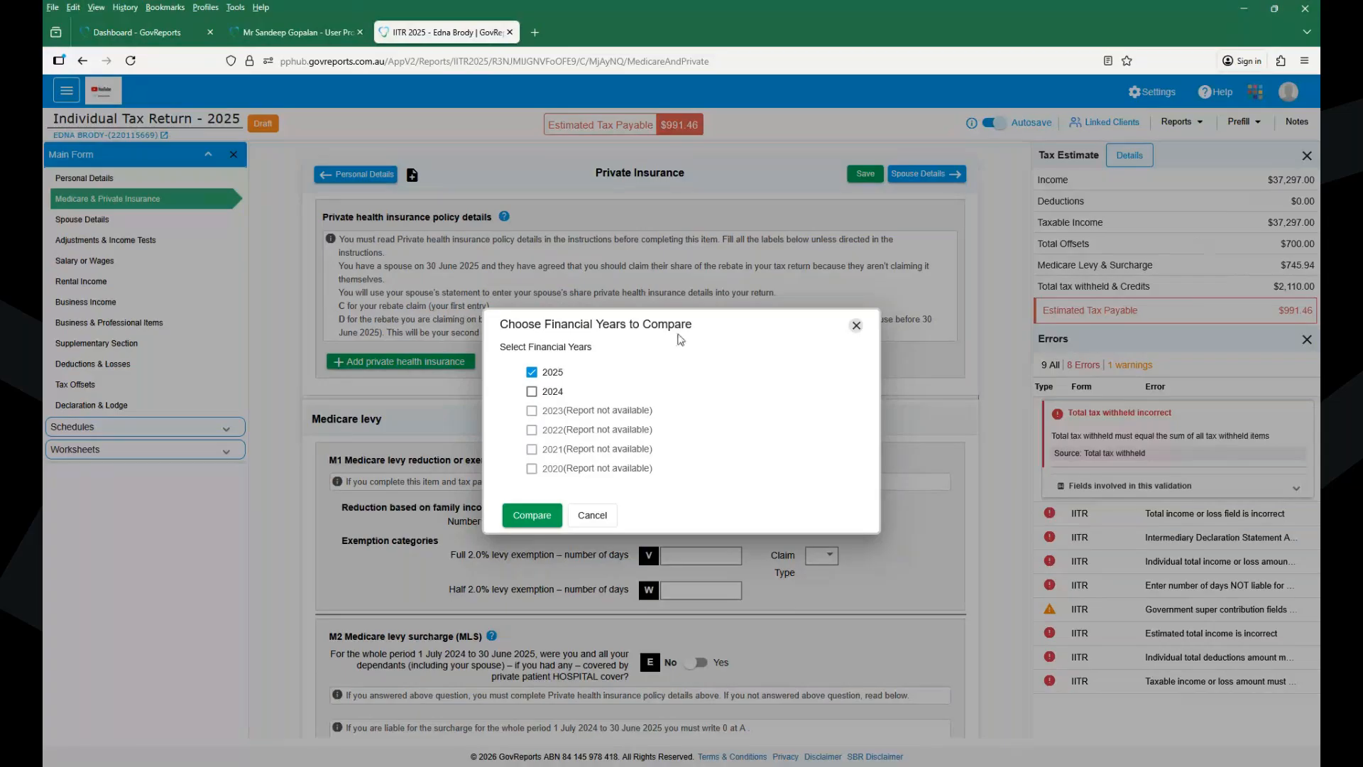
# - Add 2024 and generate the 2024 versus 2025 comparison report, reviewing income $157,297 vs $37,297
pyautogui.click(531, 391)
pyautogui.click(526, 517)
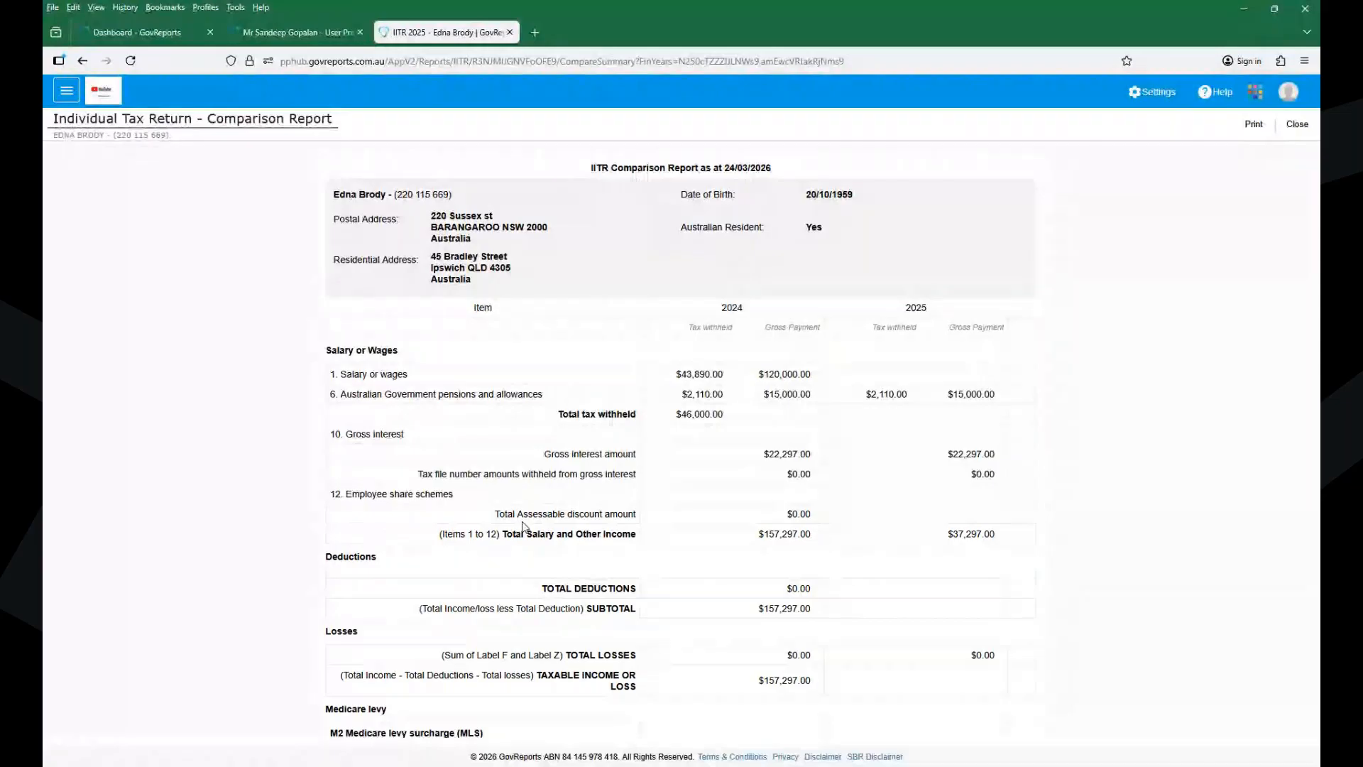
pyautogui.scroll(-6, 523, 526)
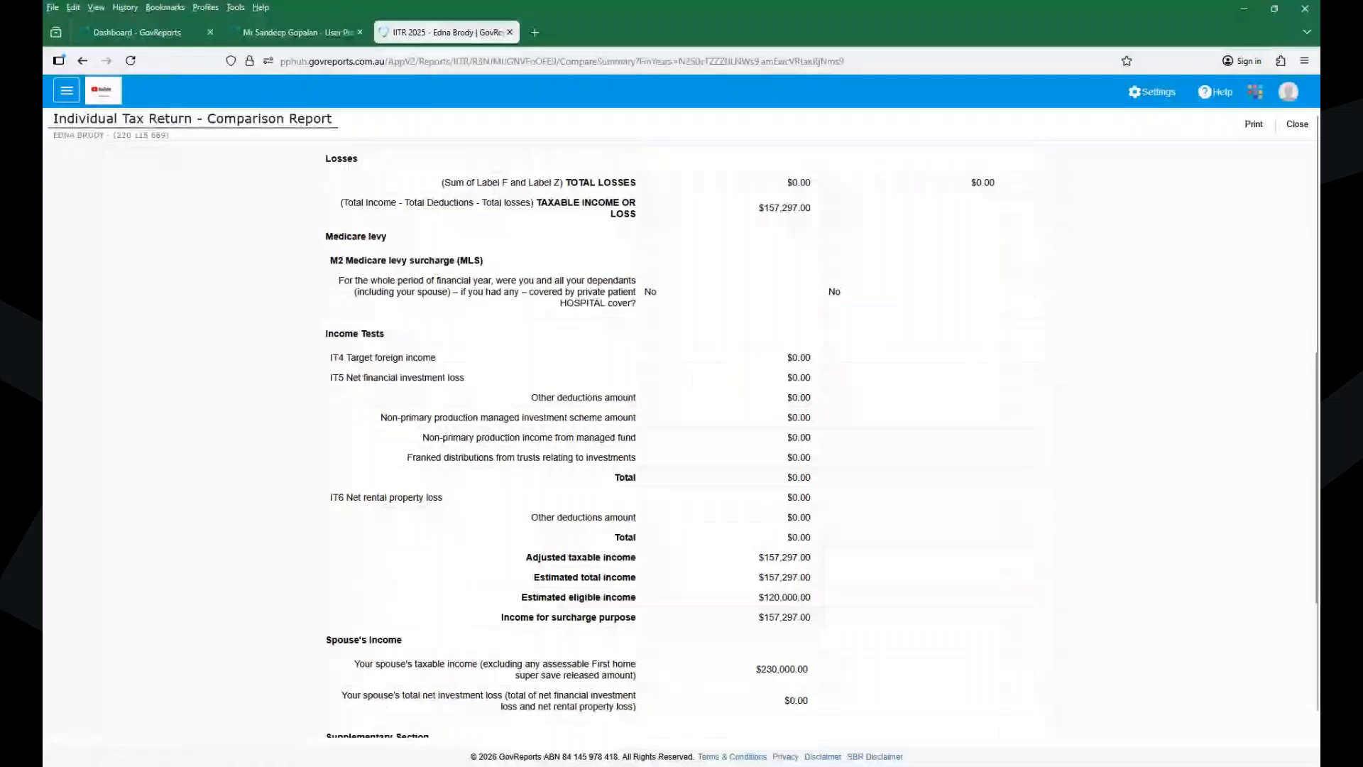
pyautogui.scroll(-5, 680, 433)
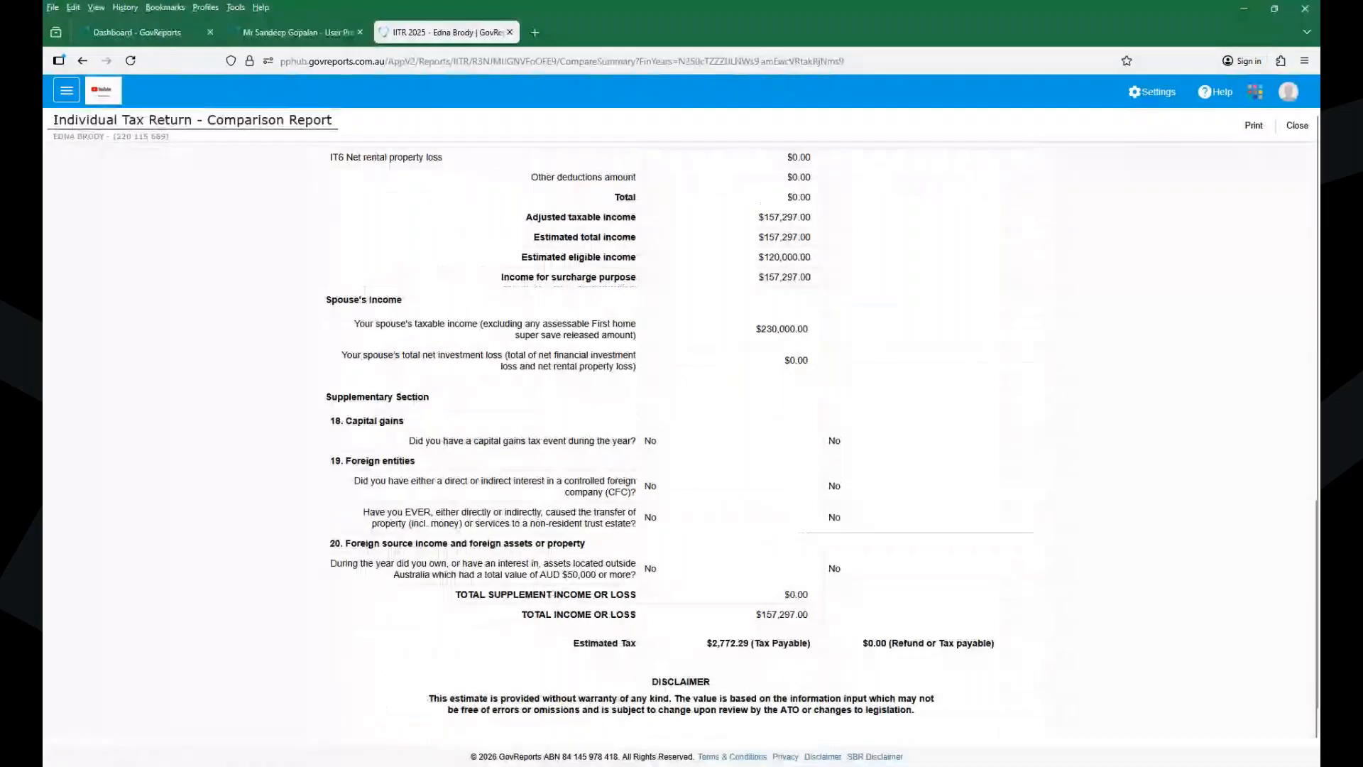
pyautogui.scroll(10, 680, 433)
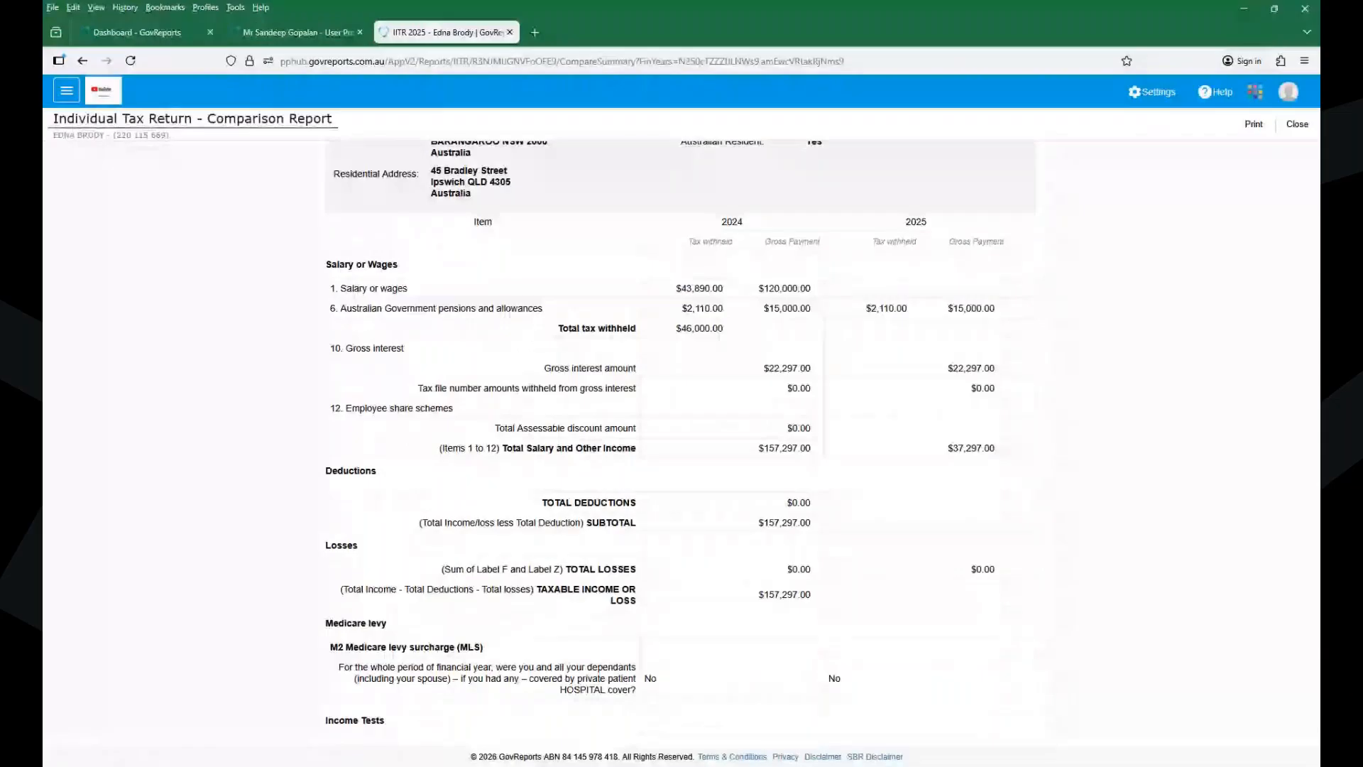
pyautogui.scroll(-10, 681, 426)
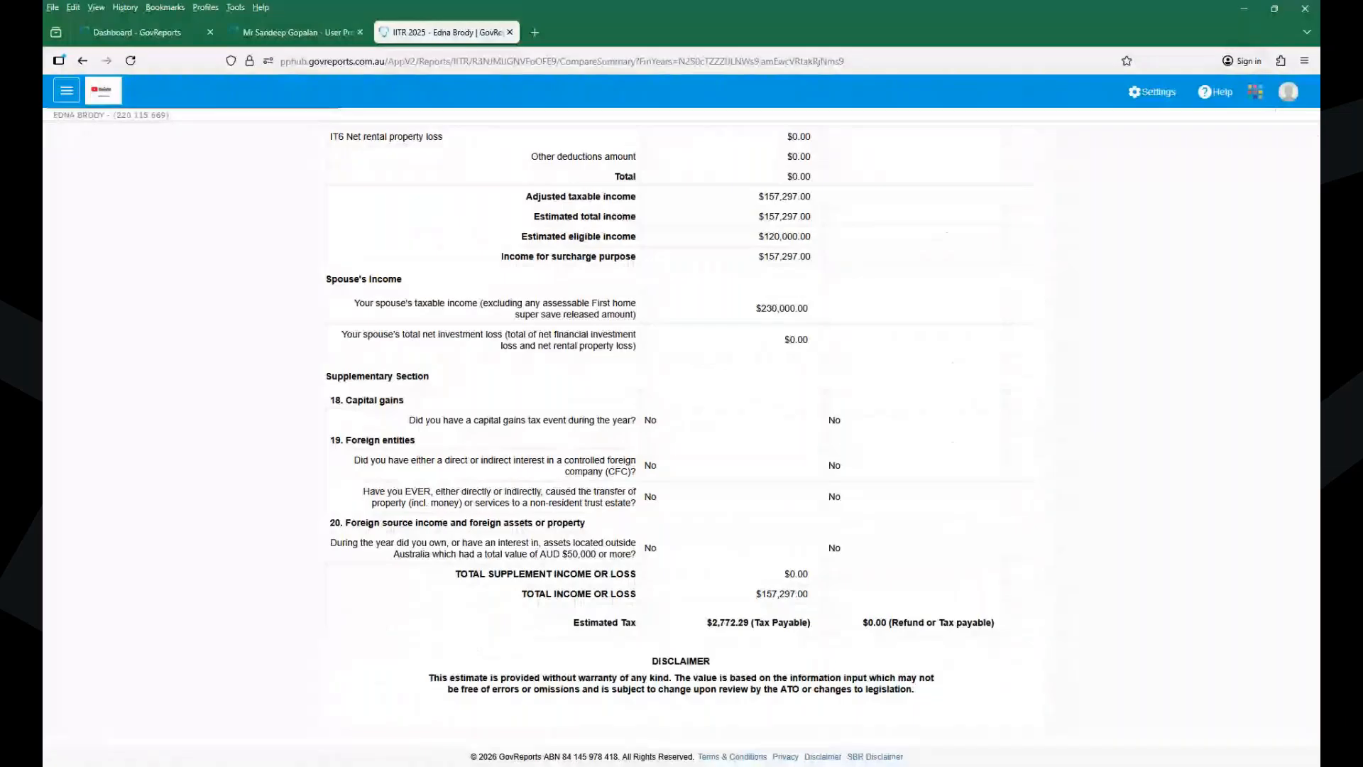
pyautogui.scroll(15, 680, 426)
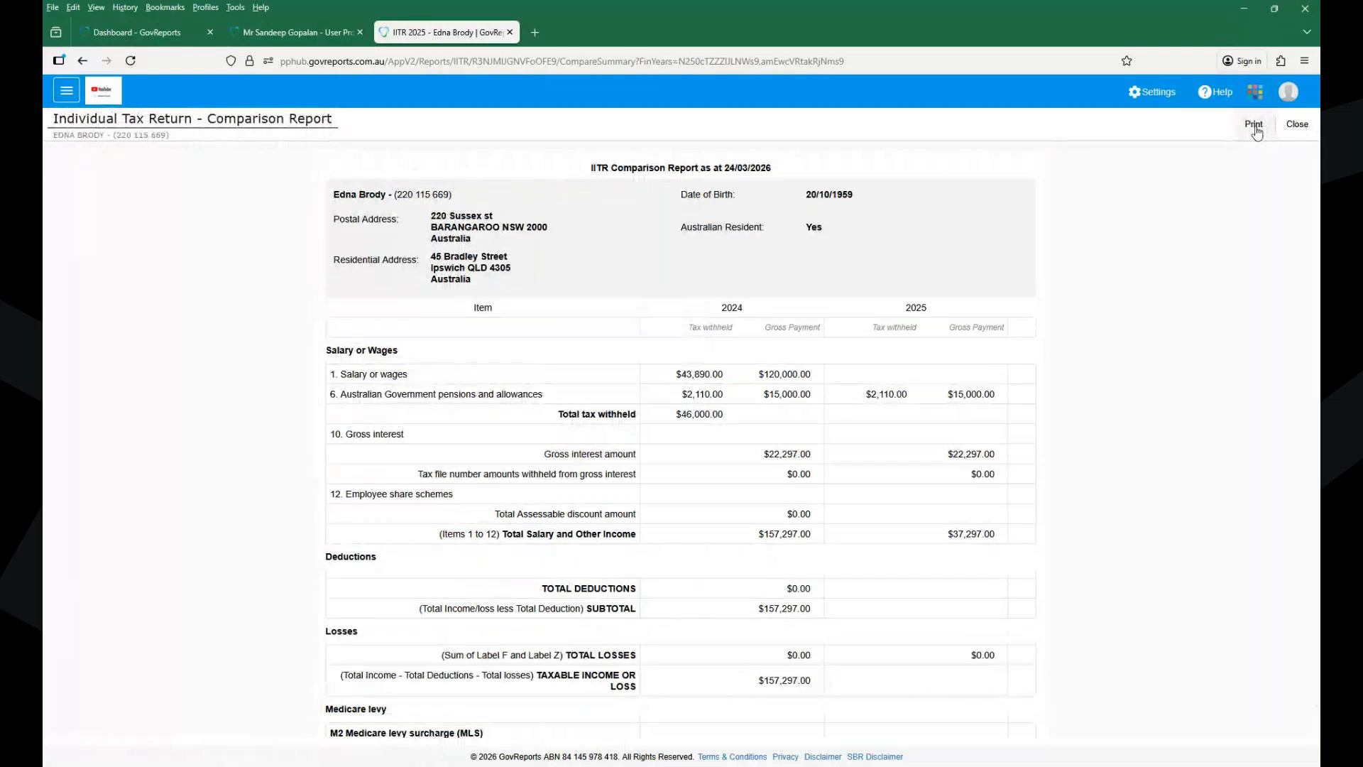
pyautogui.click(1255, 129)
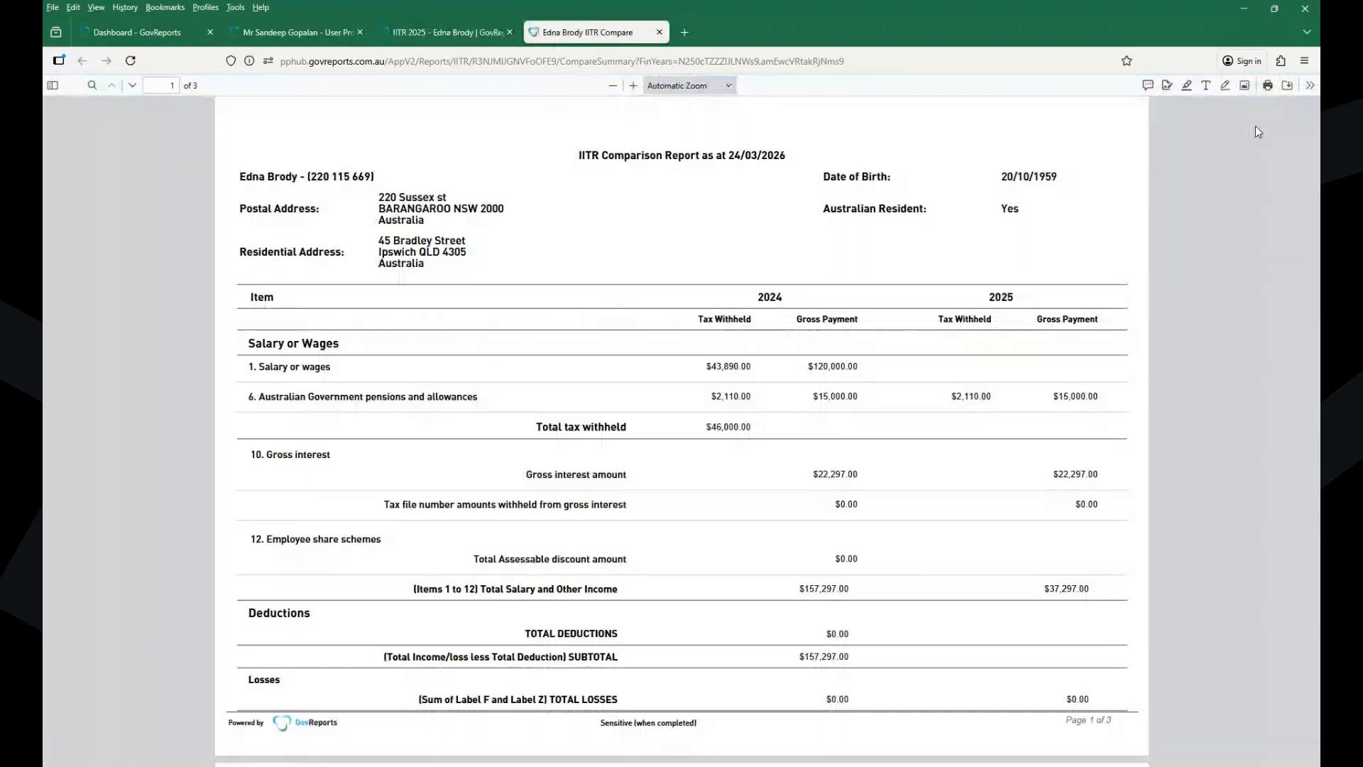
pyautogui.scroll(-1, 1256, 130)
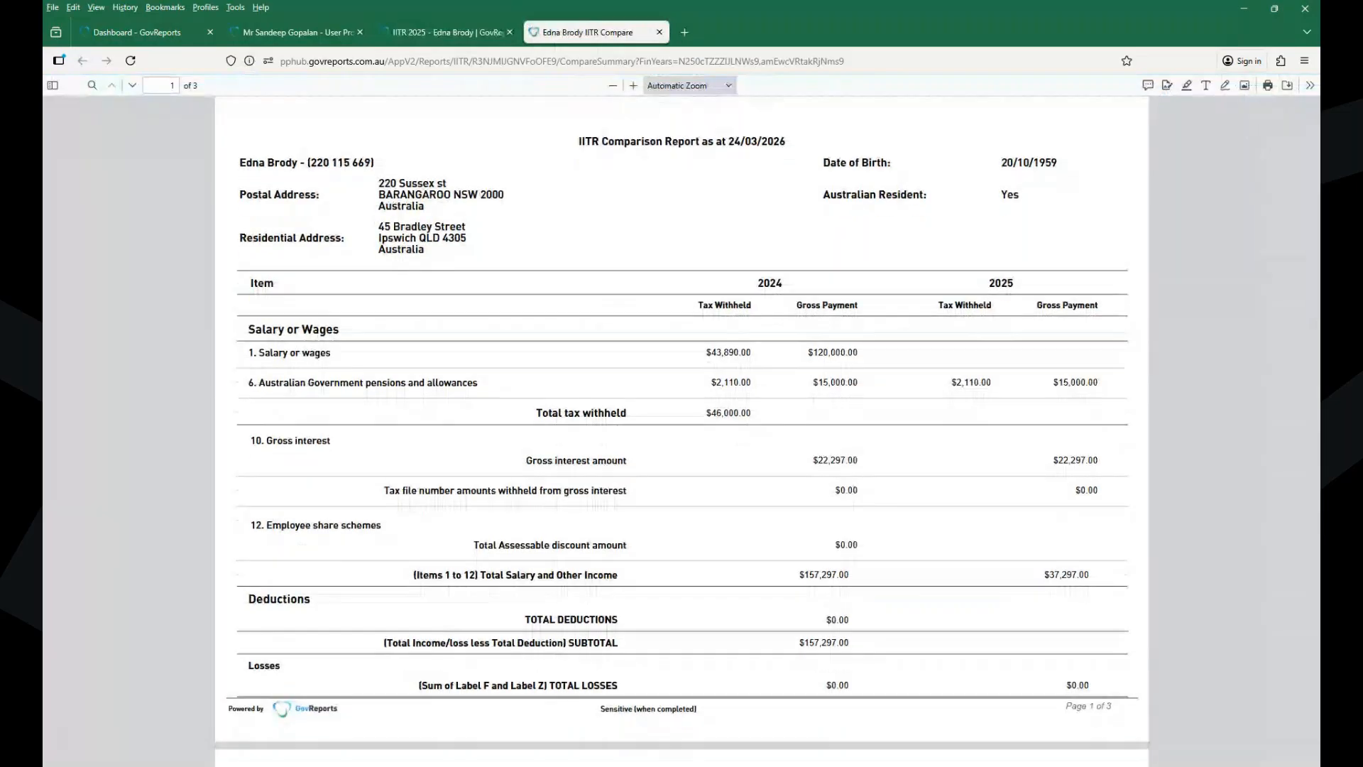
pyautogui.scroll(-15, 682, 426)
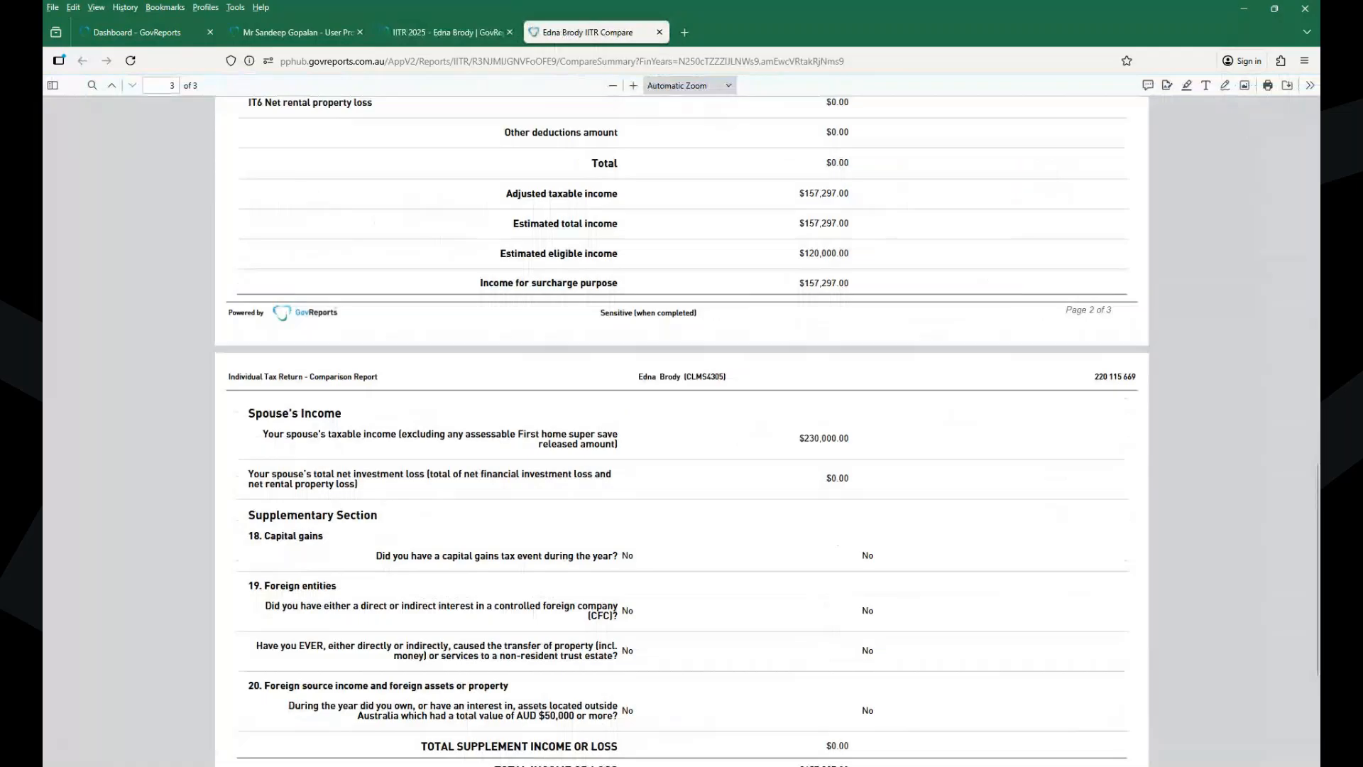
pyautogui.press('Home')
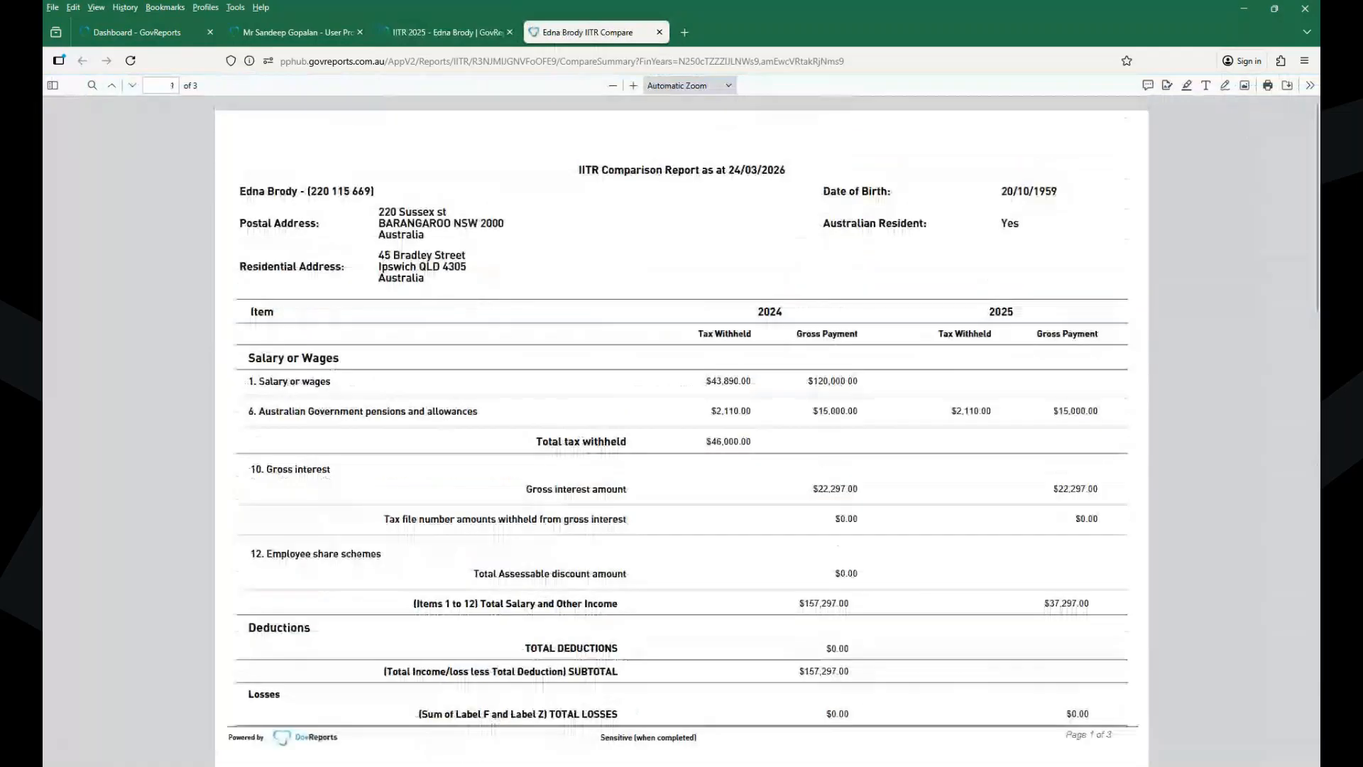
pyautogui.click(659, 32)
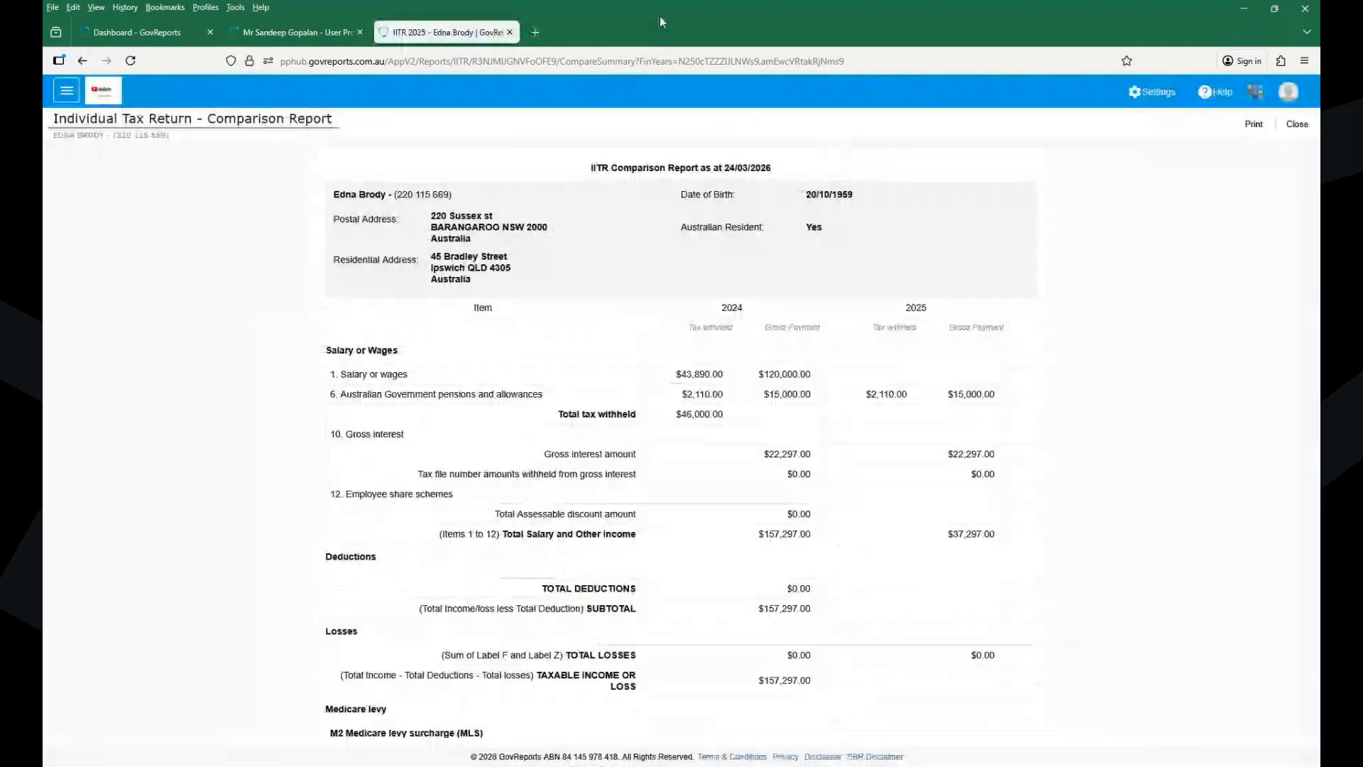
# - Close the comparison report to return to the 2025 Private Insurance page
pyautogui.click(1296, 125)
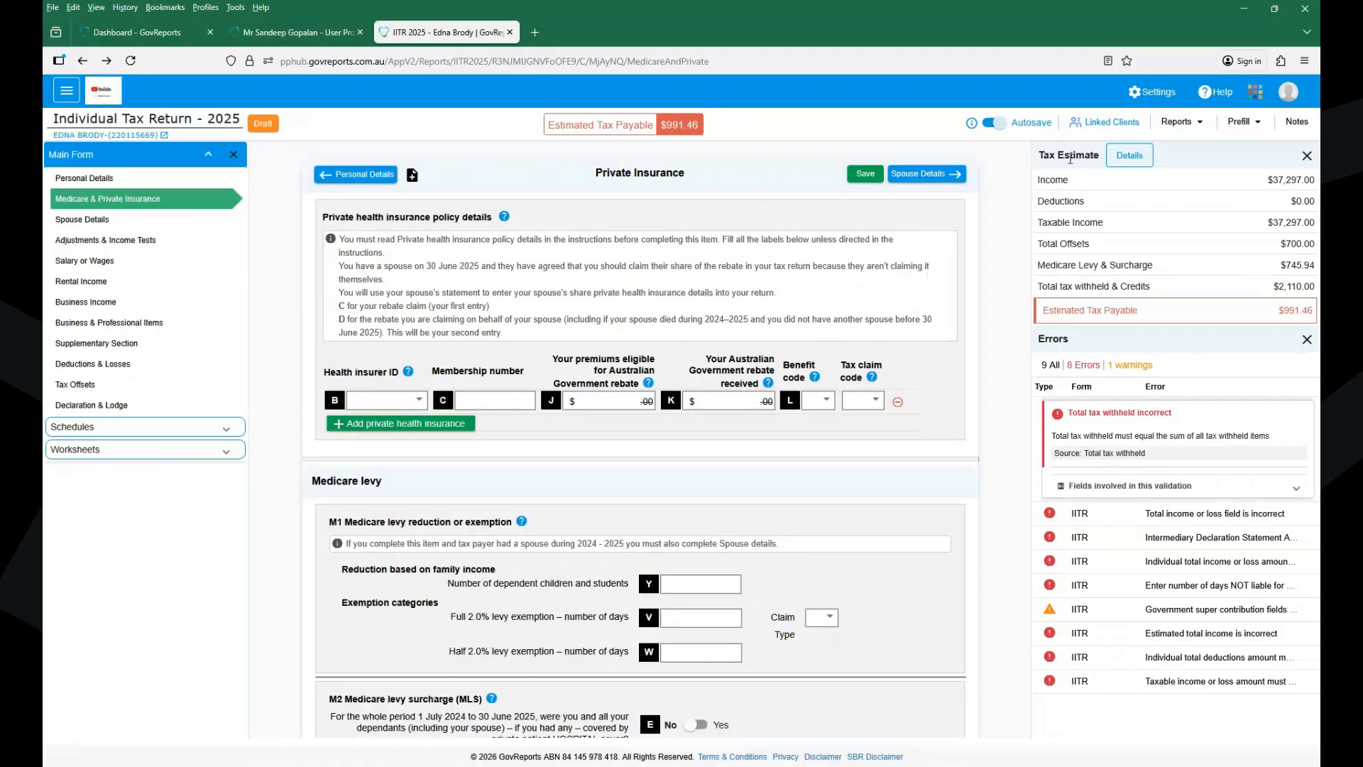
pyautogui.click(1134, 158)
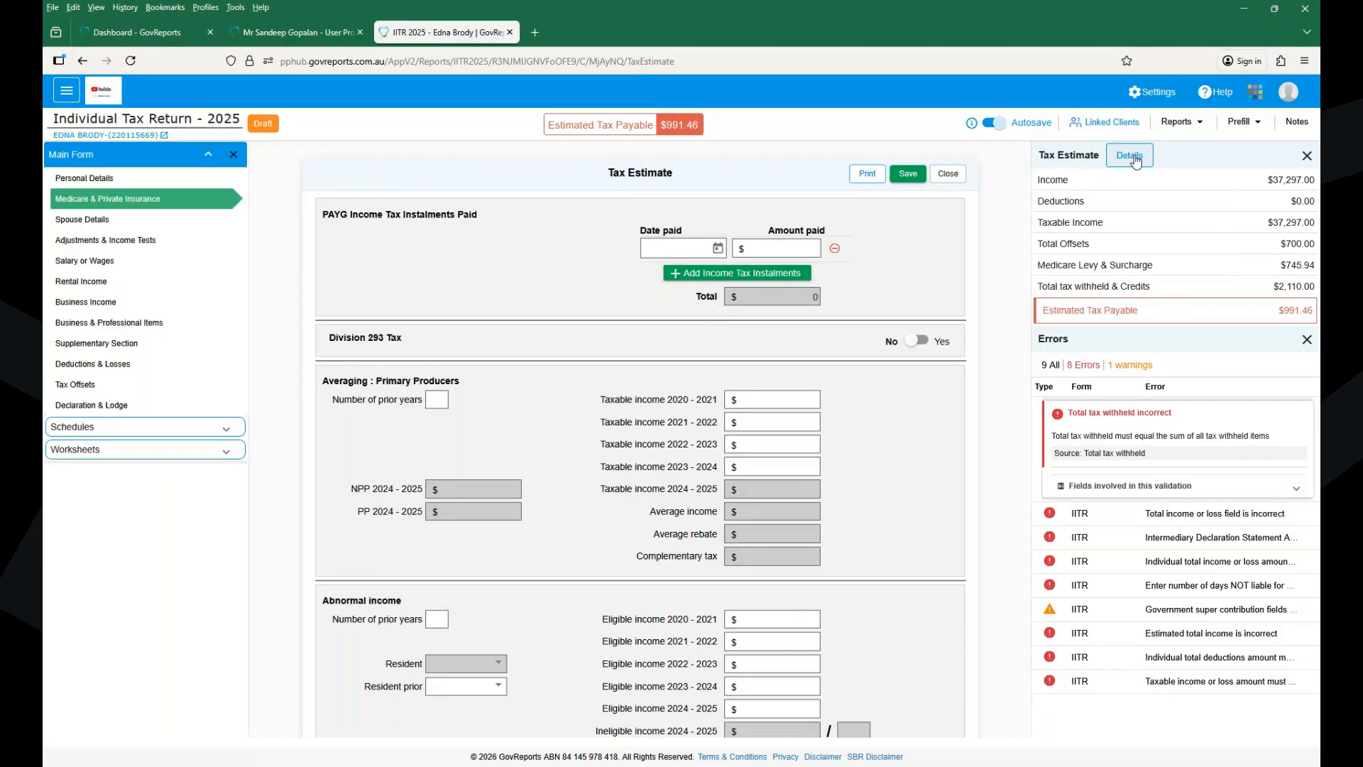
pyautogui.scroll(-2, 639, 440)
pyautogui.scroll(2, 639, 440)
pyautogui.scroll(-5, 640, 441)
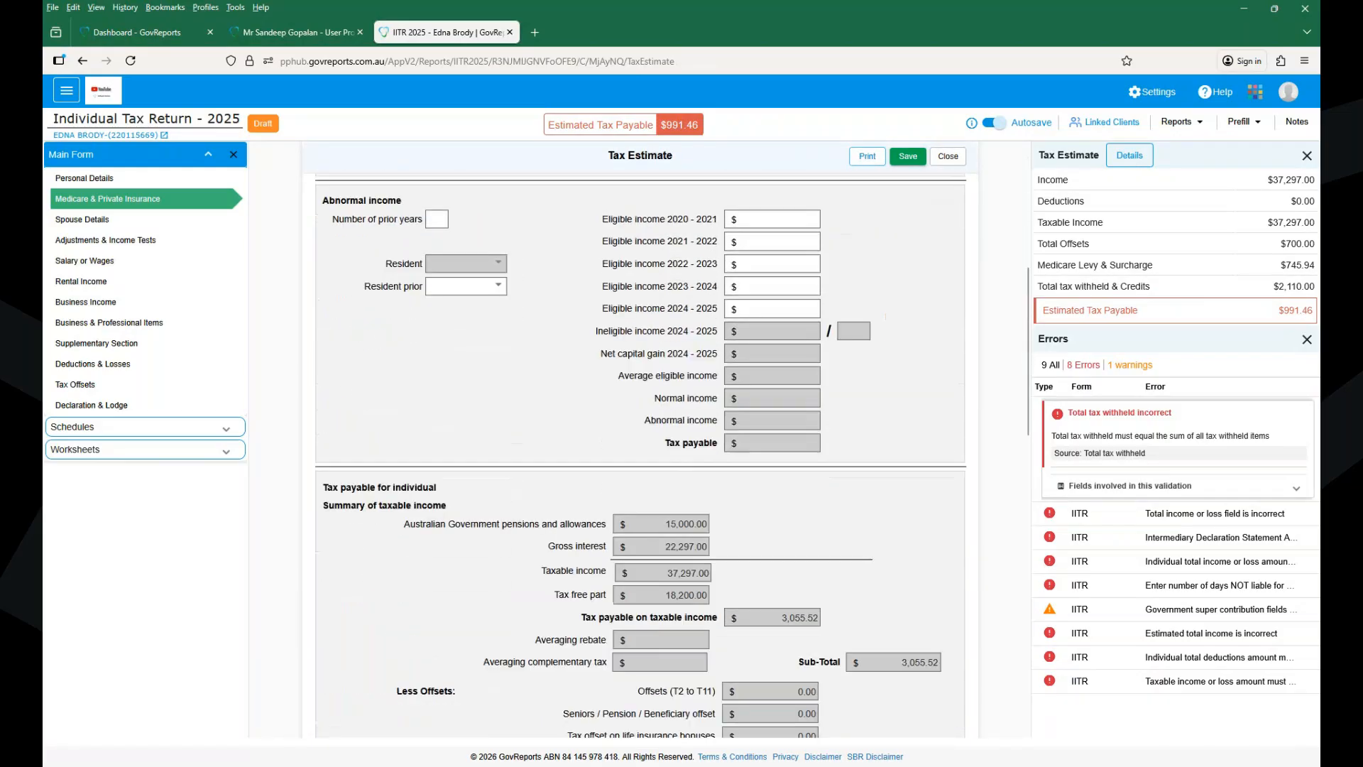
pyautogui.scroll(-5, 640, 454)
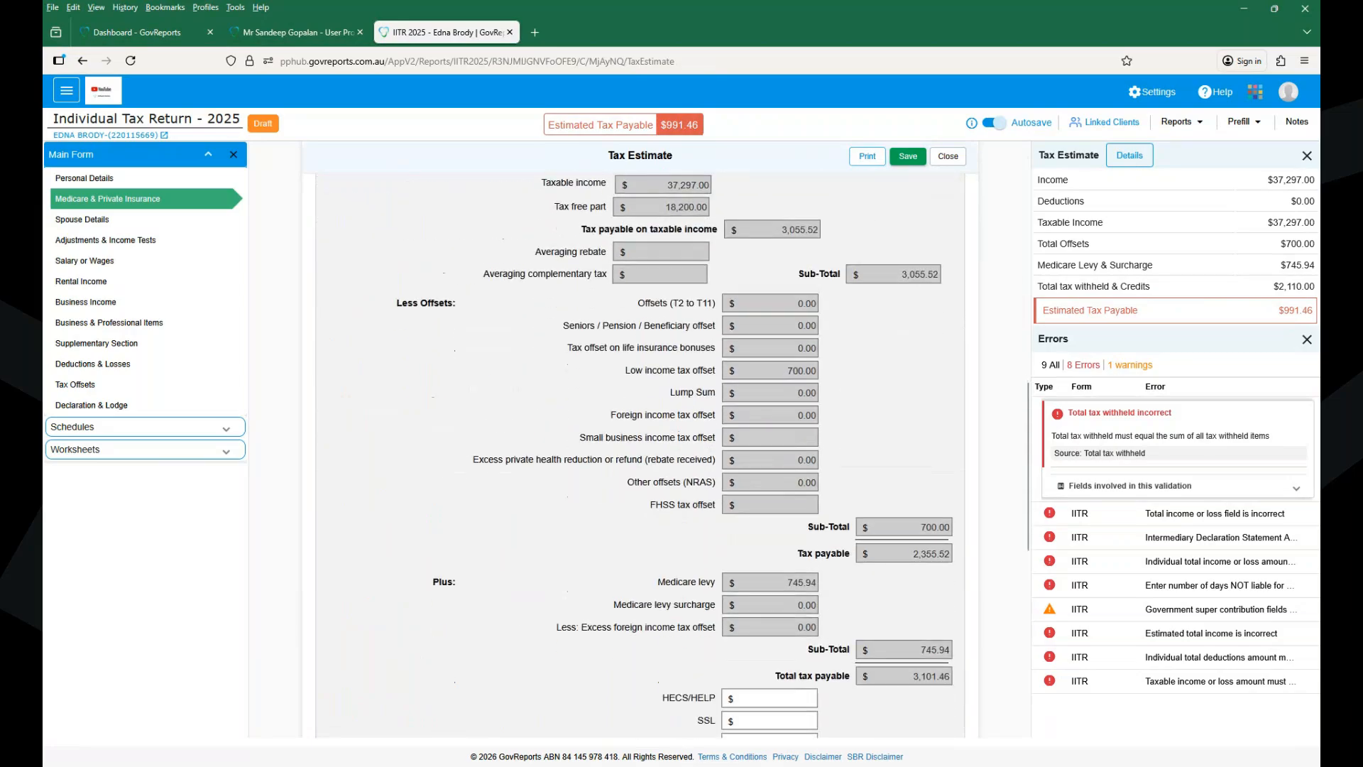
pyautogui.scroll(2, 639, 455)
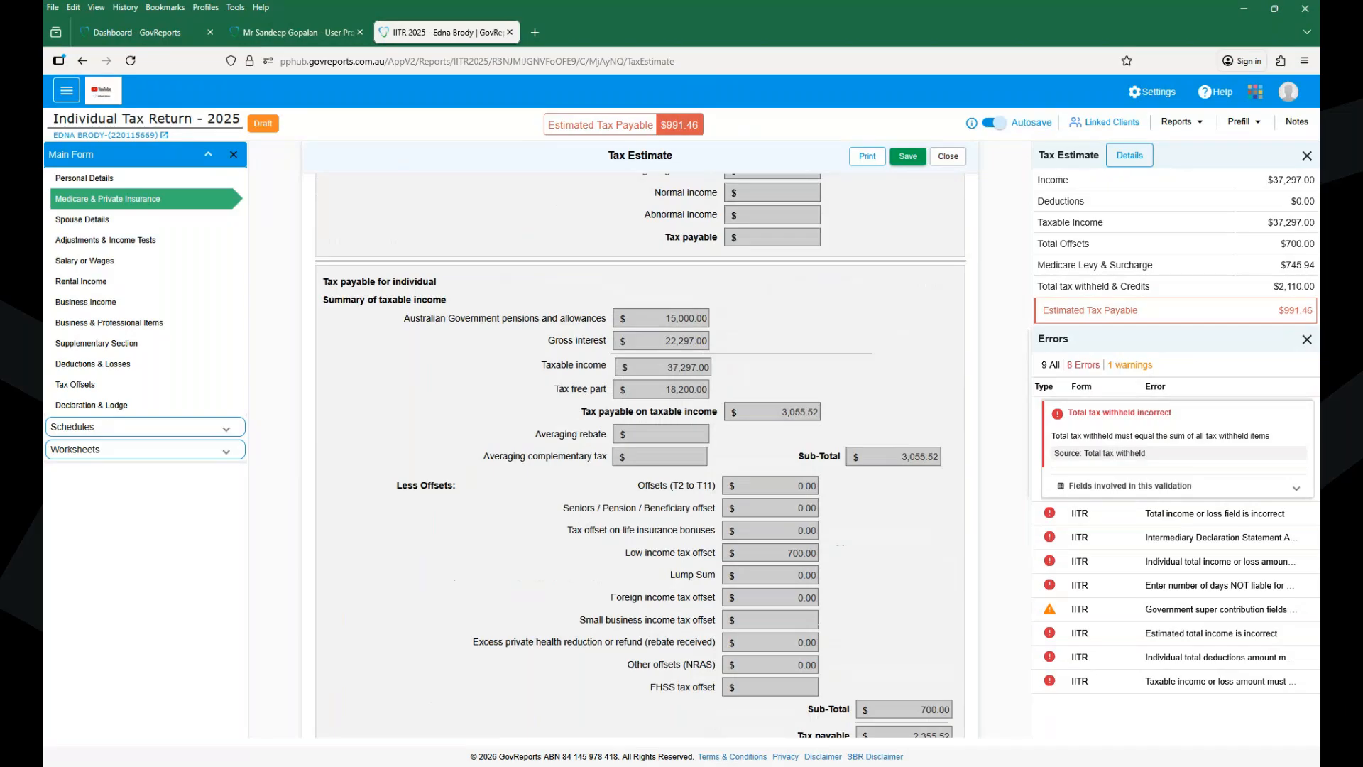
pyautogui.scroll(-1, 641, 458)
pyautogui.scroll(-3, 641, 458)
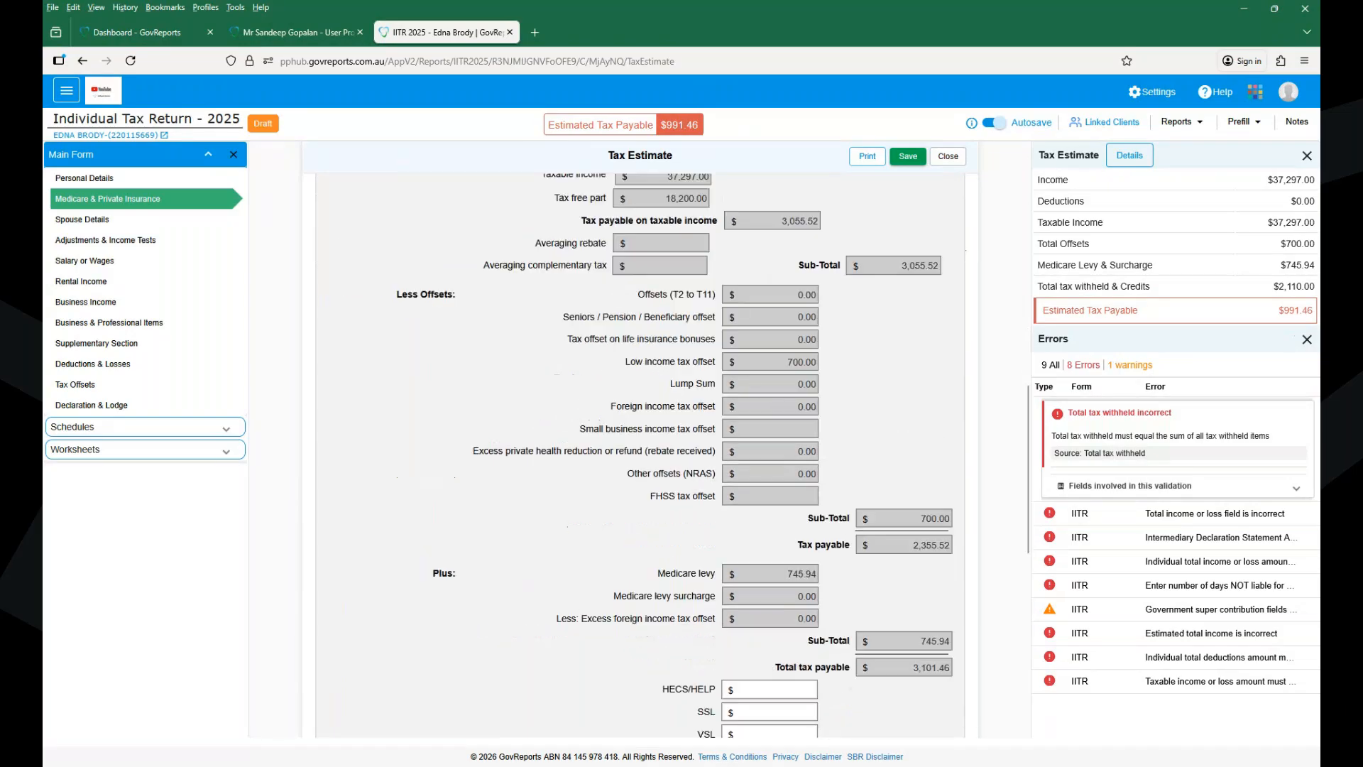
pyautogui.scroll(-5, 641, 458)
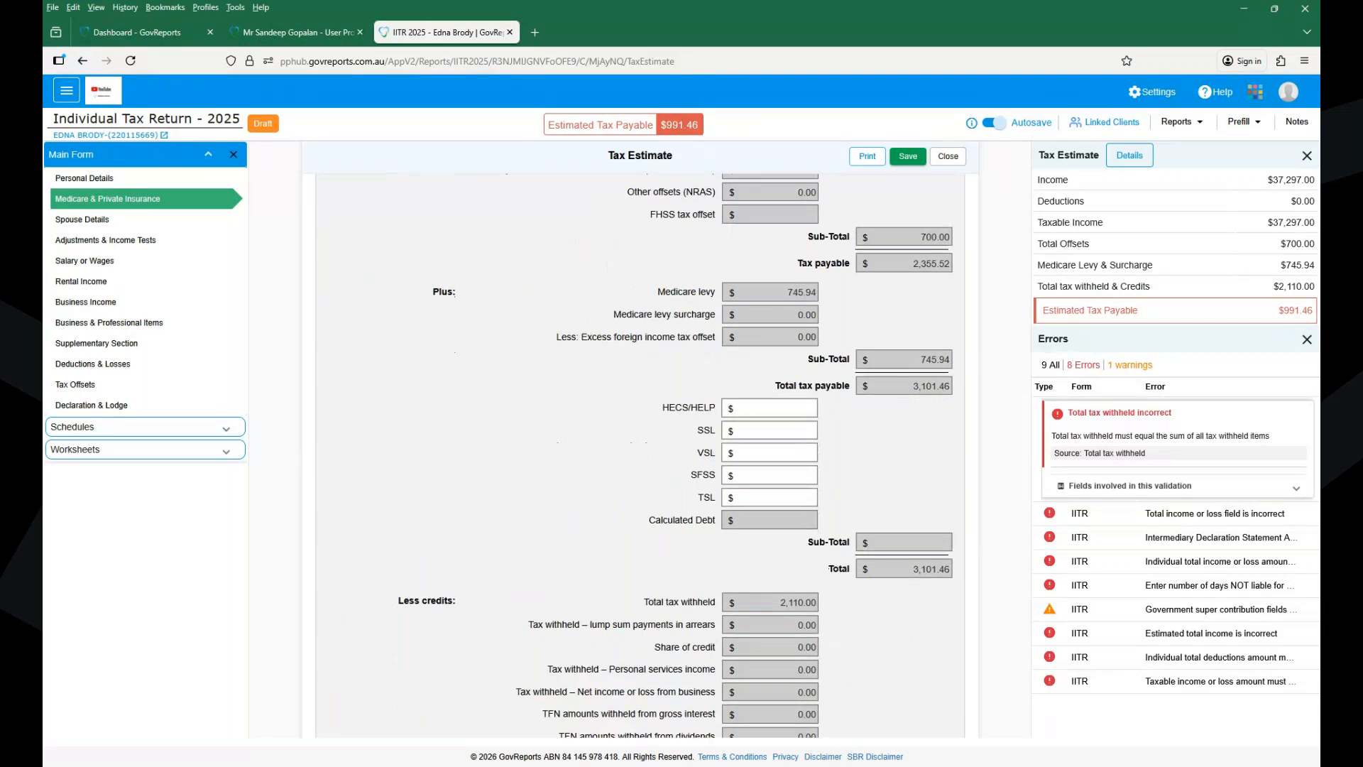
pyautogui.scroll(-2, 641, 454)
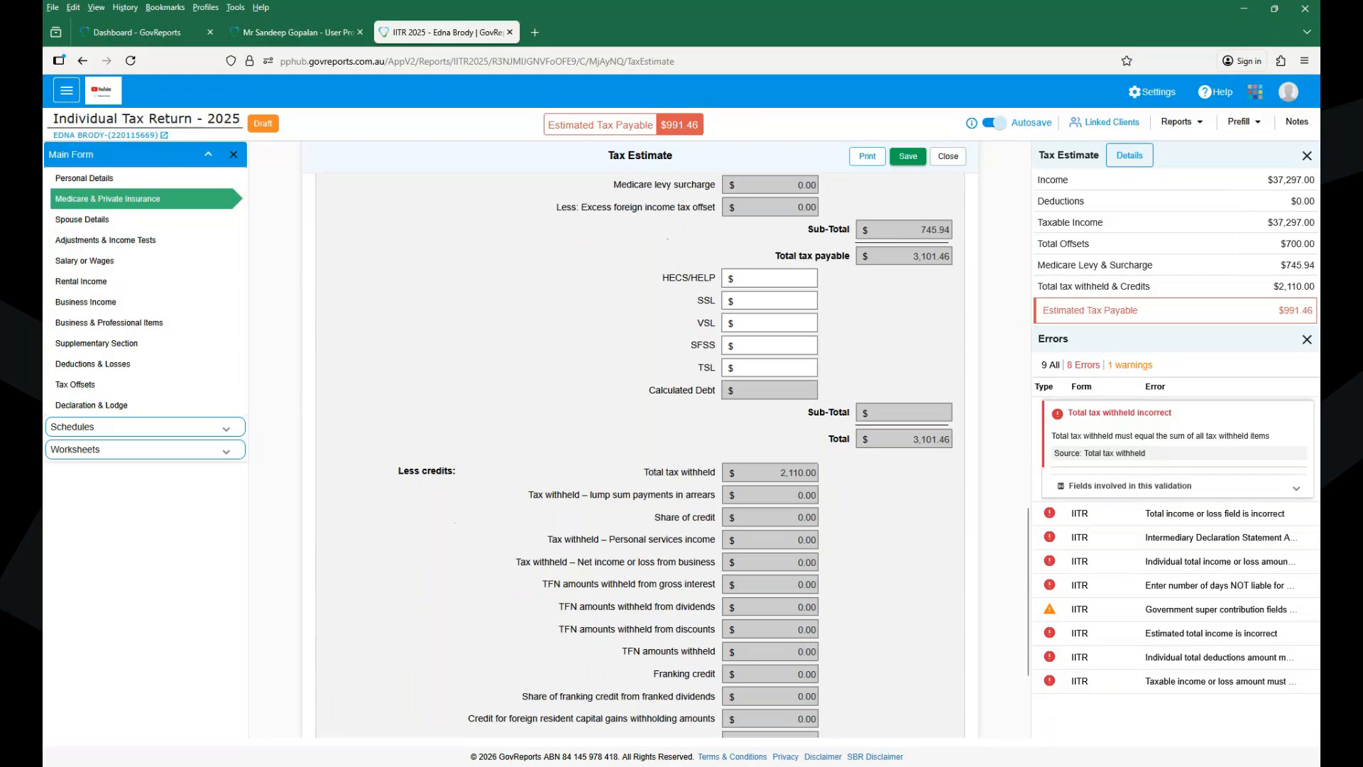
pyautogui.scroll(-3, 641, 454)
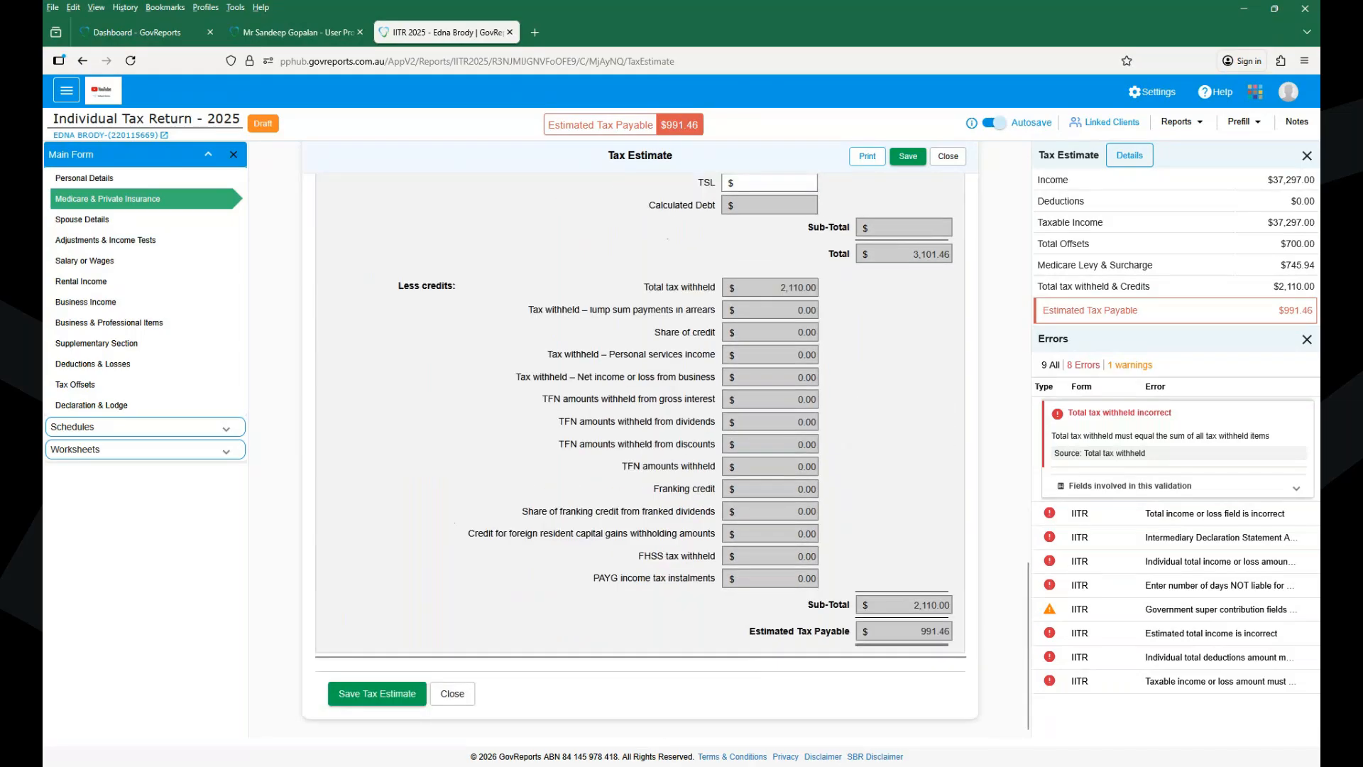
pyautogui.scroll(1, 641, 440)
pyautogui.scroll(7, 641, 455)
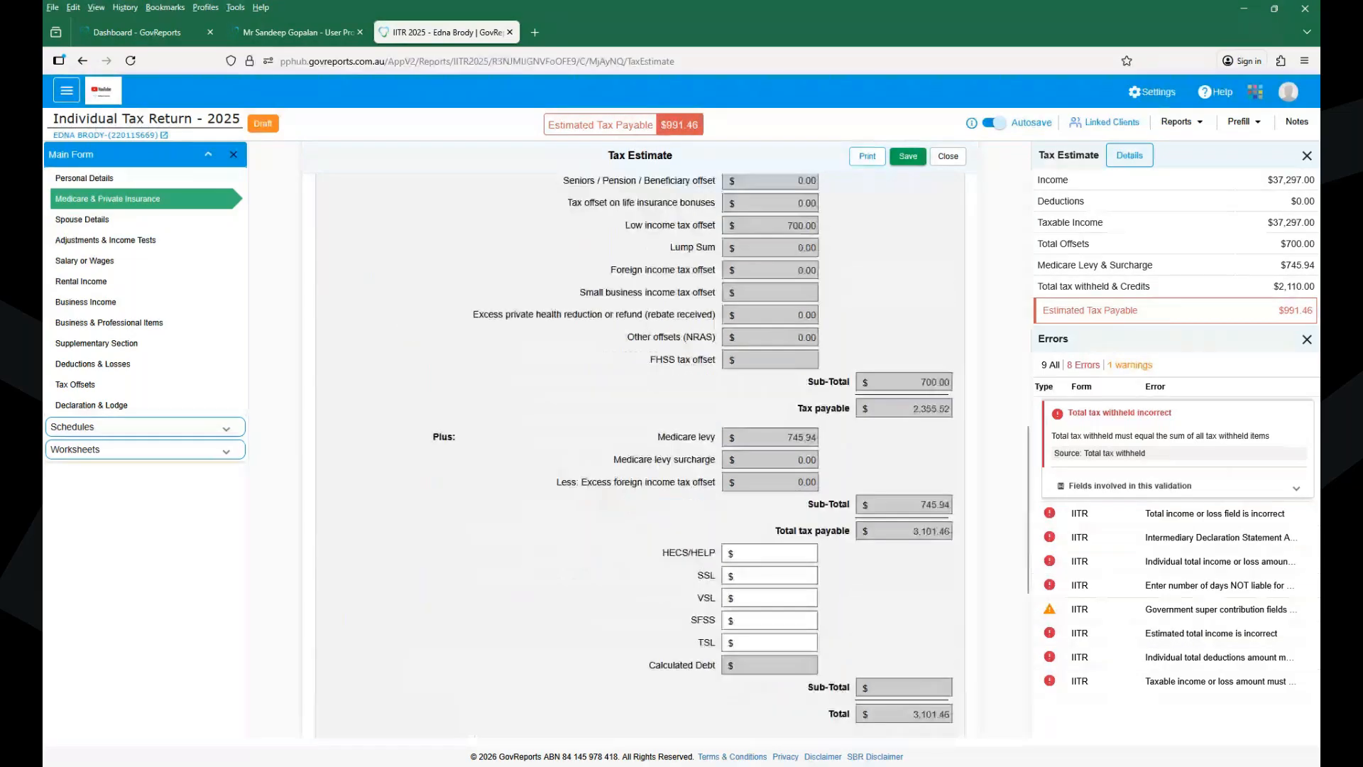
pyautogui.scroll(10, 641, 455)
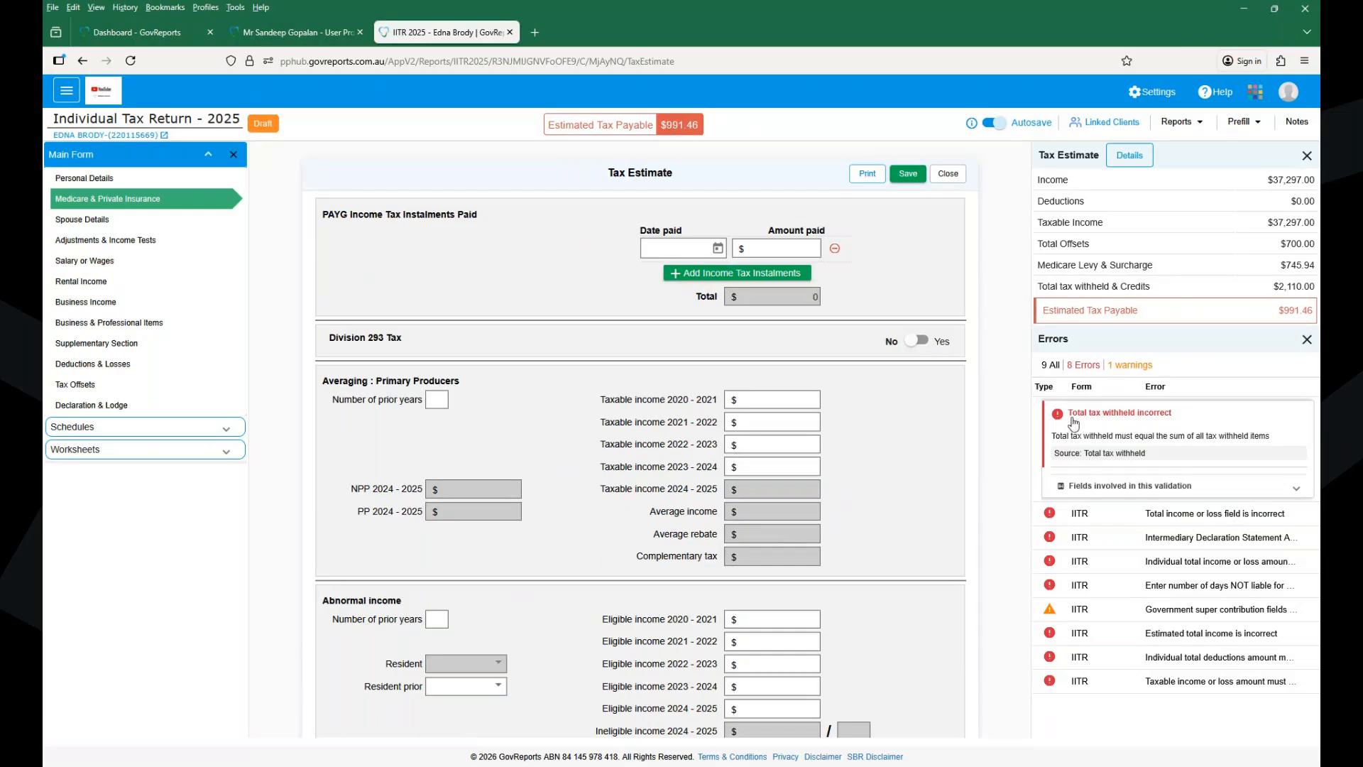
# - Follow the 'Total tax withheld incorrect' error to the Salary or Wages page showing $2,110
pyautogui.click(1063, 420)
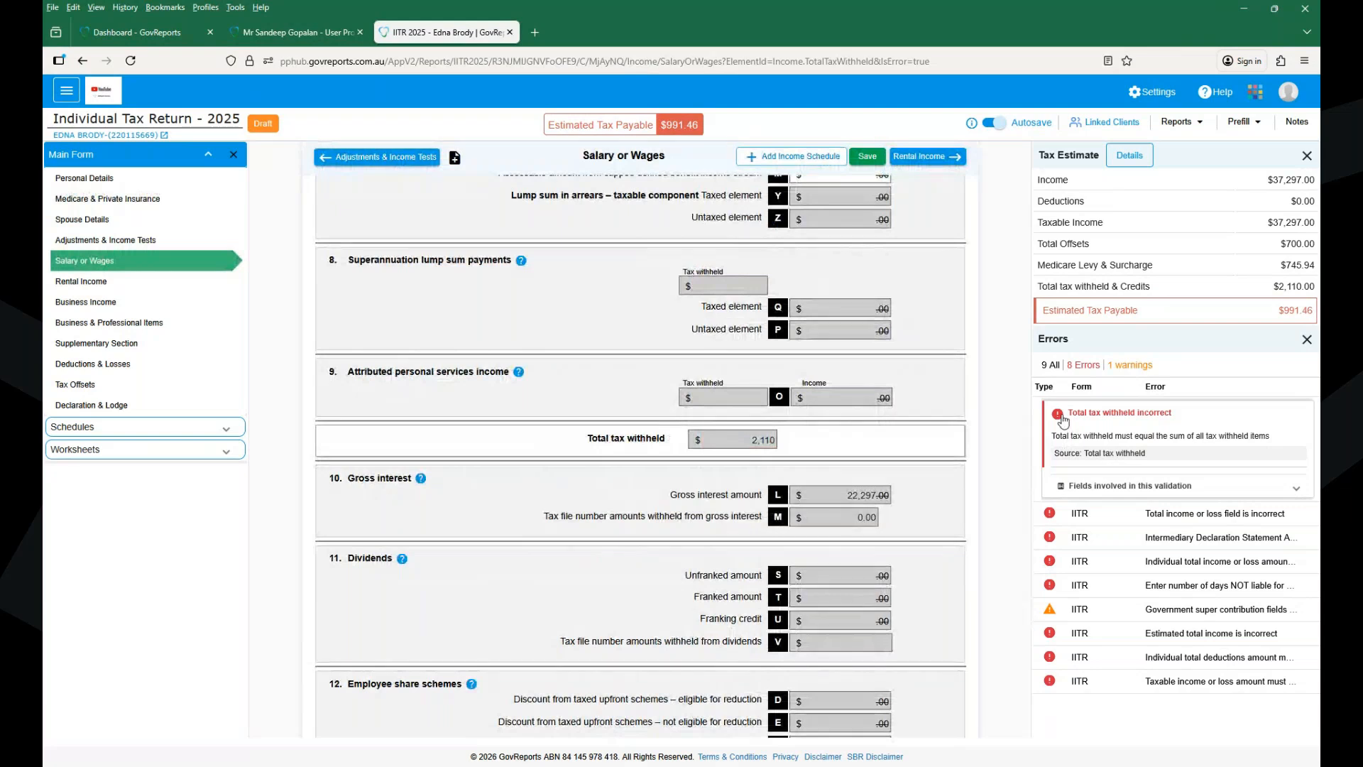
# - Expand the fields involved in the tax-withheld check and jump to Salary or wages tax withheld
pyautogui.click(1242, 488)
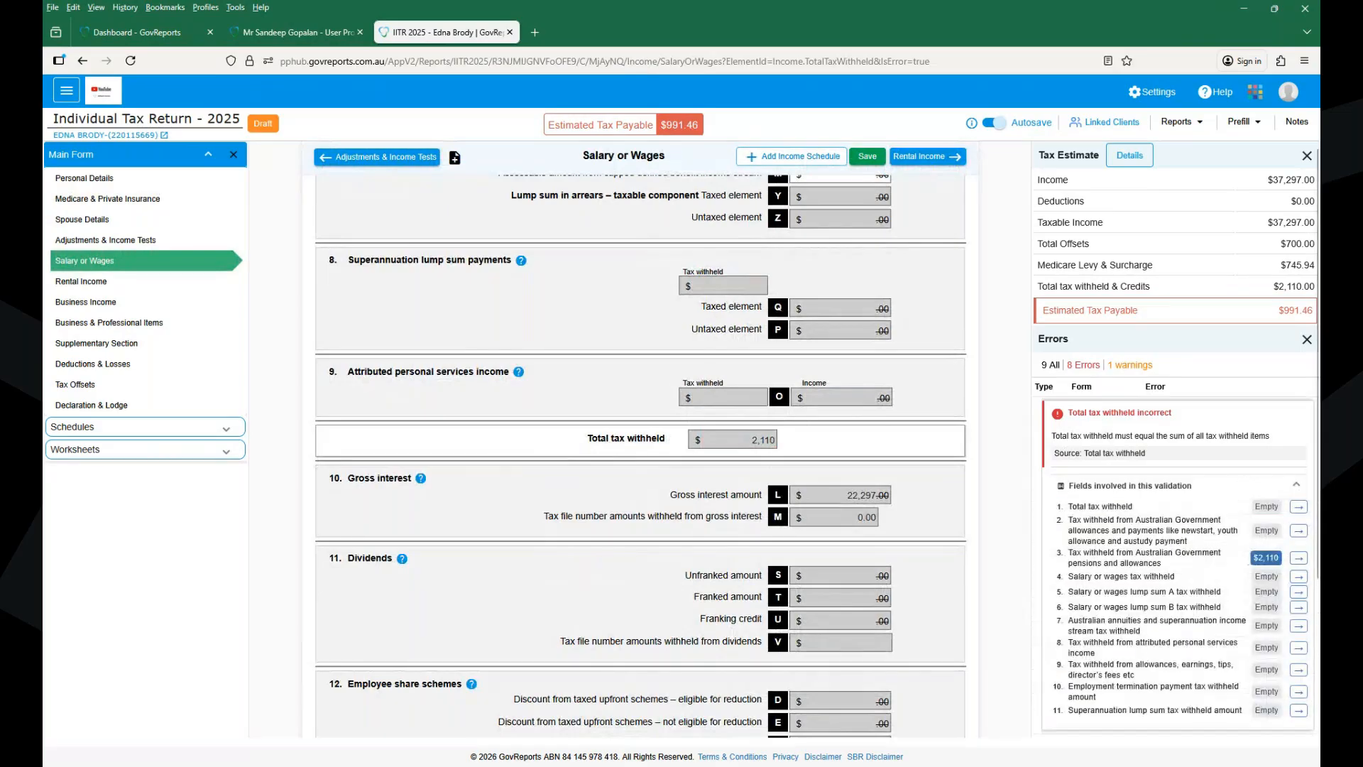
pyautogui.scroll(-2, 1174, 440)
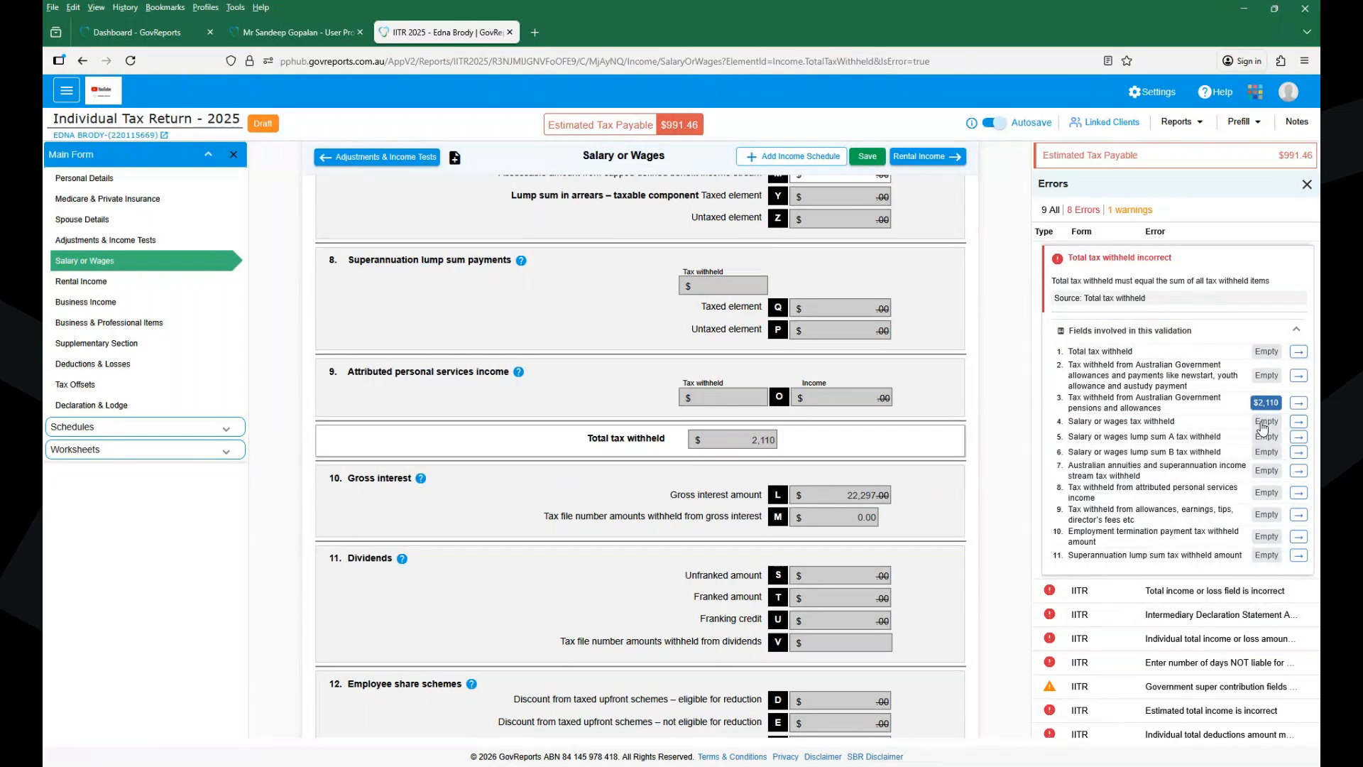
pyautogui.click(1299, 424)
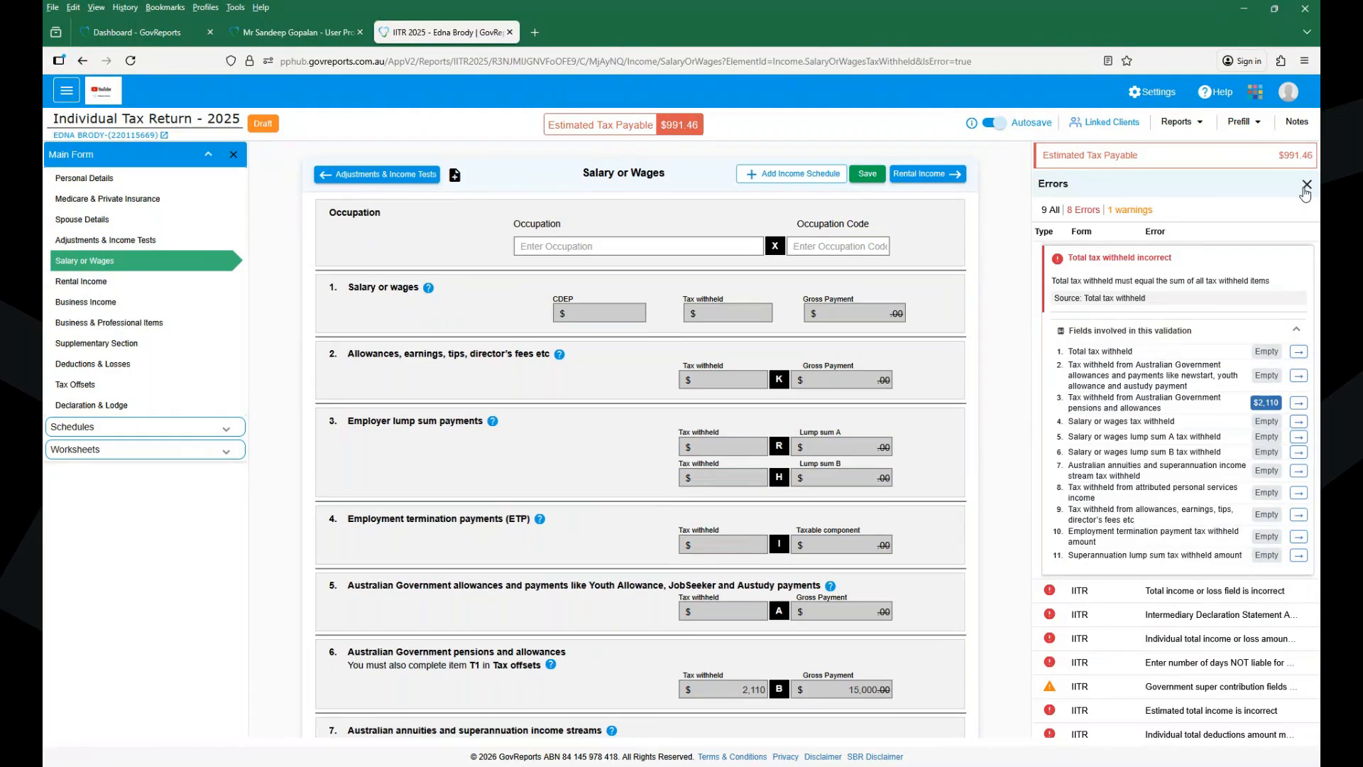
# - Close the Errors panel and expand the Schedules list, after briefly viewing Worksheets
pyautogui.click(1305, 186)
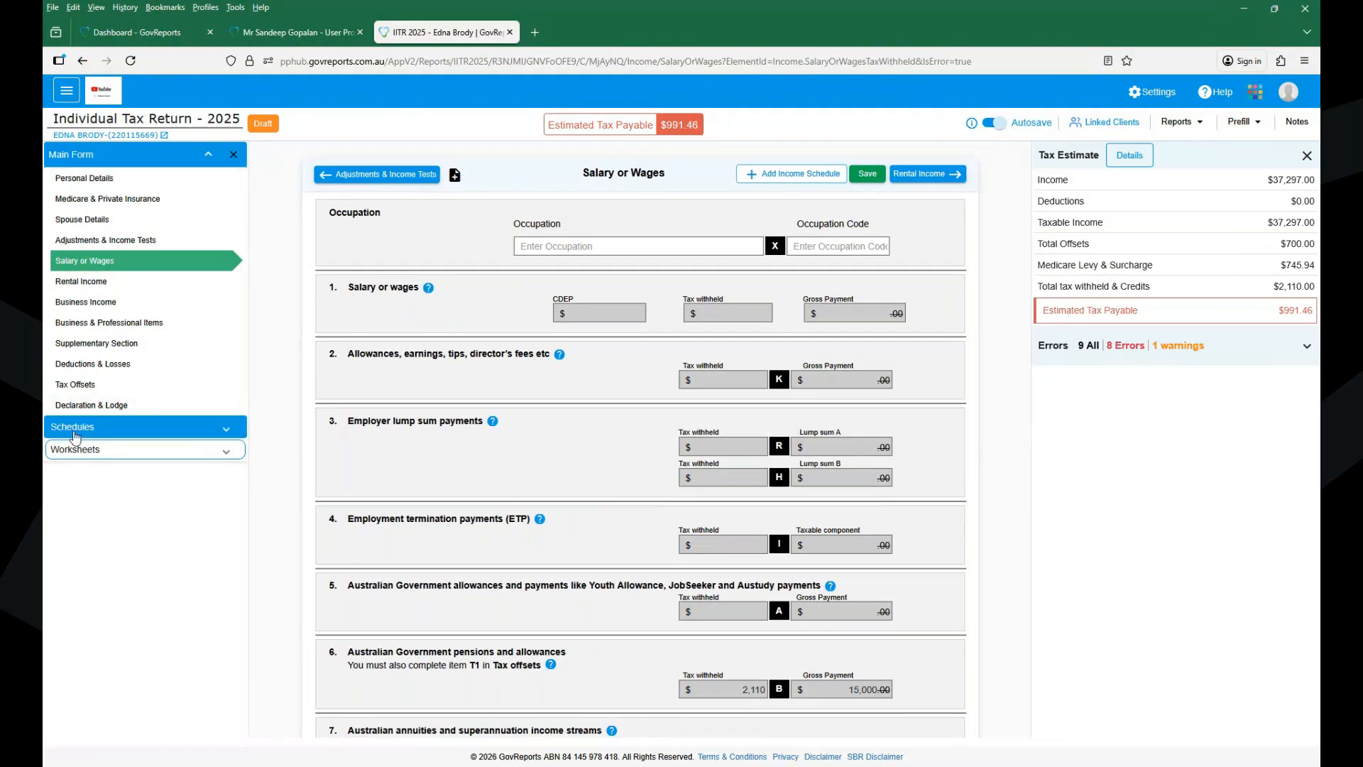
pyautogui.click(75, 430)
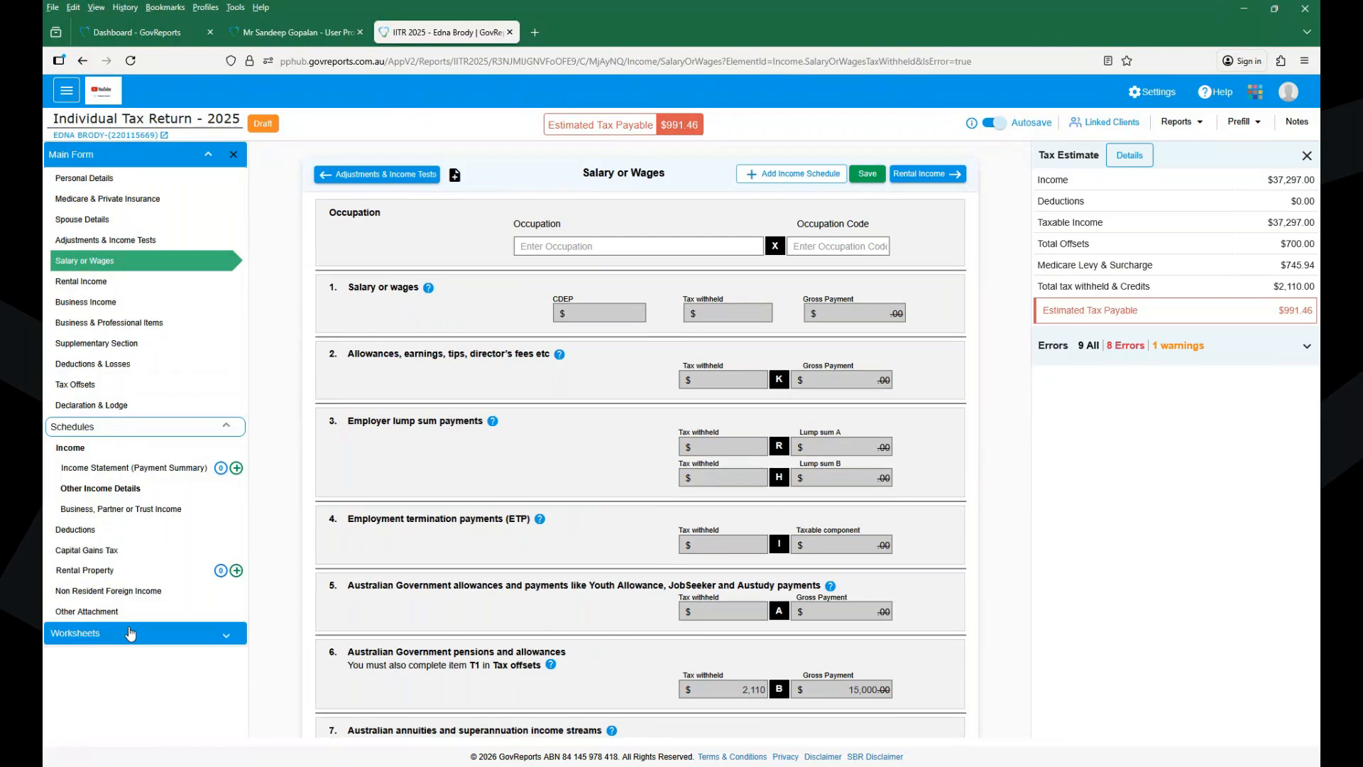
pyautogui.click(130, 634)
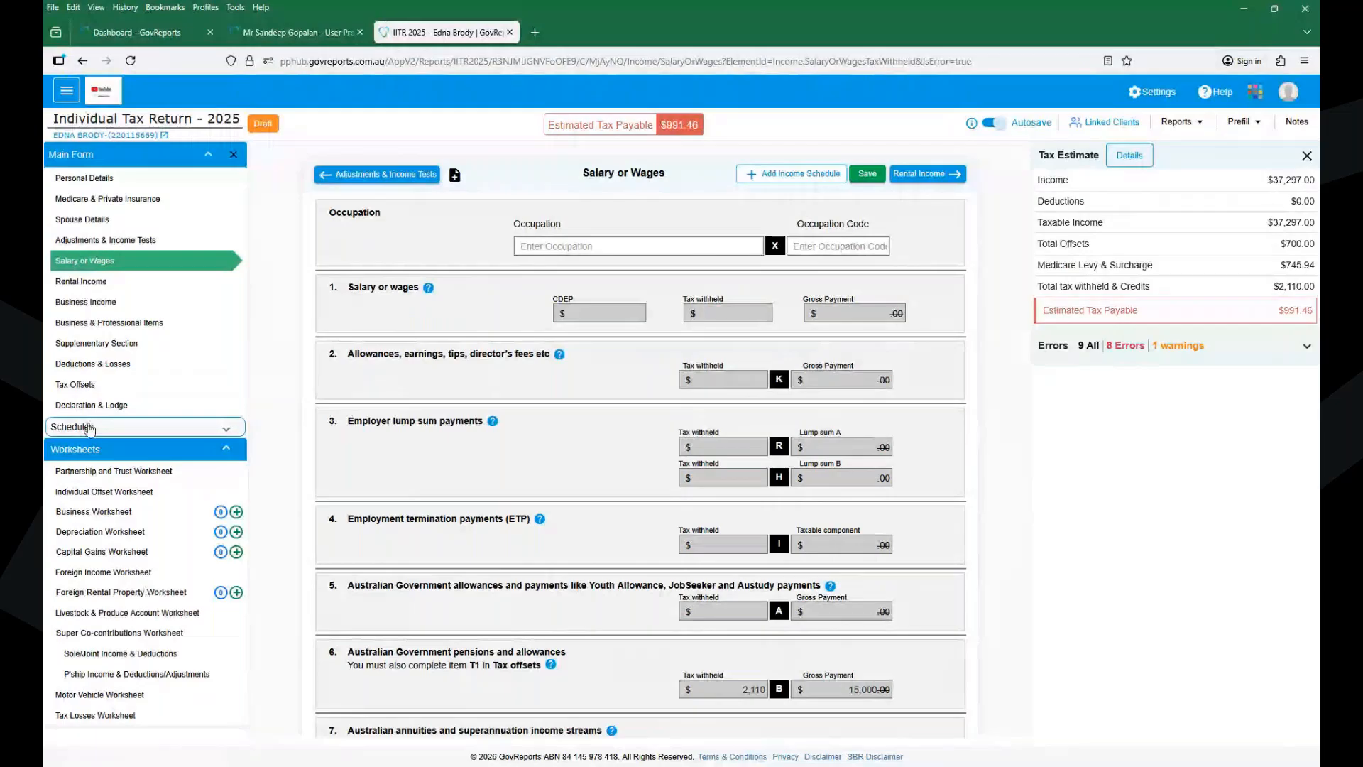
pyautogui.click(89, 428)
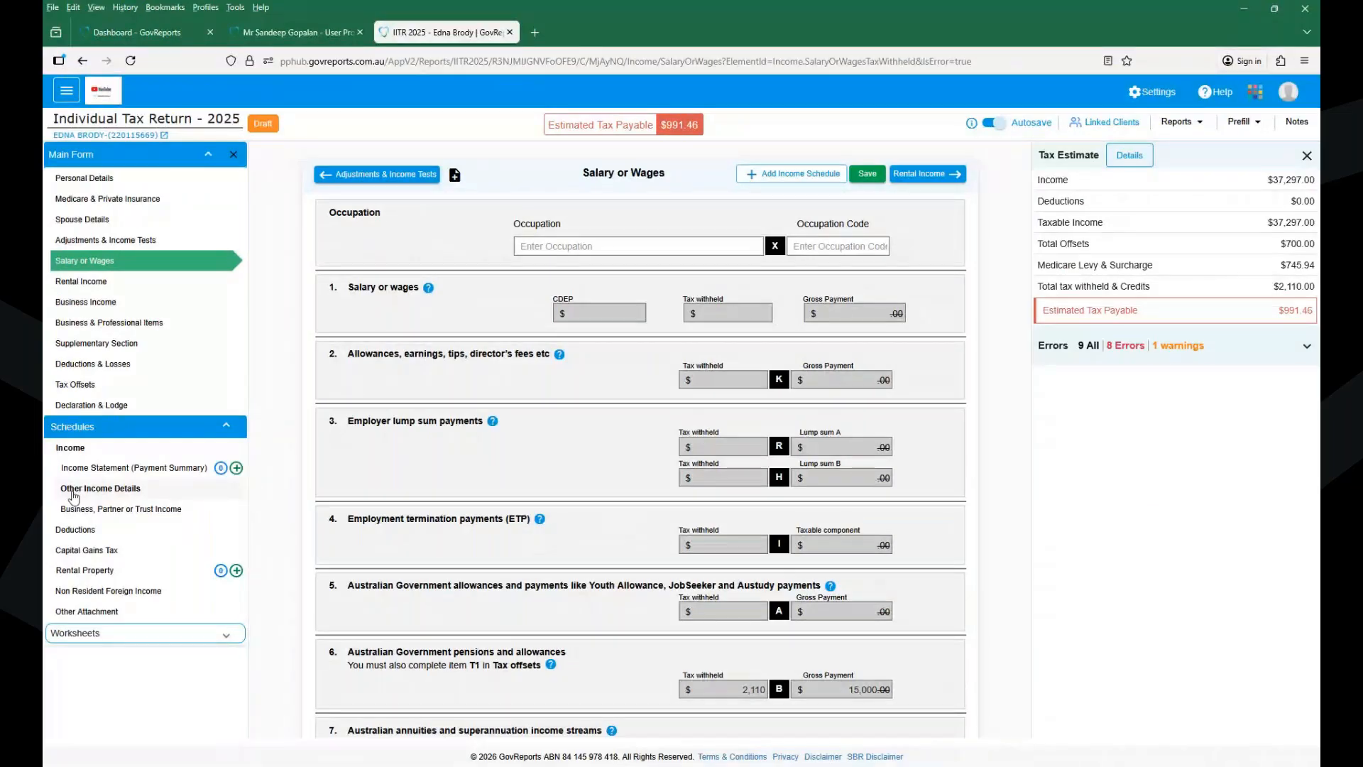
pyautogui.click(72, 491)
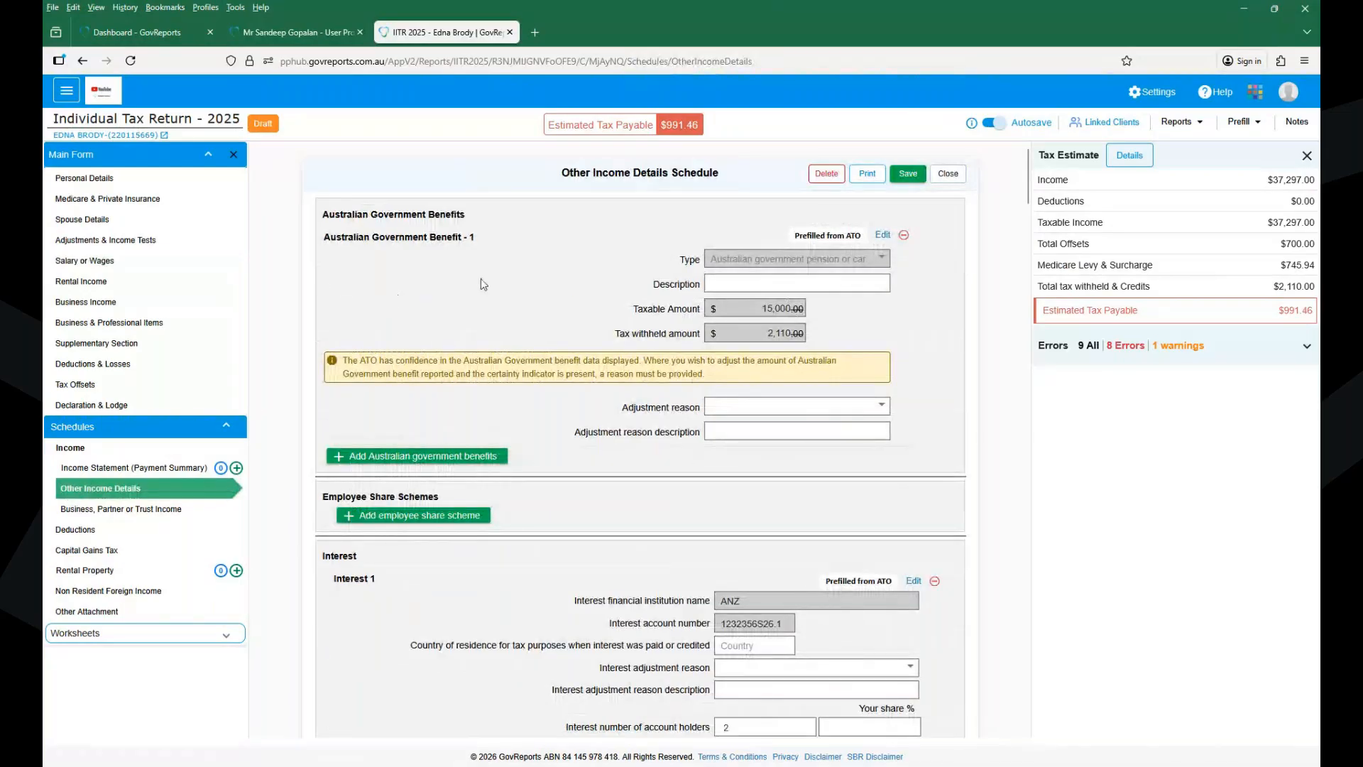
pyautogui.doubleClick(831, 236)
pyautogui.click(971, 336)
pyautogui.scroll(-1, 971, 335)
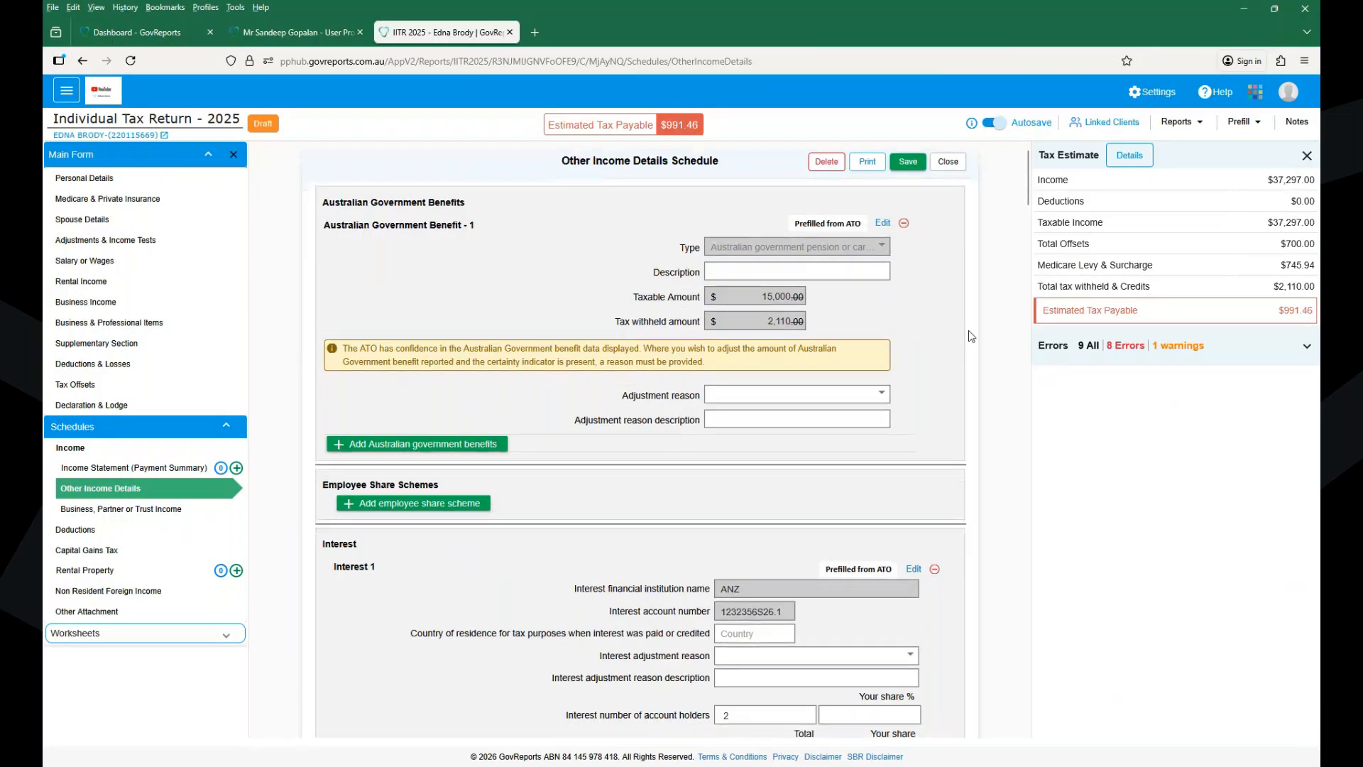
pyautogui.scroll(-4, 971, 336)
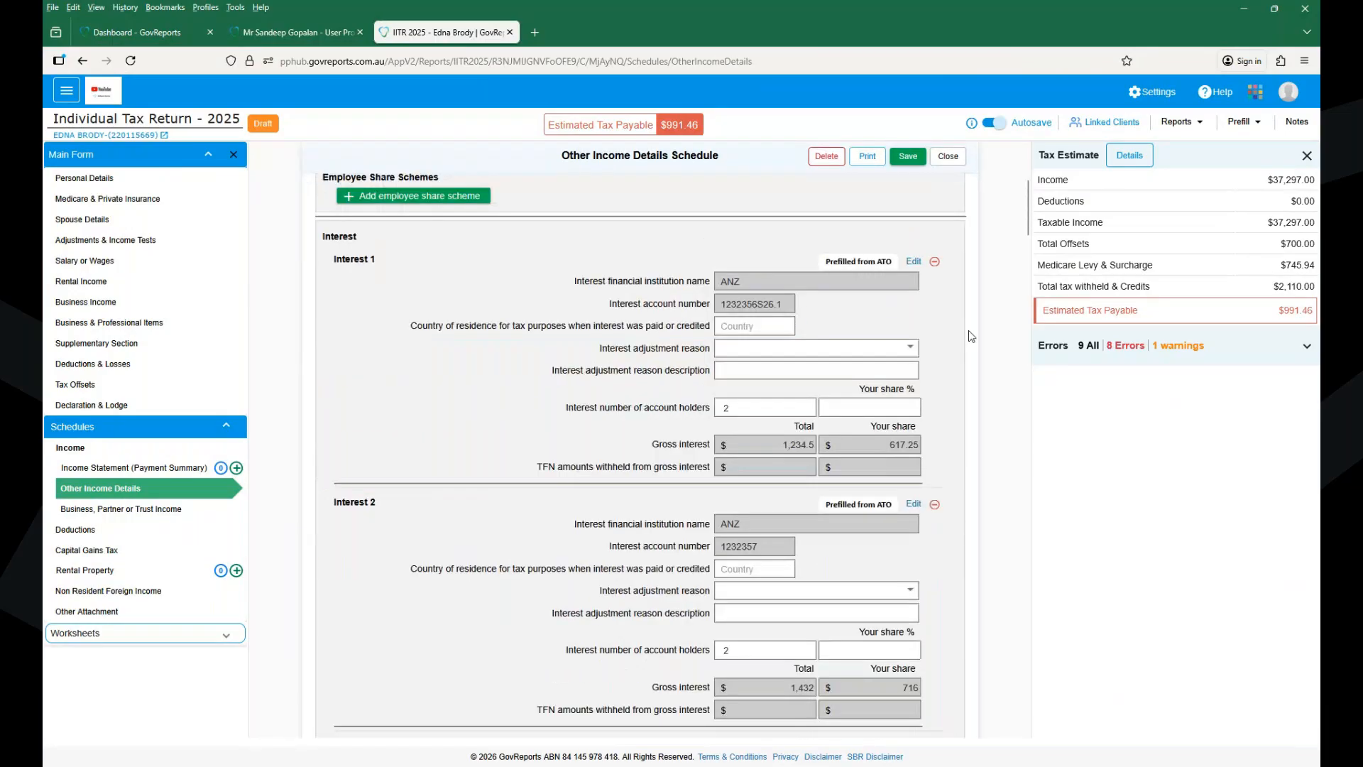
pyautogui.scroll(-1, 971, 336)
pyautogui.scroll(-1, 972, 335)
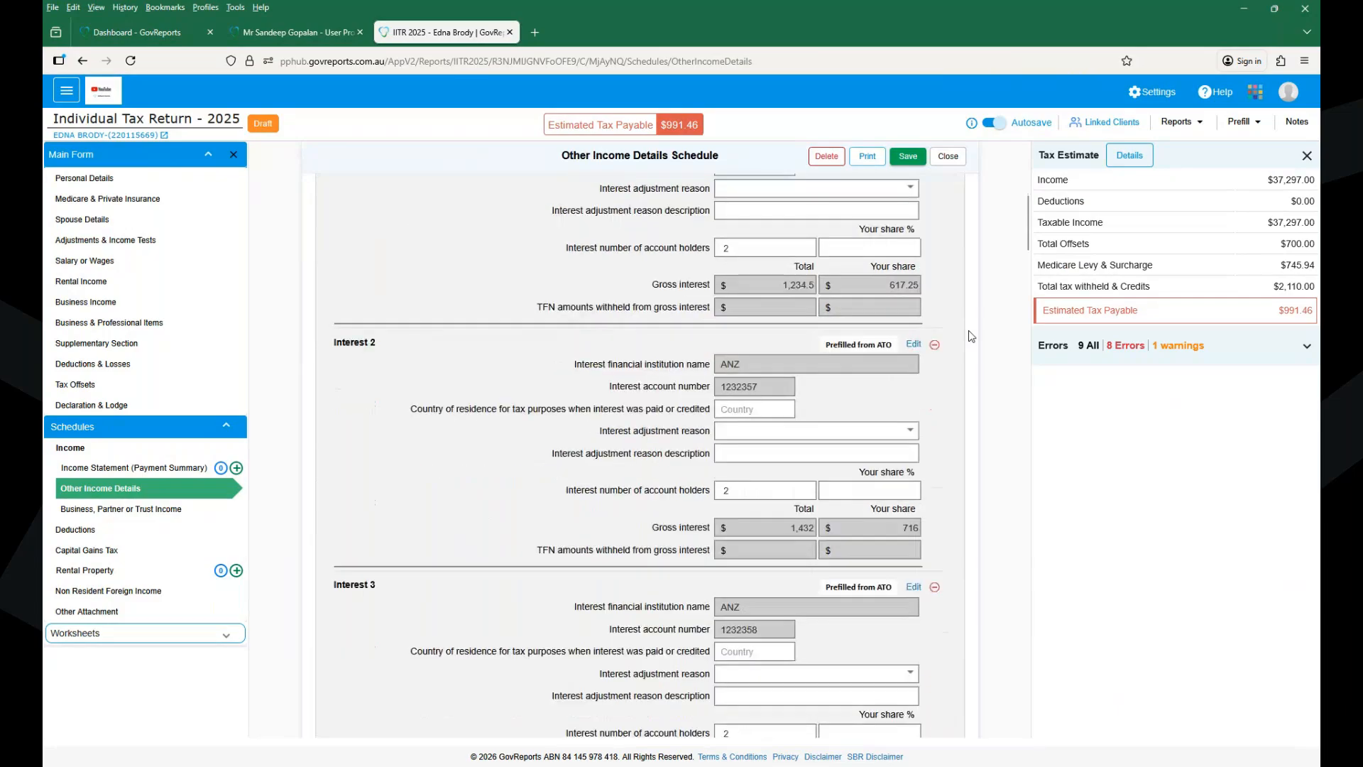
pyautogui.scroll(-2, 972, 336)
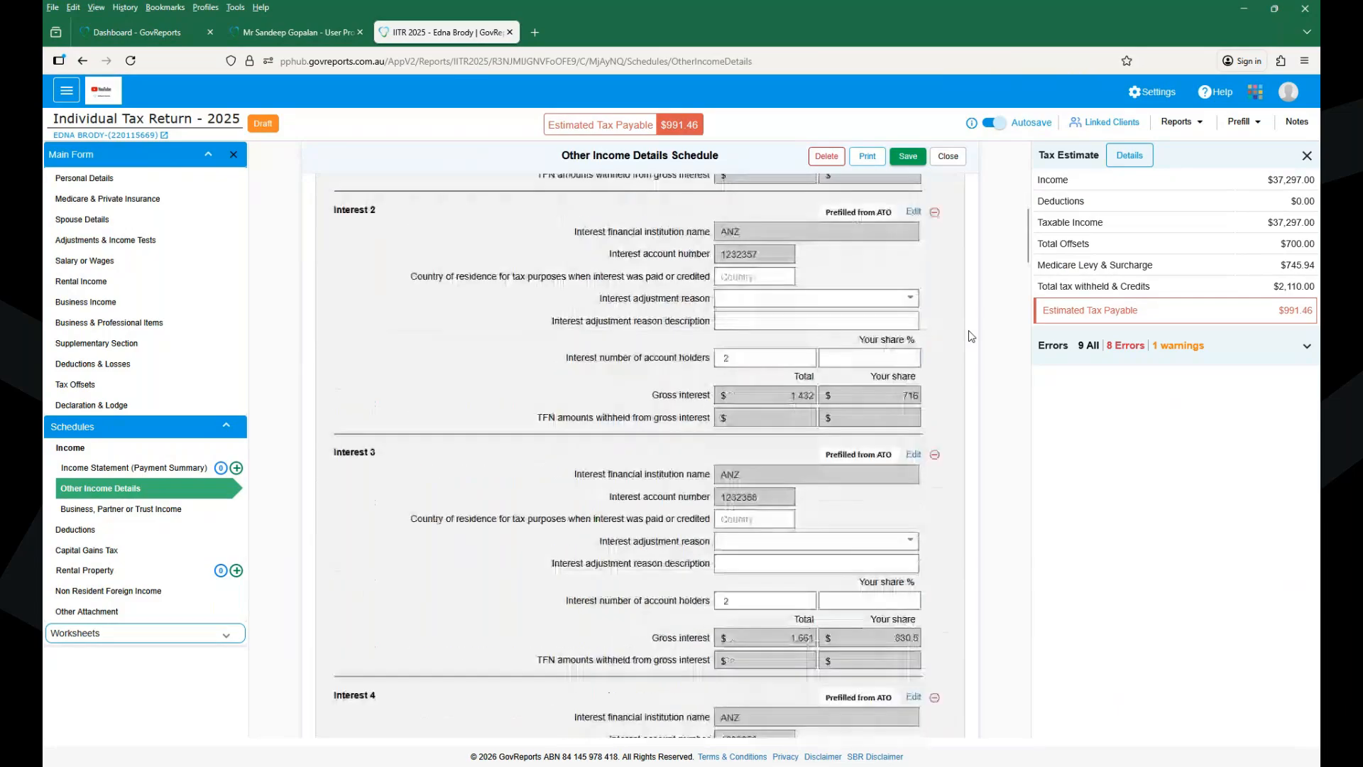
pyautogui.scroll(-2, 971, 335)
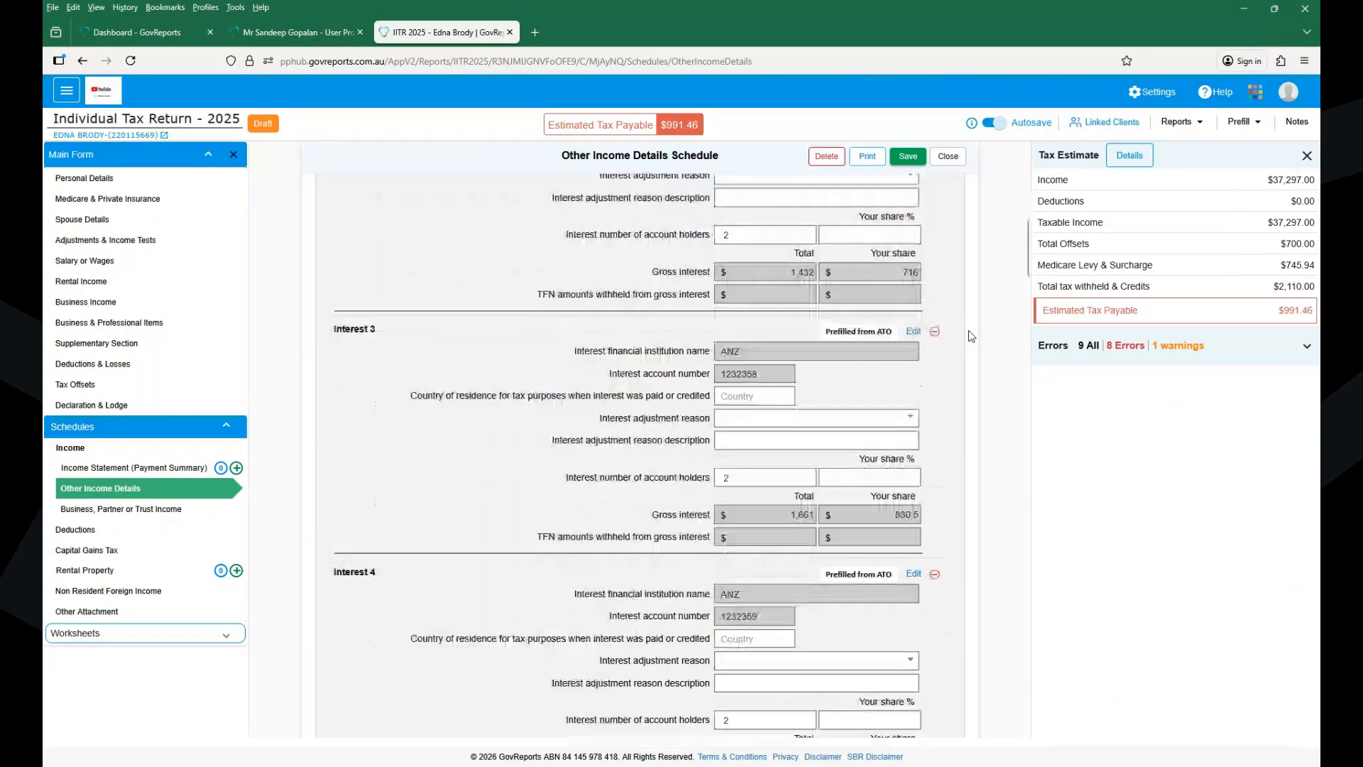
pyautogui.scroll(-1, 971, 335)
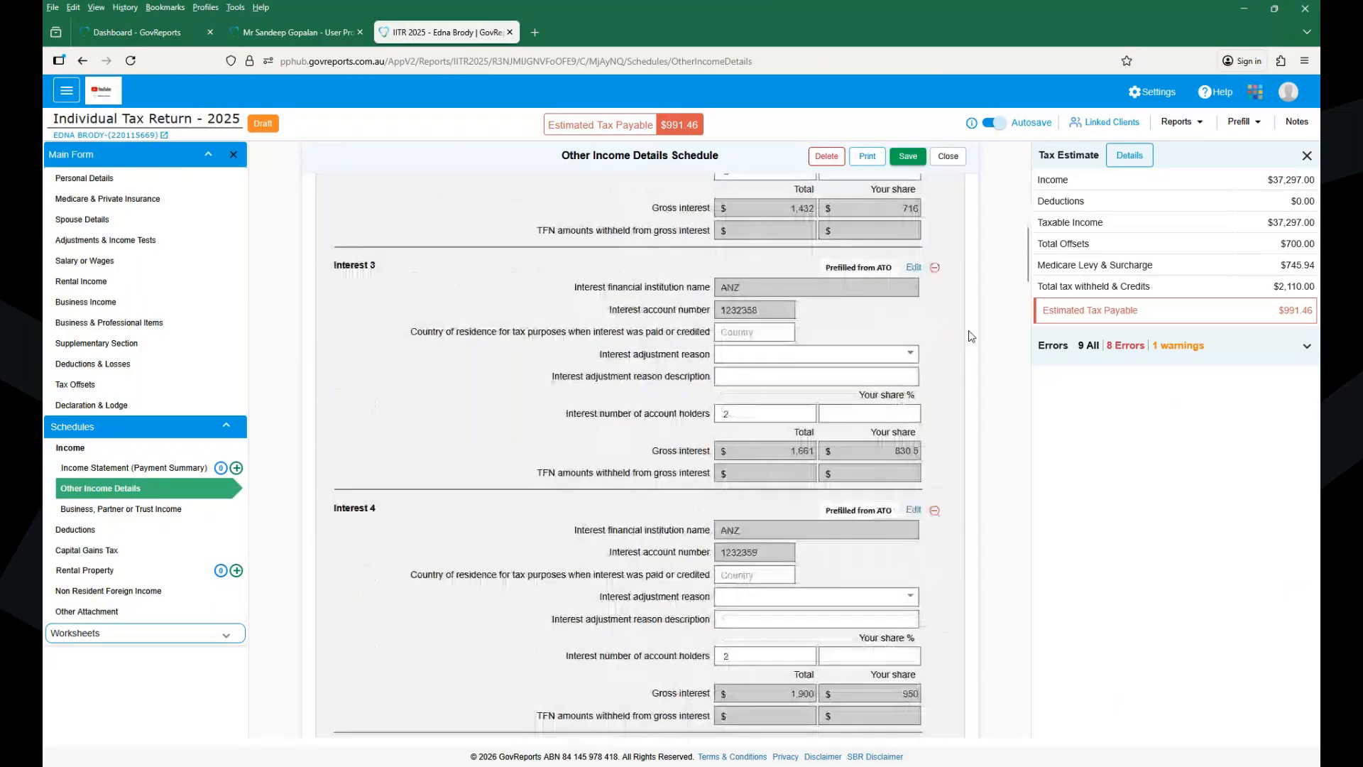
pyautogui.scroll(-20, 971, 336)
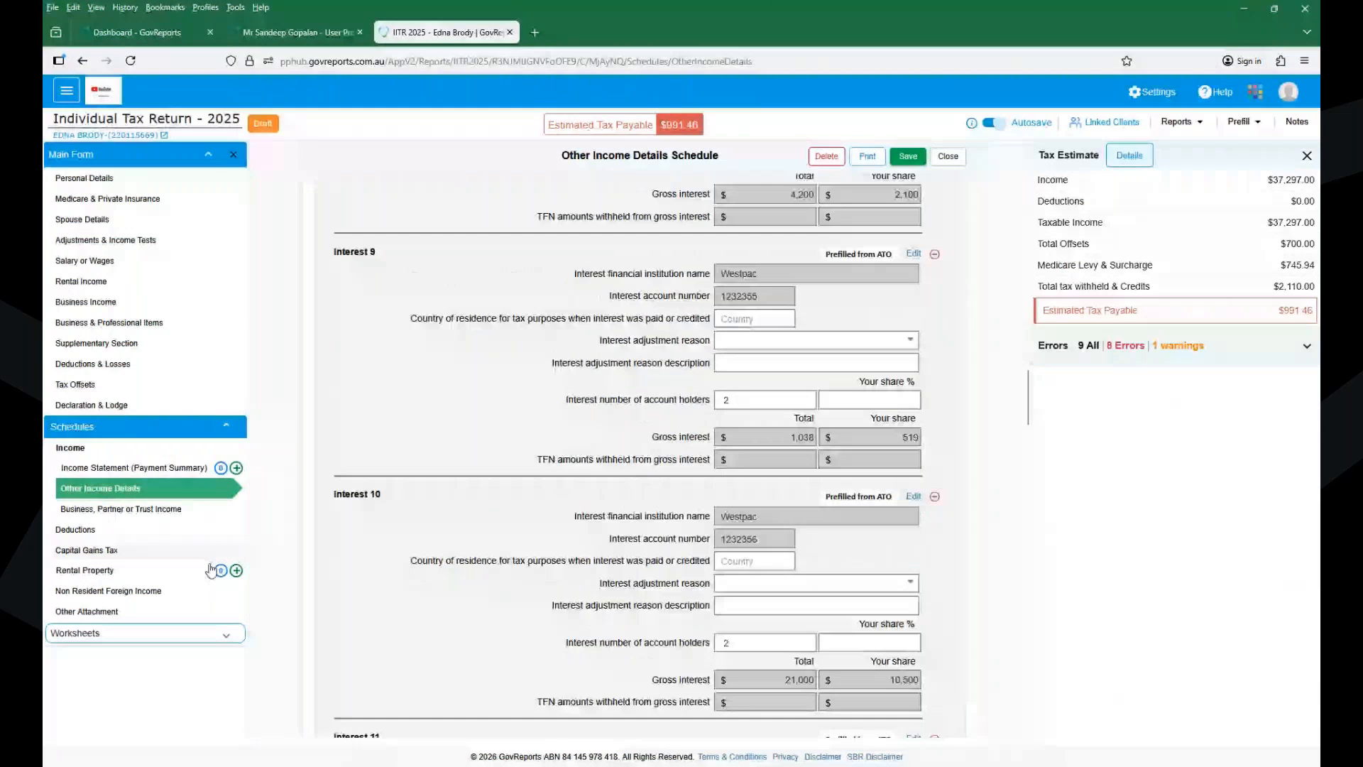
pyautogui.click(133, 510)
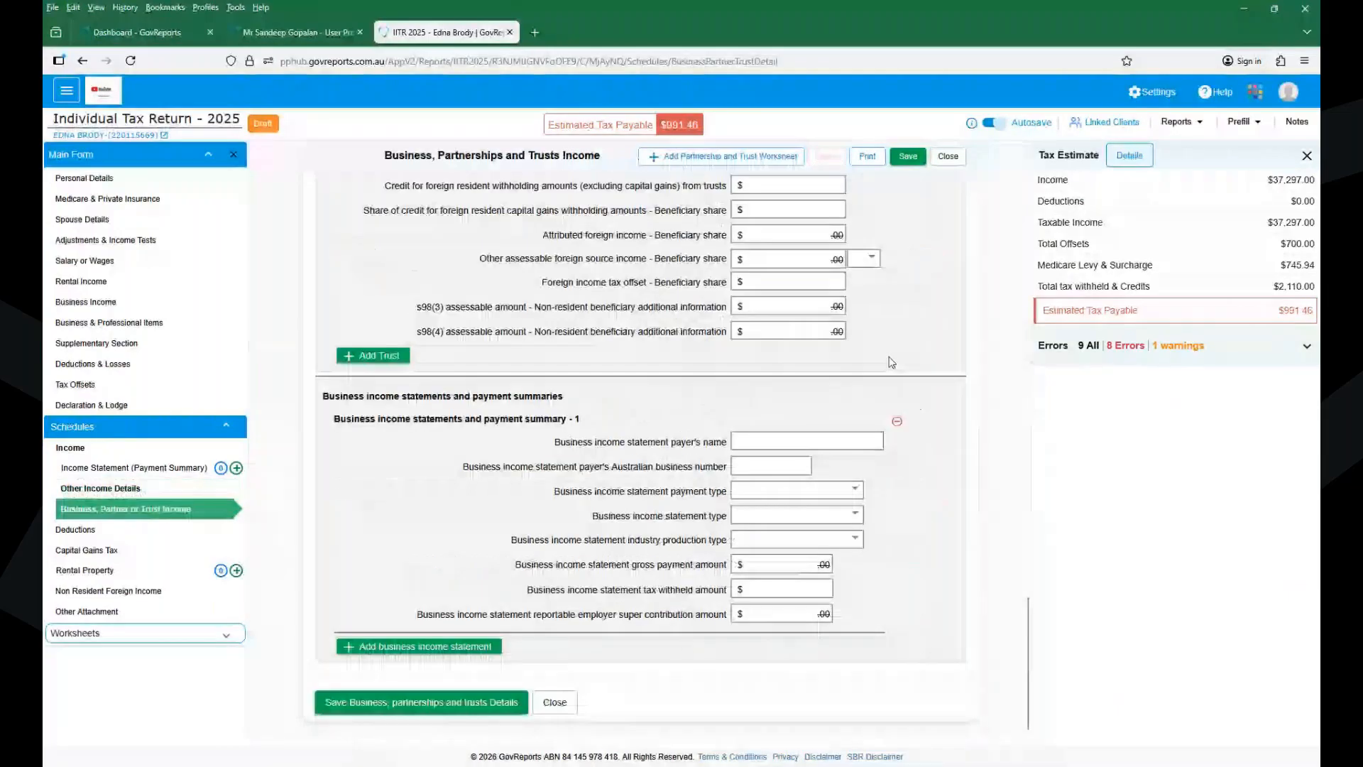
# - Scroll back to the top of the income schedule, then go to the Declaration & Lodge page
pyautogui.scroll(10, 892, 362)
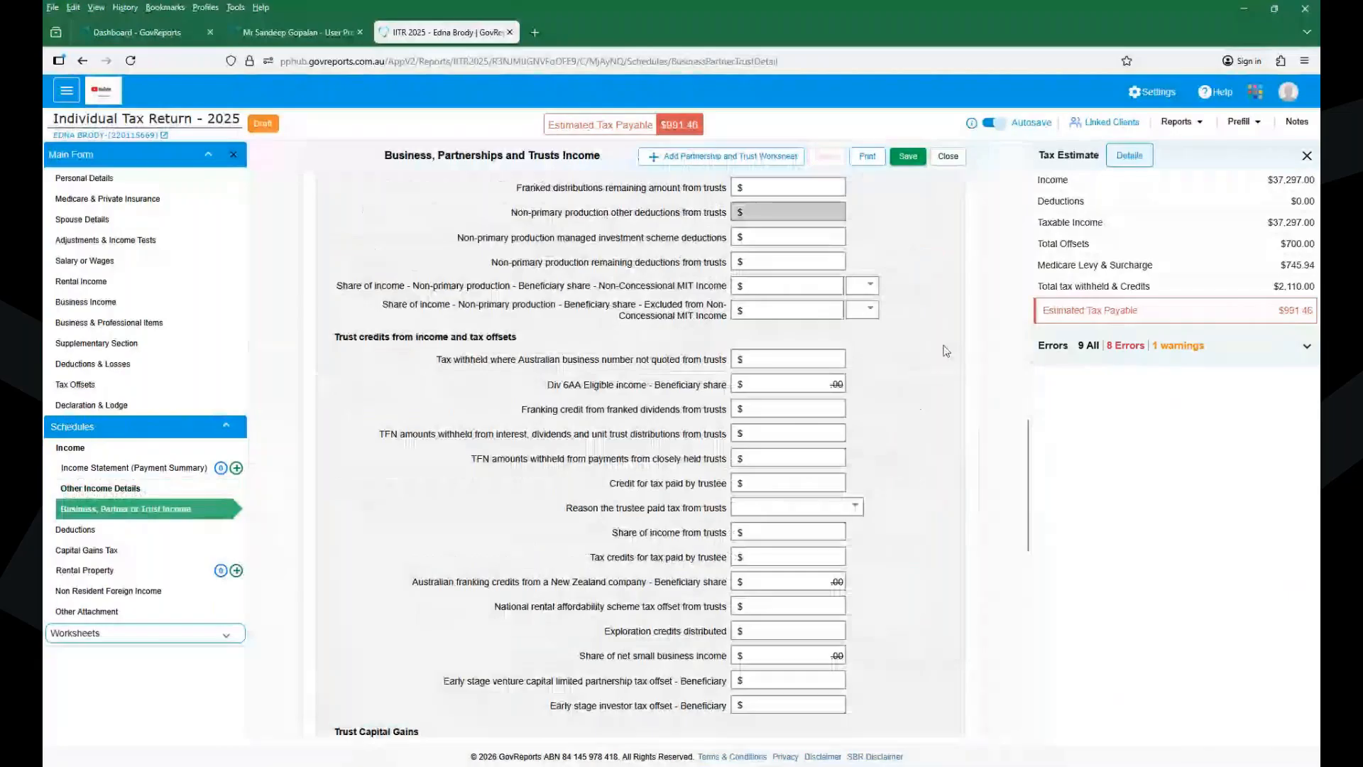
pyautogui.scroll(8, 945, 351)
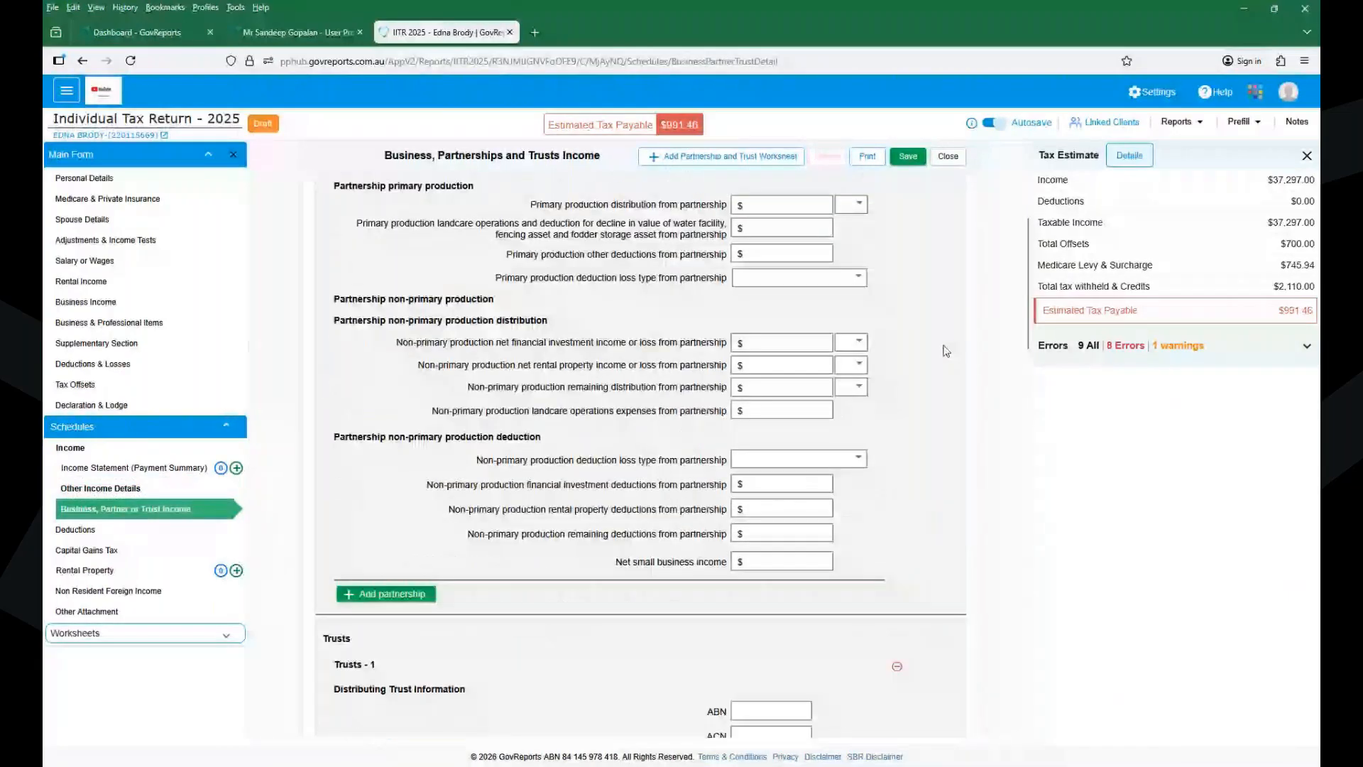
pyautogui.scroll(2, 945, 351)
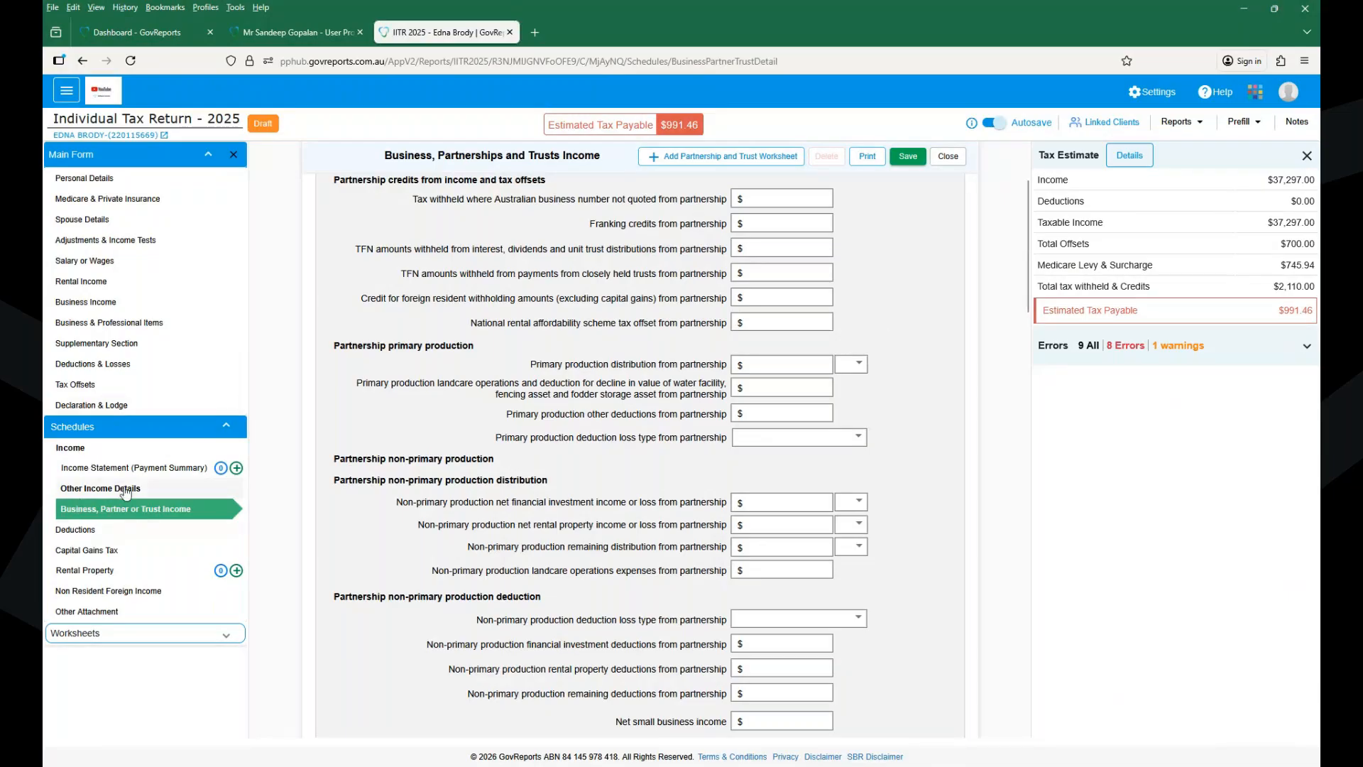
pyautogui.click(100, 406)
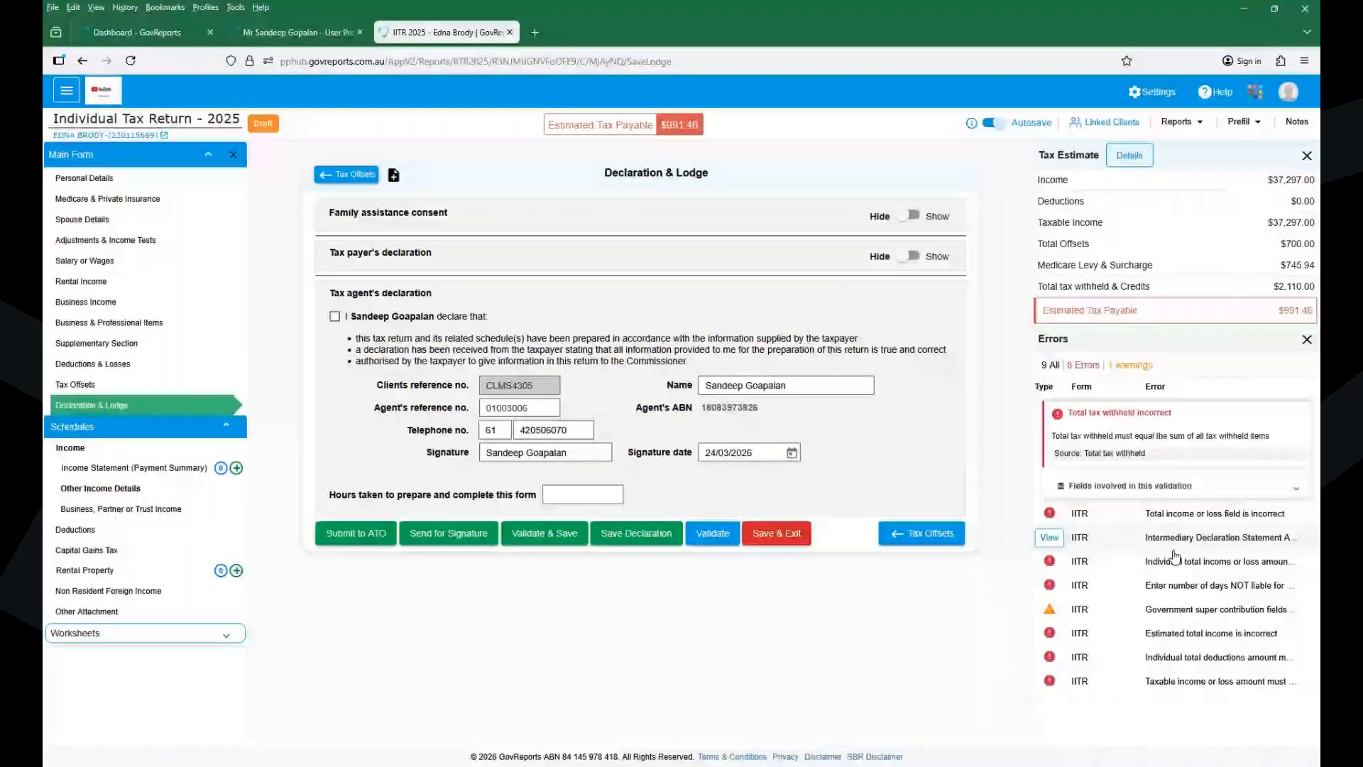
# - Accept the tax agent's declaration, save the return, then jump to the Medicare levy surcharge error
pyautogui.click(1173, 551)
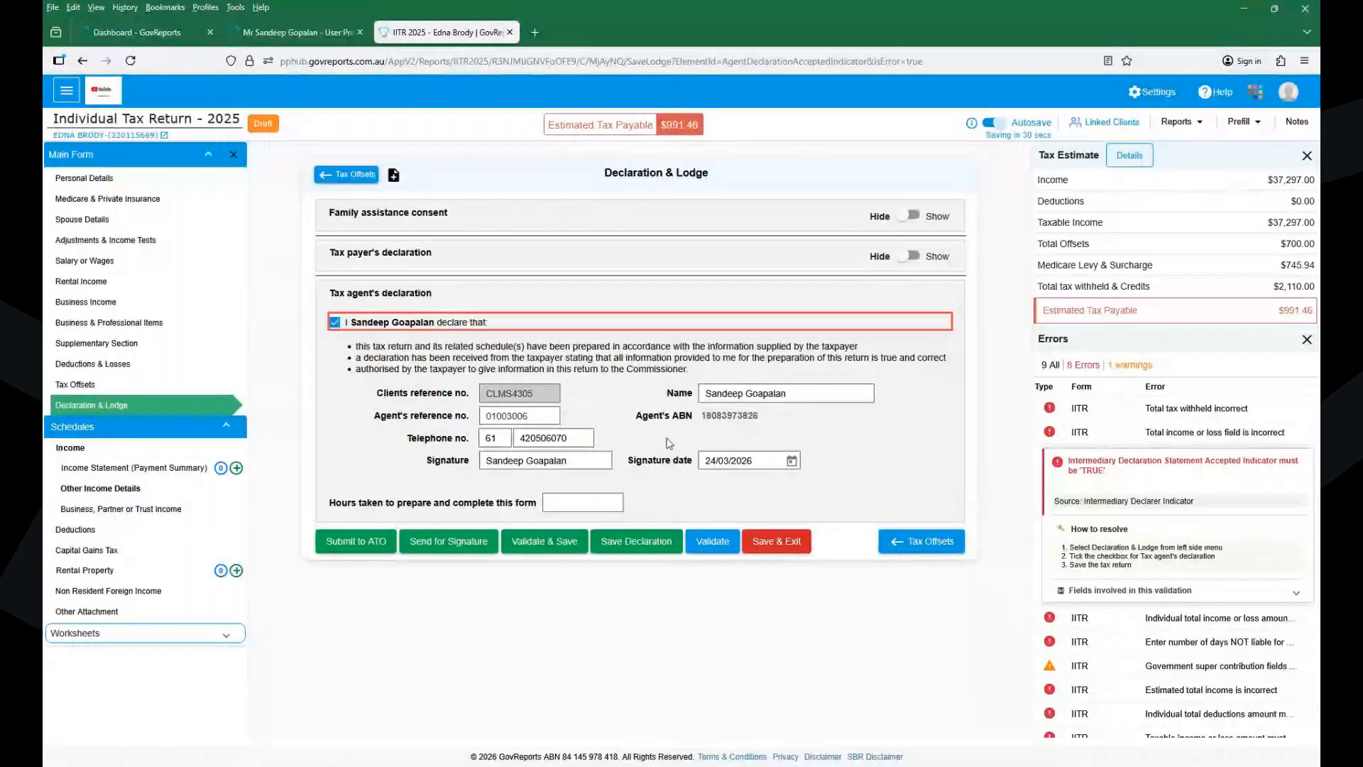
pyautogui.click(609, 537)
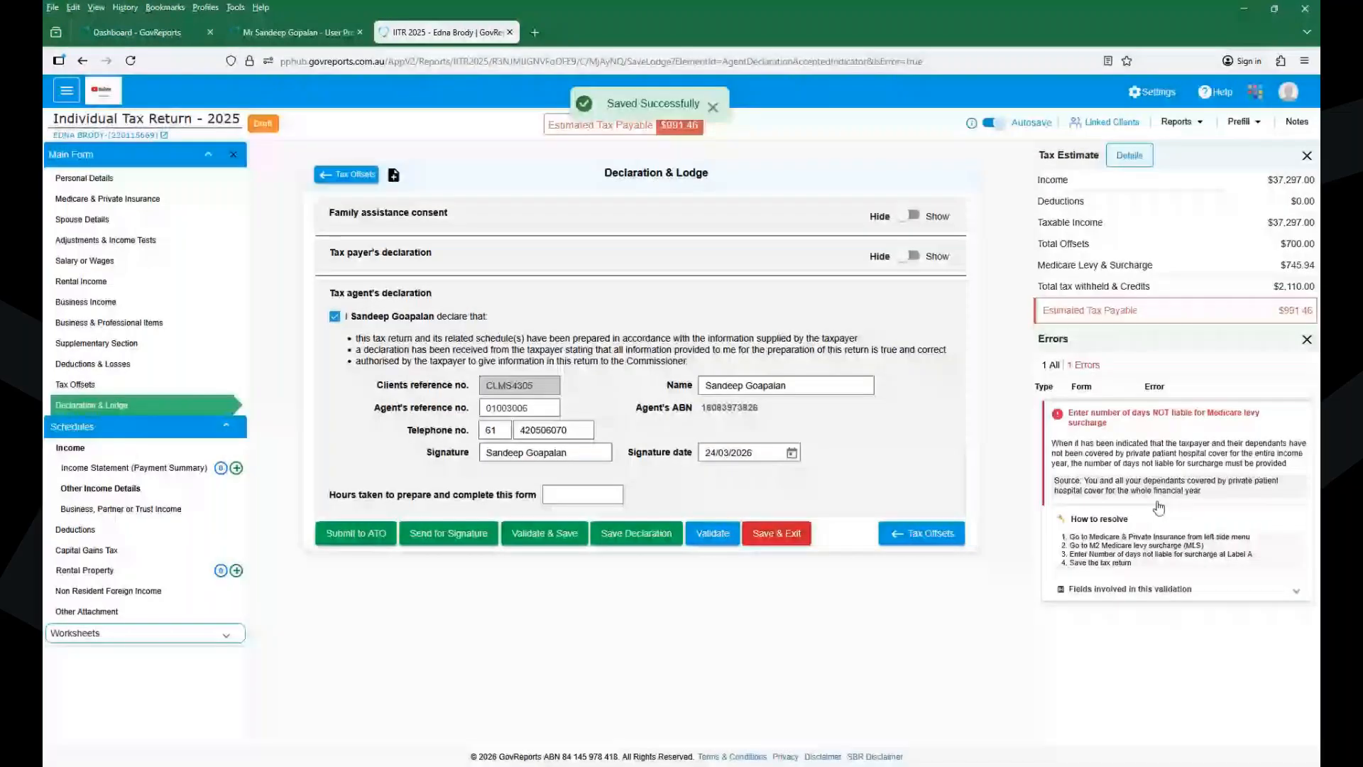
pyautogui.click(1056, 425)
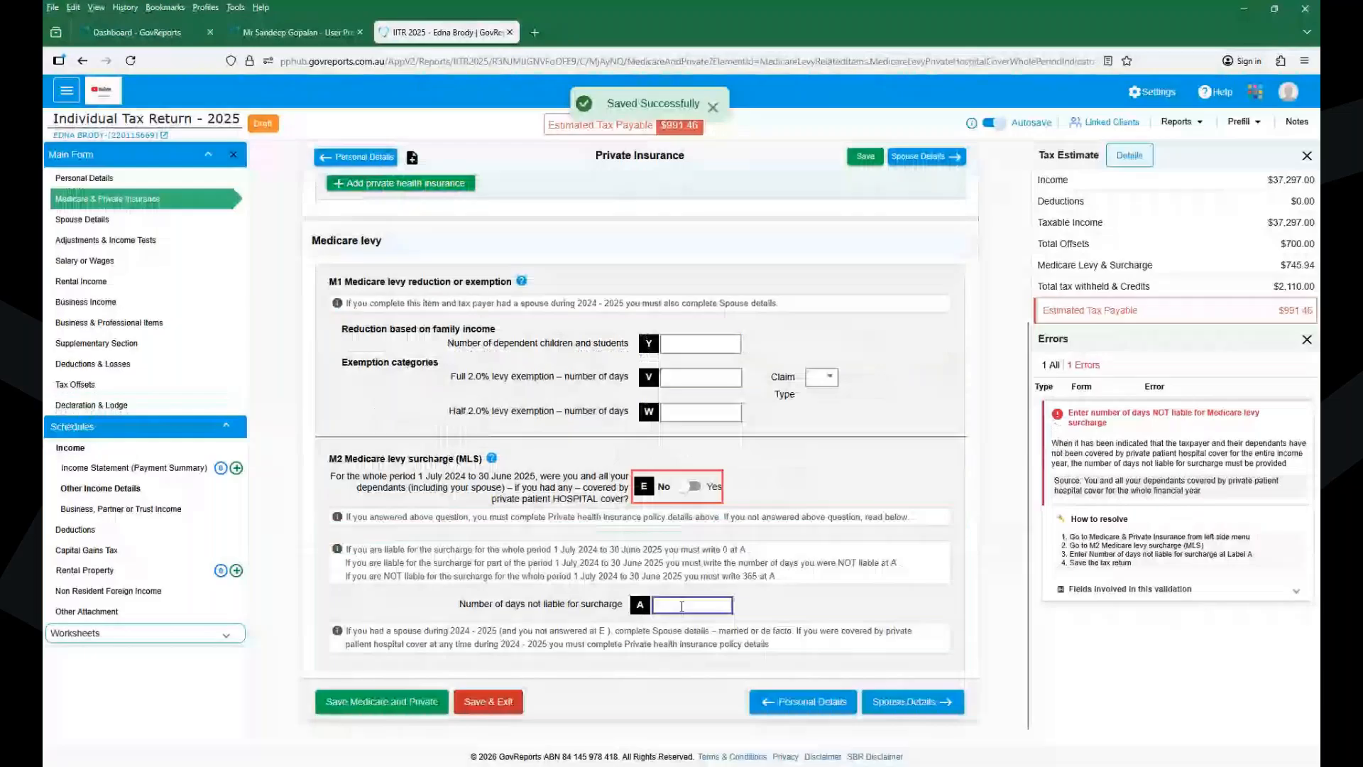
# - Enter 365 surcharge-free days in Label A, save Medicare and Private, and return to Declaration & Lodge
pyautogui.write('365')
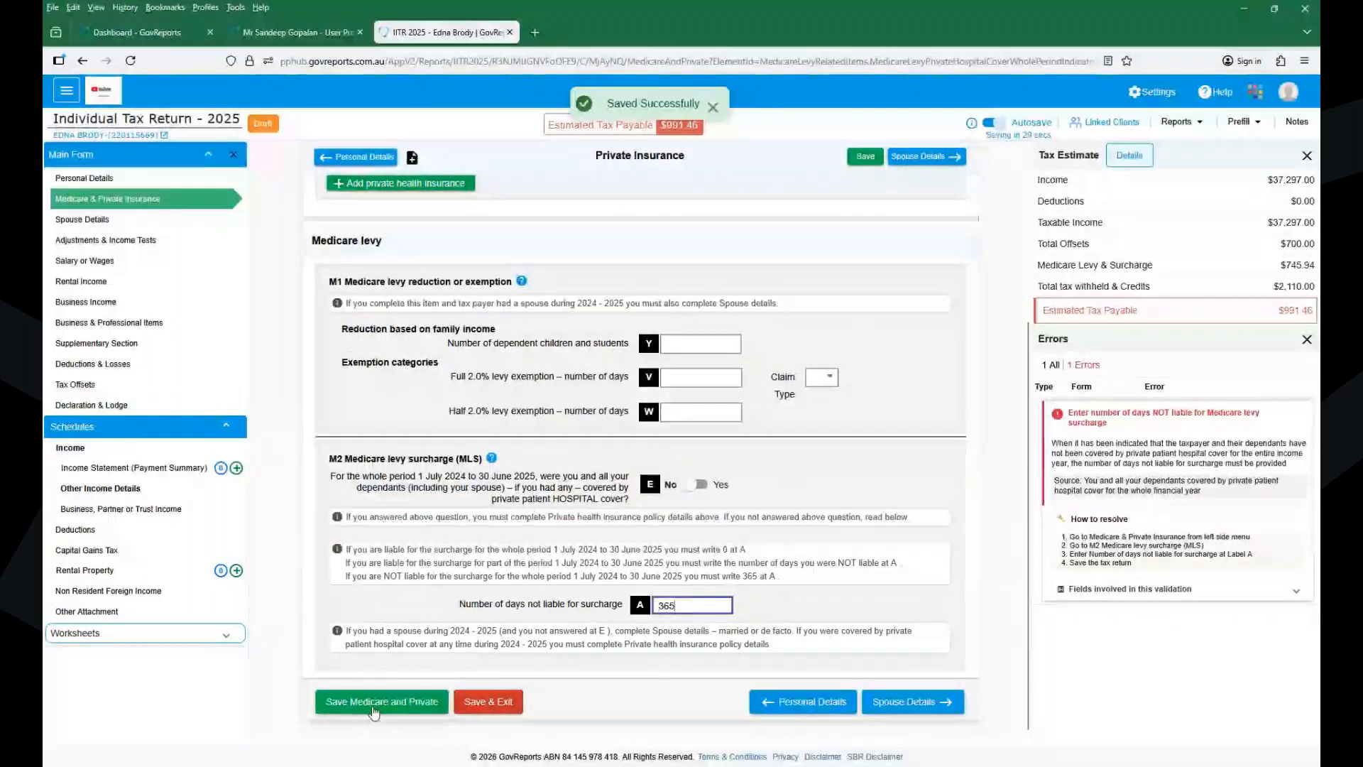
pyautogui.click(374, 704)
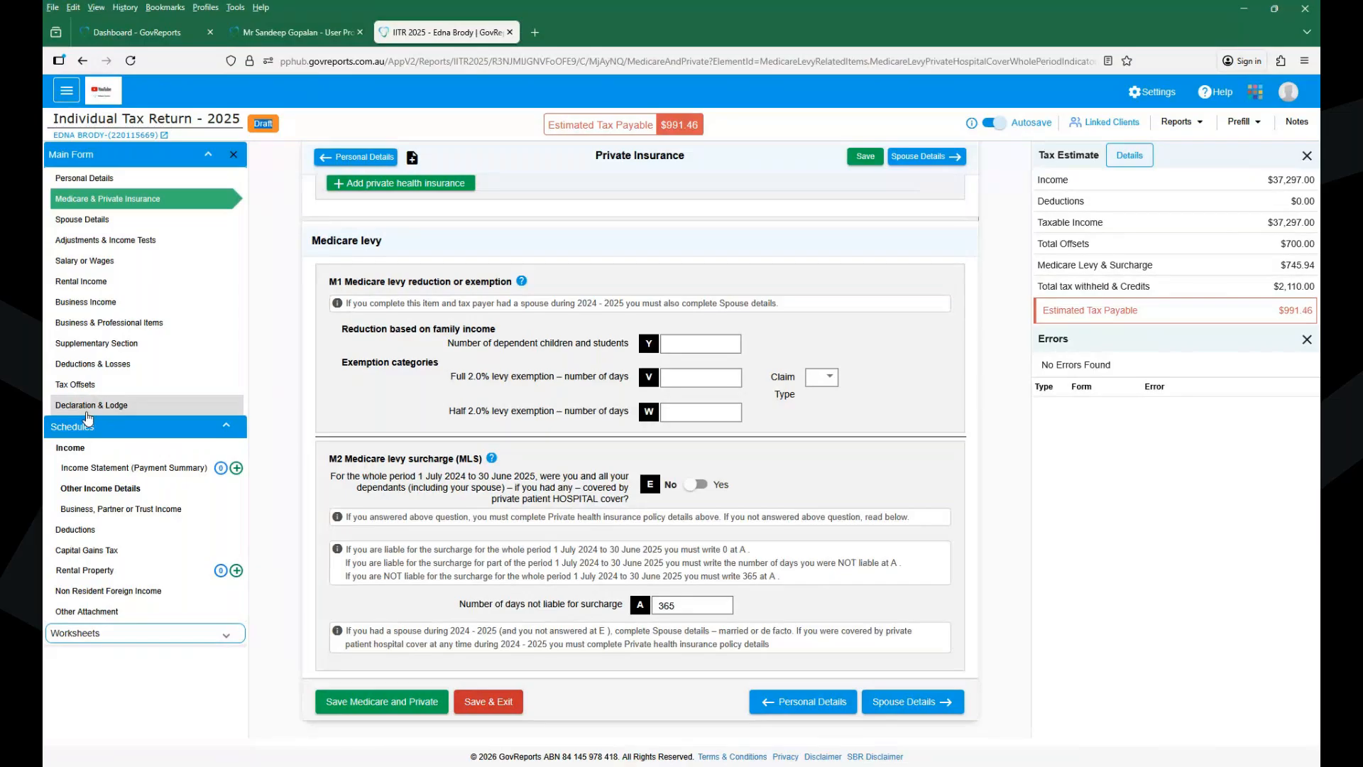
pyautogui.click(87, 411)
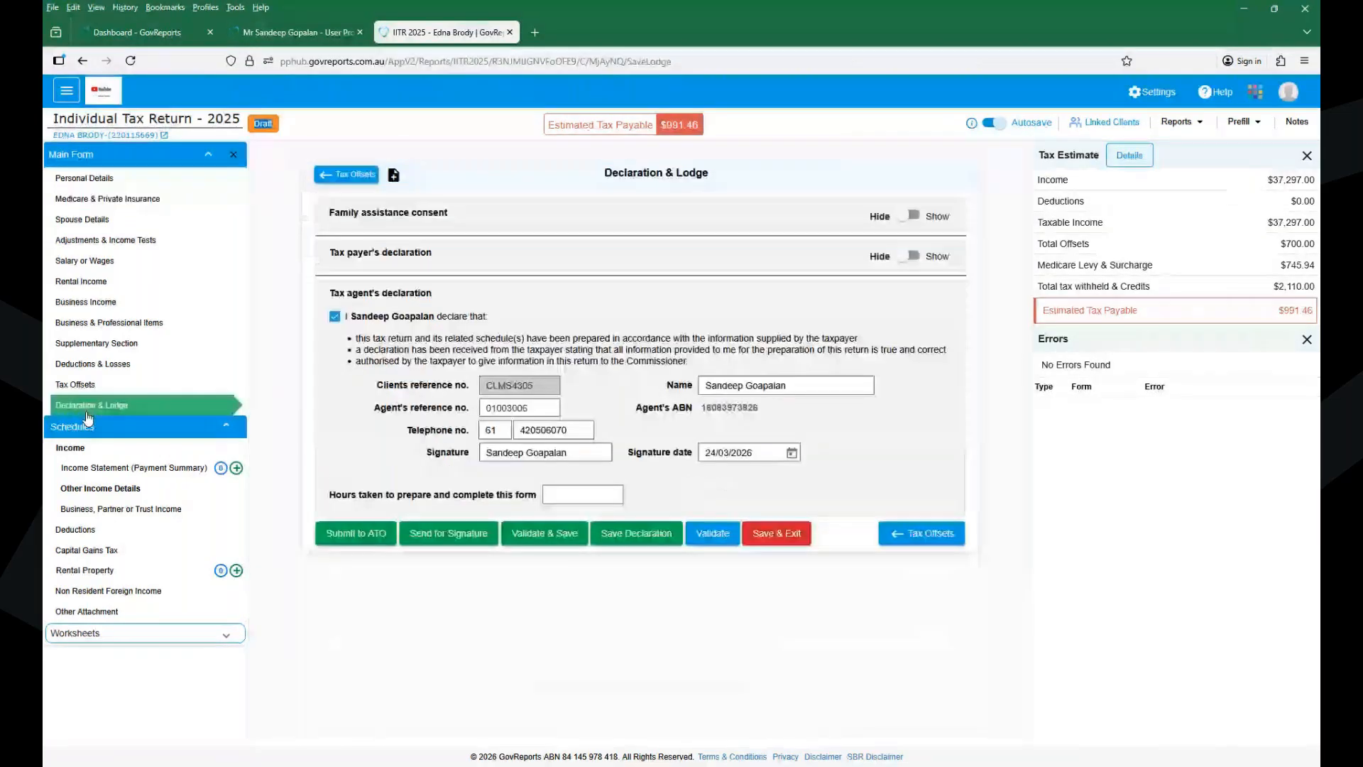
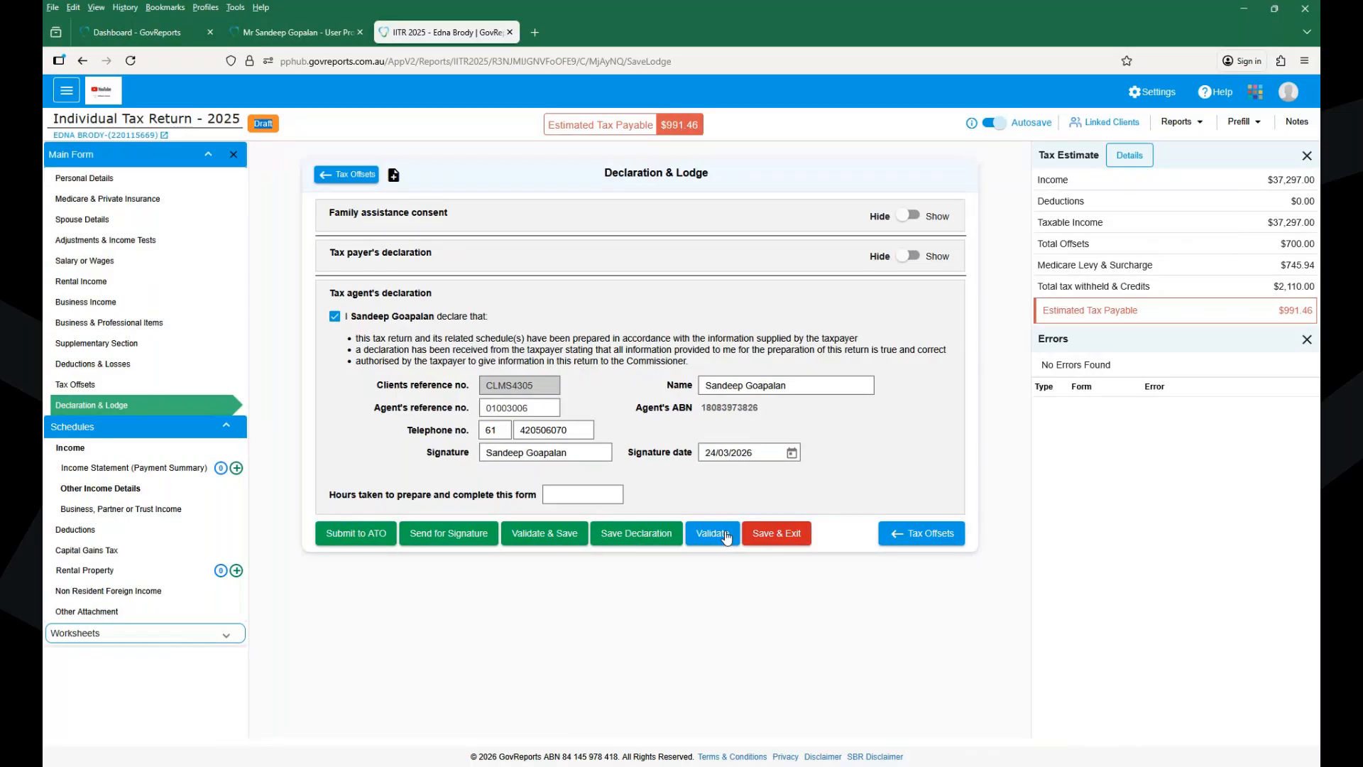
# - Validate the 2025 return, cancel the ATO submission, keep the signature date, and Save & Exit
pyautogui.click(726, 537)
pyautogui.click(345, 533)
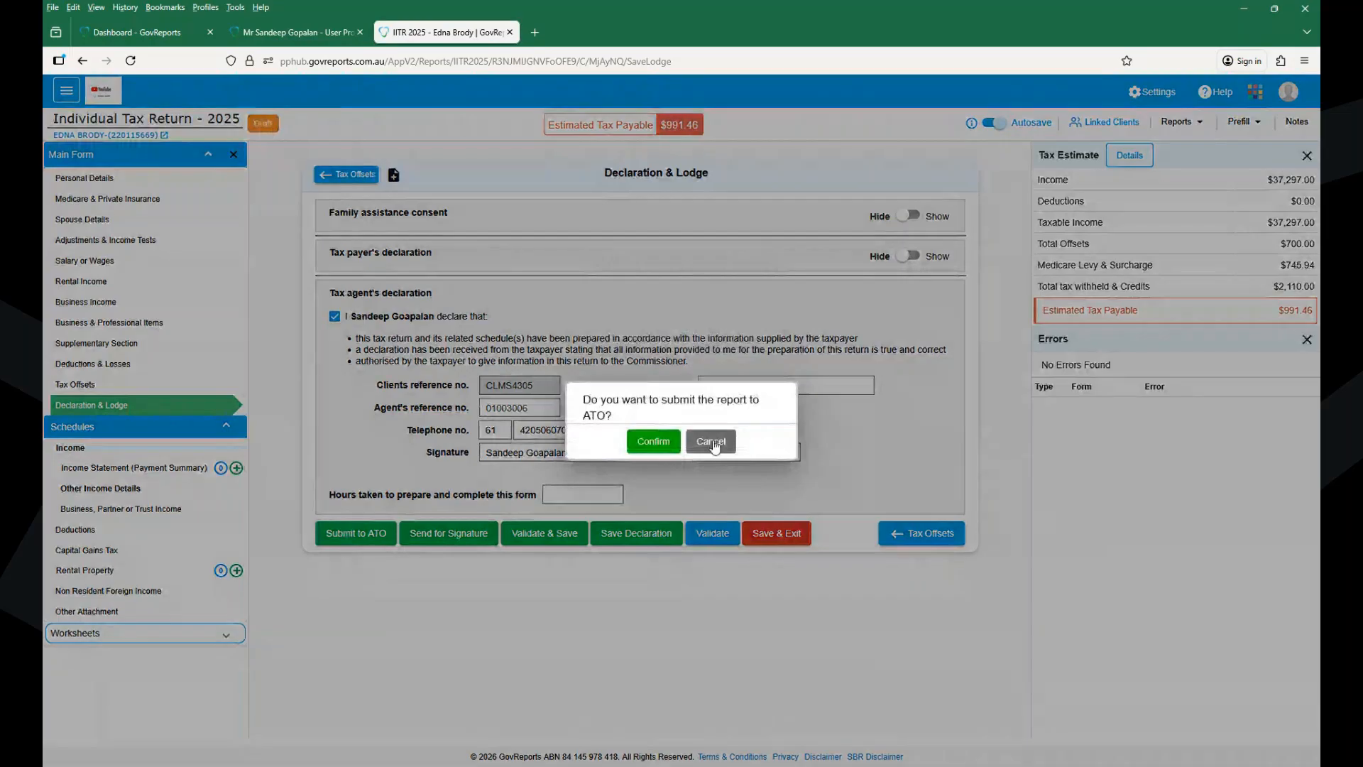
pyautogui.click(711, 442)
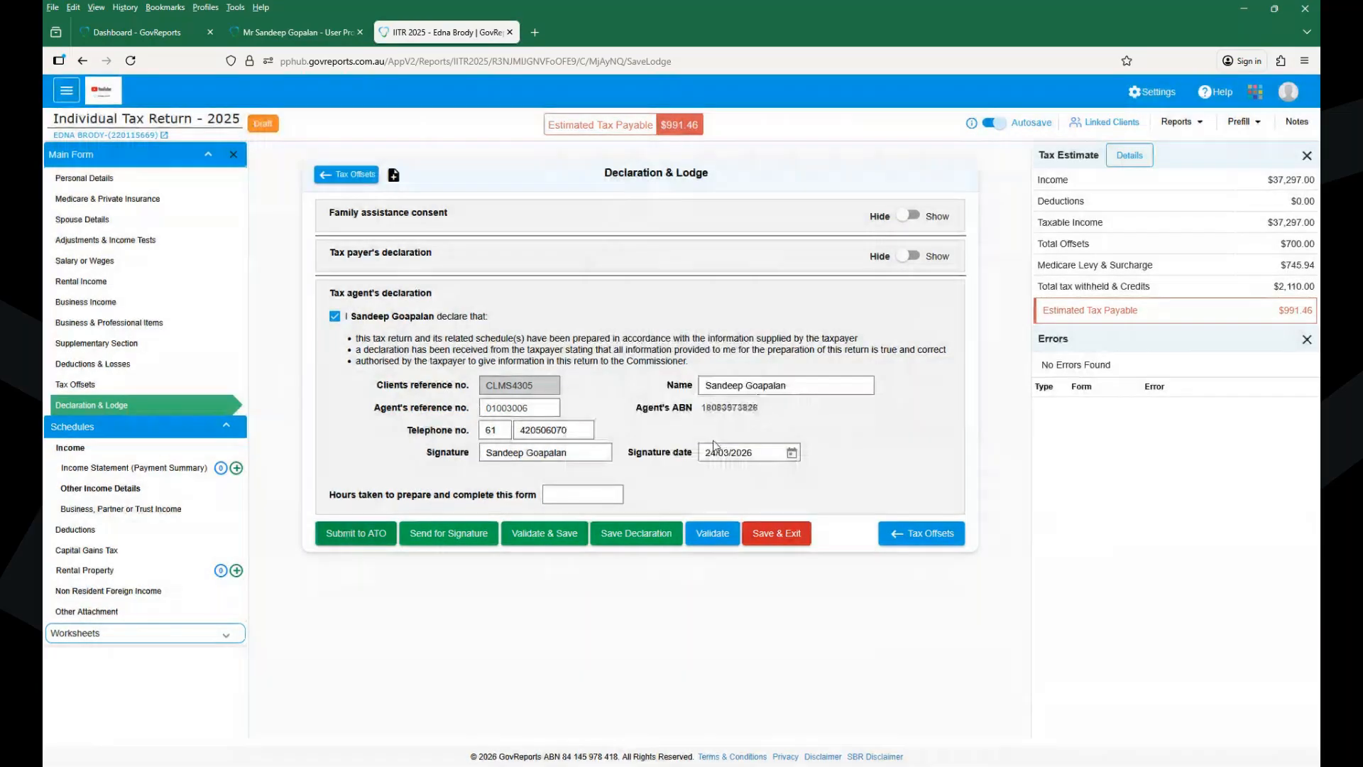
pyautogui.click(754, 458)
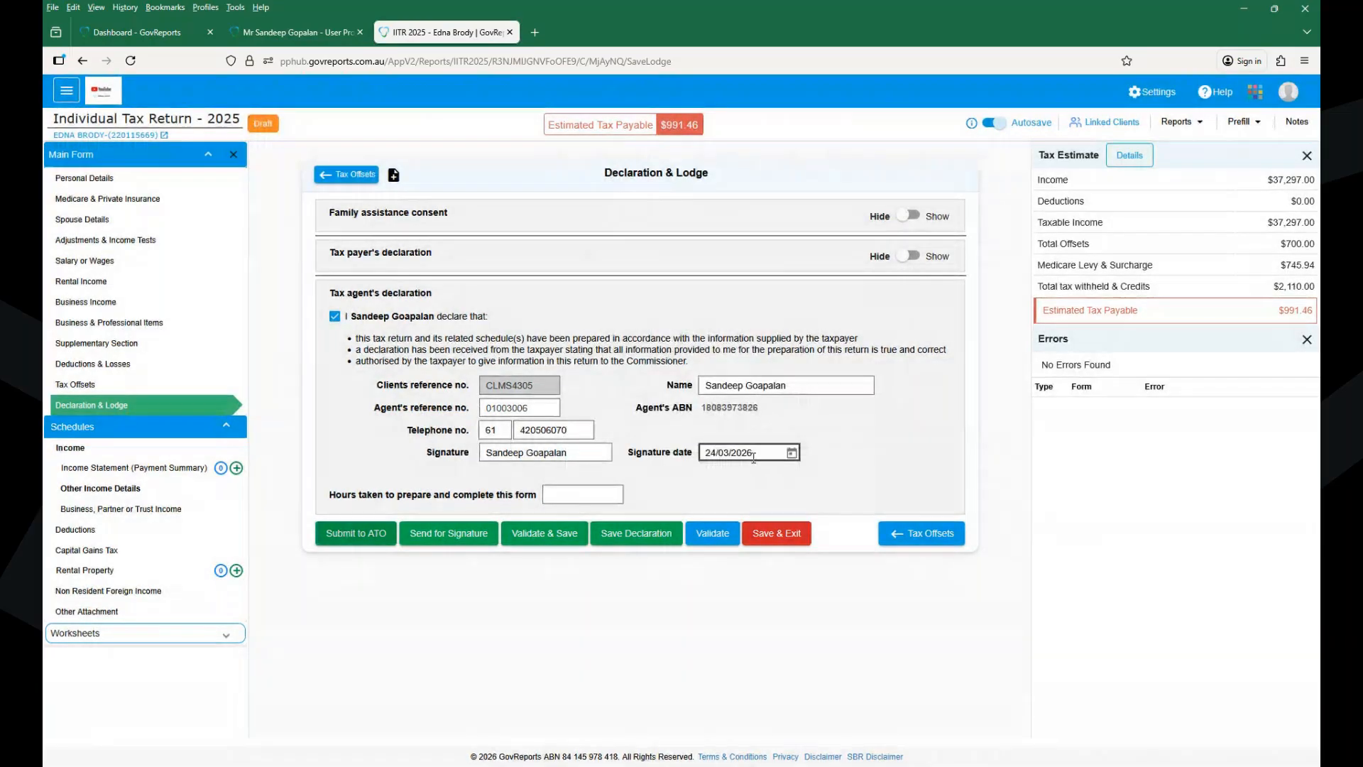
pyautogui.click(791, 514)
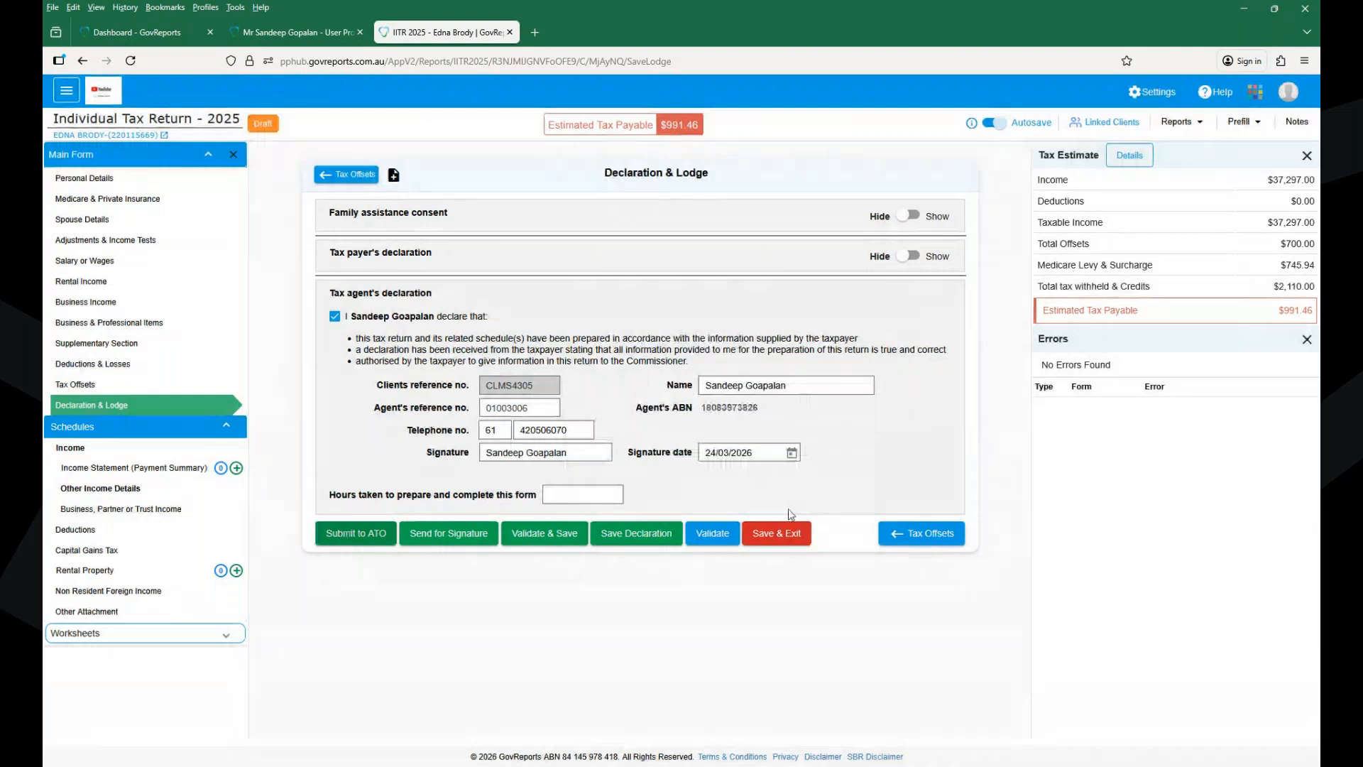
pyautogui.click(785, 532)
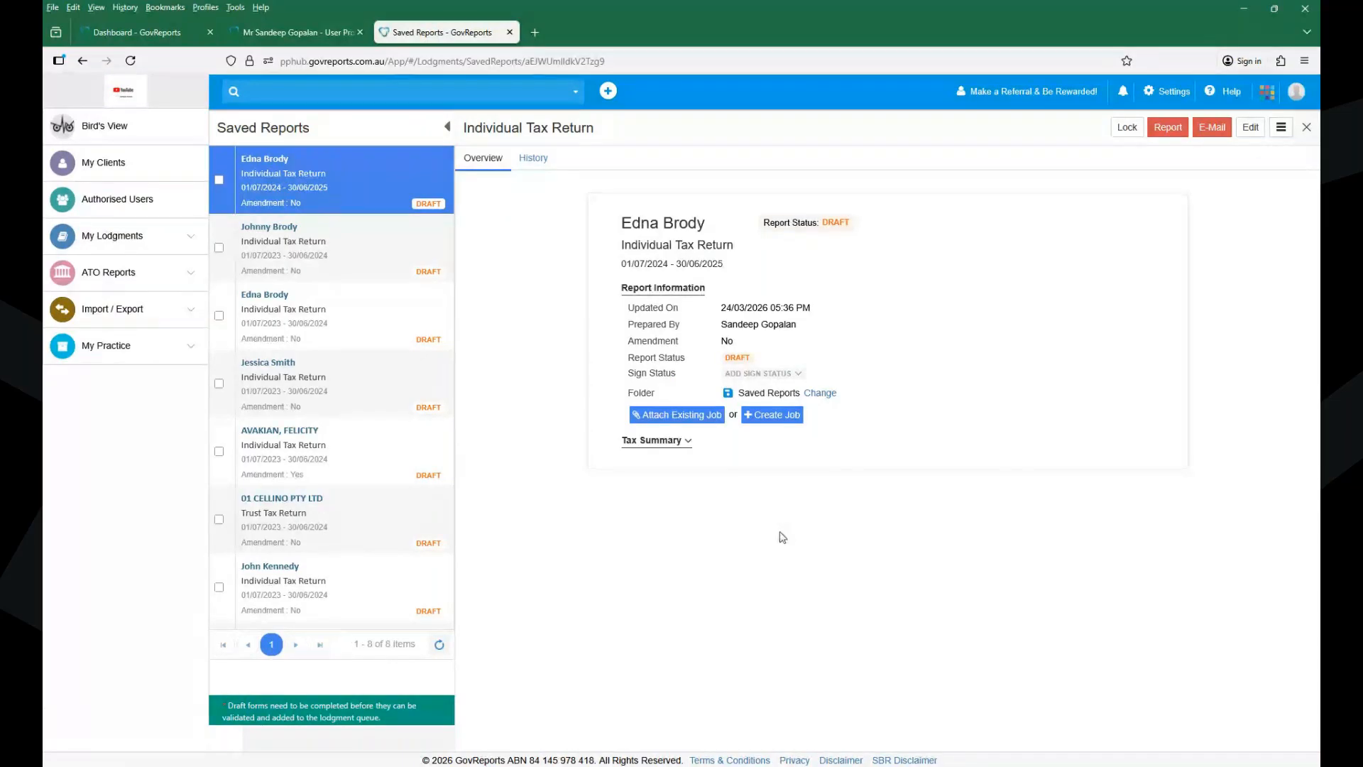
# - Open My Clients to list all 25 active clients
pyautogui.click(106, 164)
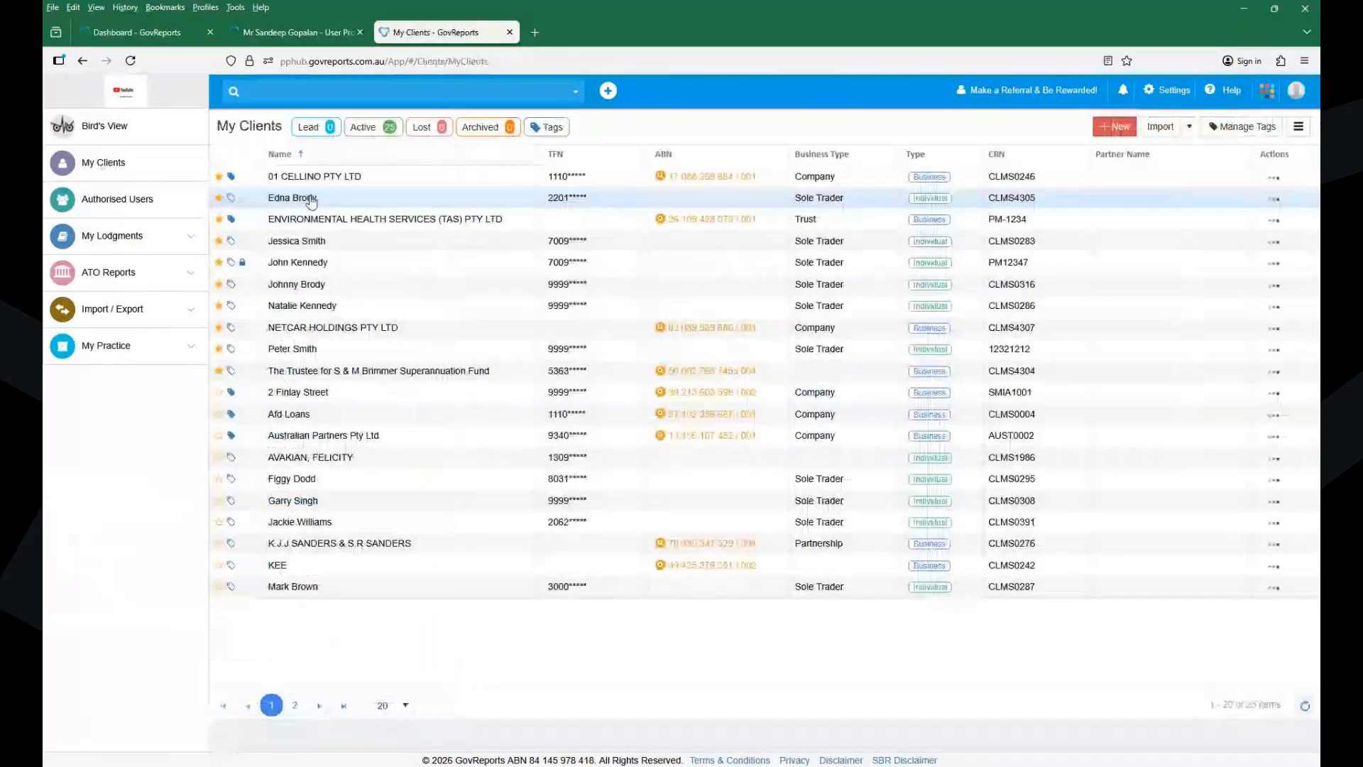
# - Open the individual client's record and view its Attachments section
pyautogui.click(311, 200)
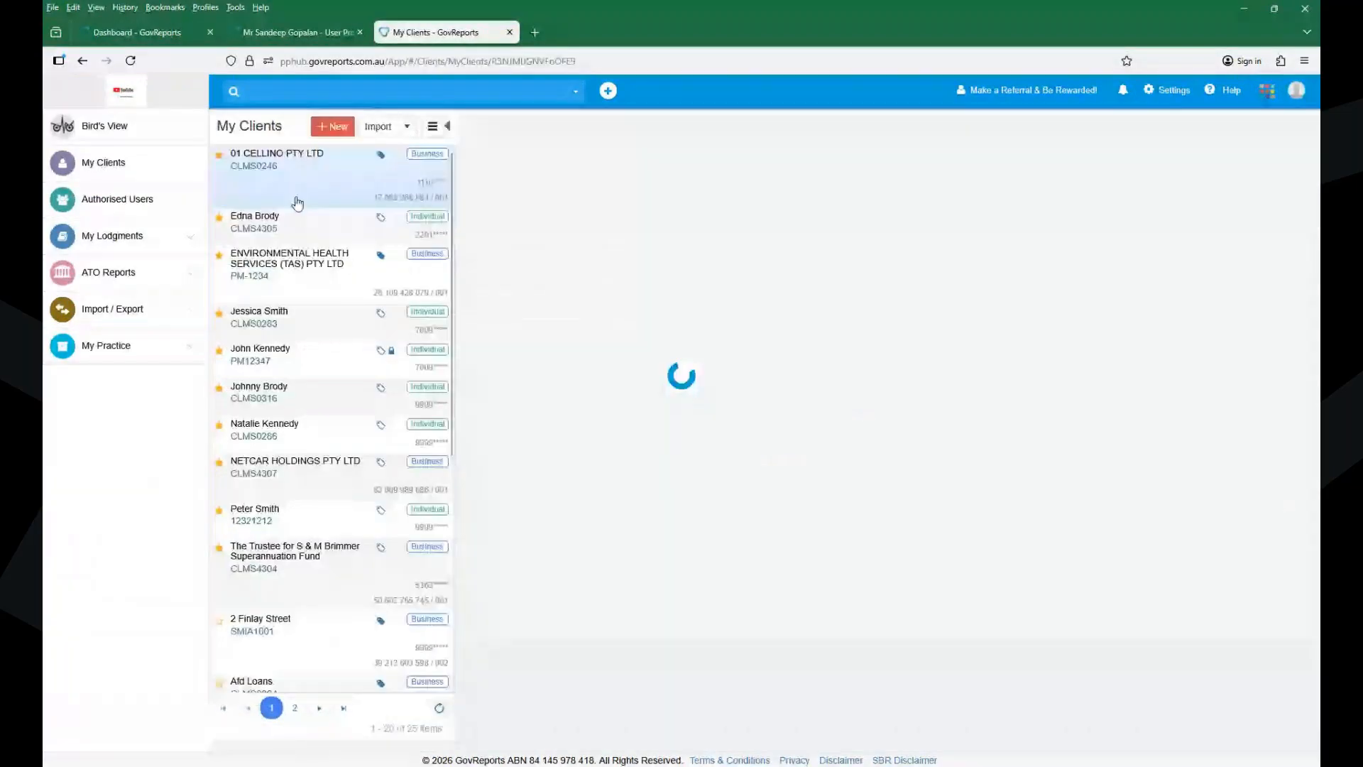
pyautogui.click(298, 211)
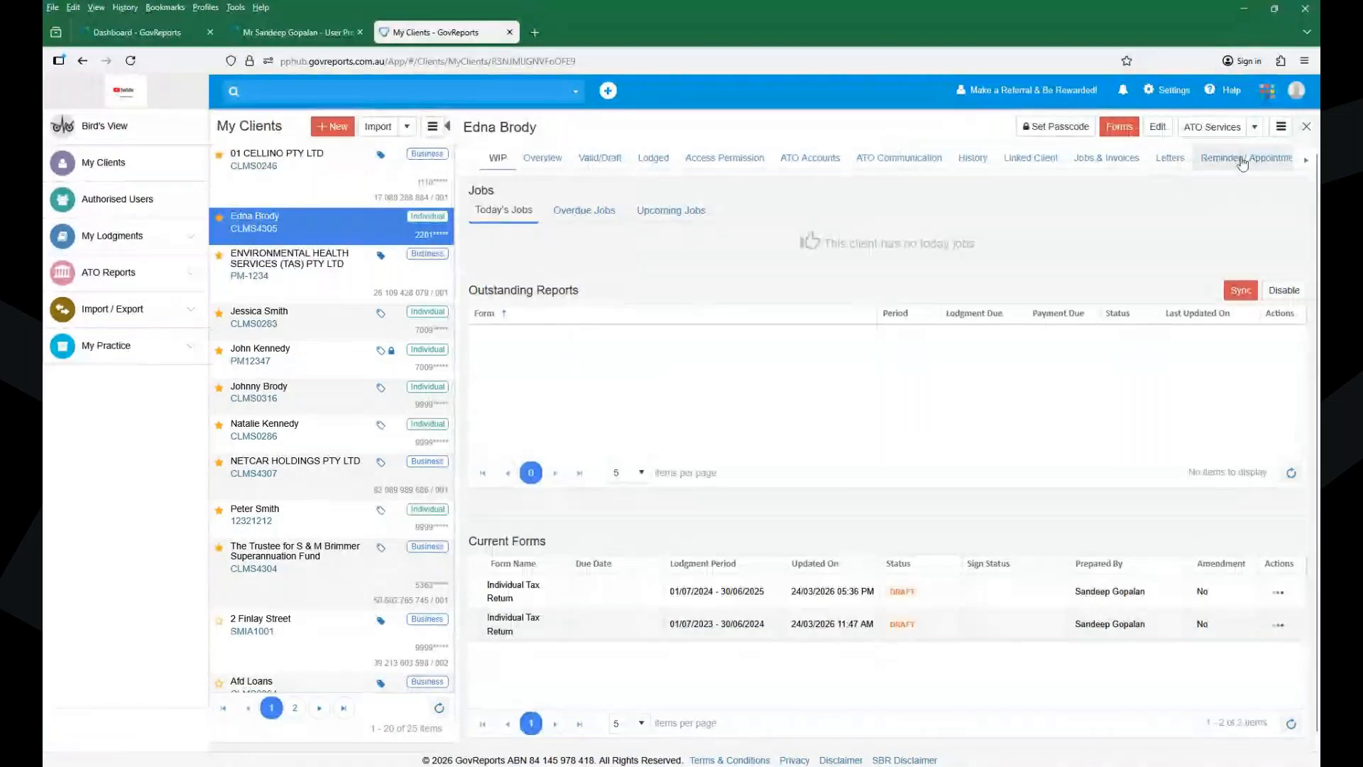
pyautogui.click(1304, 161)
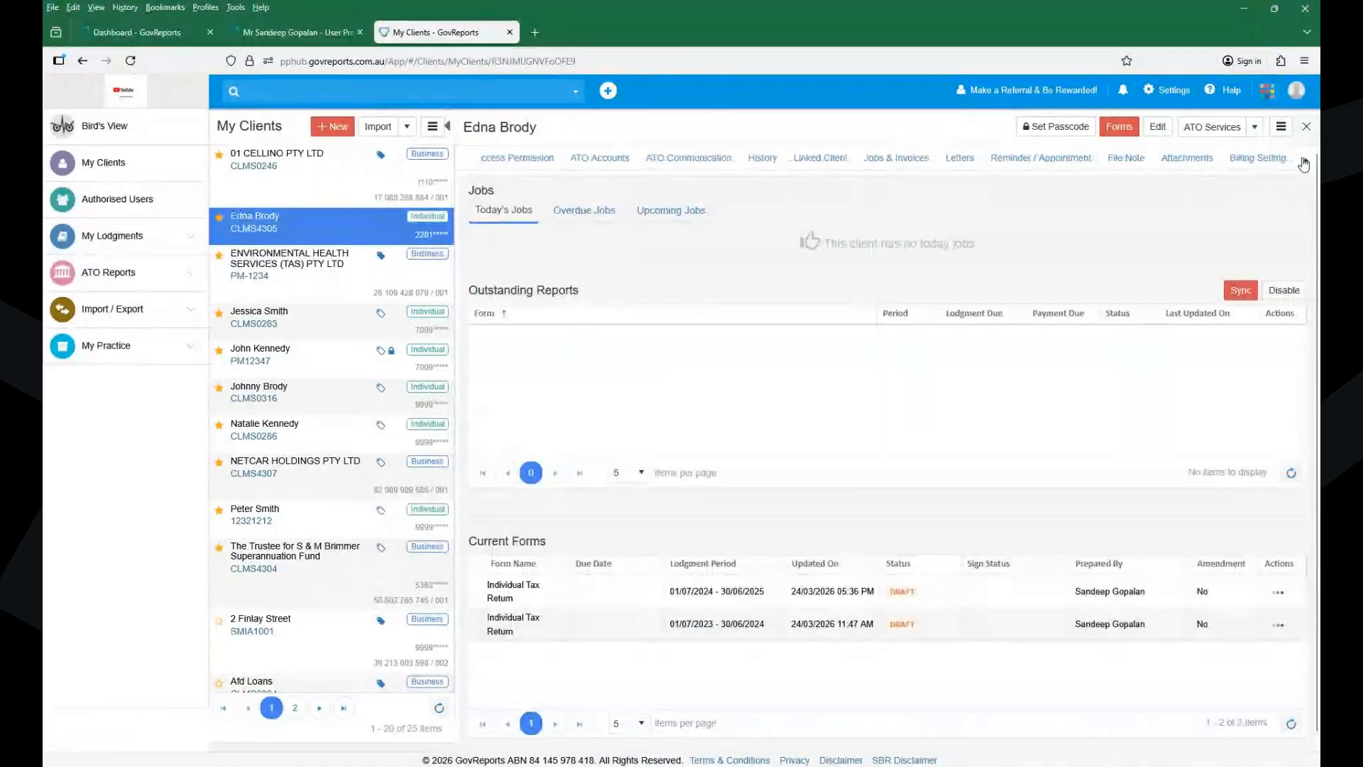
pyautogui.click(1181, 164)
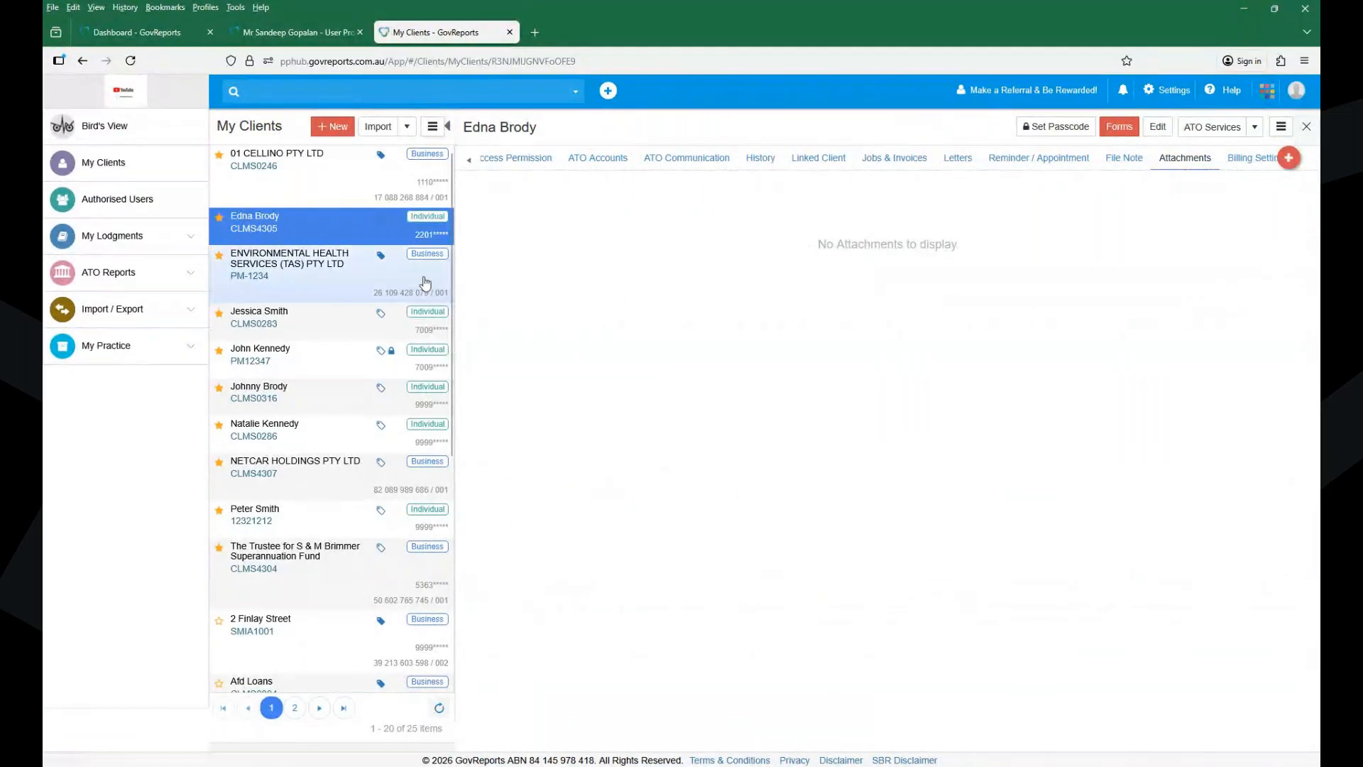
# - Reopen the client from My Clients, expand My Lodgments, and view her linked clients
pyautogui.click(121, 173)
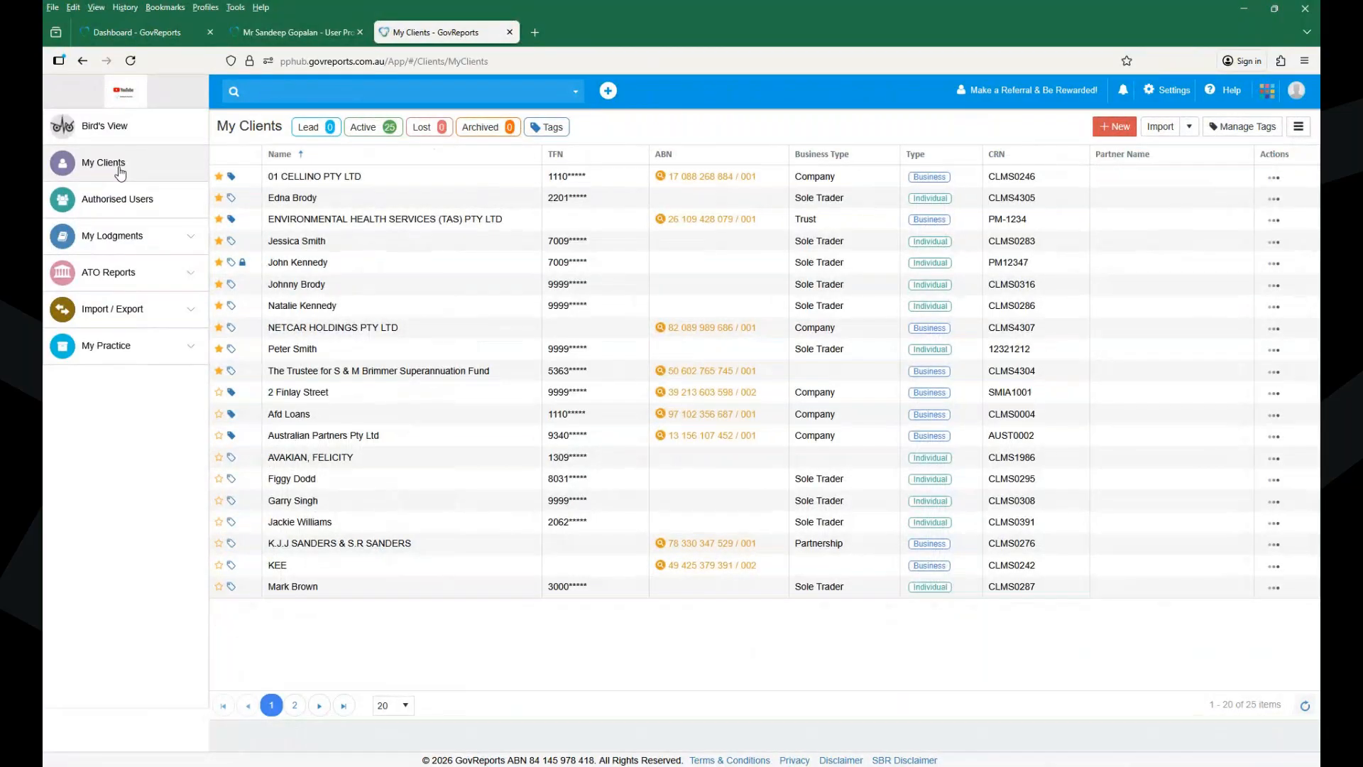
pyautogui.click(299, 198)
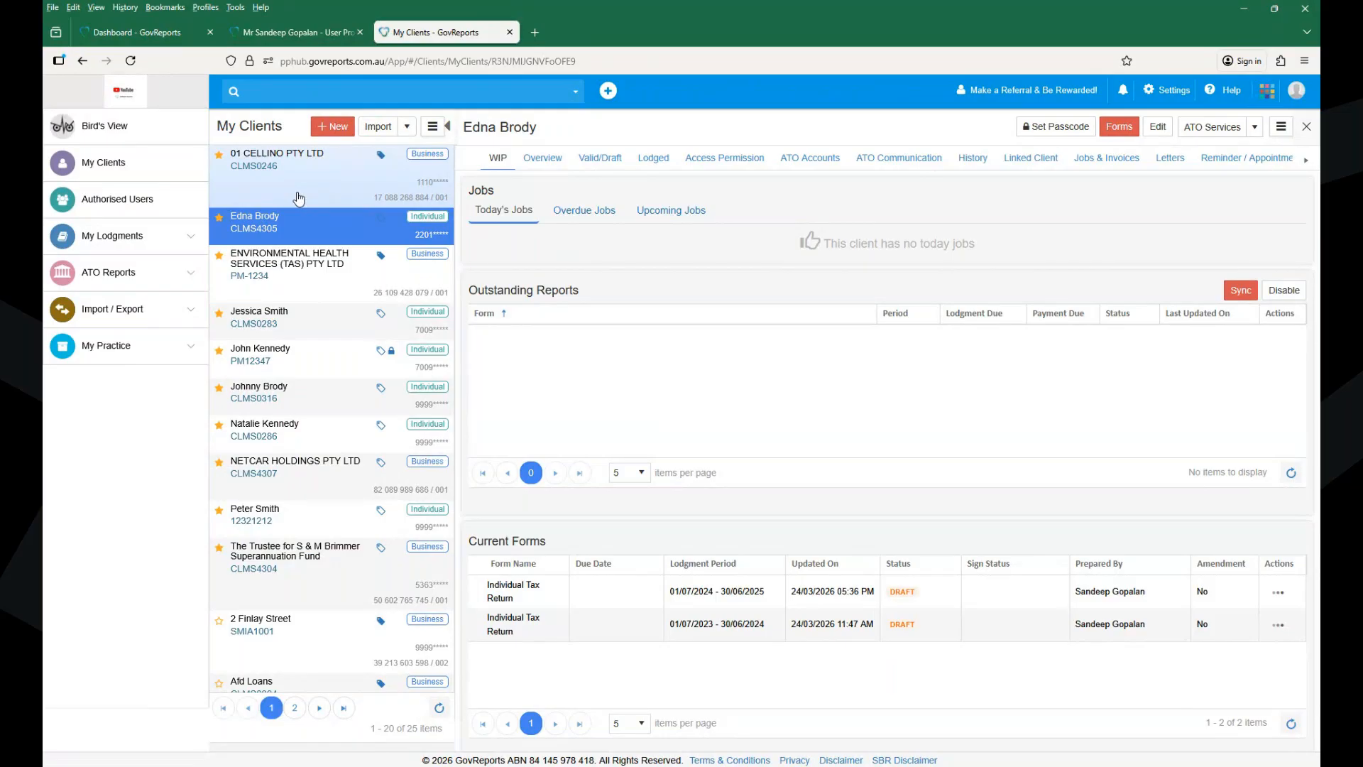
pyautogui.click(165, 241)
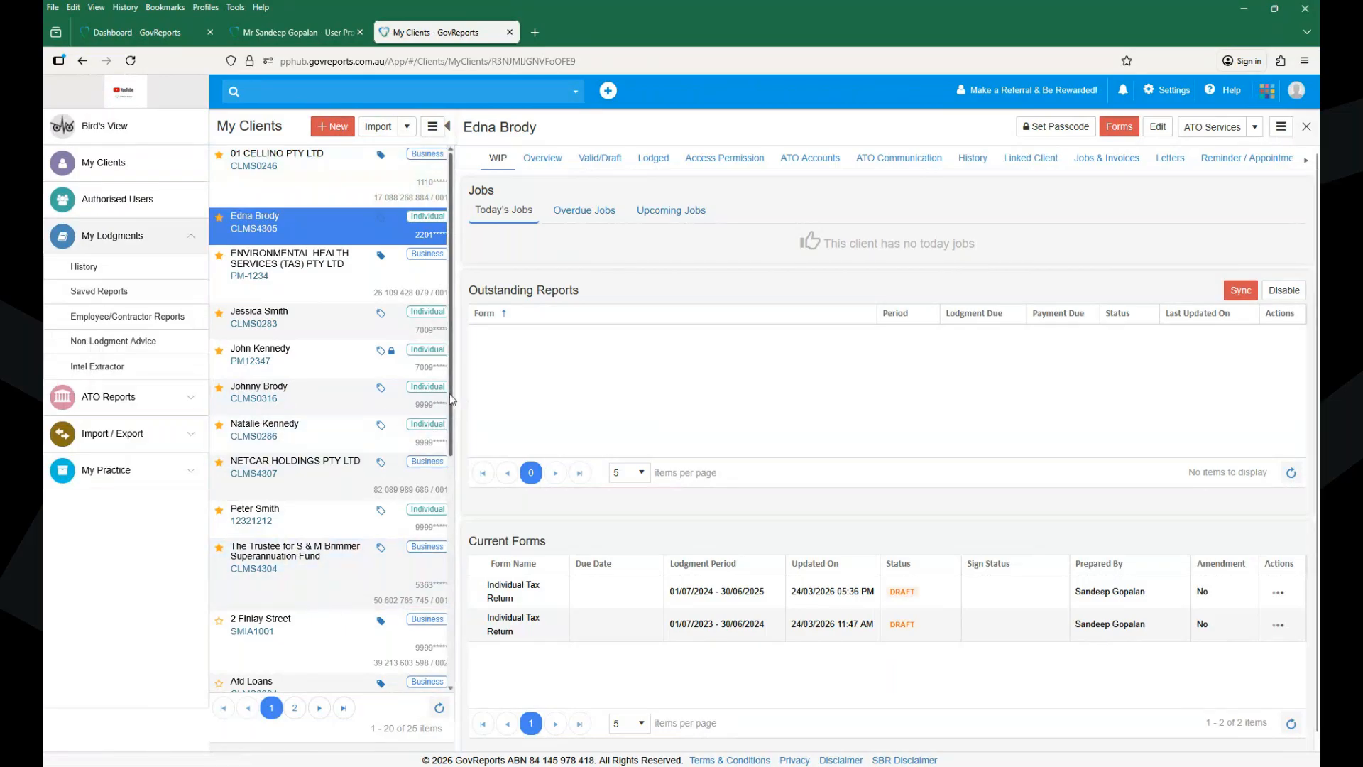
pyautogui.moveTo(452, 400); pyautogui.dragTo(1319, 132)
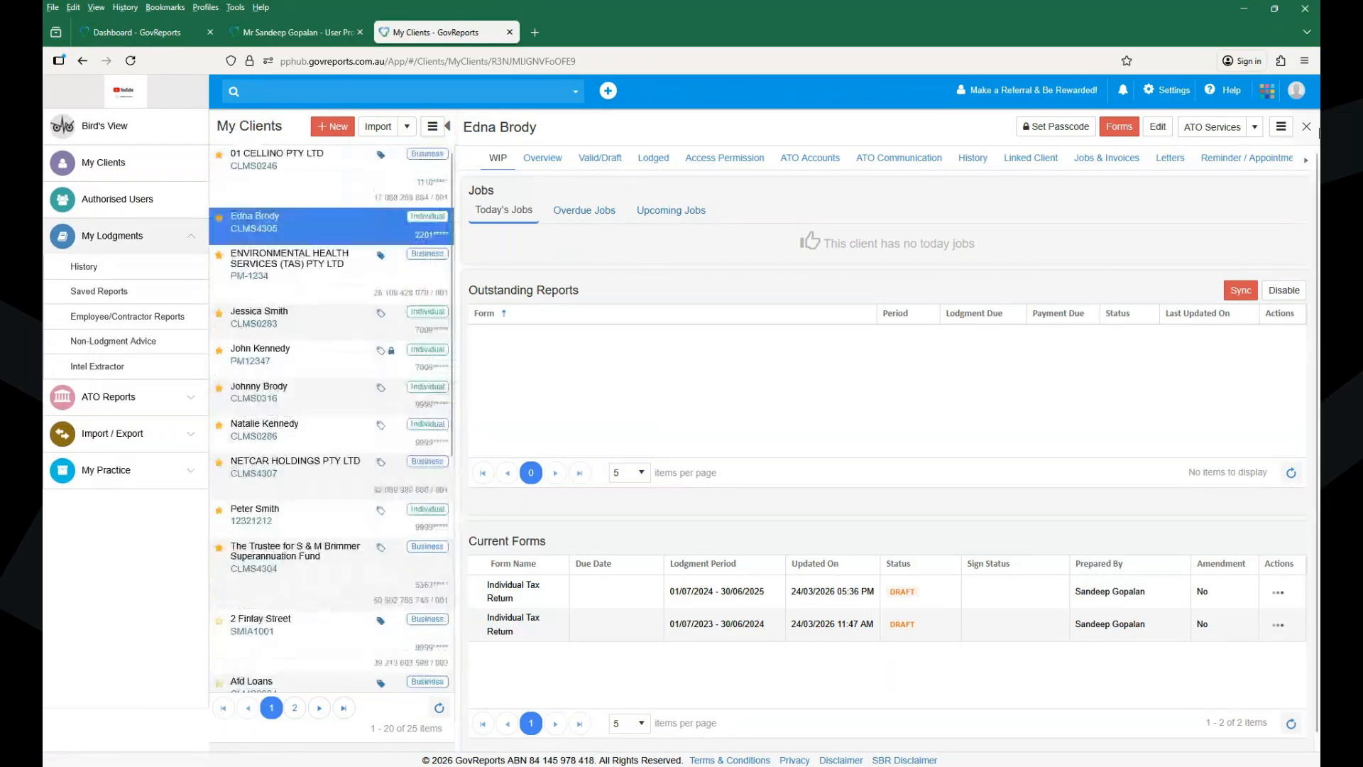
pyautogui.click(1023, 159)
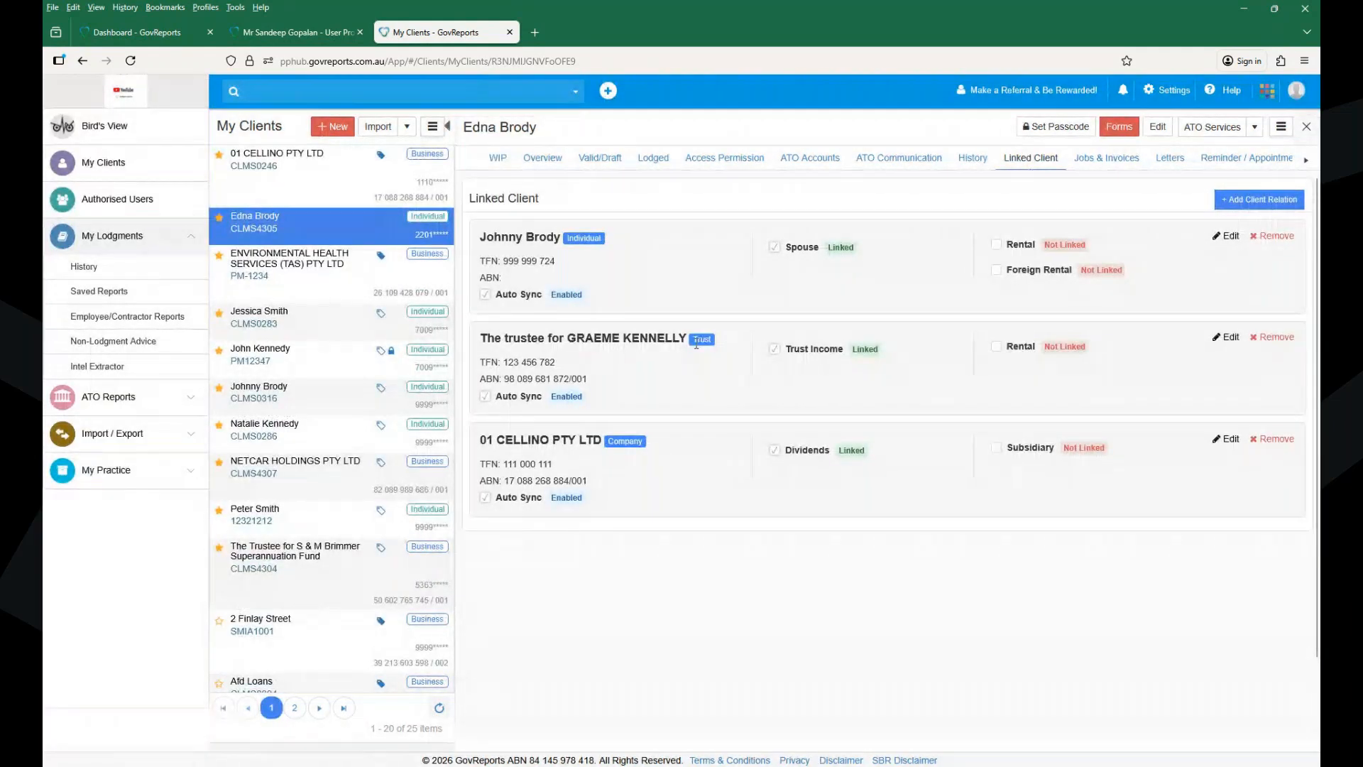
# - Copy the linked trust's name, search the client list for it, open it, and select Trust Tax Return
pyautogui.doubleClick(595, 340)
pyautogui.hotkey('ctrl', 'c')
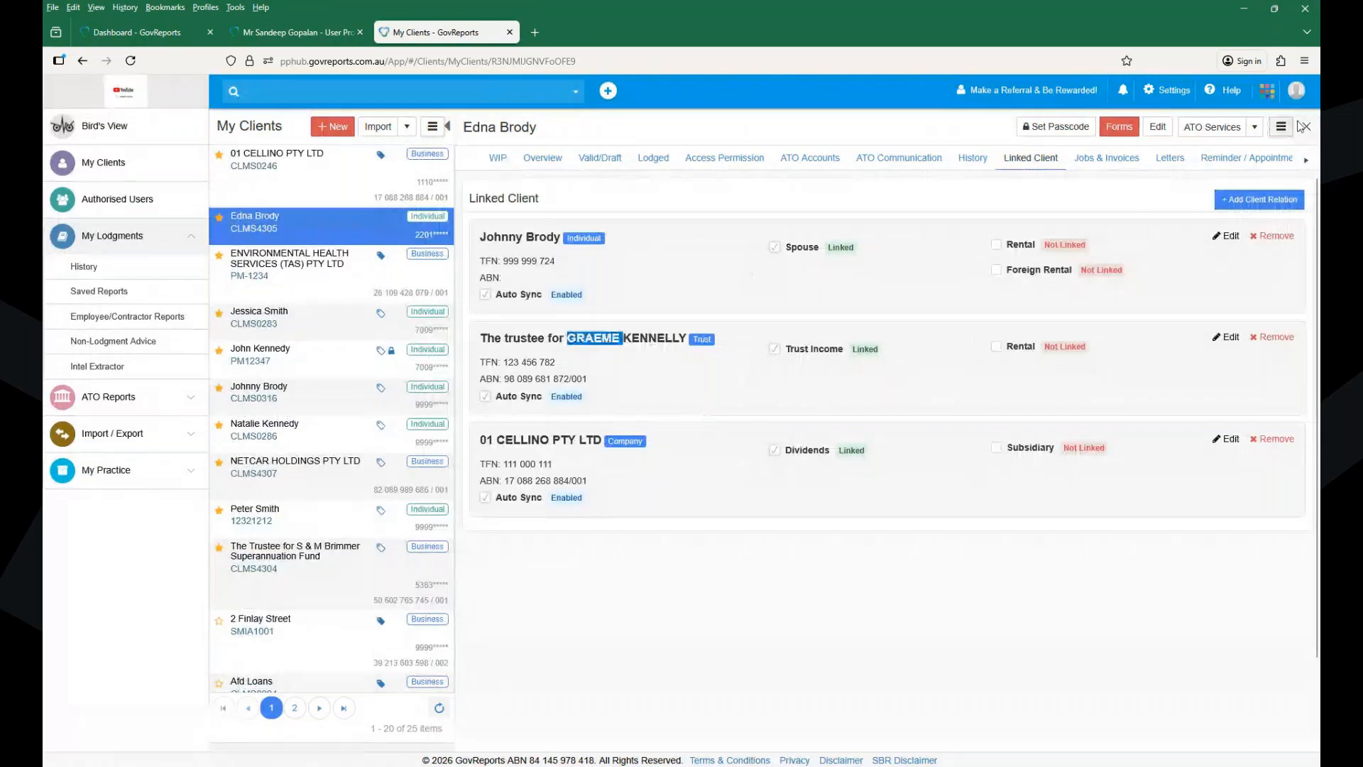
pyautogui.click(1304, 126)
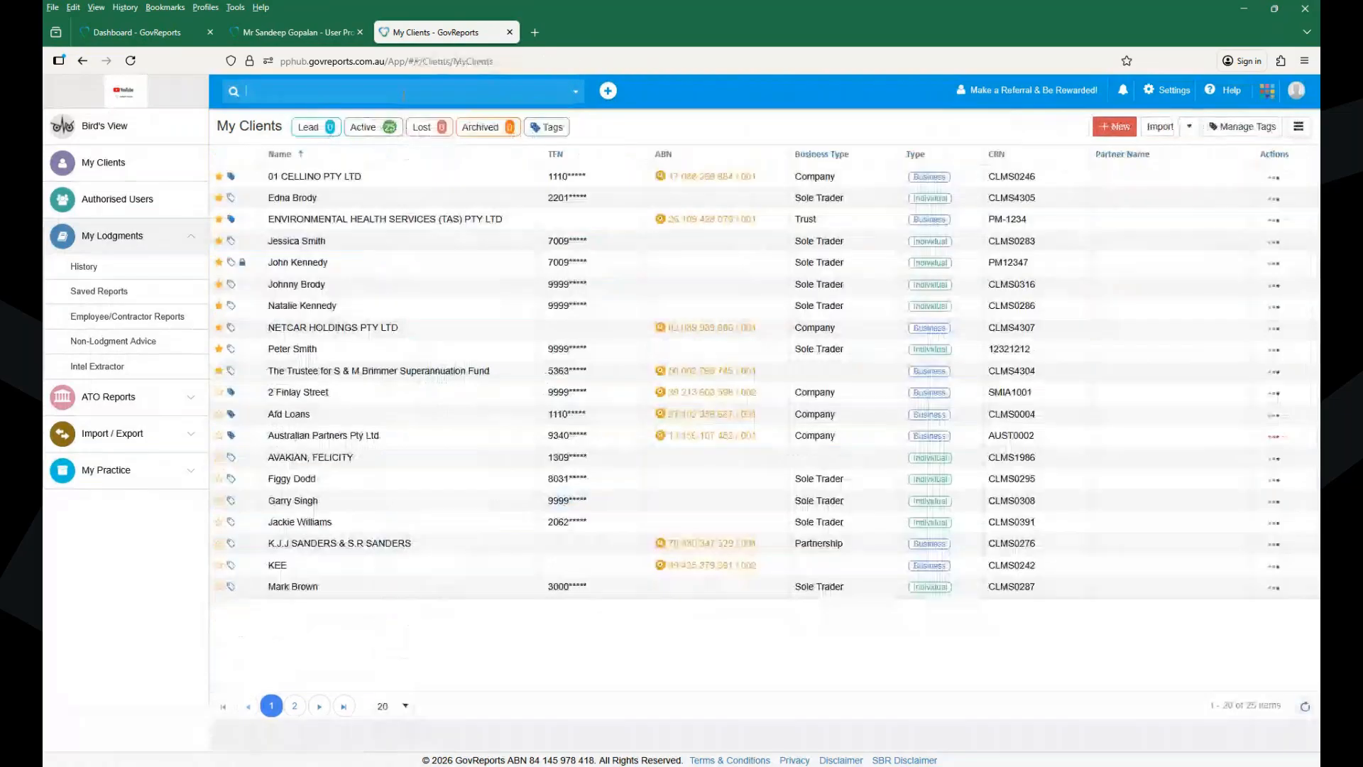
pyautogui.hotkey('ctrl', 'v')
pyautogui.press('Return')
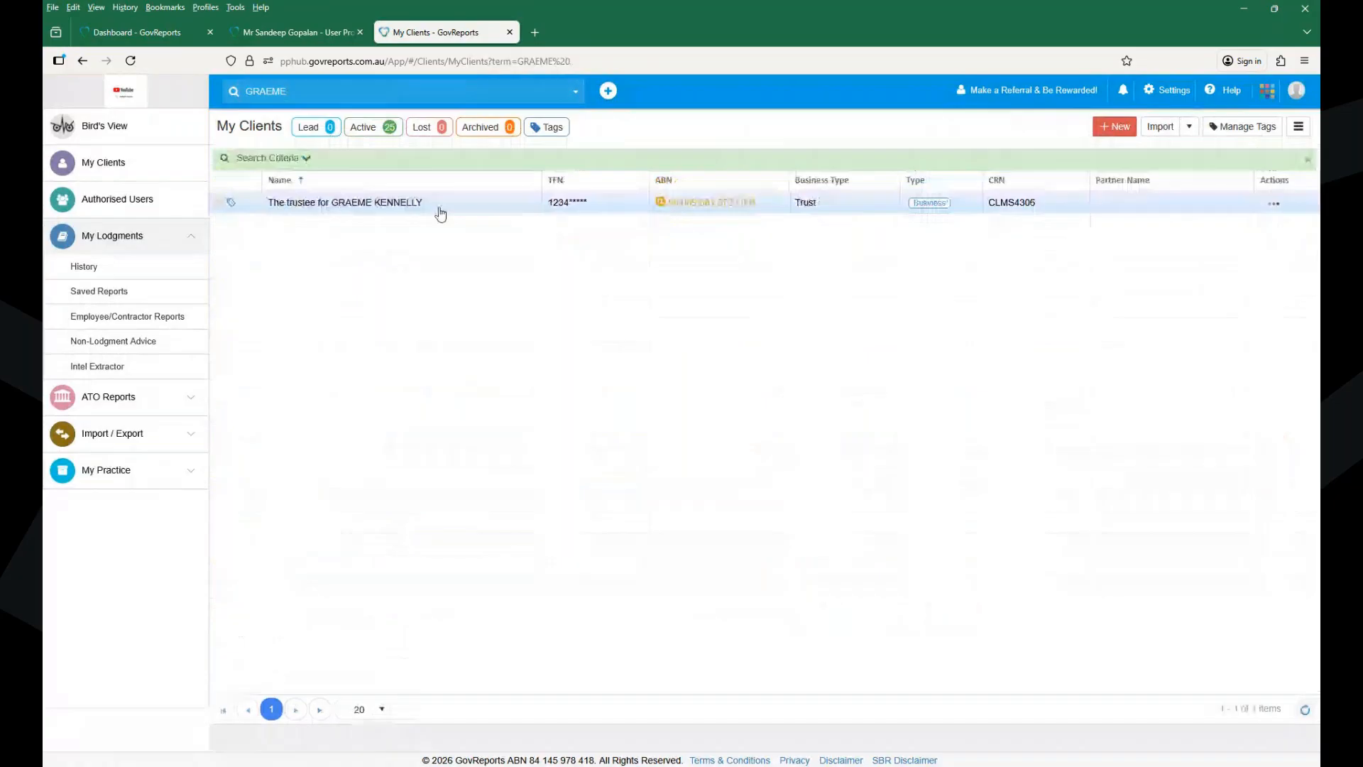
pyautogui.click(440, 213)
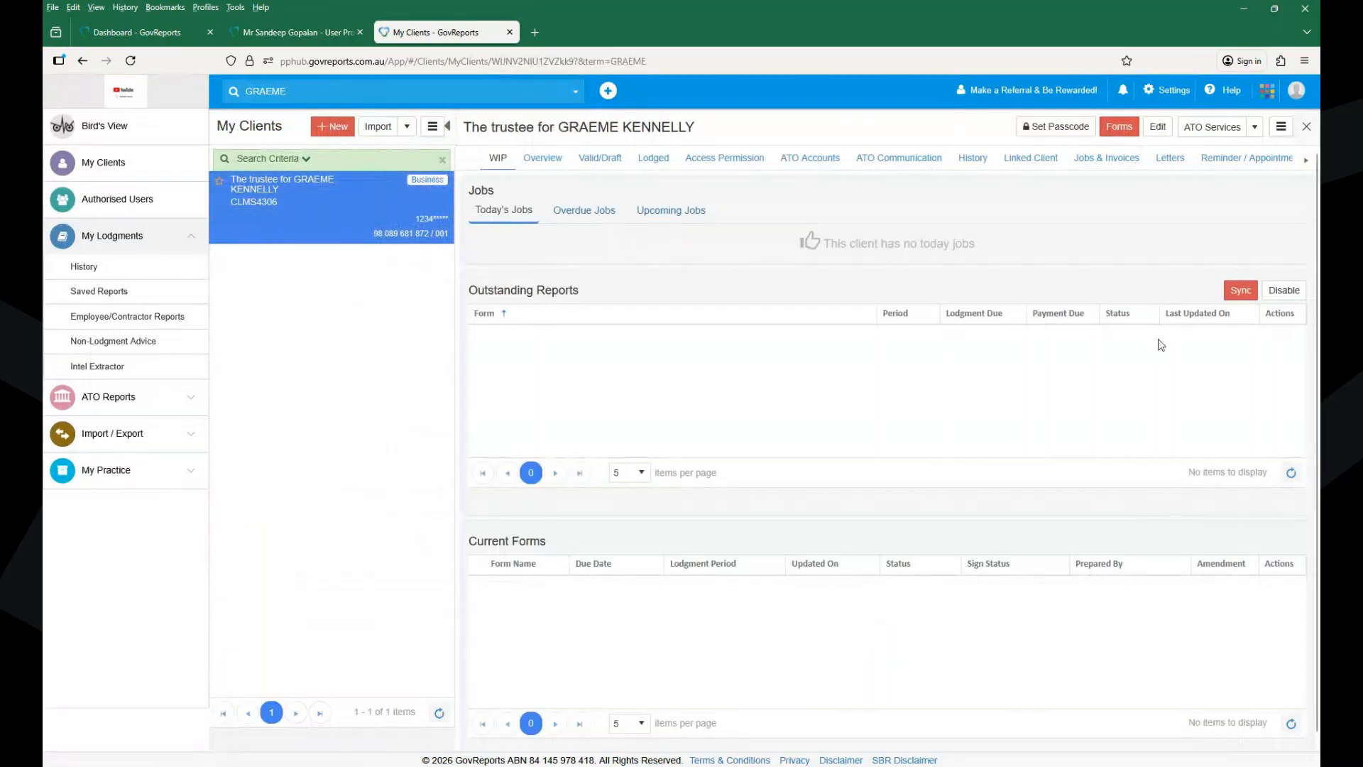
pyautogui.click(1117, 128)
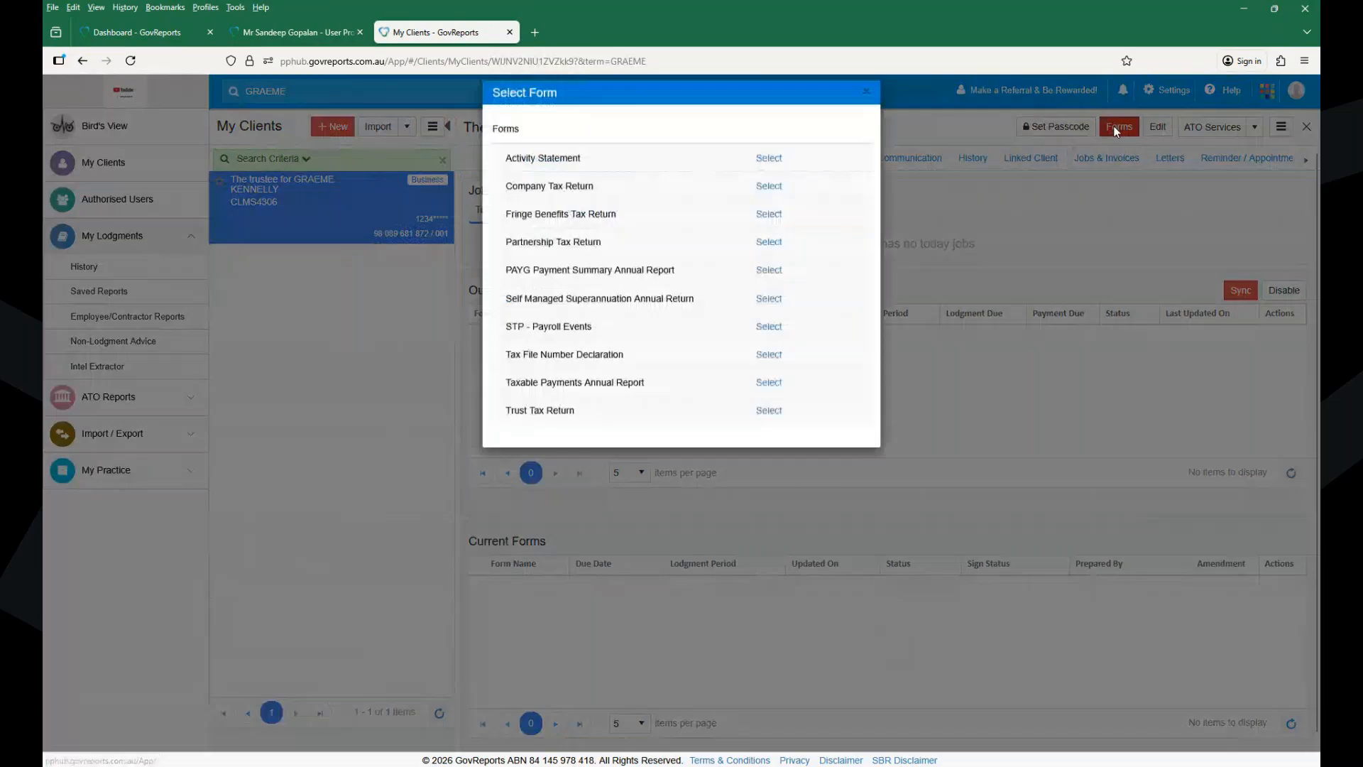
pyautogui.click(769, 424)
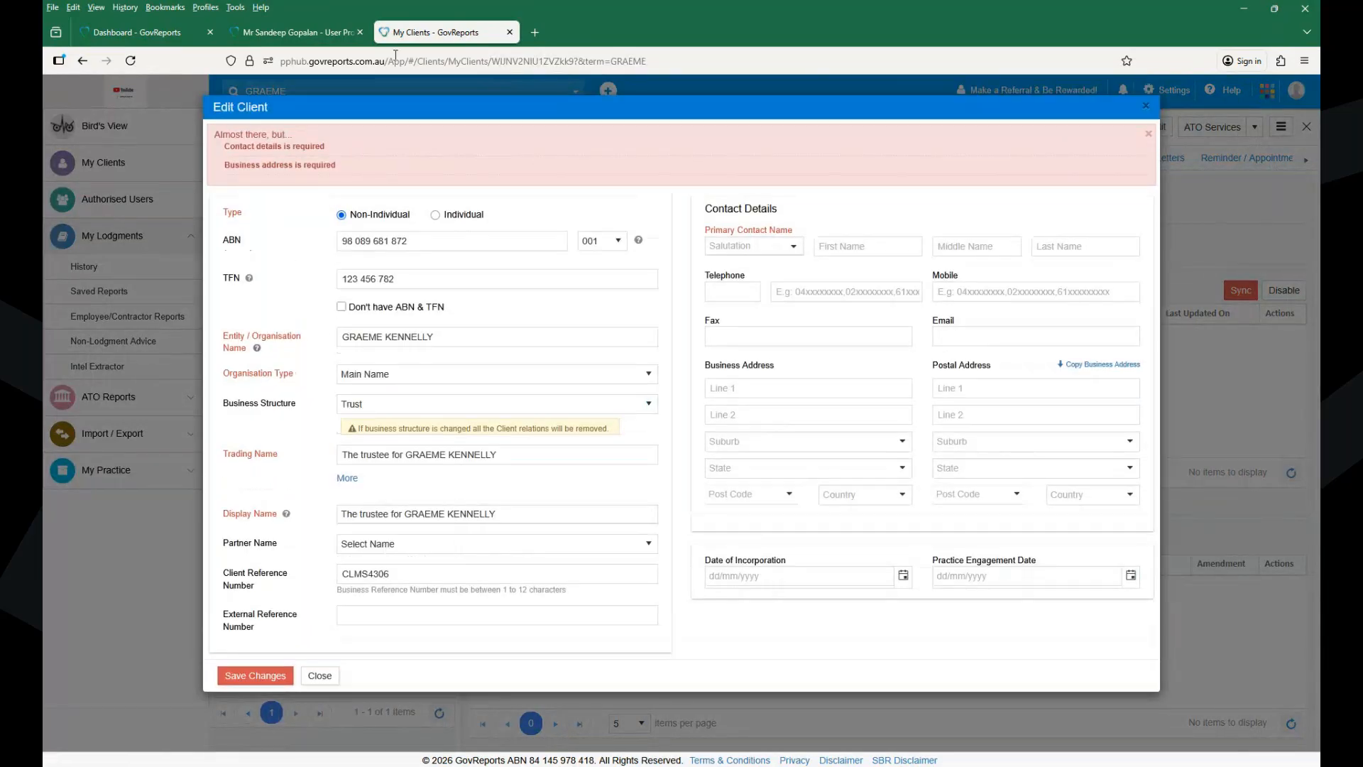
# - Fill in the trust's primary contact with salutation Mr and the contact's first and last name
pyautogui.click(738, 247)
pyautogui.write('Mr')
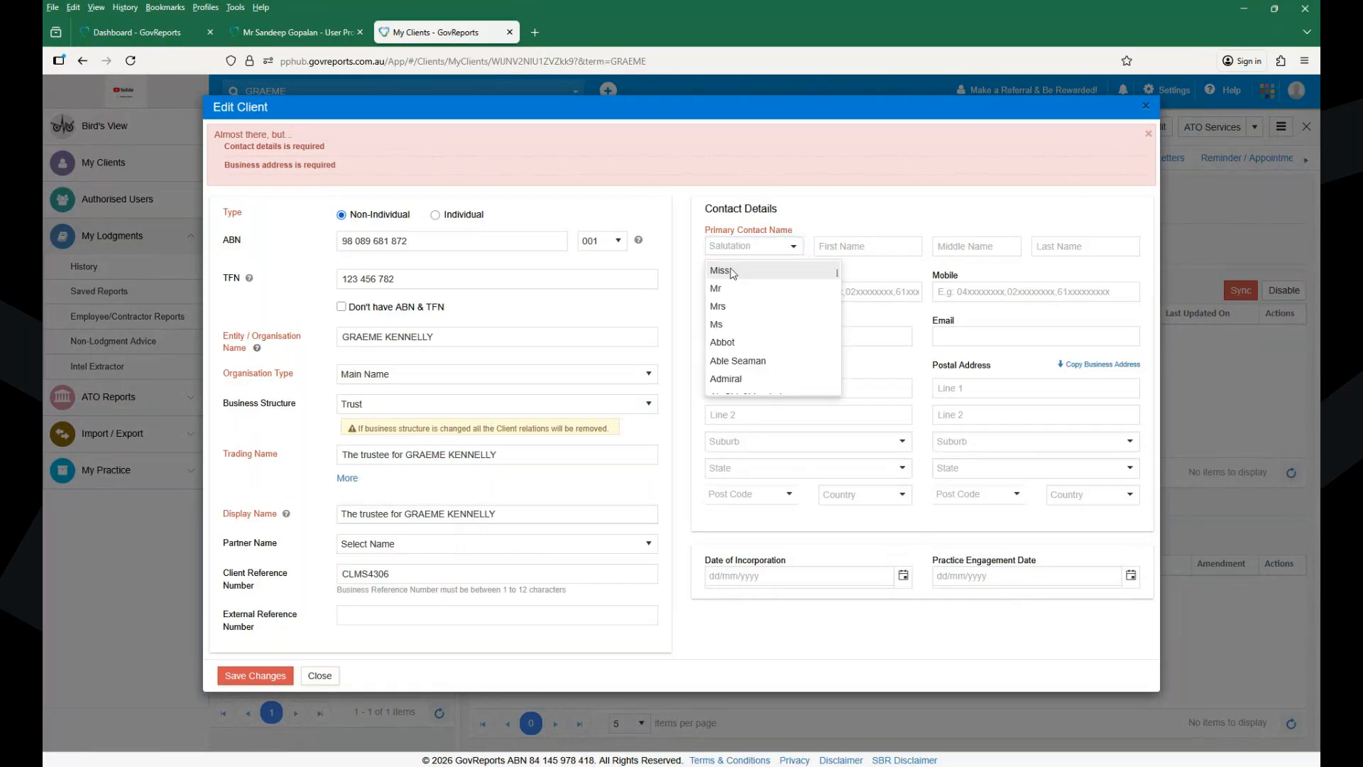
pyautogui.press('Return')
pyautogui.click(844, 246)
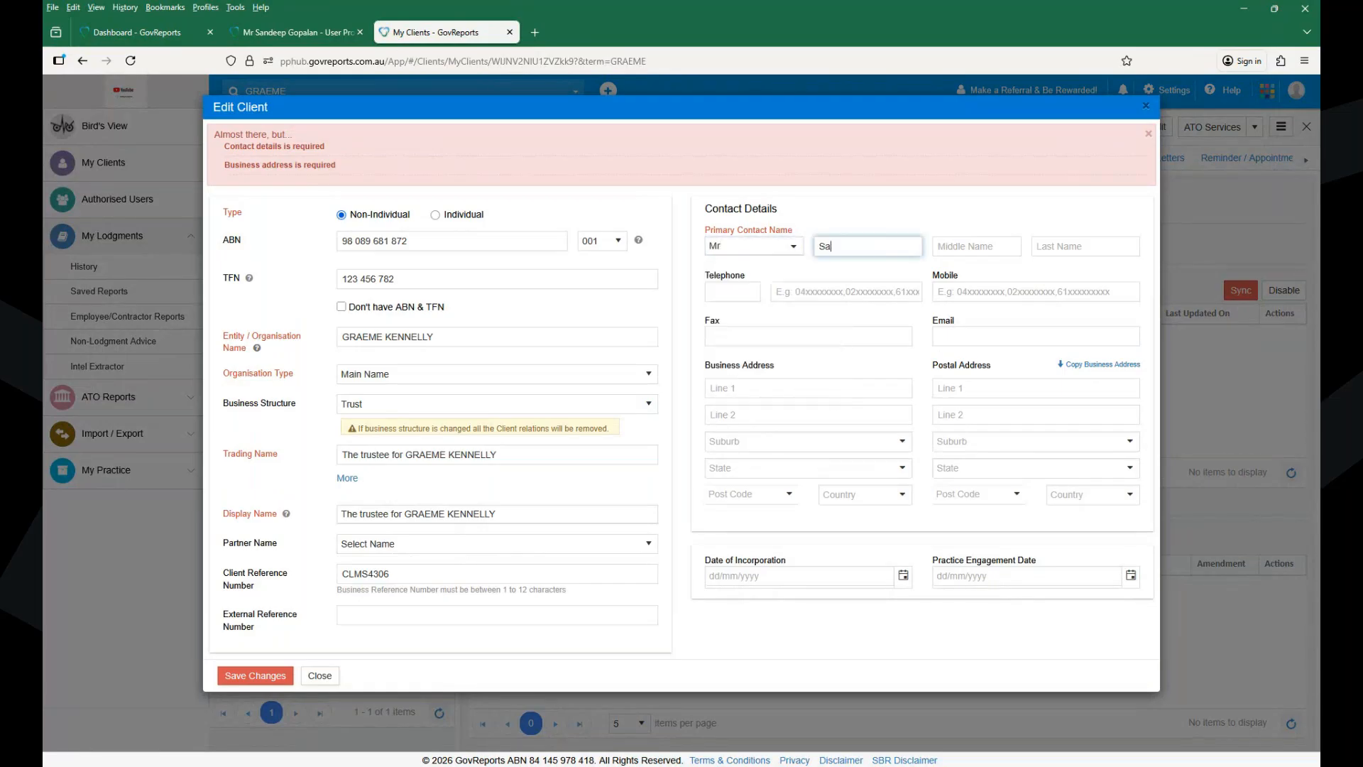
pyautogui.press('Tab')
pyautogui.press('Tab')
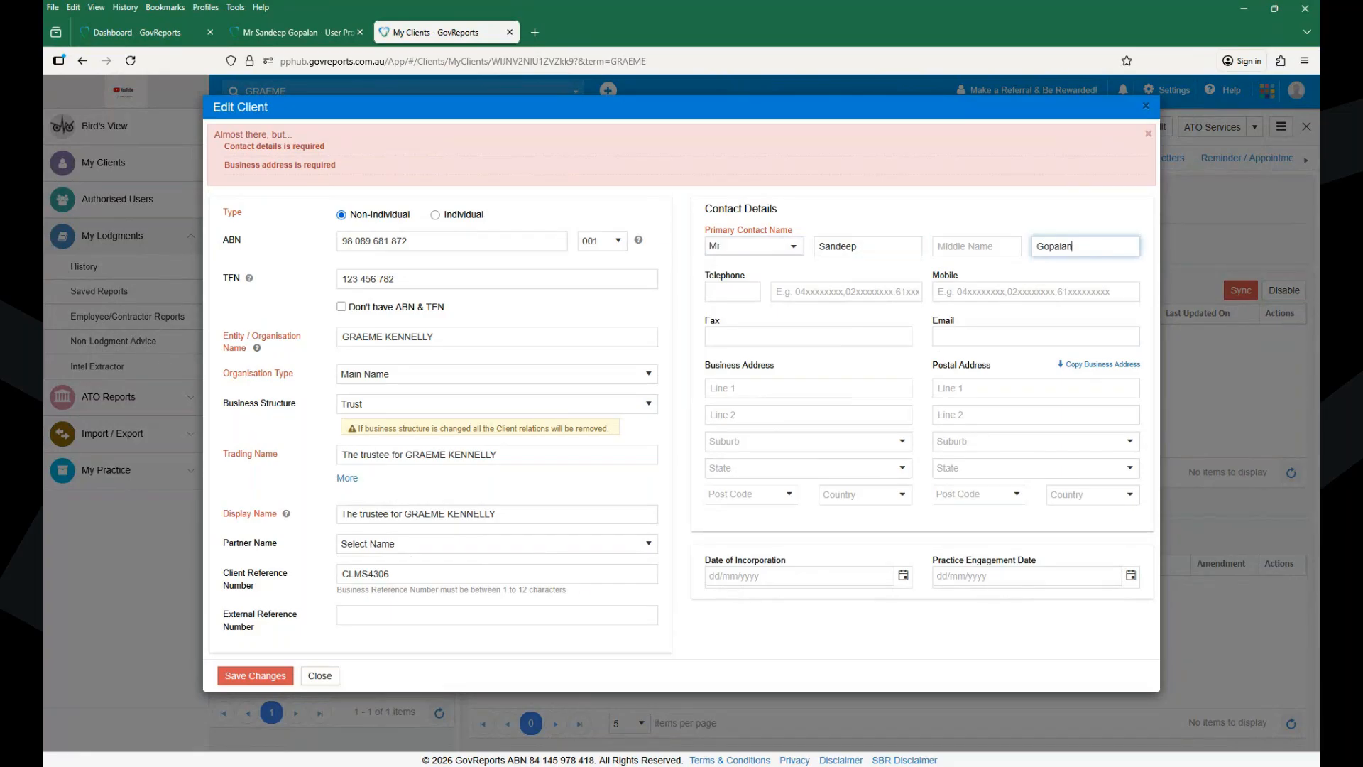
pyautogui.click(764, 395)
# - Enter the trust's business street address and choose its suburb by postcode
pyautogui.click(764, 395)
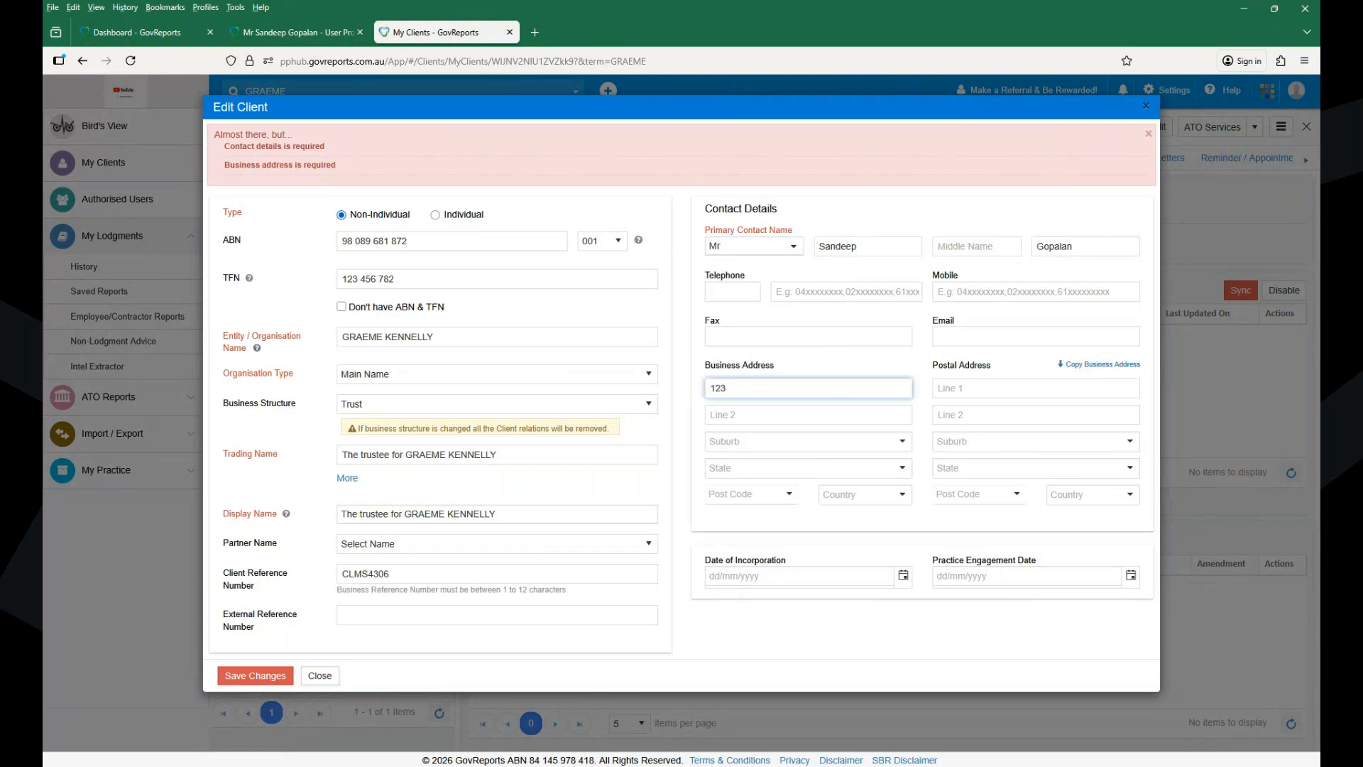
pyautogui.press('Tab')
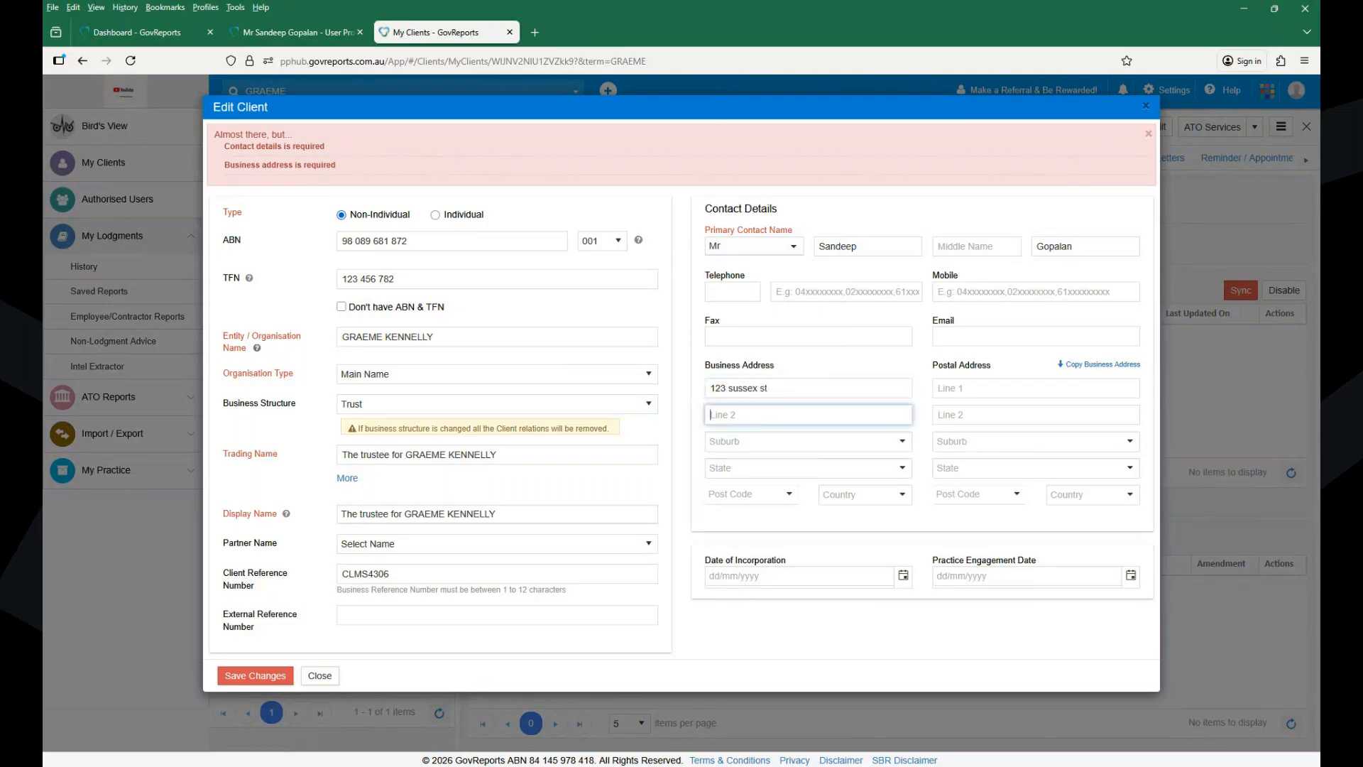
pyautogui.press('Tab')
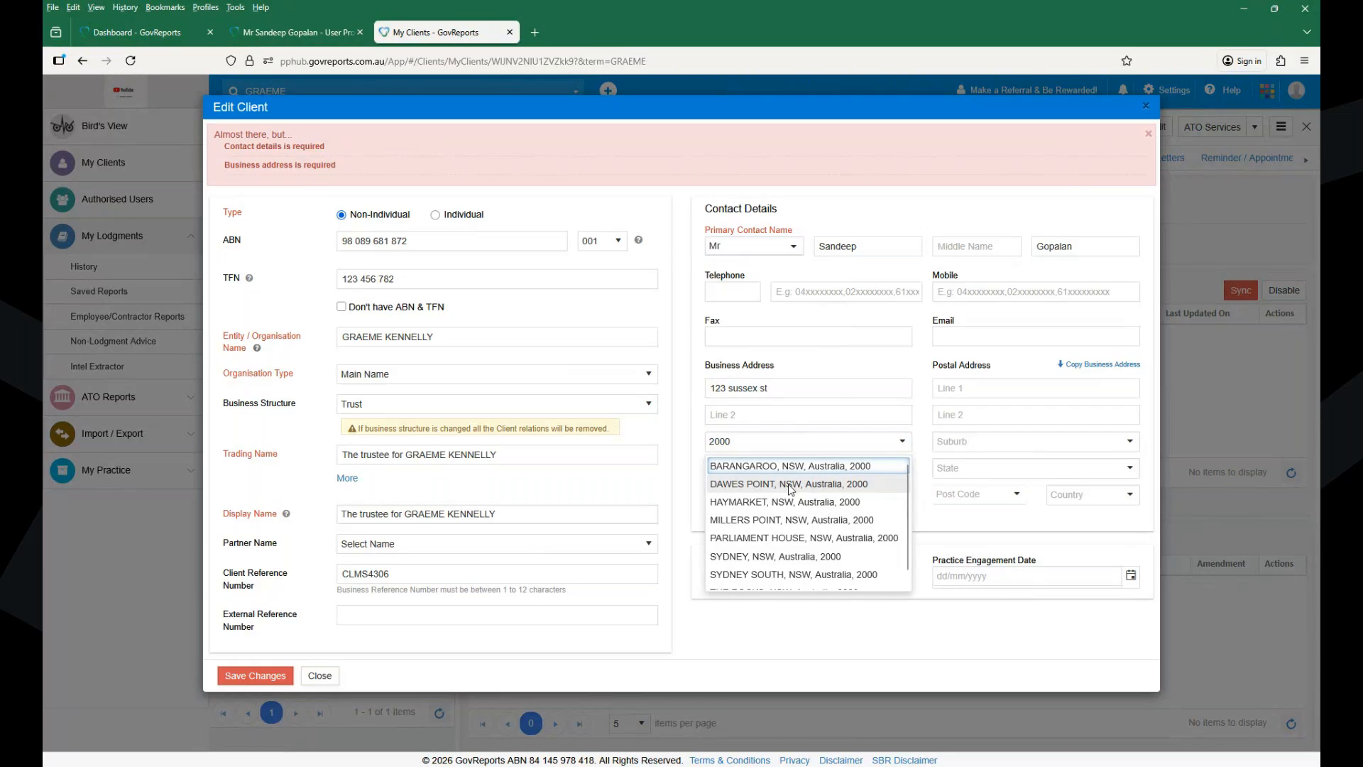
pyautogui.click(801, 486)
# - Copy the business address into the postal address and save the client details
pyautogui.click(1102, 364)
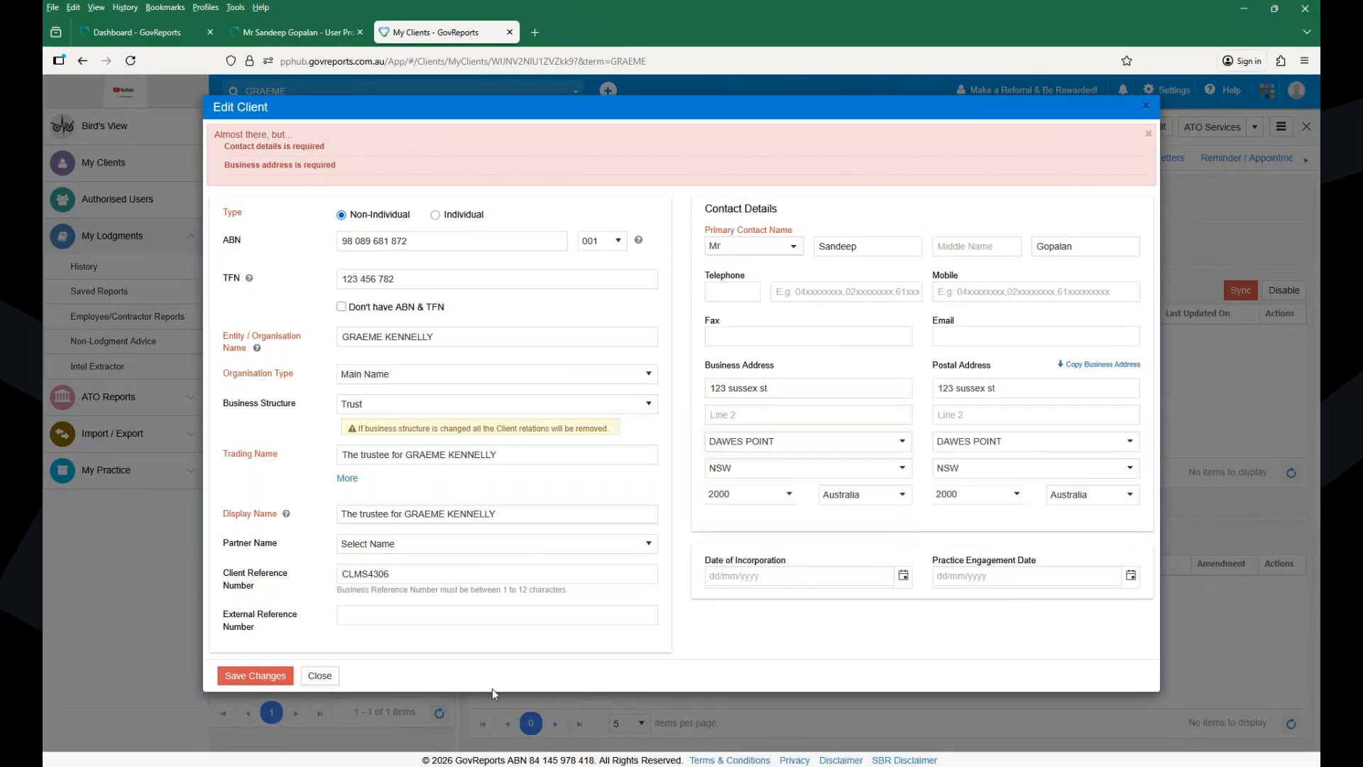
pyautogui.click(251, 680)
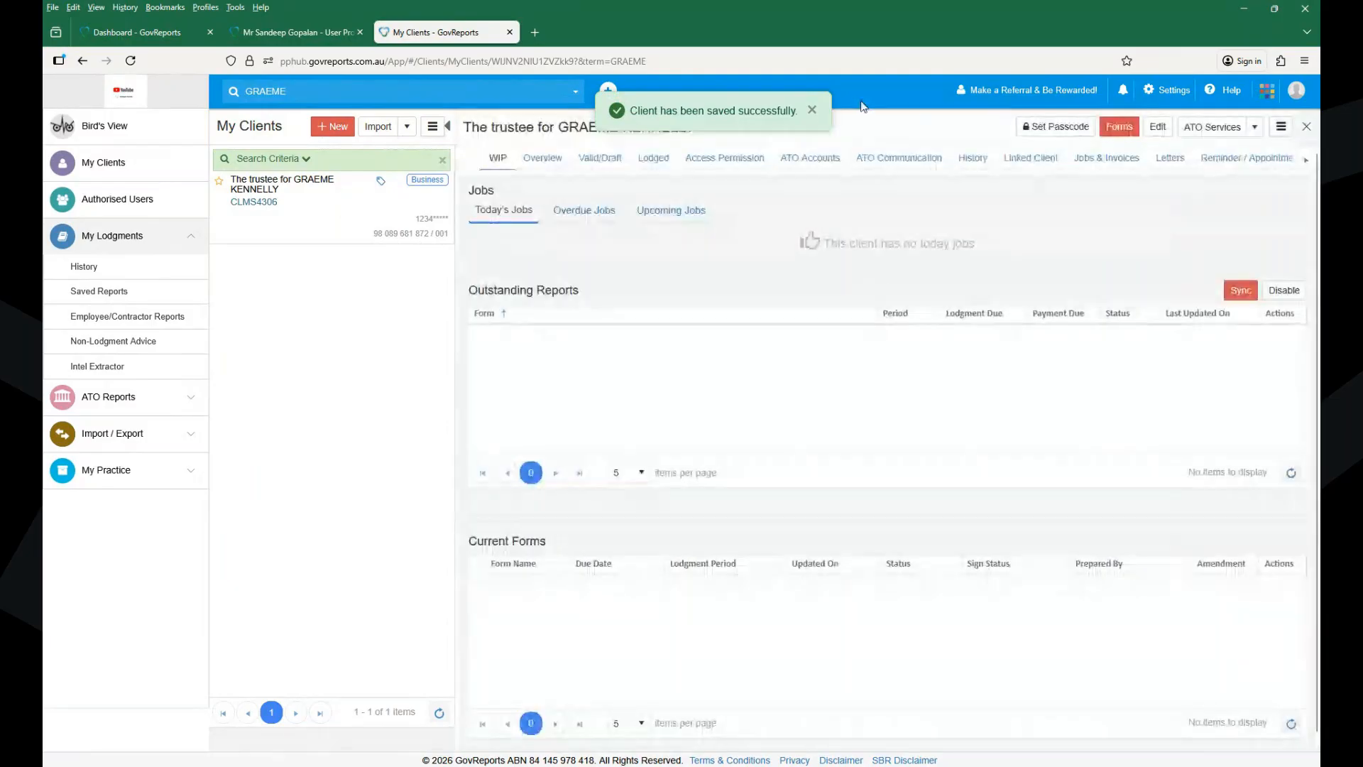
pyautogui.click(812, 110)
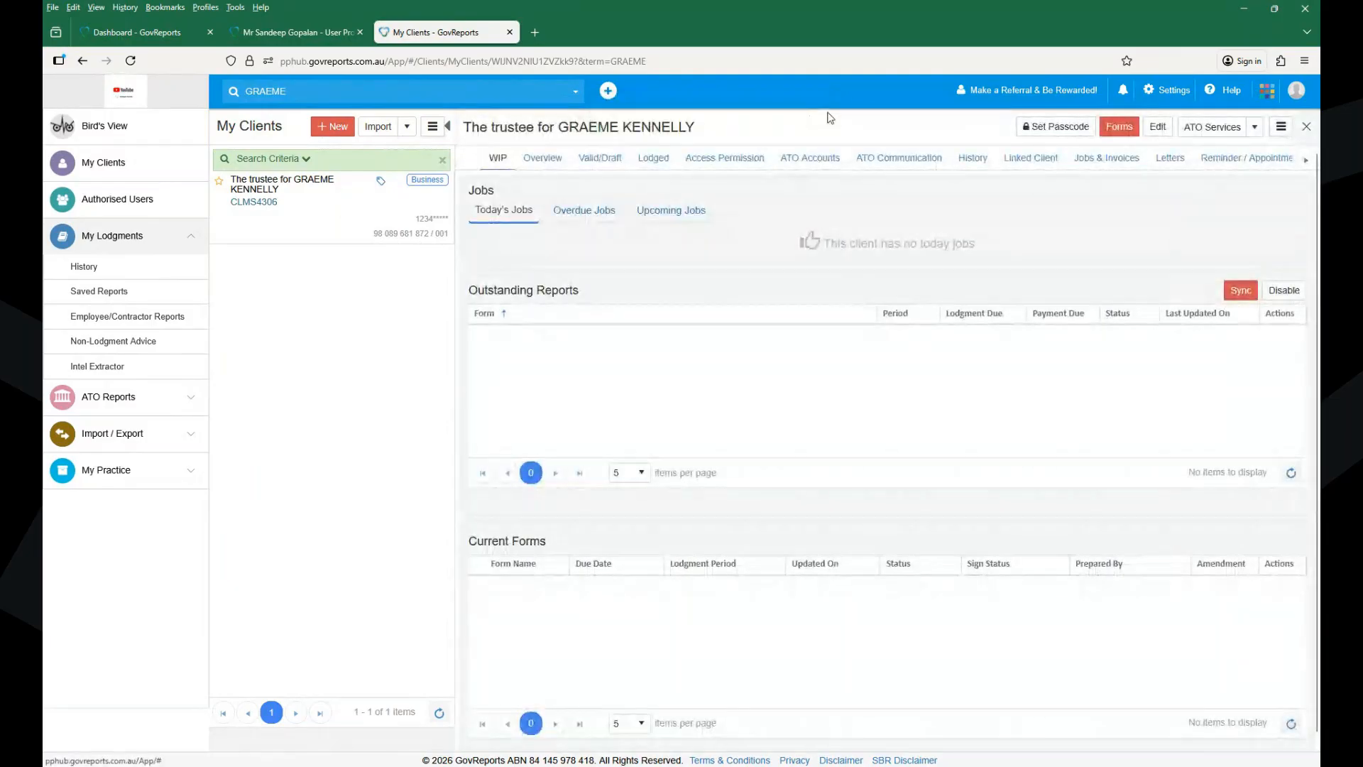
pyautogui.click(1120, 127)
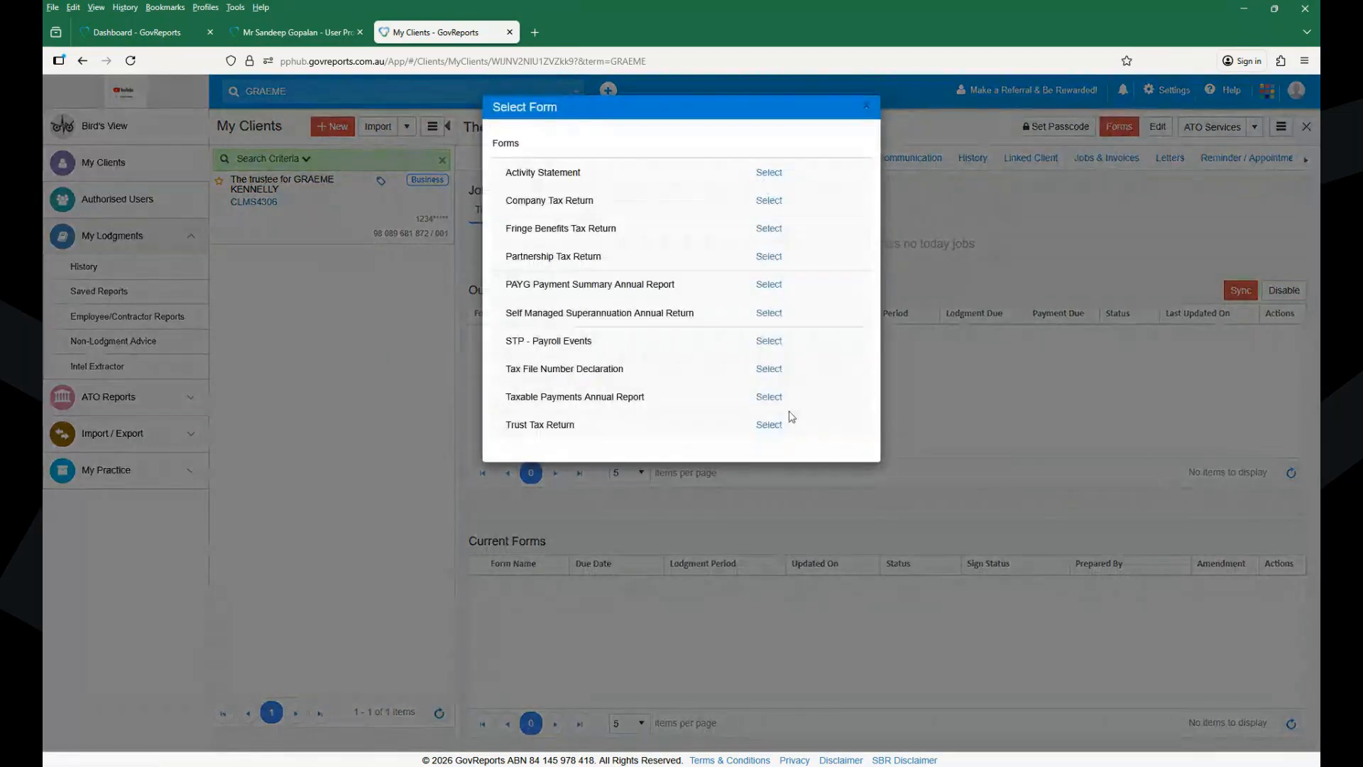
# - Choose Trust Tax Return to see the 2025 and 2024 financial-year options
pyautogui.click(769, 425)
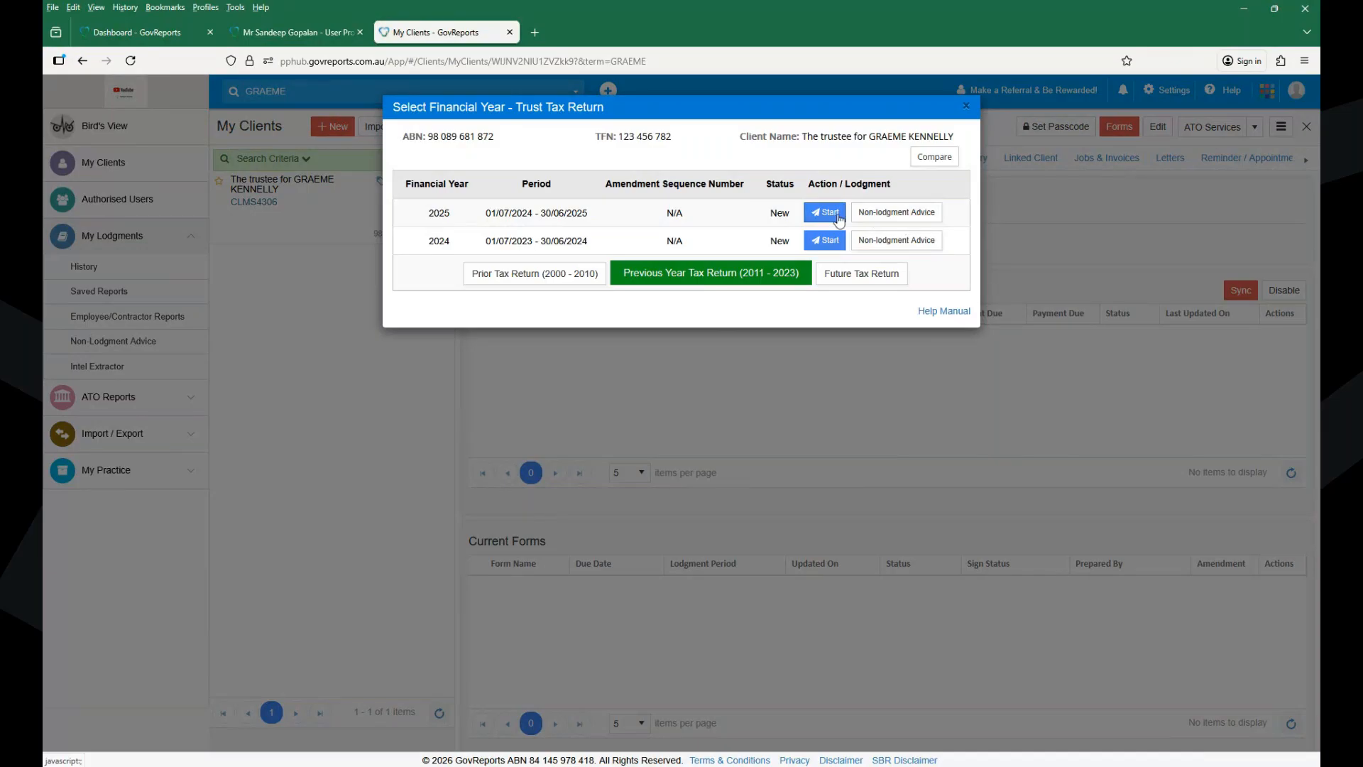
# - Start the 2025 year and create the Trust Tax Return covering 01/07/2024–30/06/2025
pyautogui.click(813, 218)
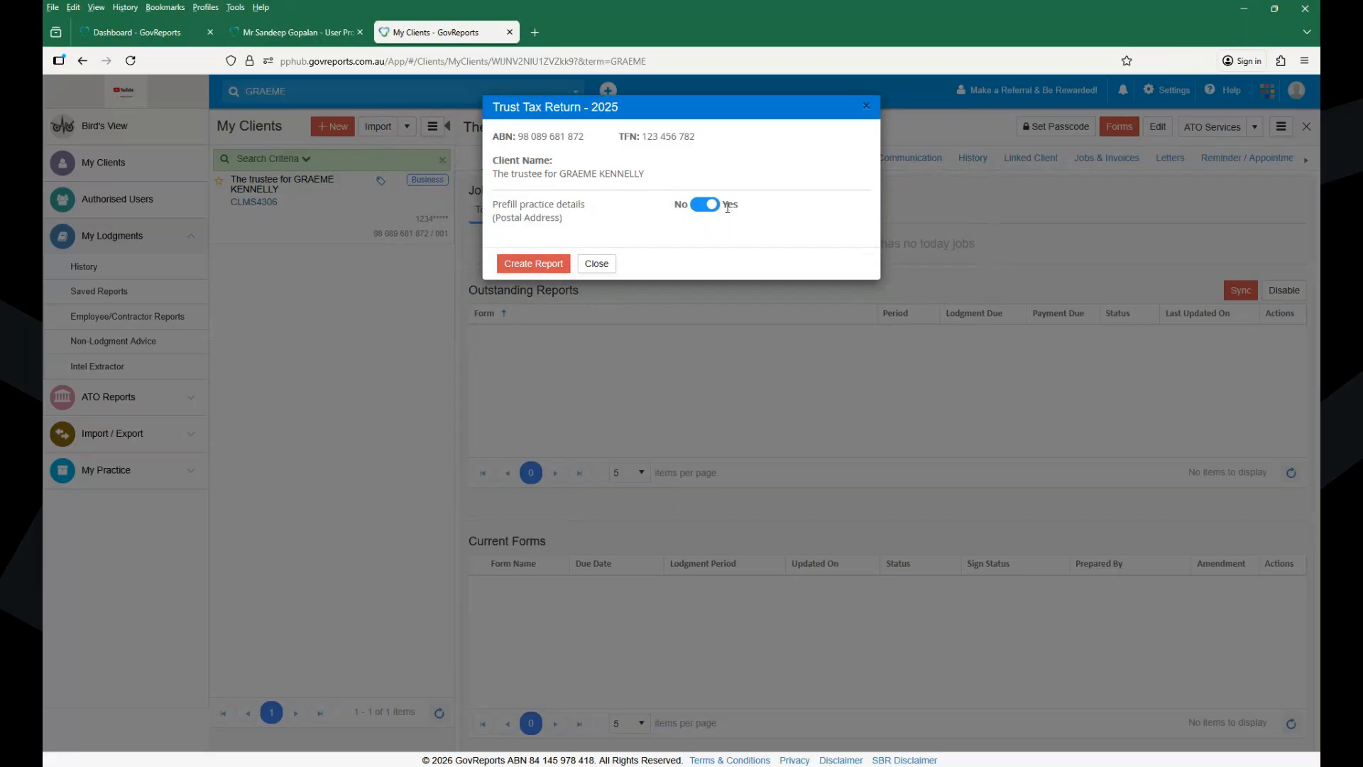
pyautogui.click(530, 264)
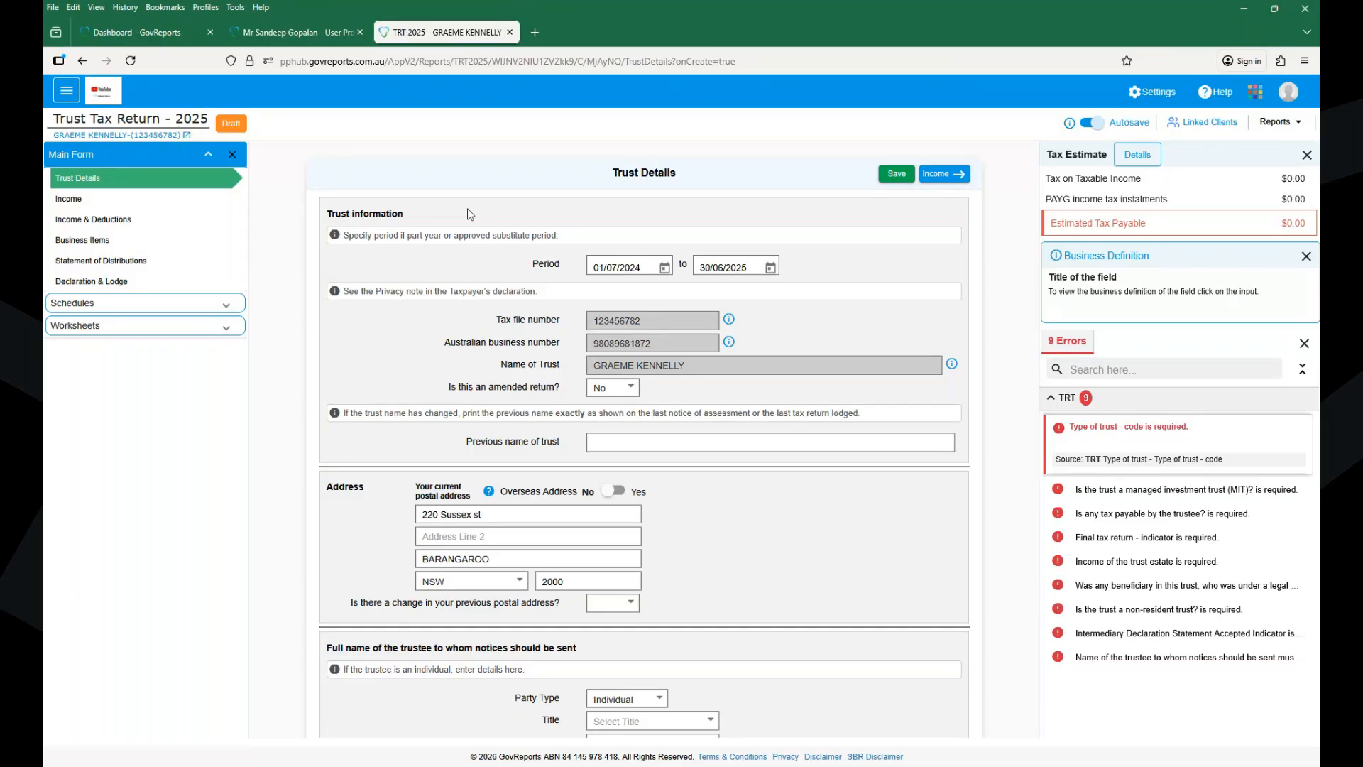
# - Open the Income schedule and enter $150,000 non-primary gross payments with ABN not quoted
pyautogui.click(195, 312)
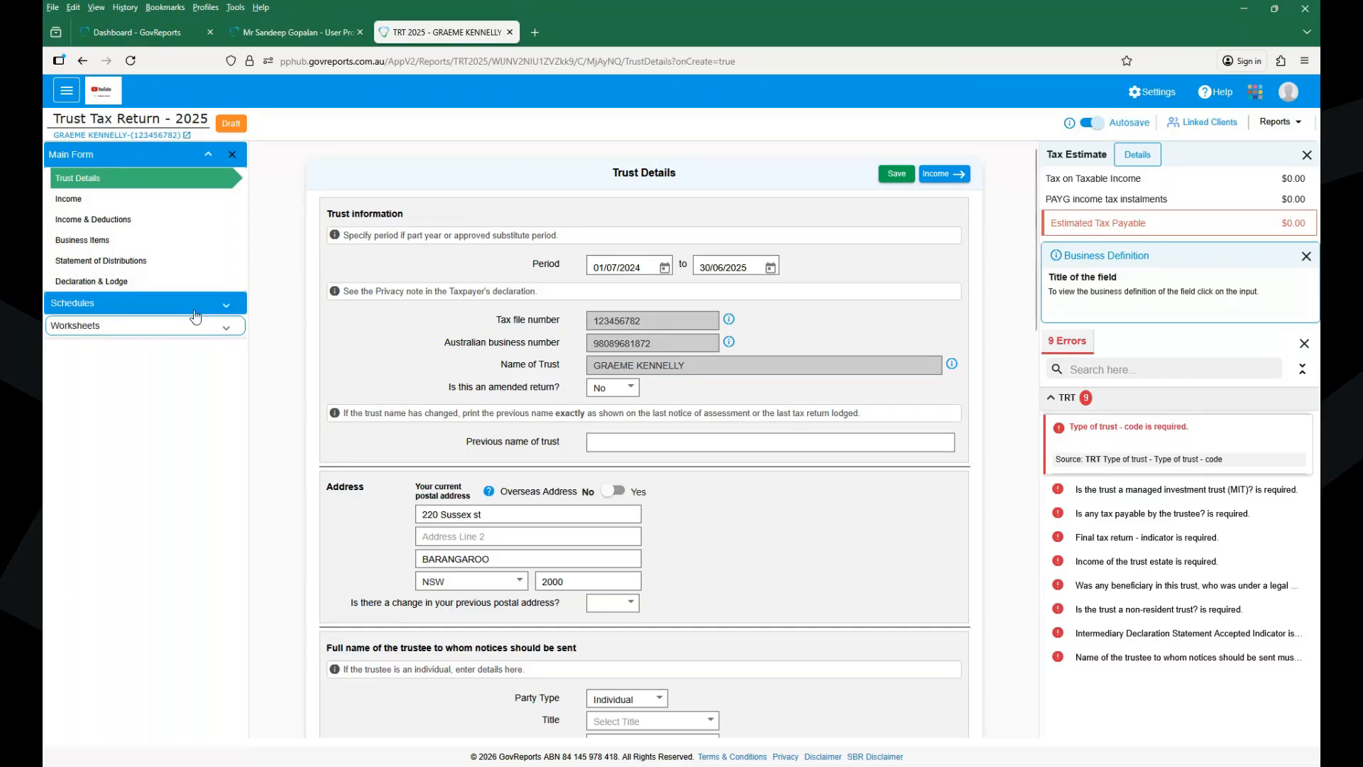
pyautogui.click(196, 316)
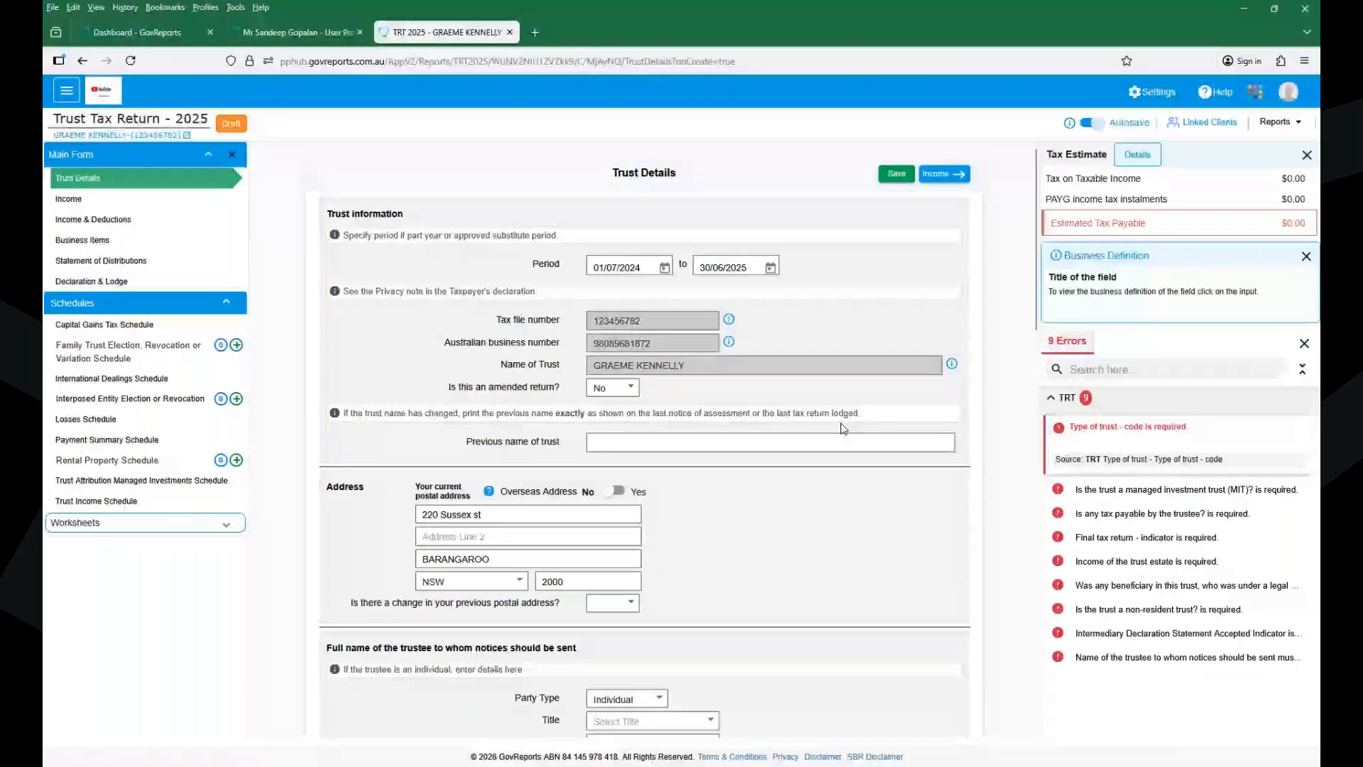
pyautogui.click(60, 203)
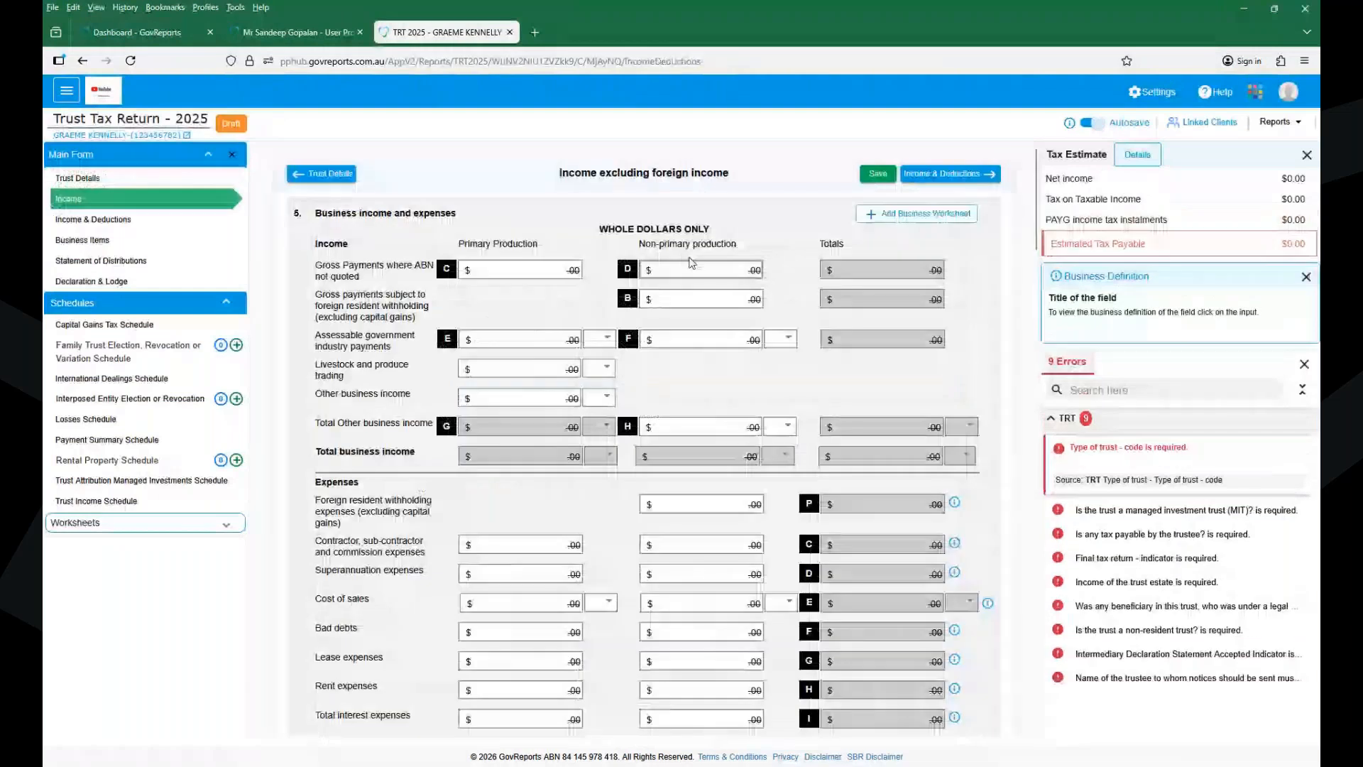
pyautogui.click(683, 267)
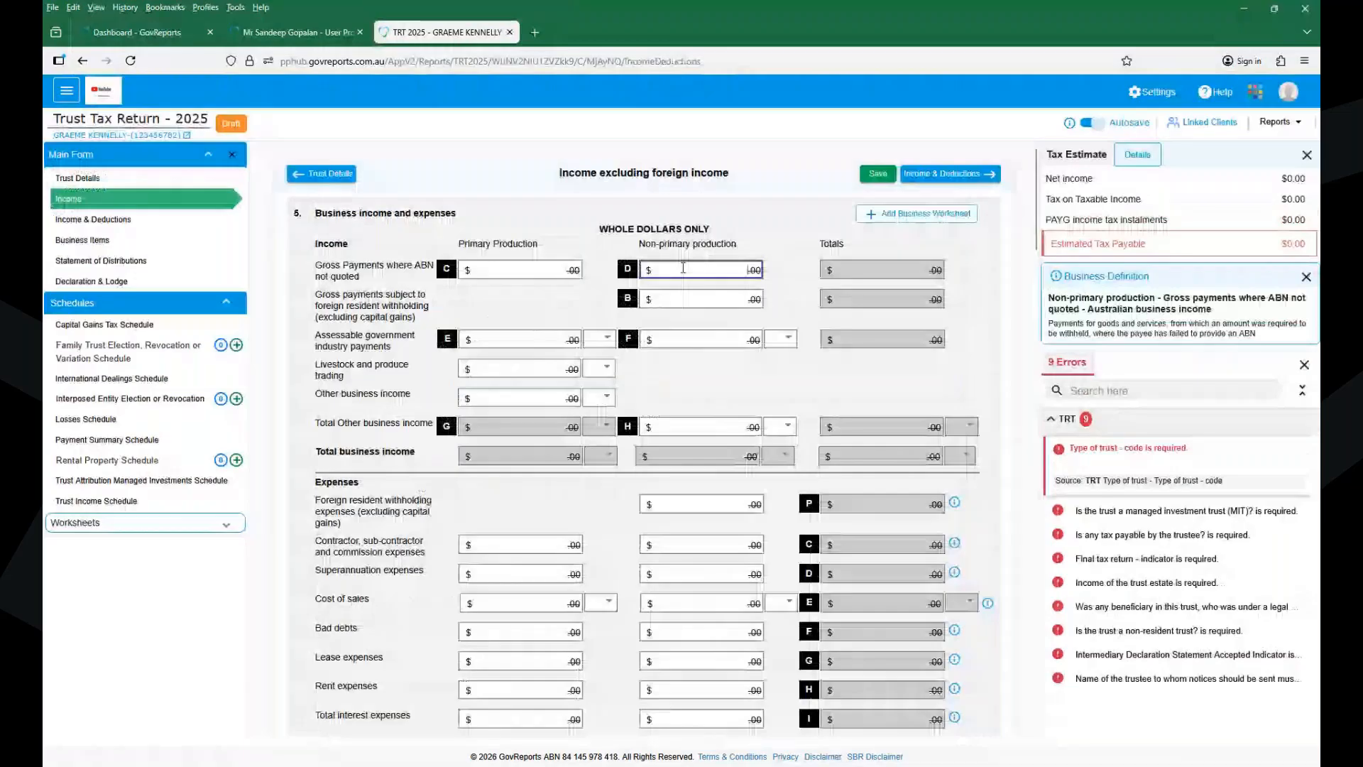
pyautogui.write('1500000')
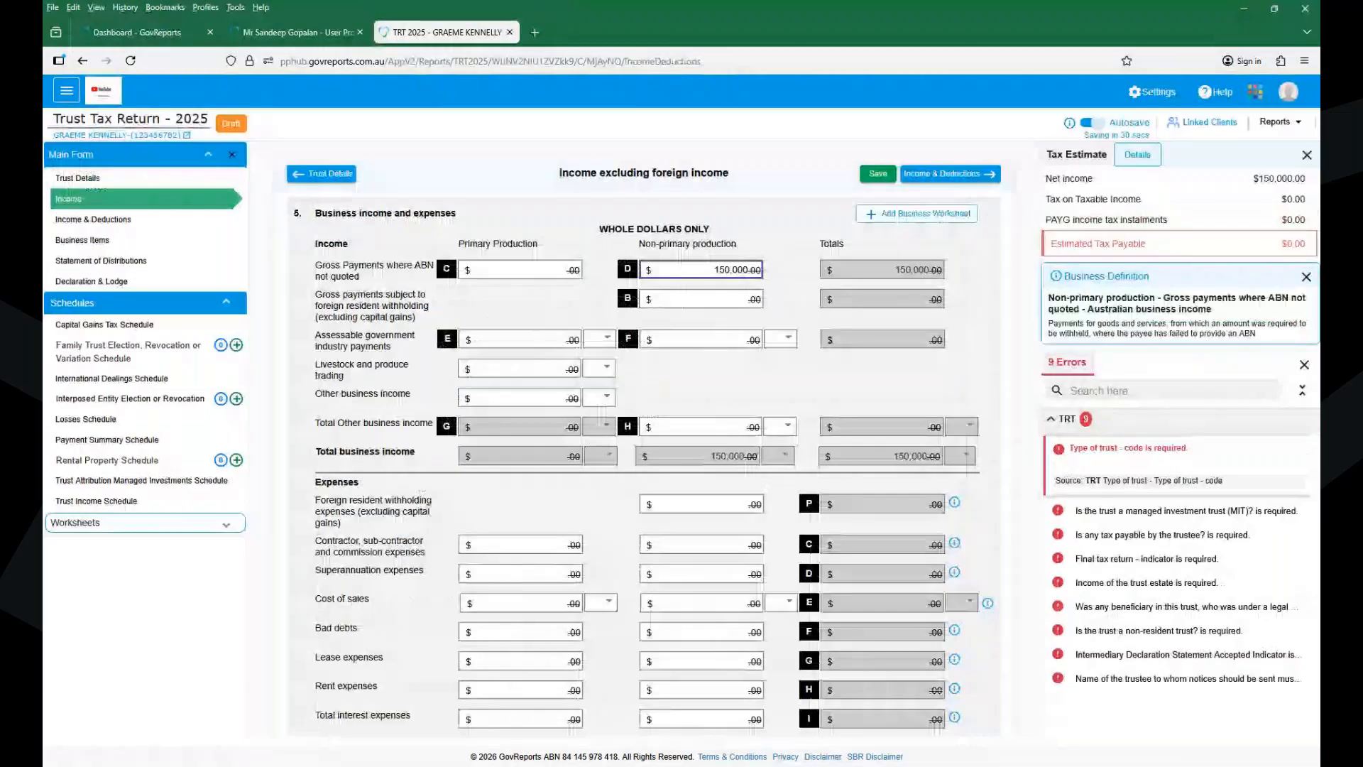
pyautogui.click(783, 395)
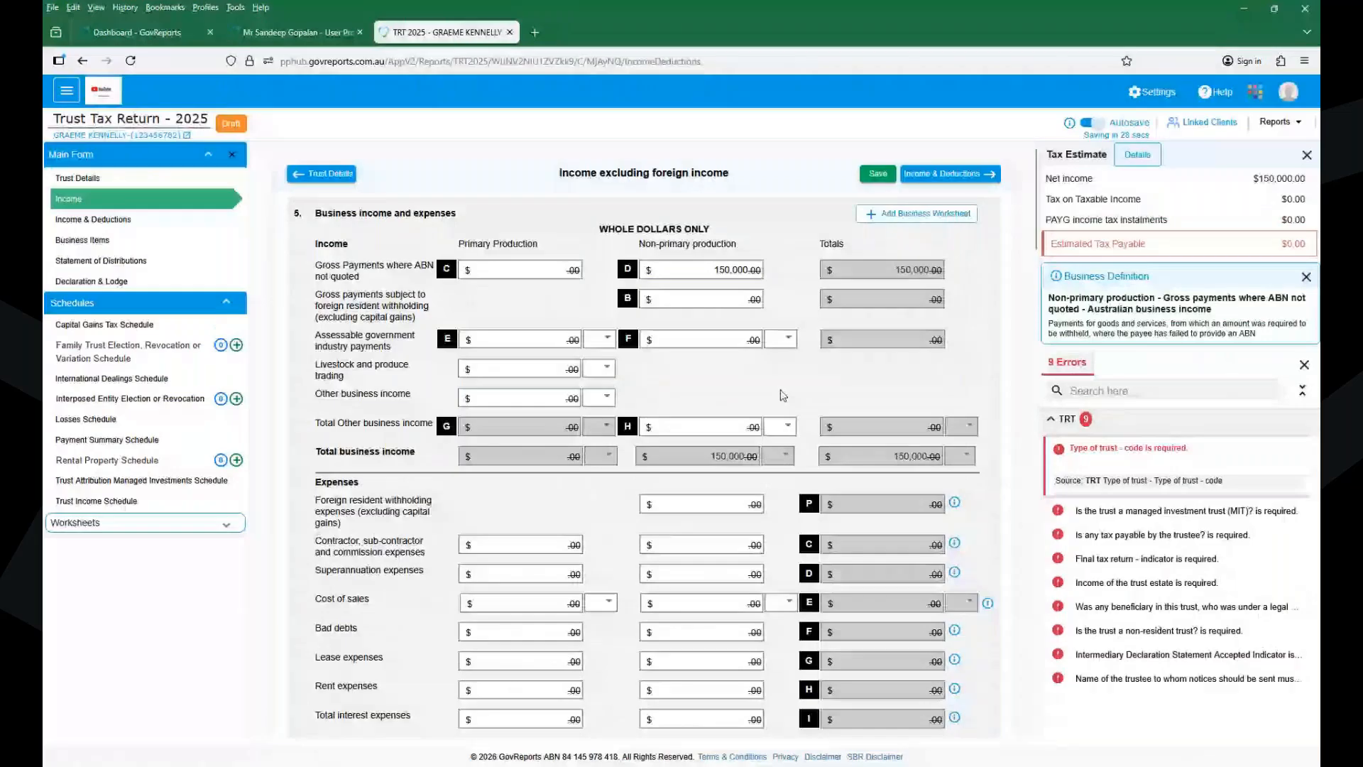
# - Enter $23,000 in non-primary all other expenses and save, giving $127,000 net income
pyautogui.scroll(-4, 783, 396)
pyautogui.click(703, 576)
pyautogui.write('230000.00')
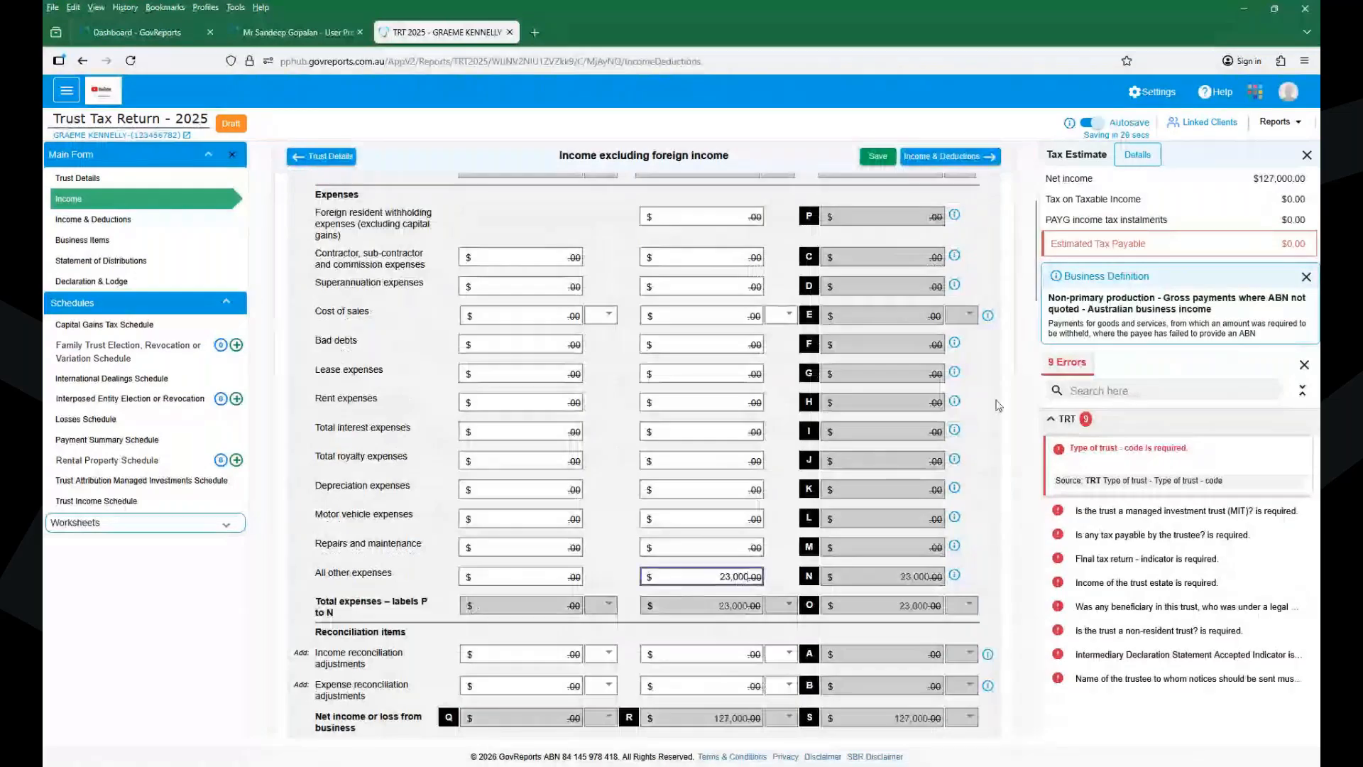
pyautogui.click(998, 405)
pyautogui.scroll(-1, 997, 404)
pyautogui.scroll(-10, 998, 405)
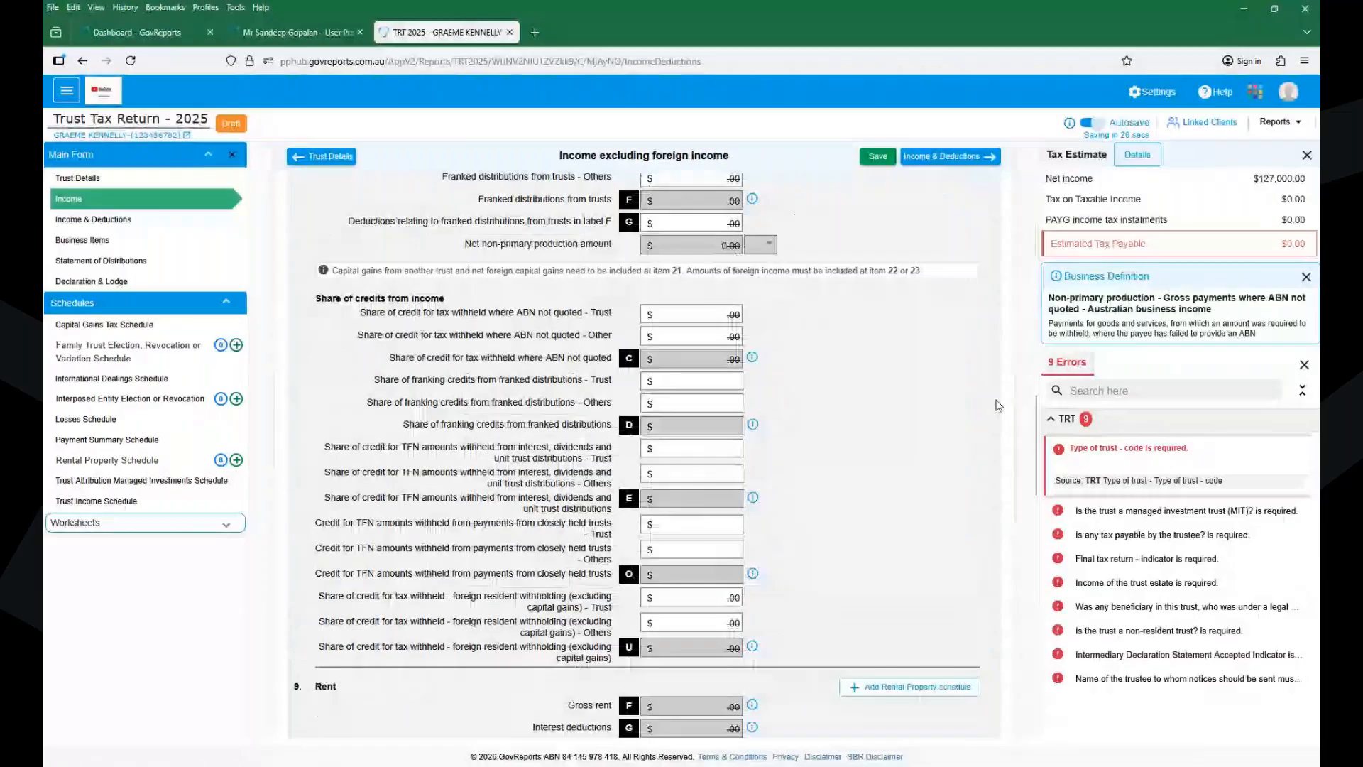
pyautogui.scroll(-6, 997, 404)
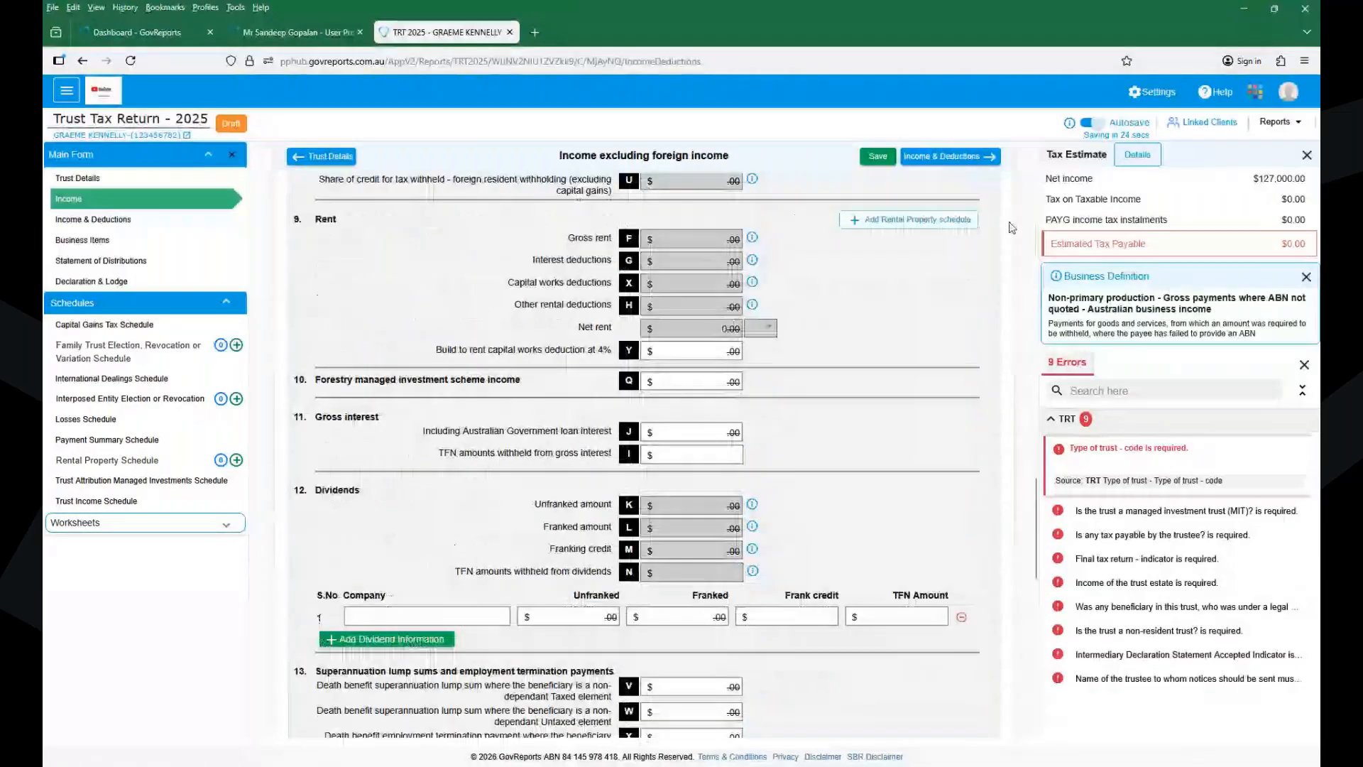
pyautogui.click(878, 157)
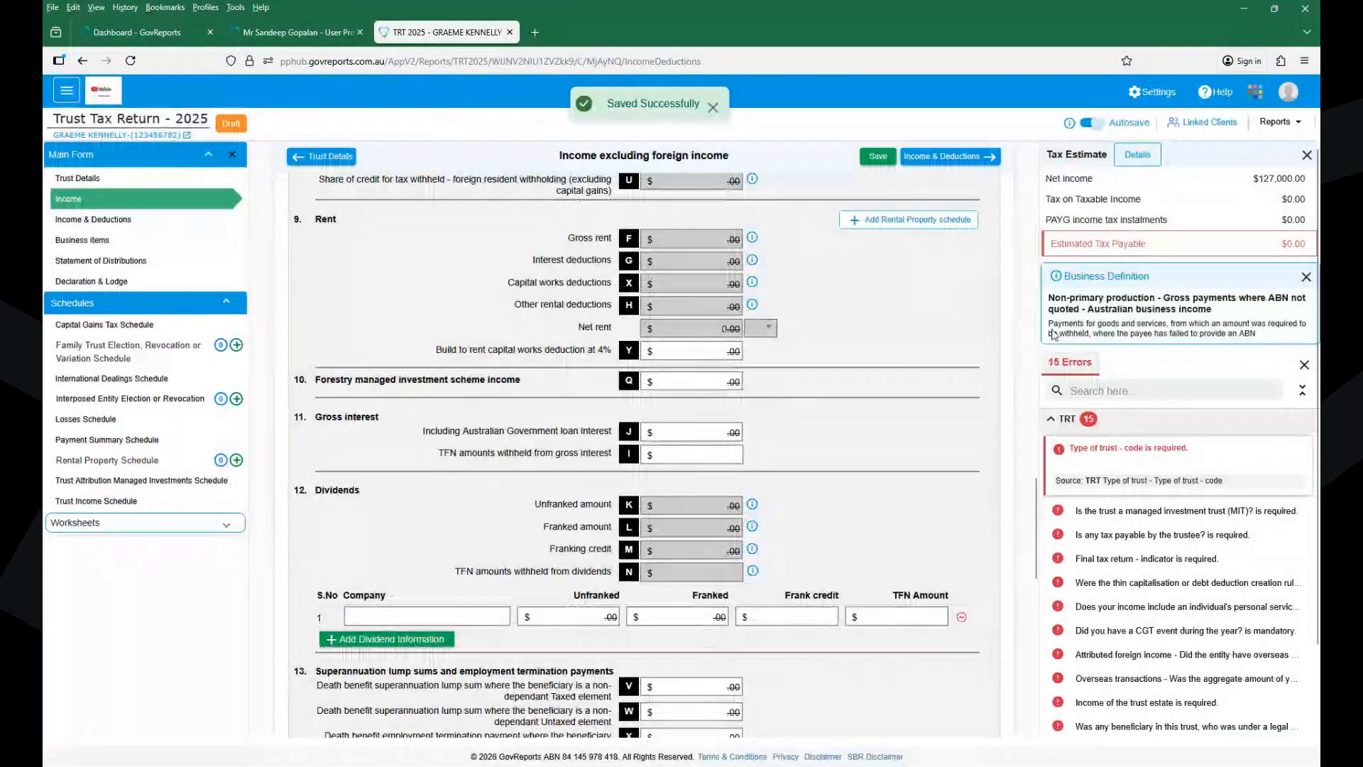
# - Set the trust type to I - Discretionary trust, mark it not a charity, and save
pyautogui.click(1065, 449)
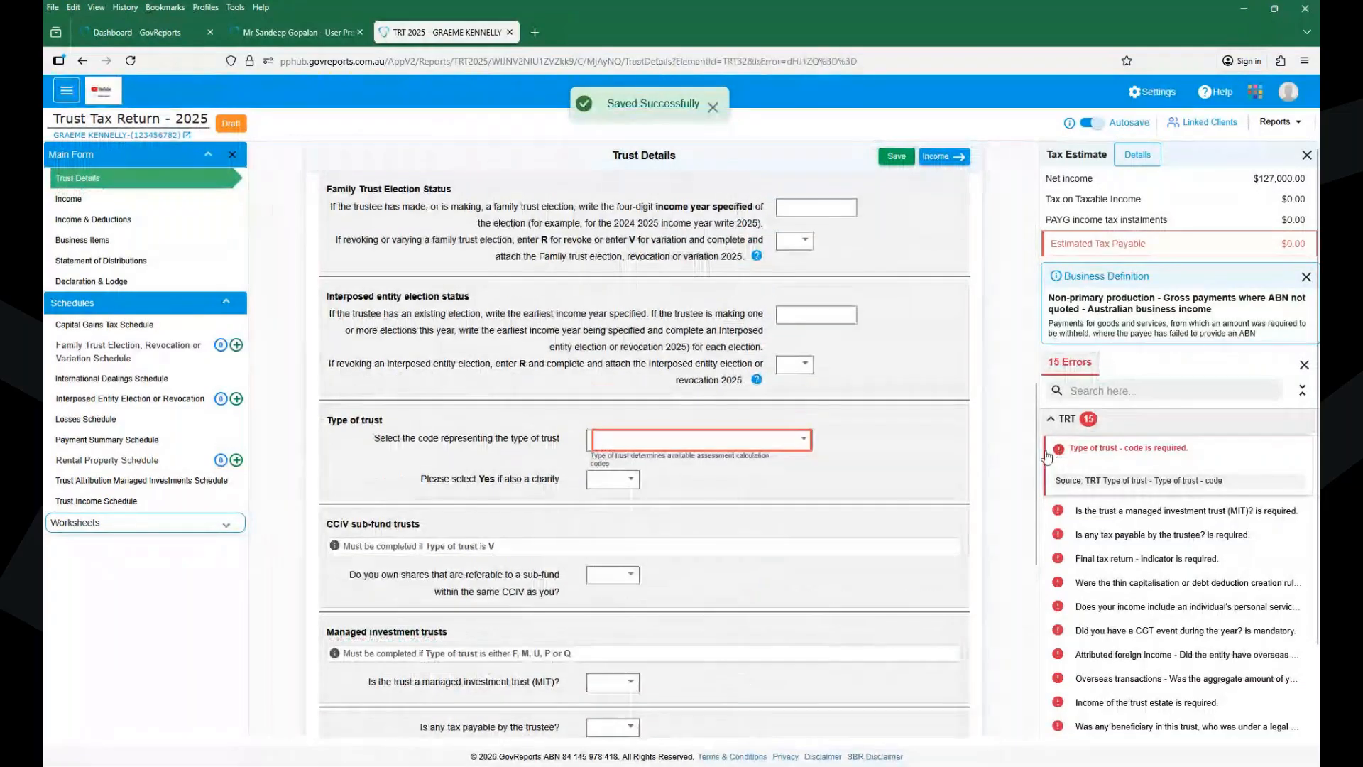
pyautogui.click(727, 452)
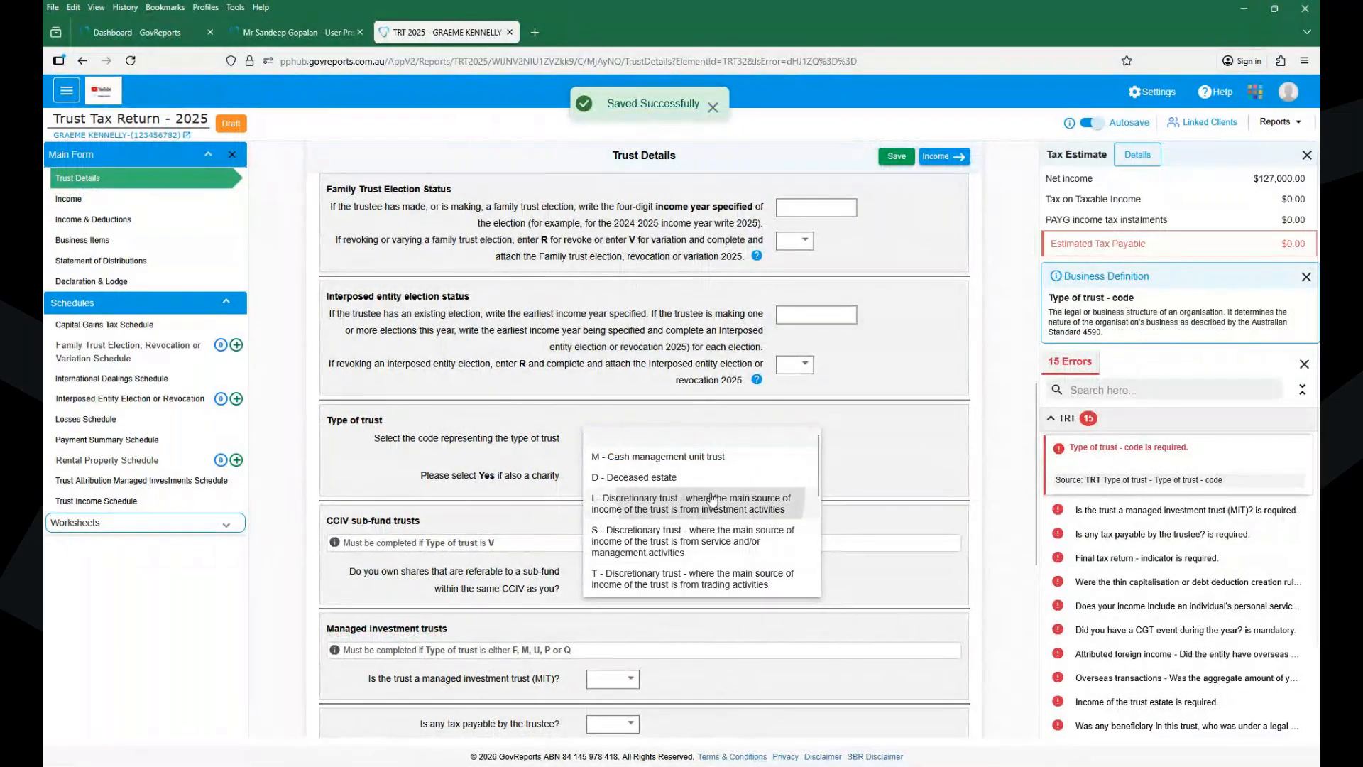
pyautogui.click(688, 503)
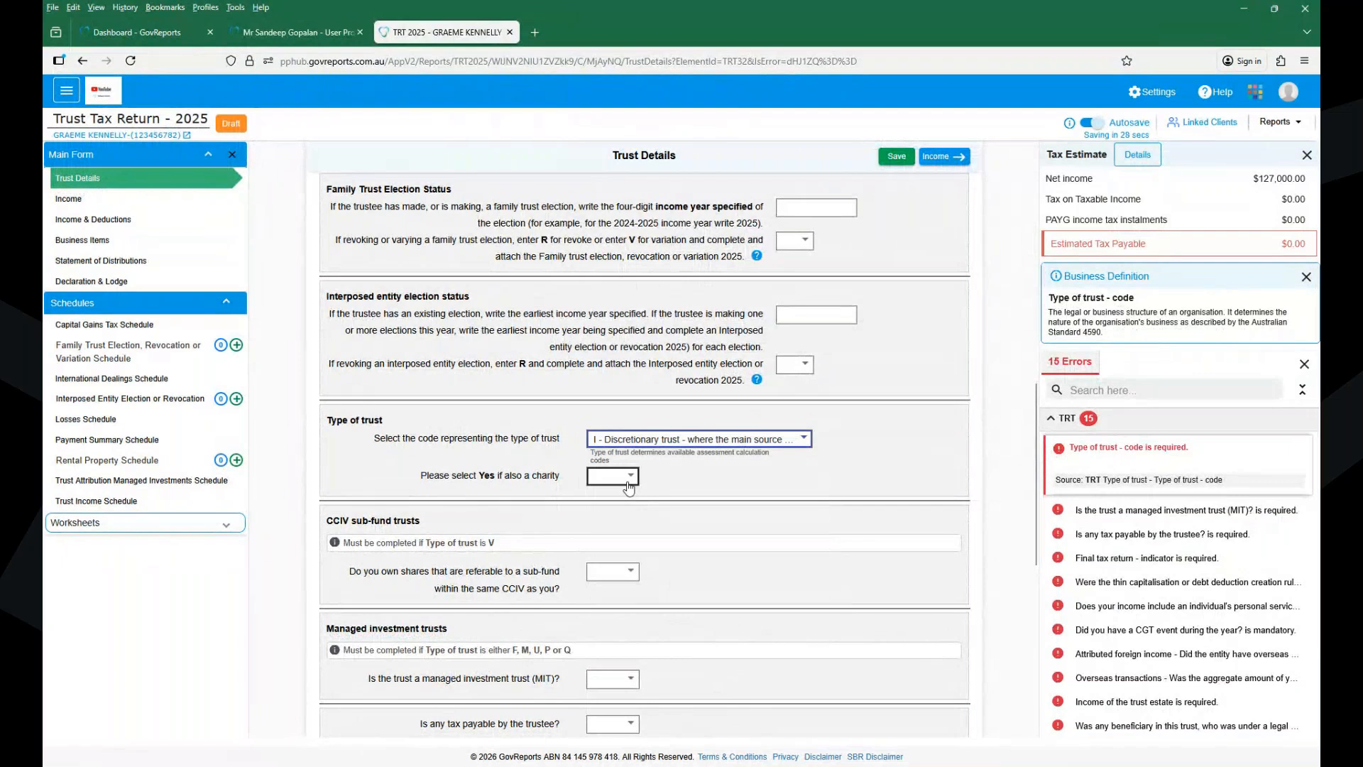
pyautogui.click(629, 488)
pyautogui.click(608, 514)
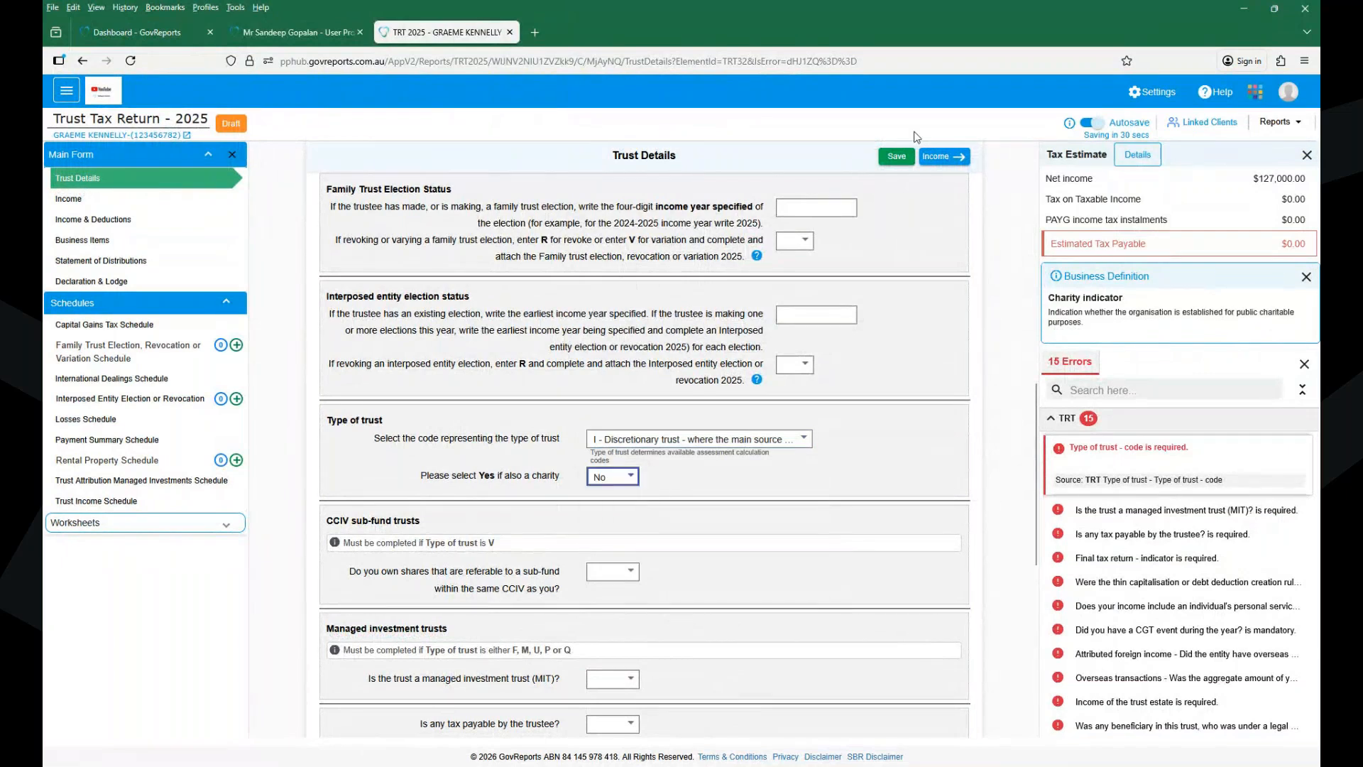
pyautogui.click(885, 169)
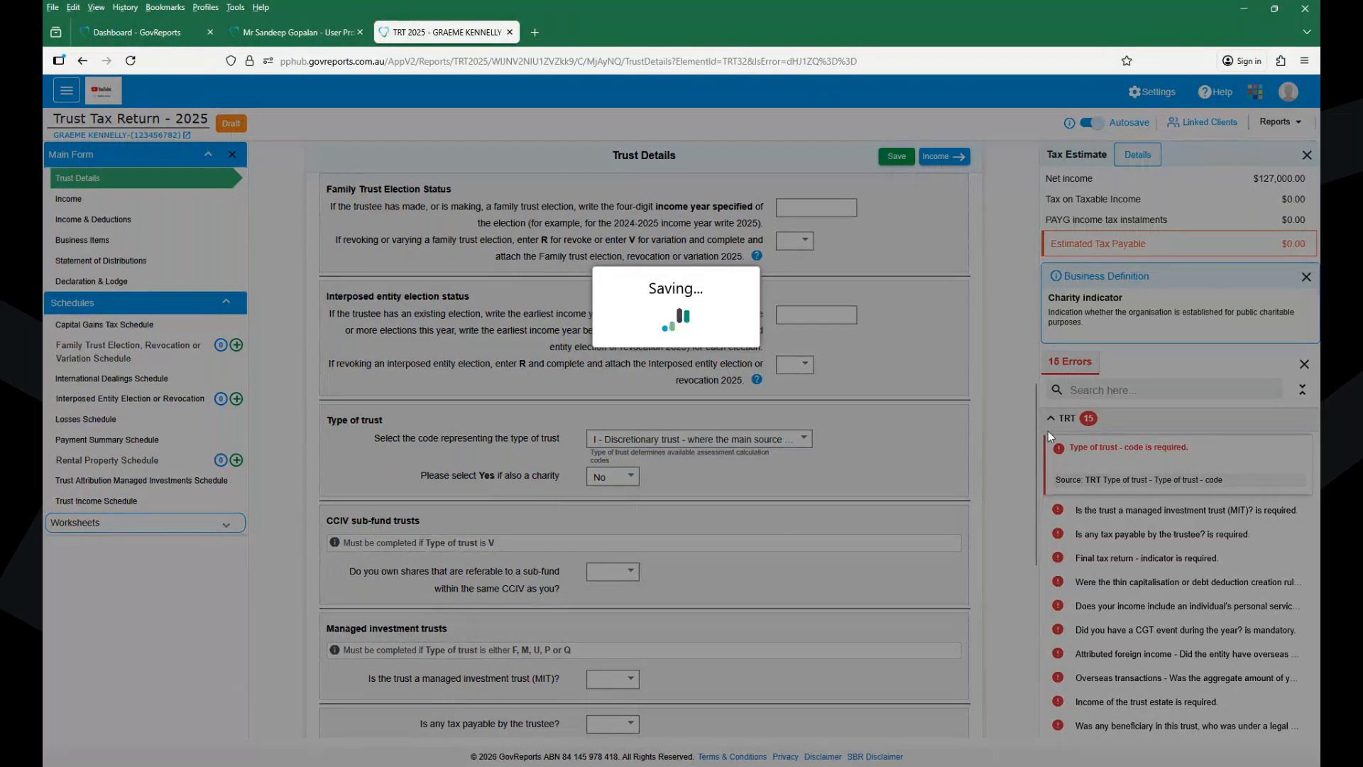
# - Answer No to managed investment trust and to tax payable by the trustee
pyautogui.click(1060, 423)
pyautogui.click(1060, 420)
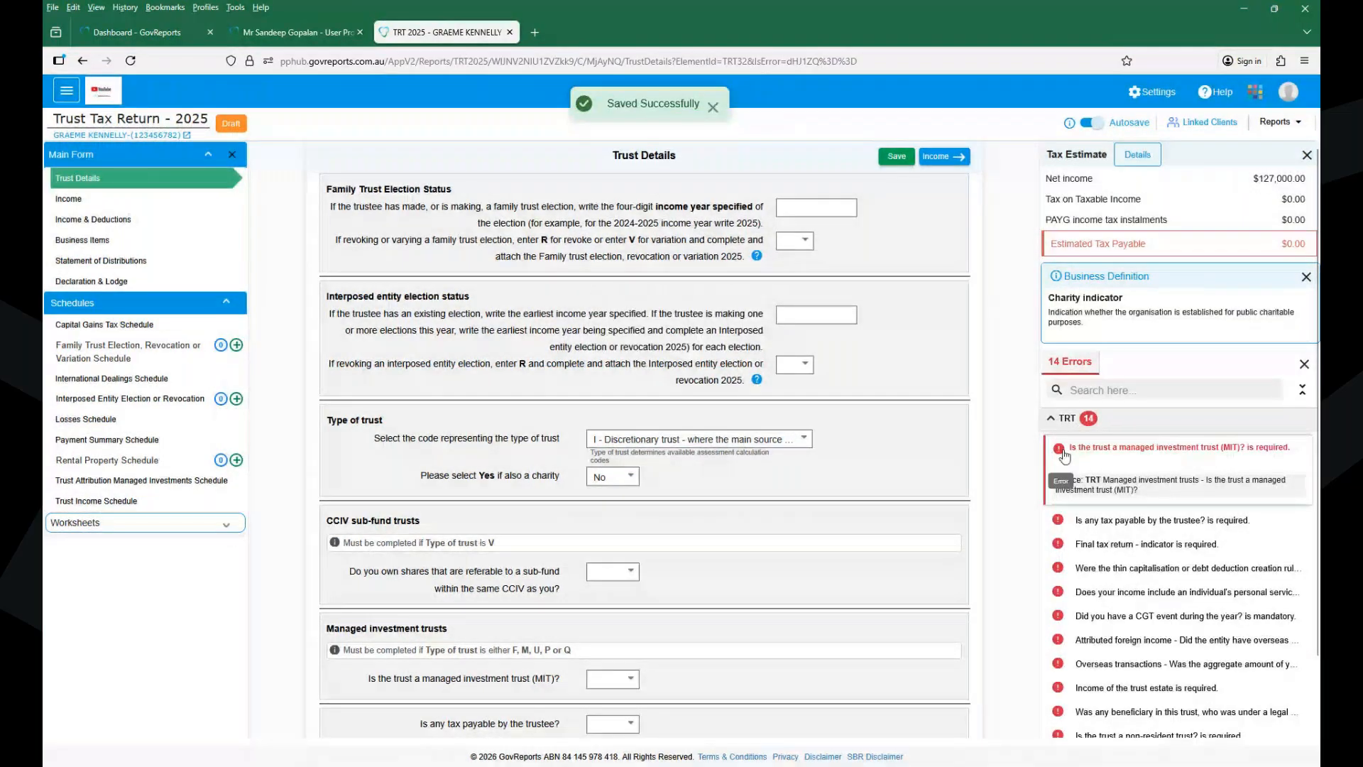
pyautogui.click(1065, 455)
pyautogui.click(613, 438)
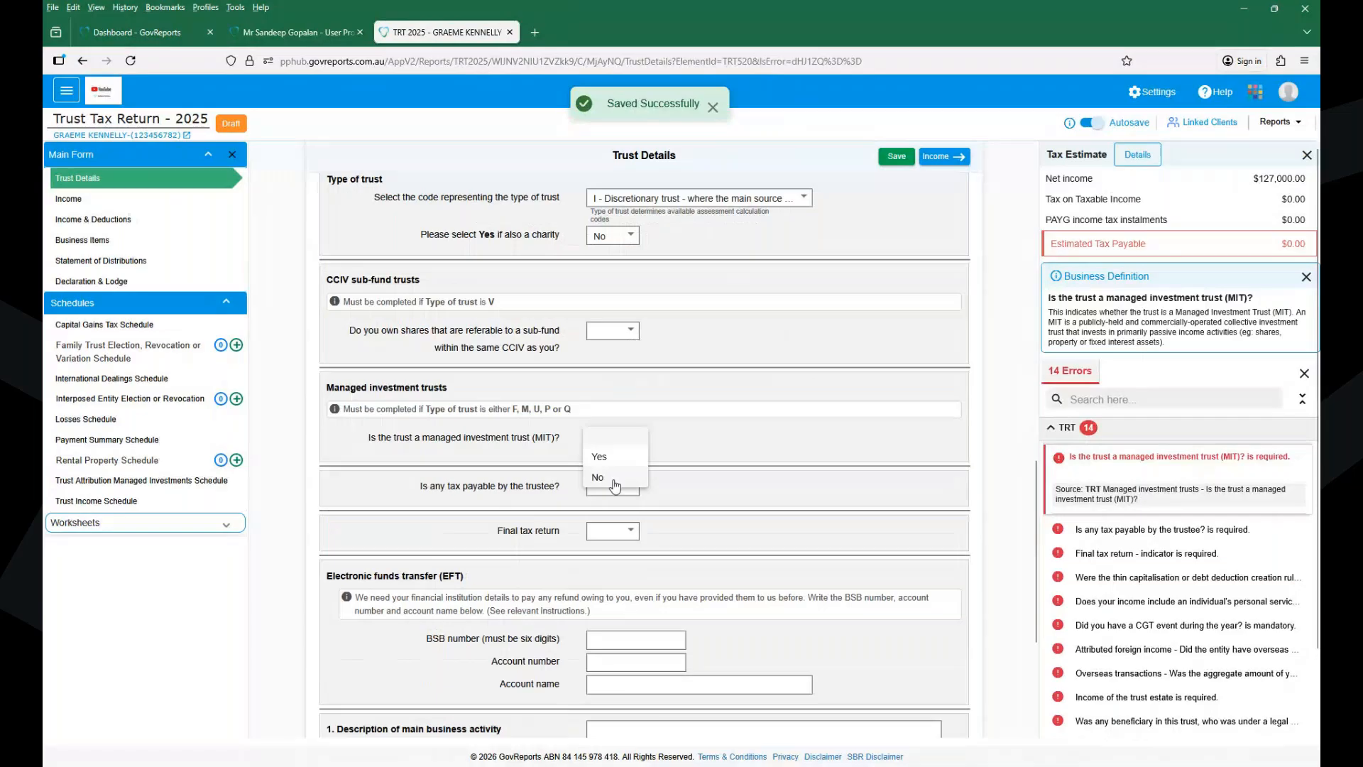
pyautogui.click(615, 485)
pyautogui.click(612, 483)
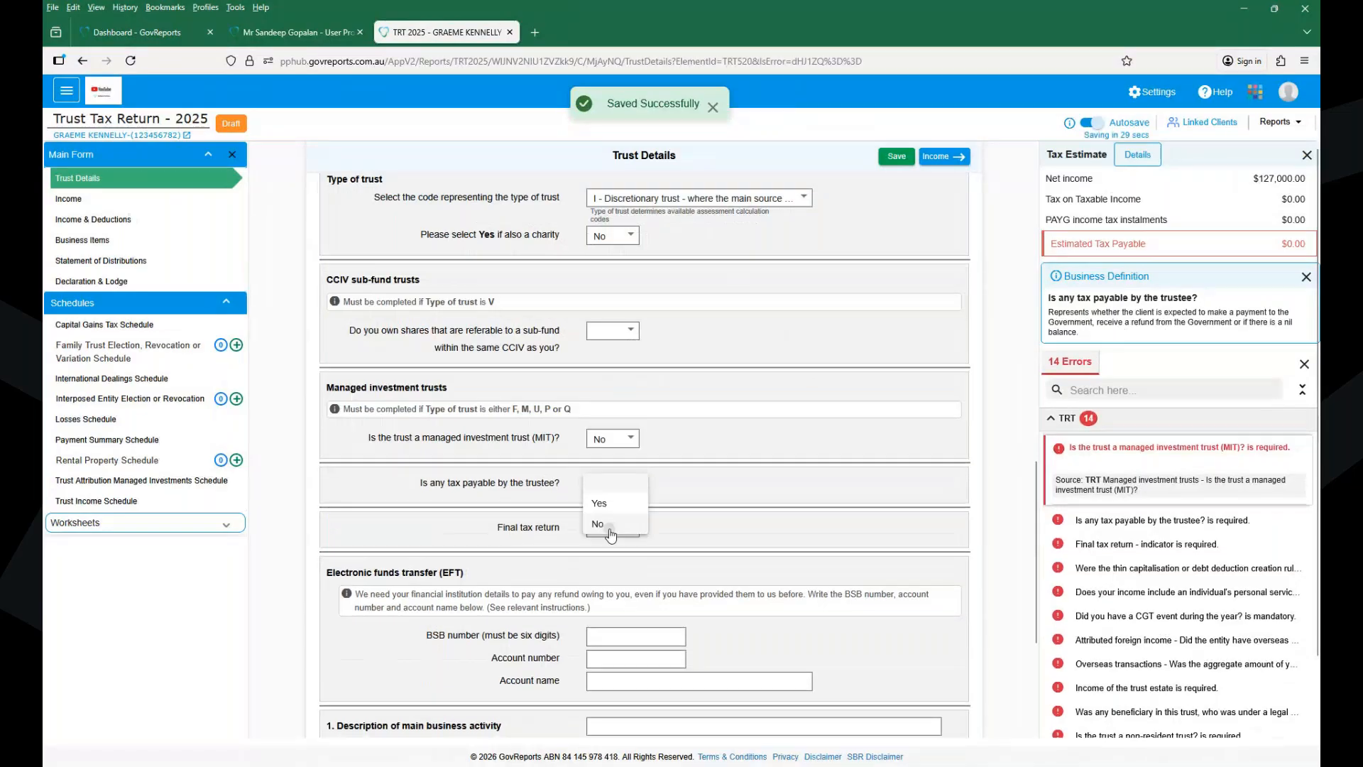
pyautogui.click(607, 525)
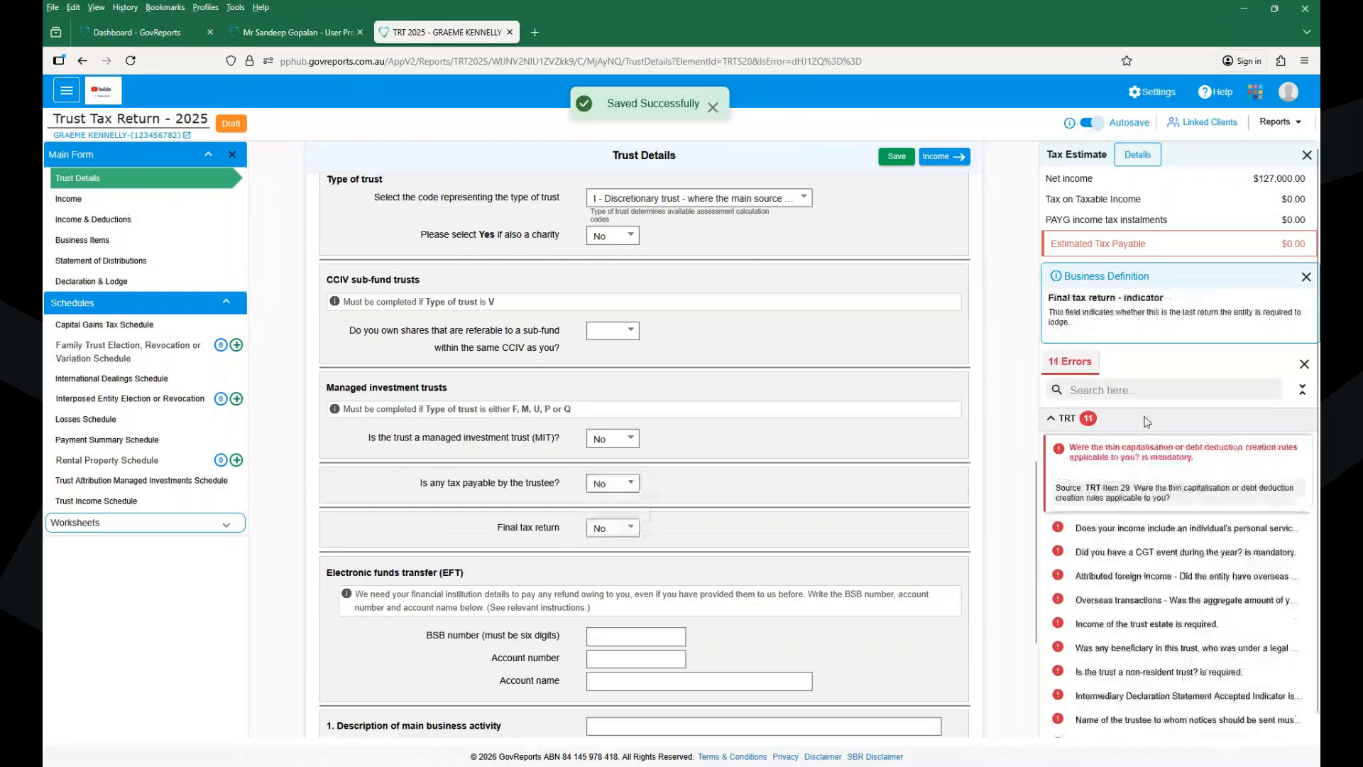
# - Answer No to thin capitalisation, PSI, CGT event, attributed foreign income and overseas transactions, then save
pyautogui.click(1064, 454)
pyautogui.press('n')
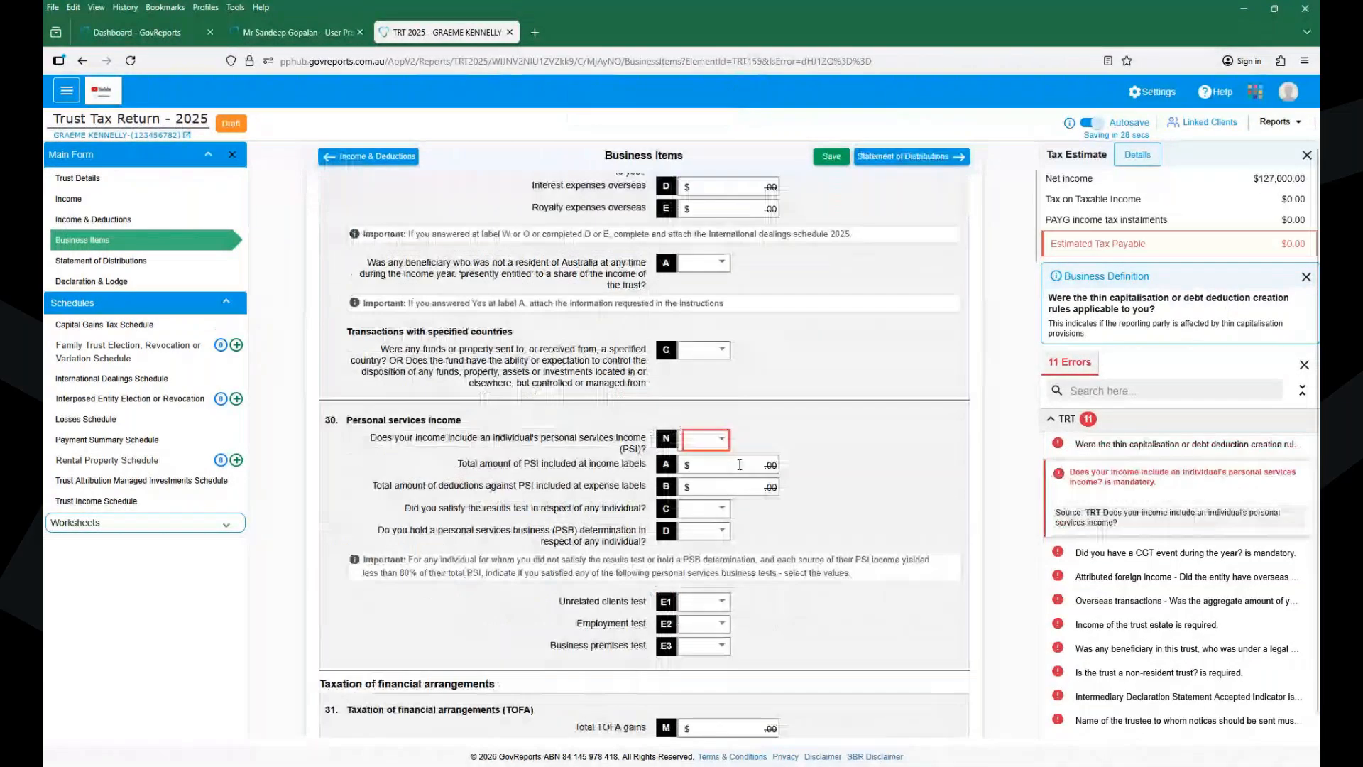
pyautogui.press('n')
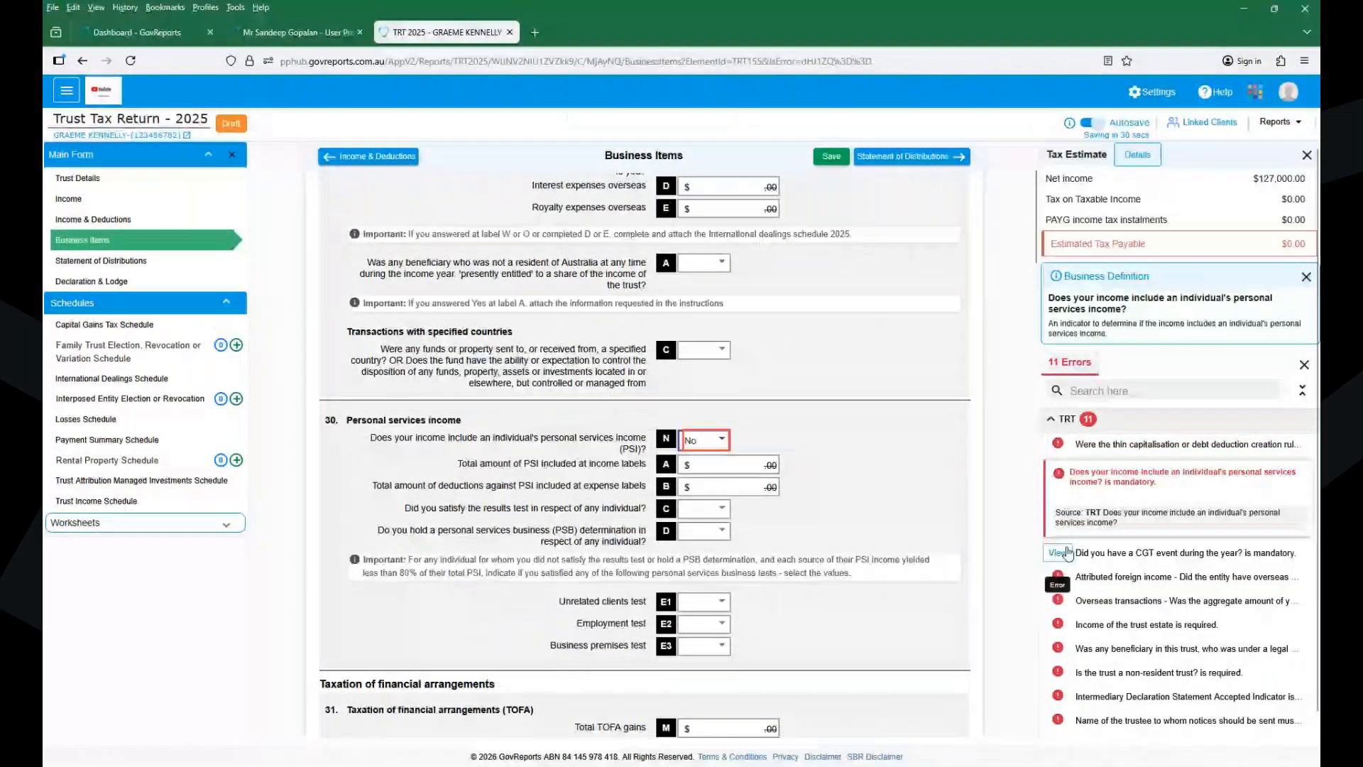
pyautogui.click(1057, 552)
pyautogui.press('n')
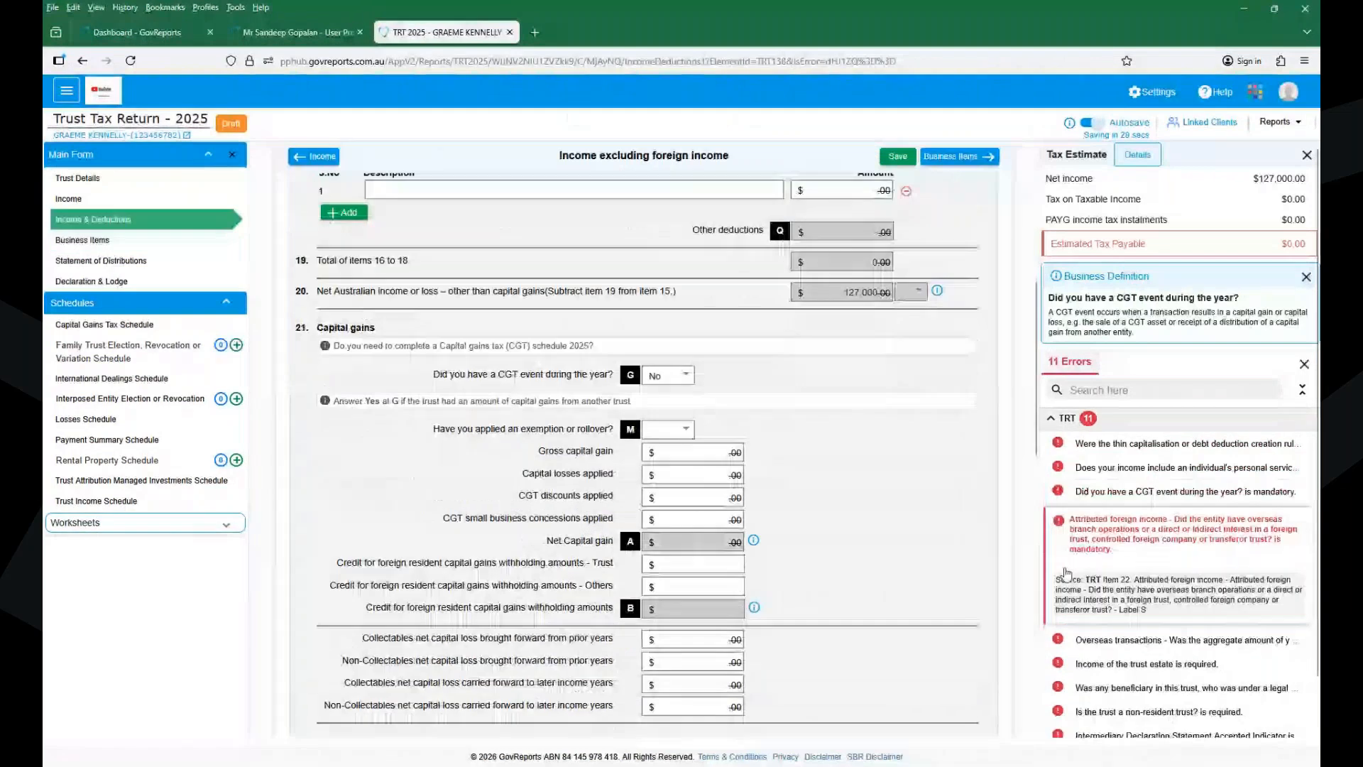
pyautogui.click(1066, 574)
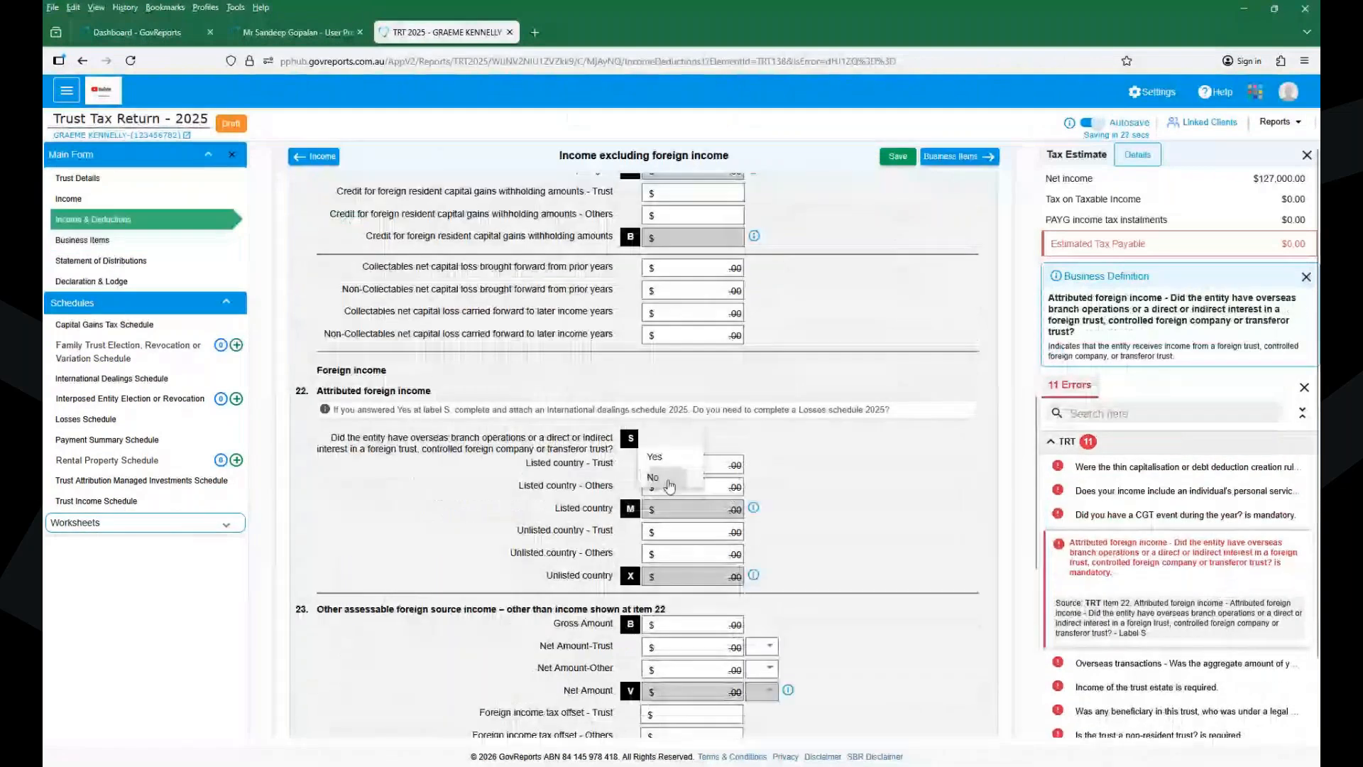
pyautogui.click(667, 479)
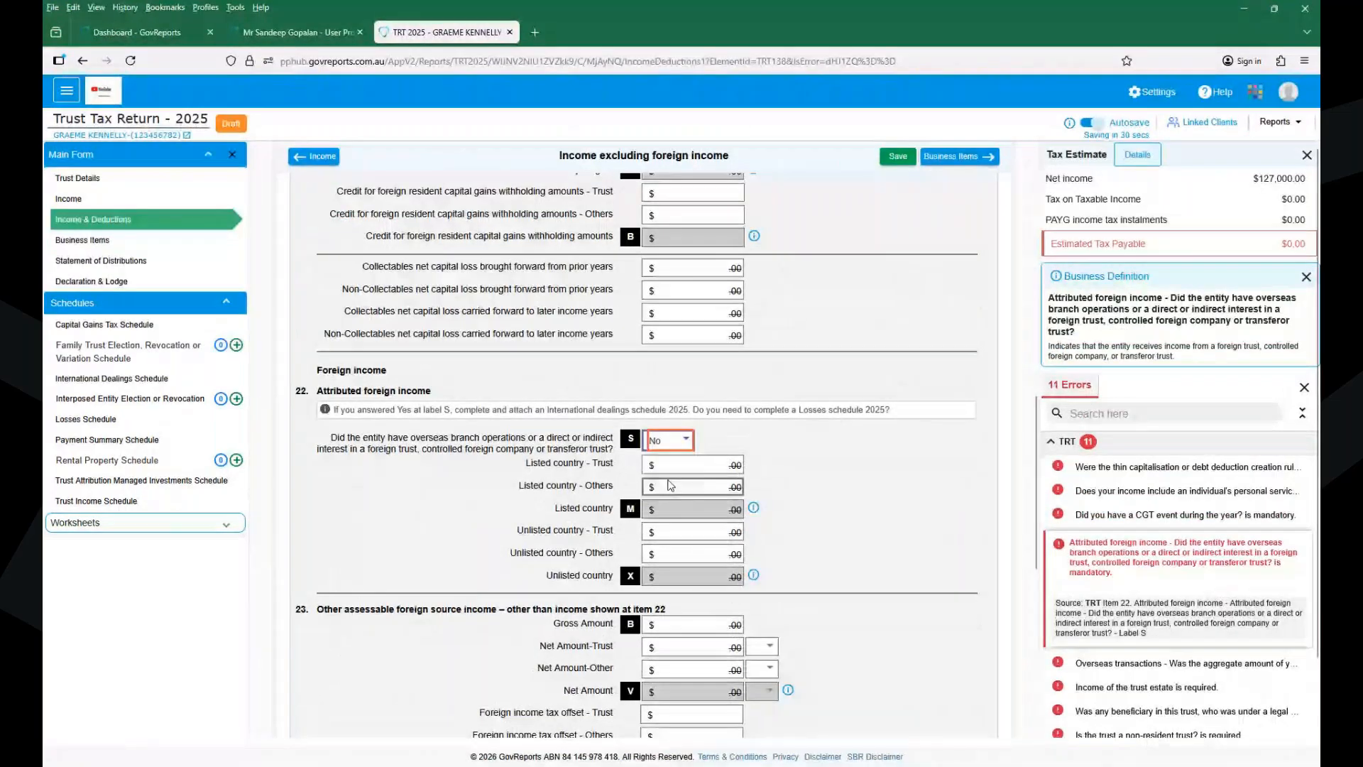
pyautogui.click(1051, 664)
pyautogui.press('n')
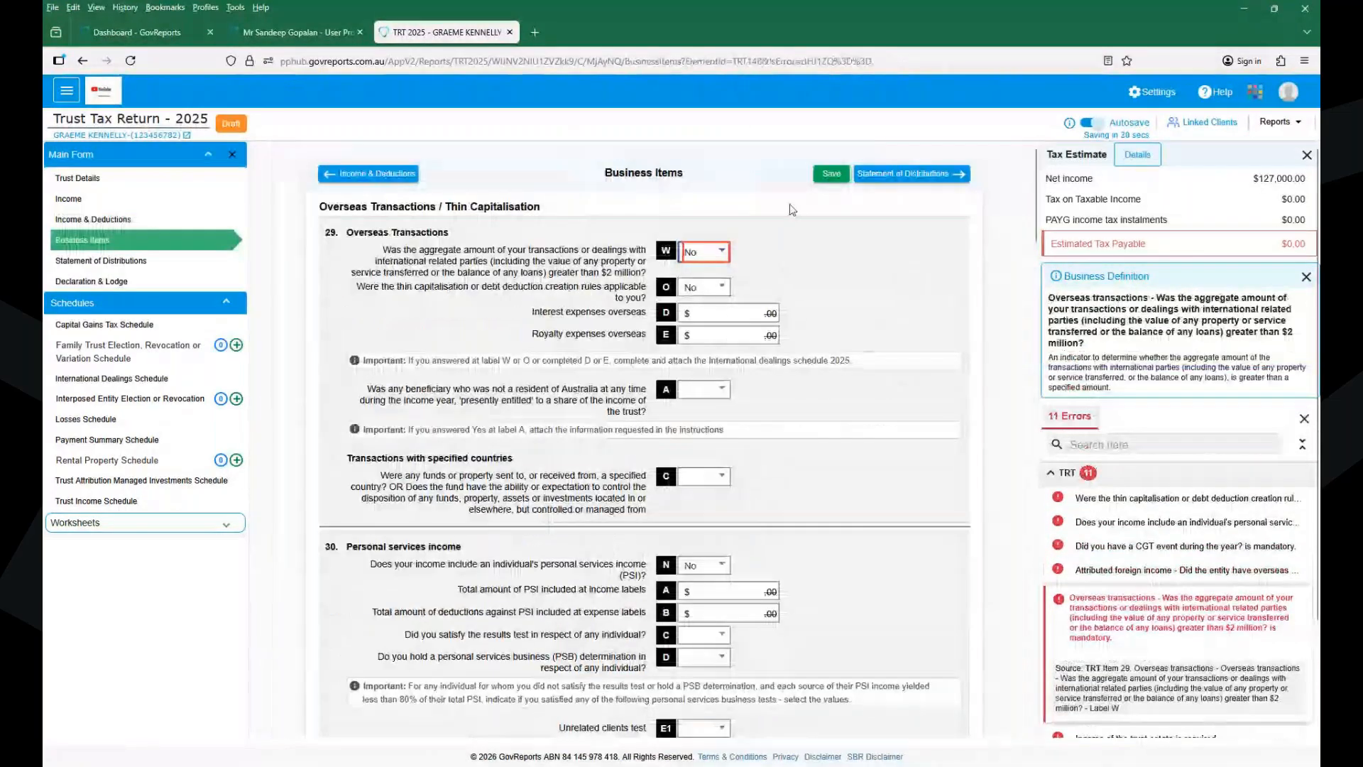
pyautogui.click(792, 210)
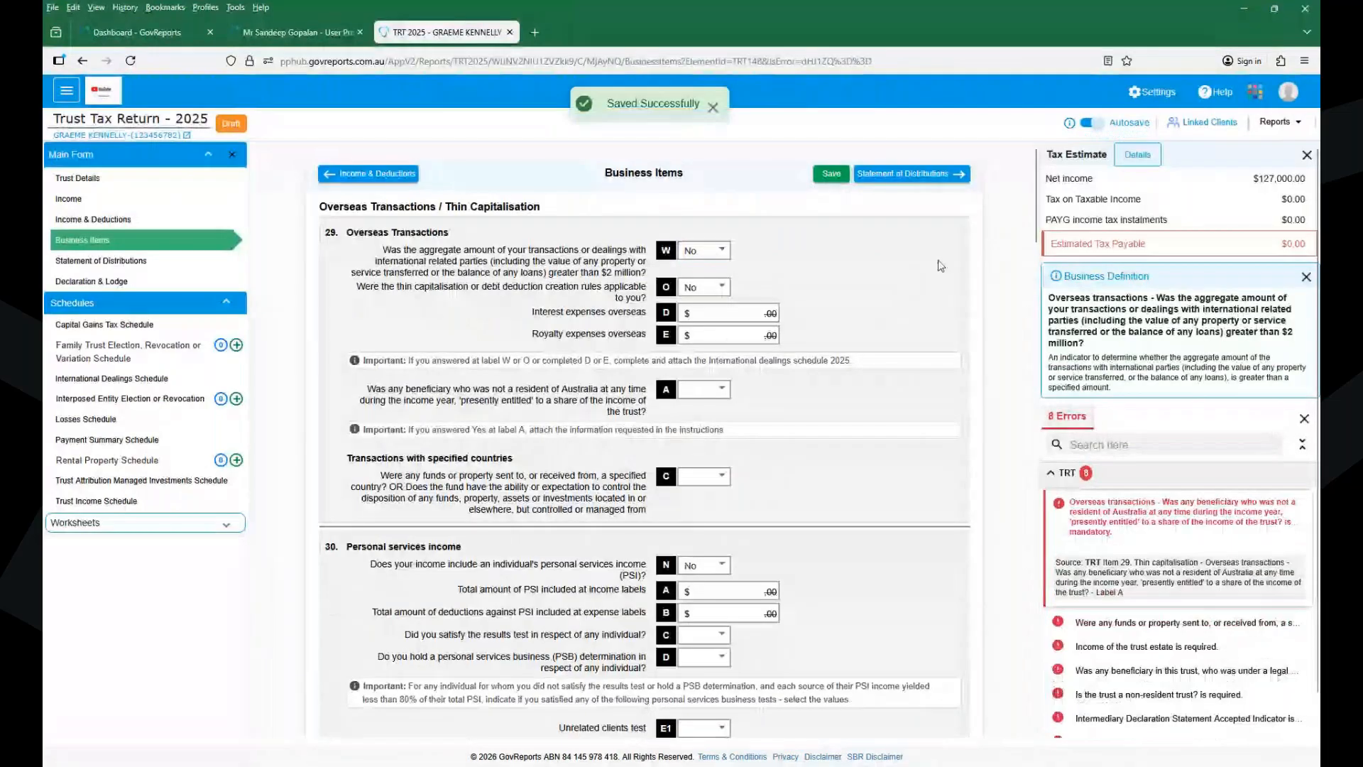
# - Answer No to specified countries and non-resident beneficiary, mark the trust Resident, and save
pyautogui.click(1058, 622)
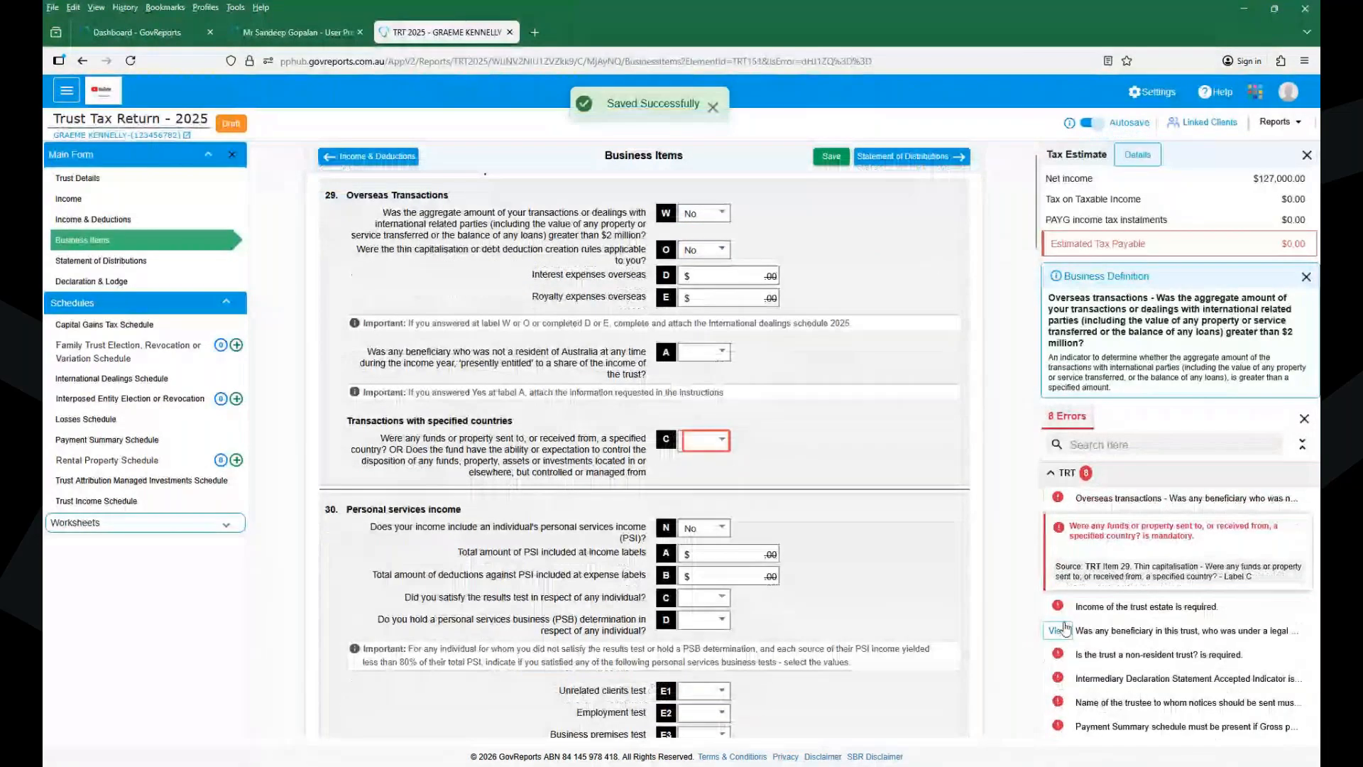
pyautogui.press('n')
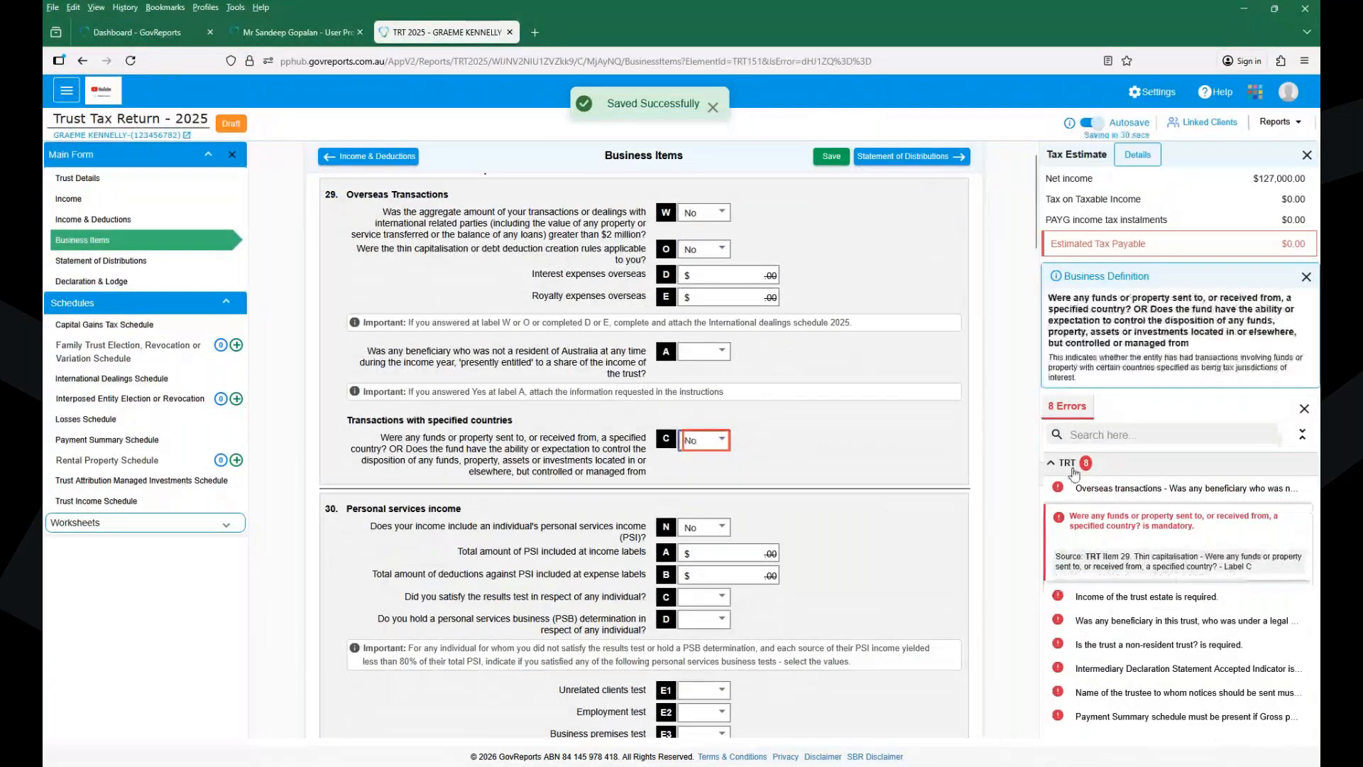
pyautogui.click(1075, 488)
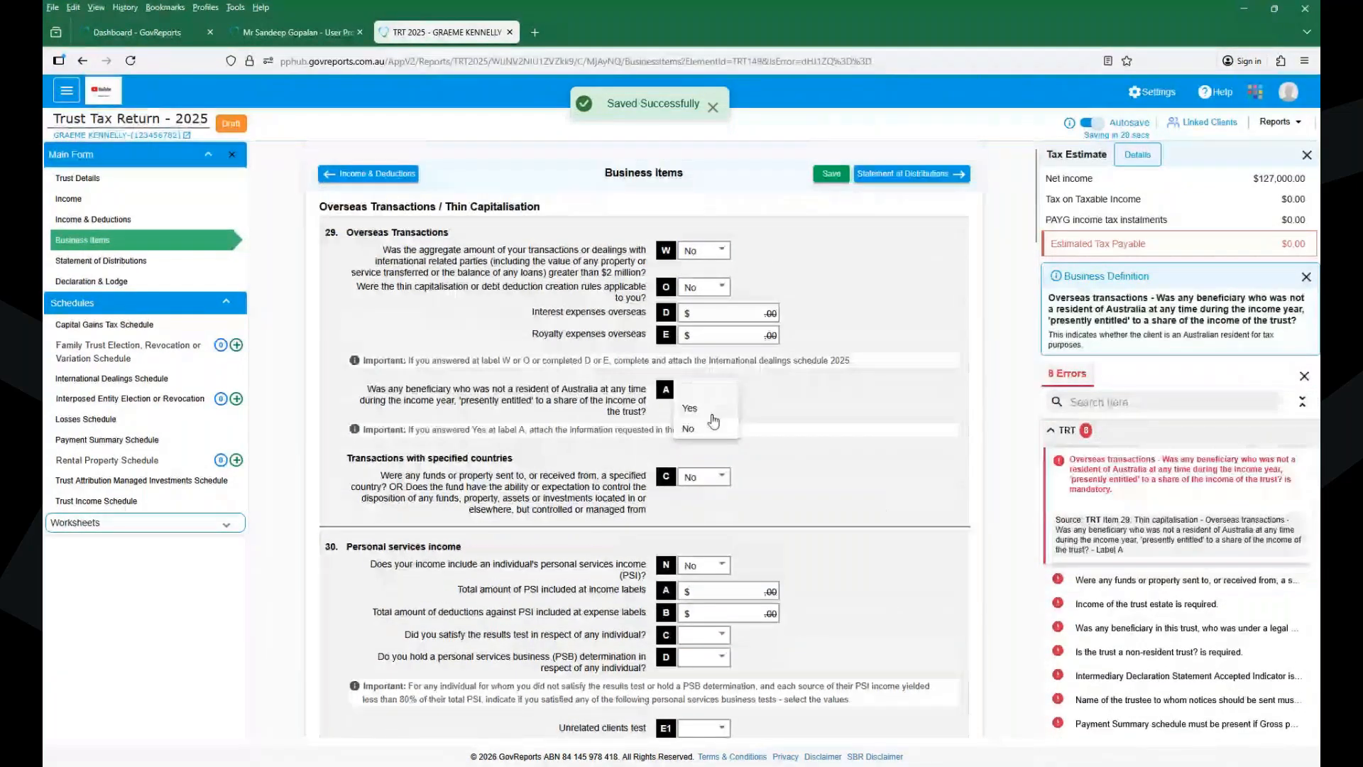
pyautogui.click(713, 425)
pyautogui.click(832, 176)
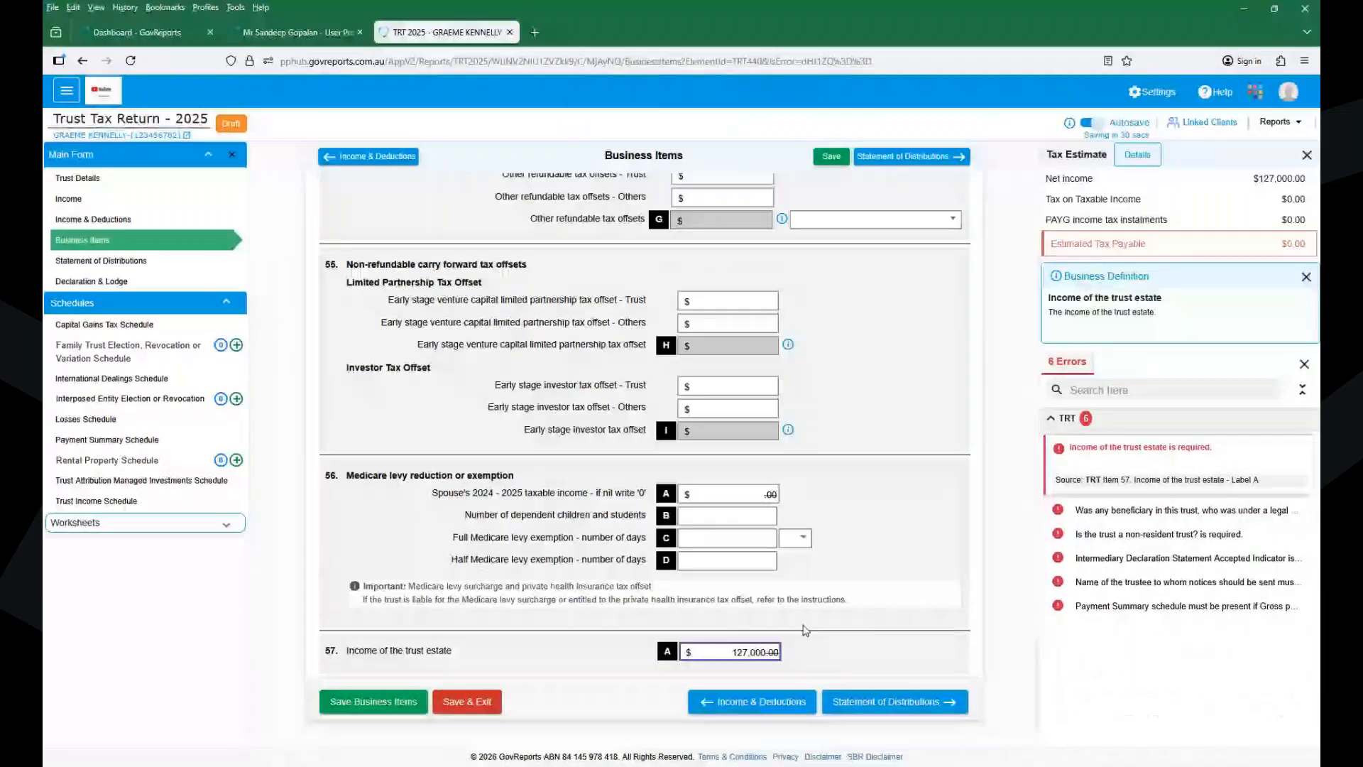
pyautogui.click(899, 586)
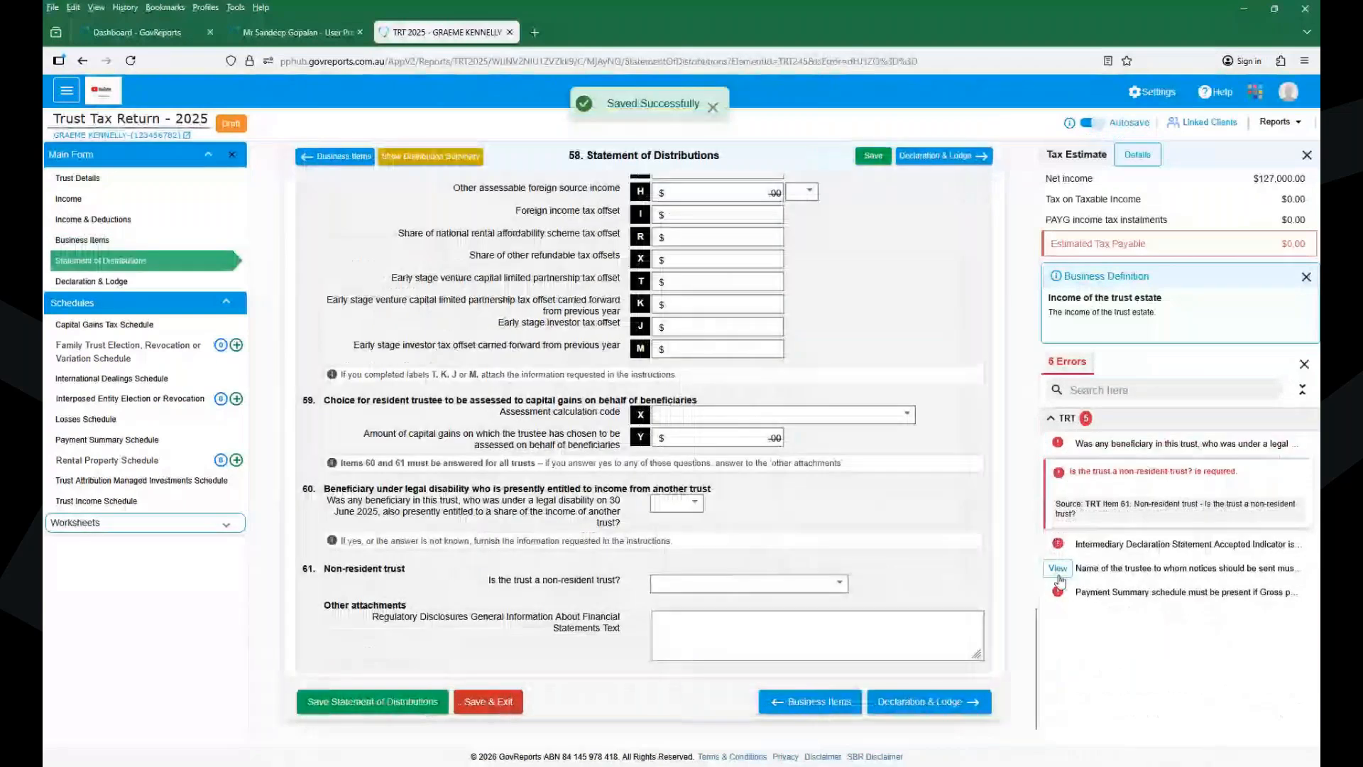
pyautogui.click(1058, 568)
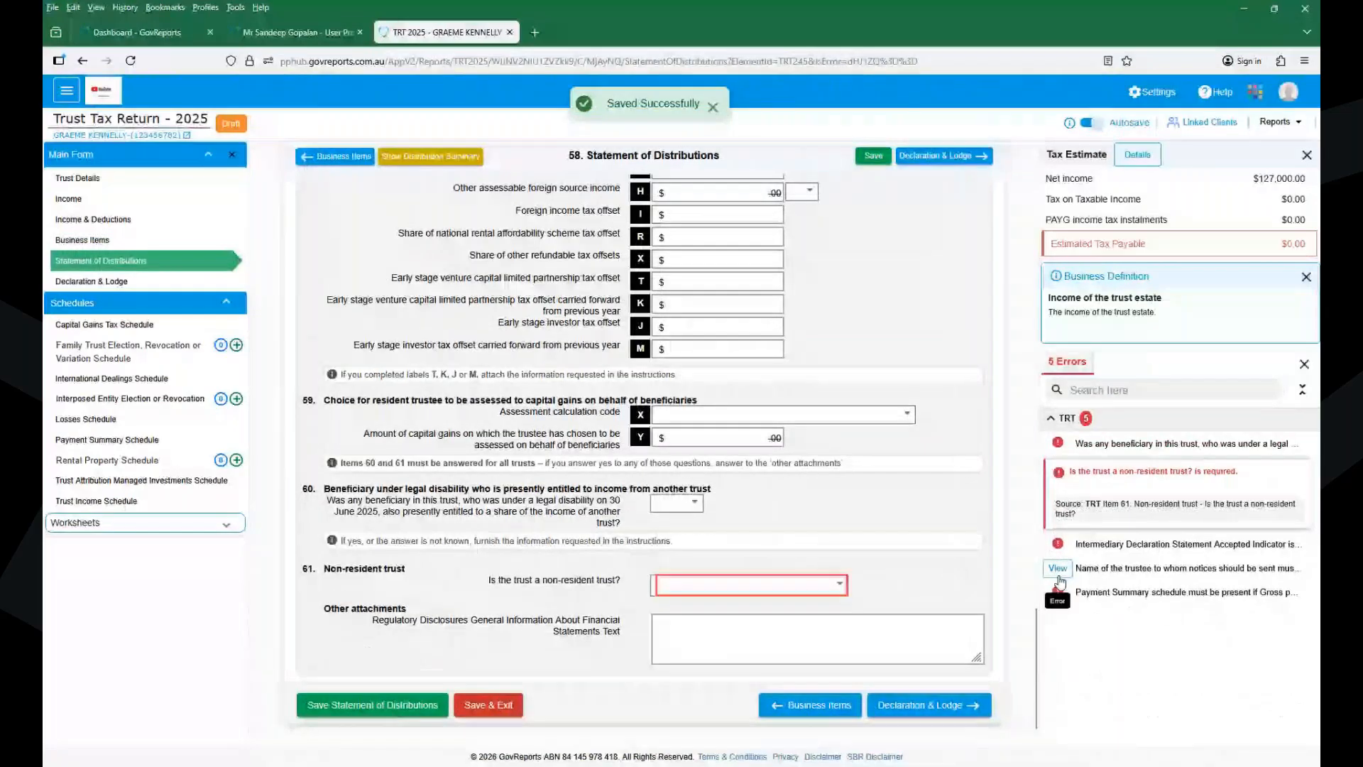
pyautogui.press('r')
pyautogui.click(860, 162)
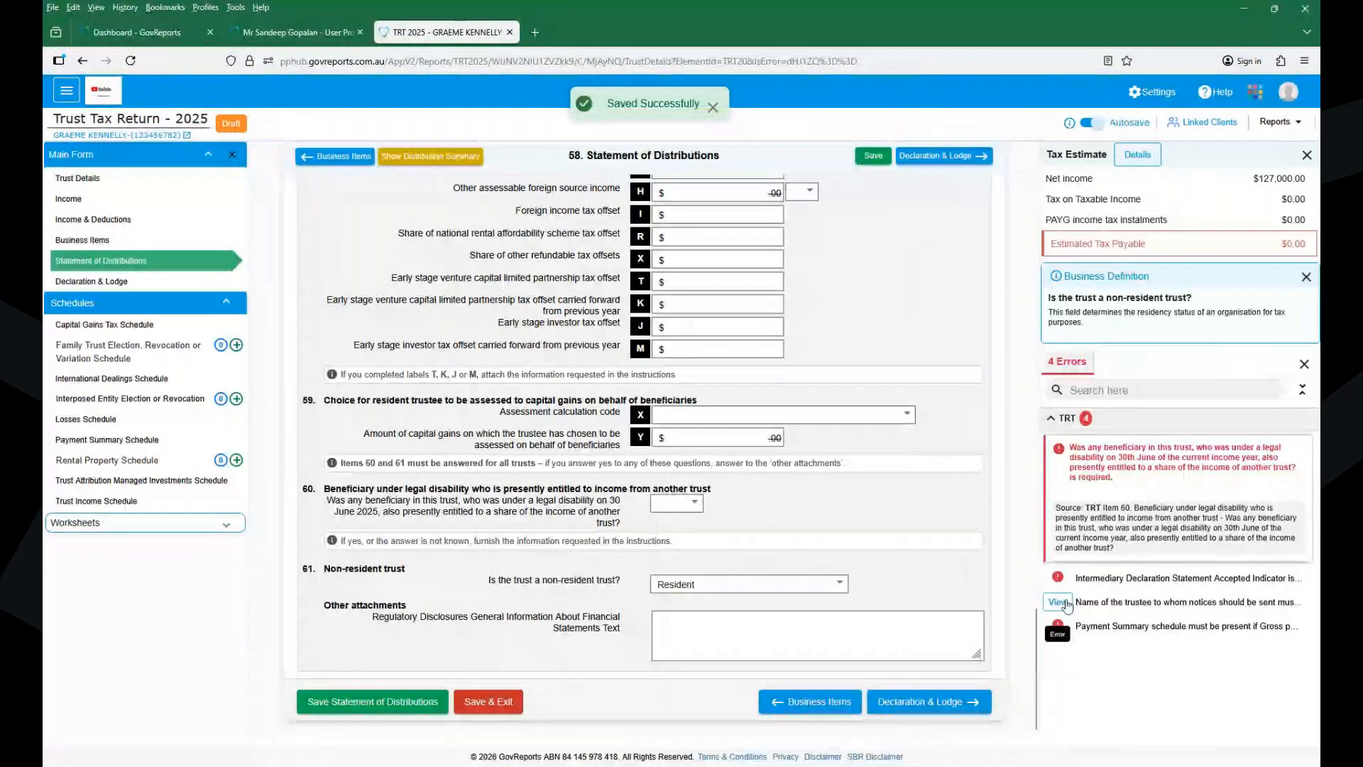
pyautogui.click(1185, 602)
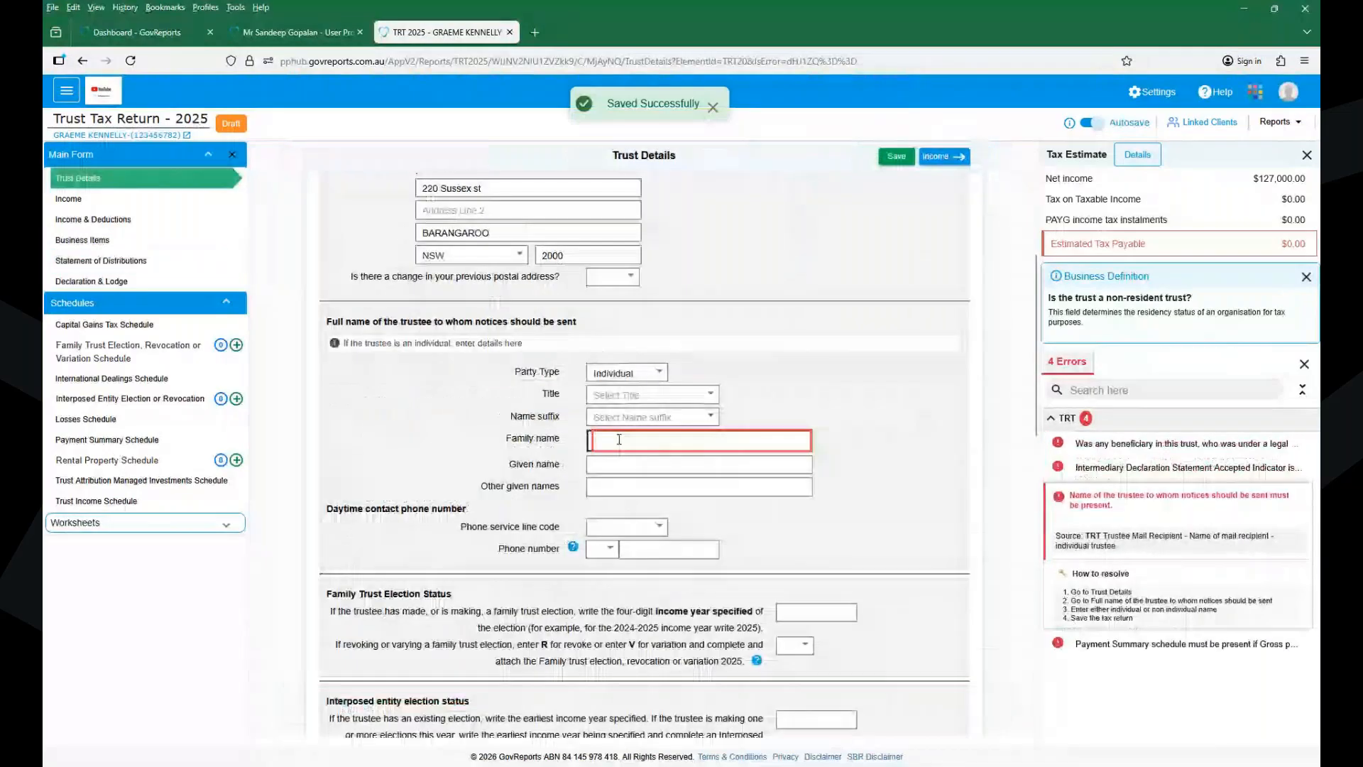
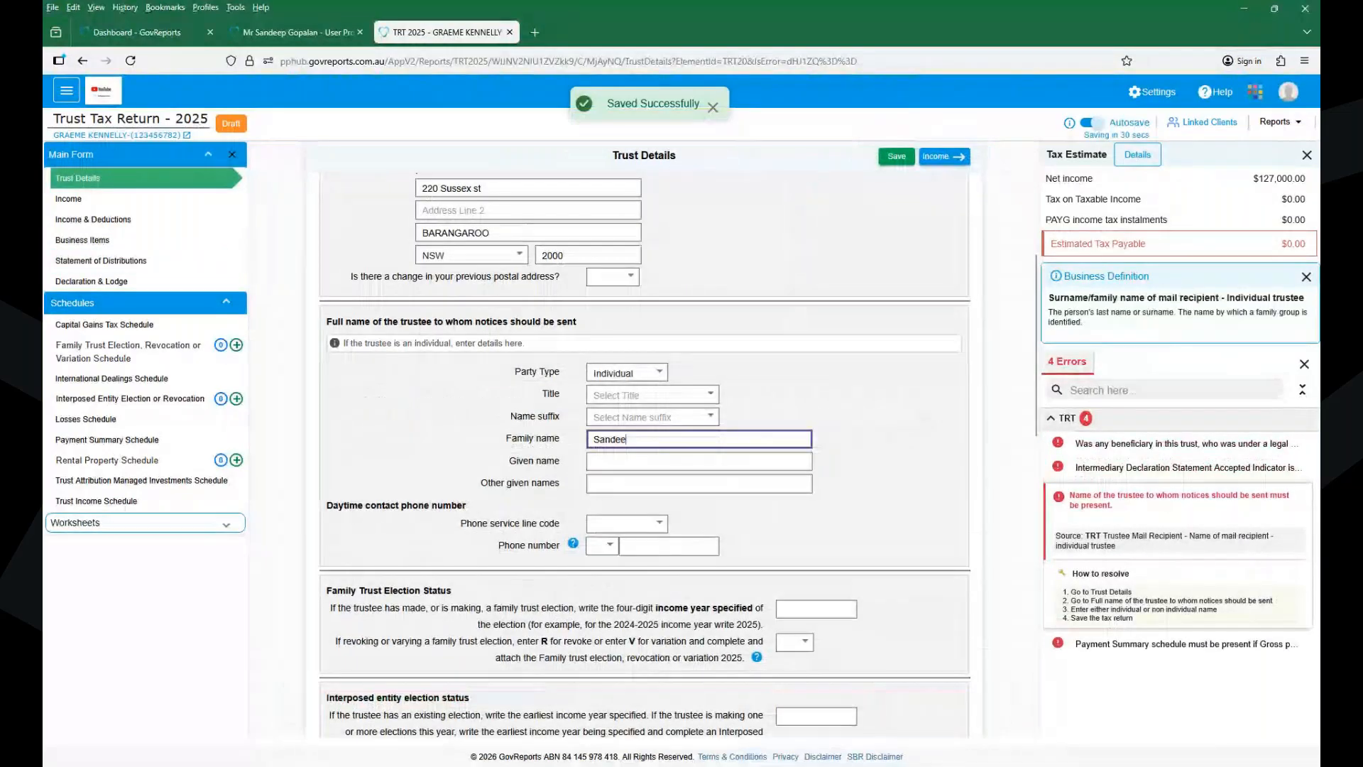
# - Enter the trustee's family and given names and save them
pyautogui.press('Tab')
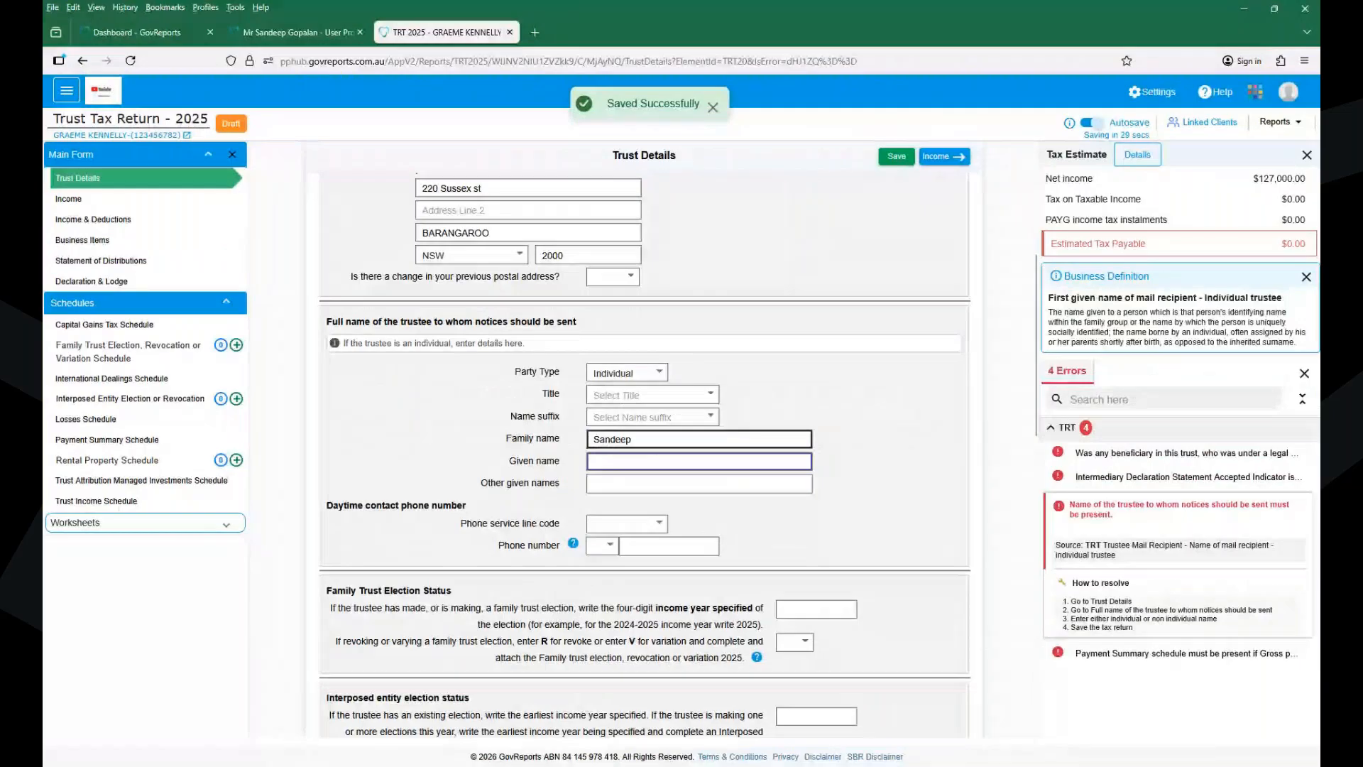
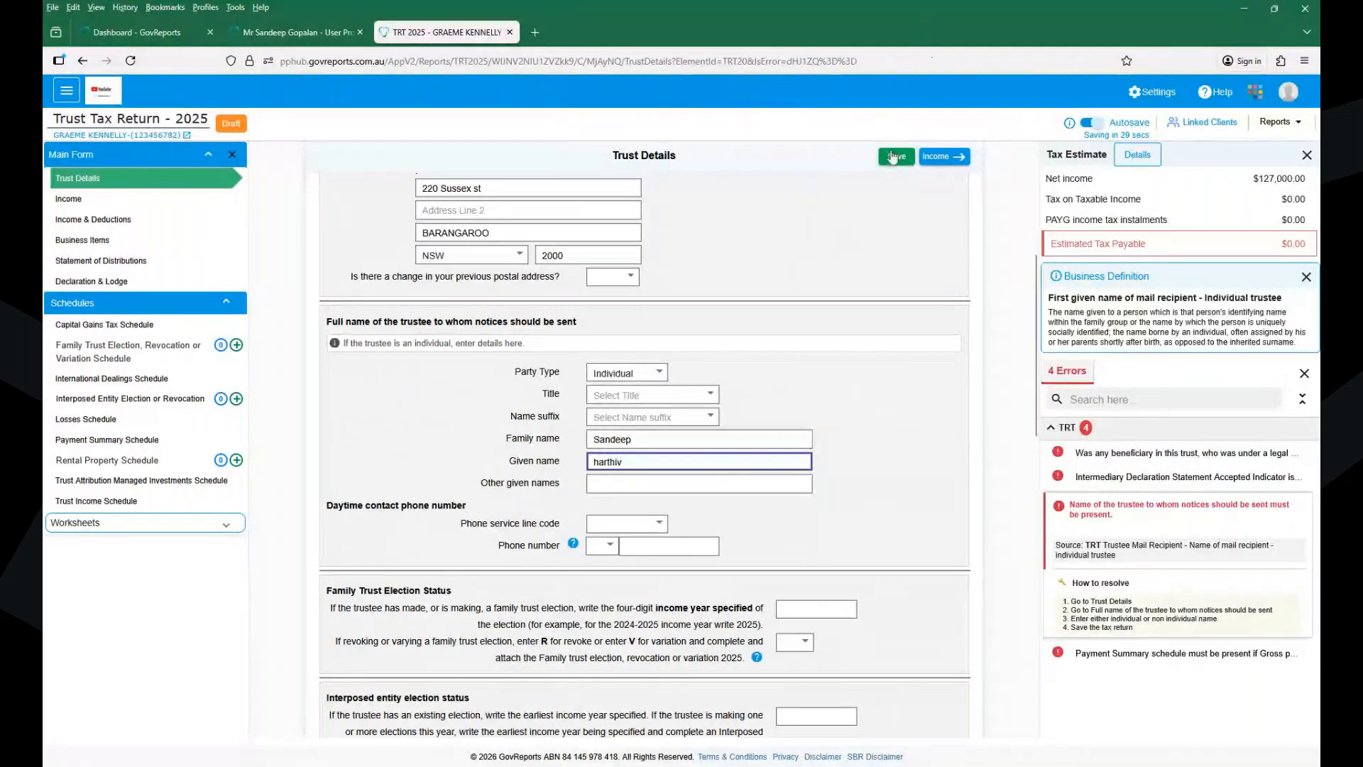
pyautogui.click(892, 157)
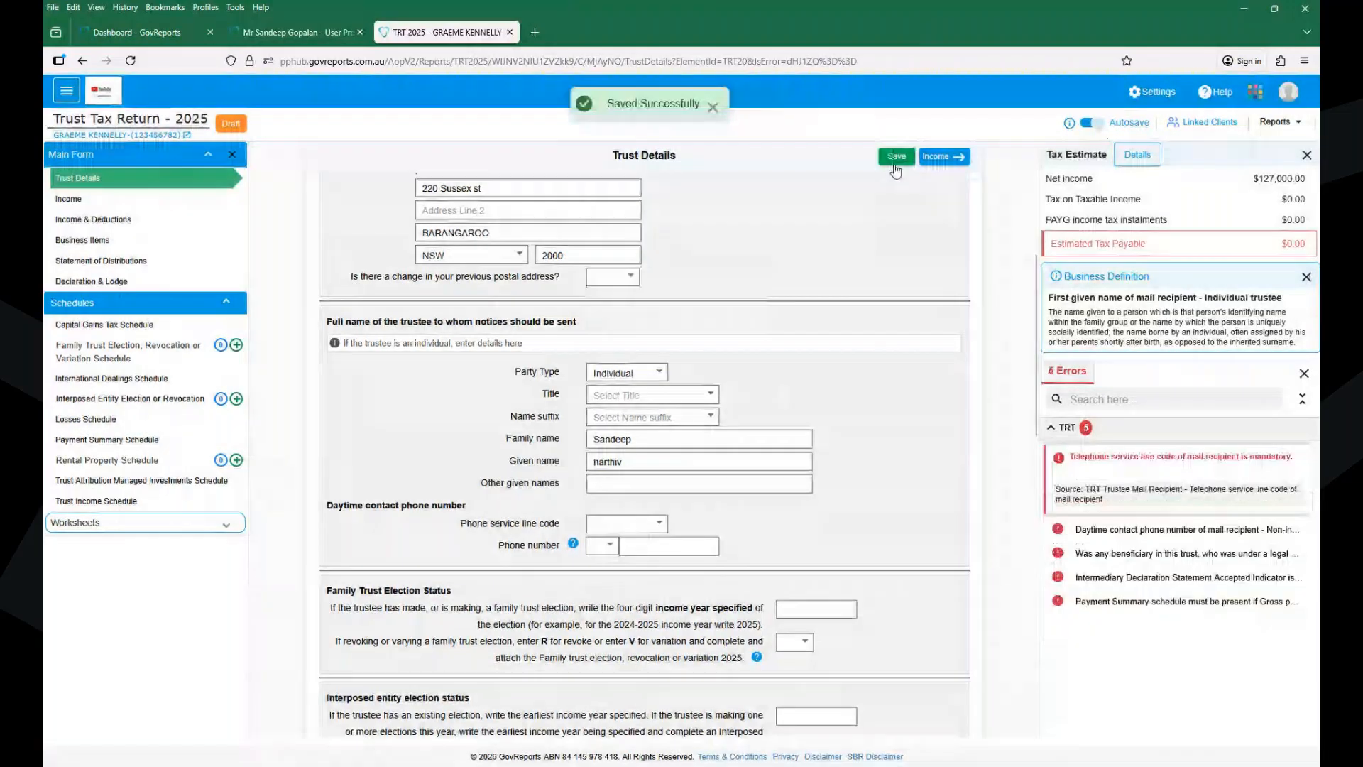
# - Add the trustee's daytime phone area code and number, then save
pyautogui.click(1058, 528)
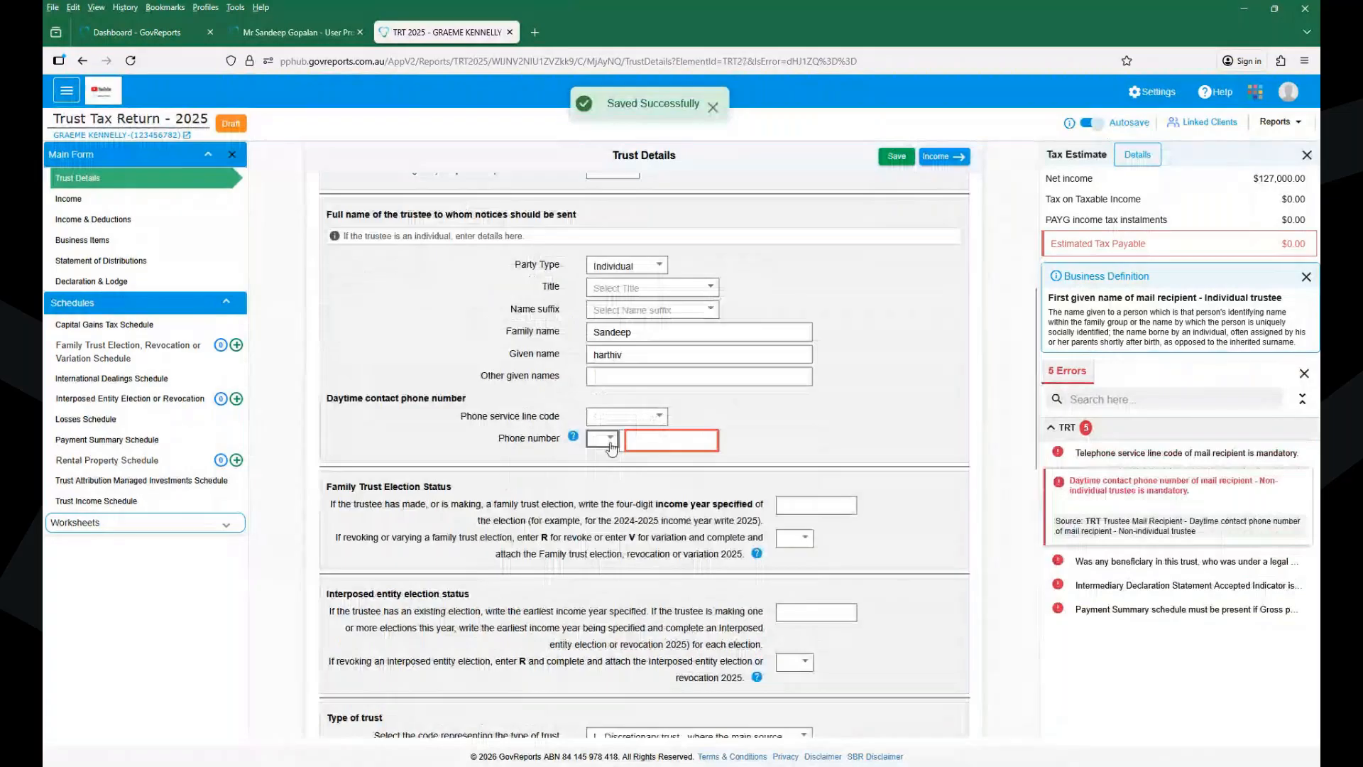
pyautogui.click(602, 438)
pyautogui.press('Tab')
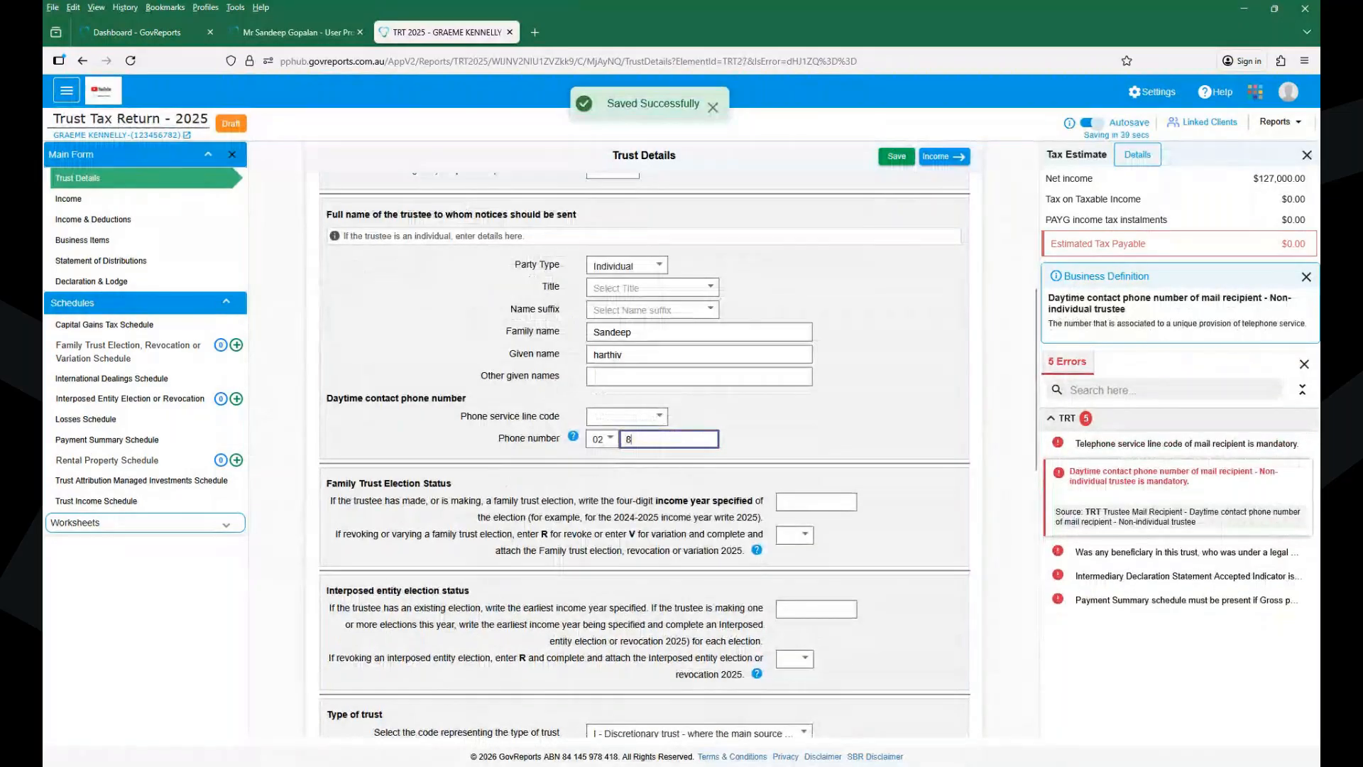
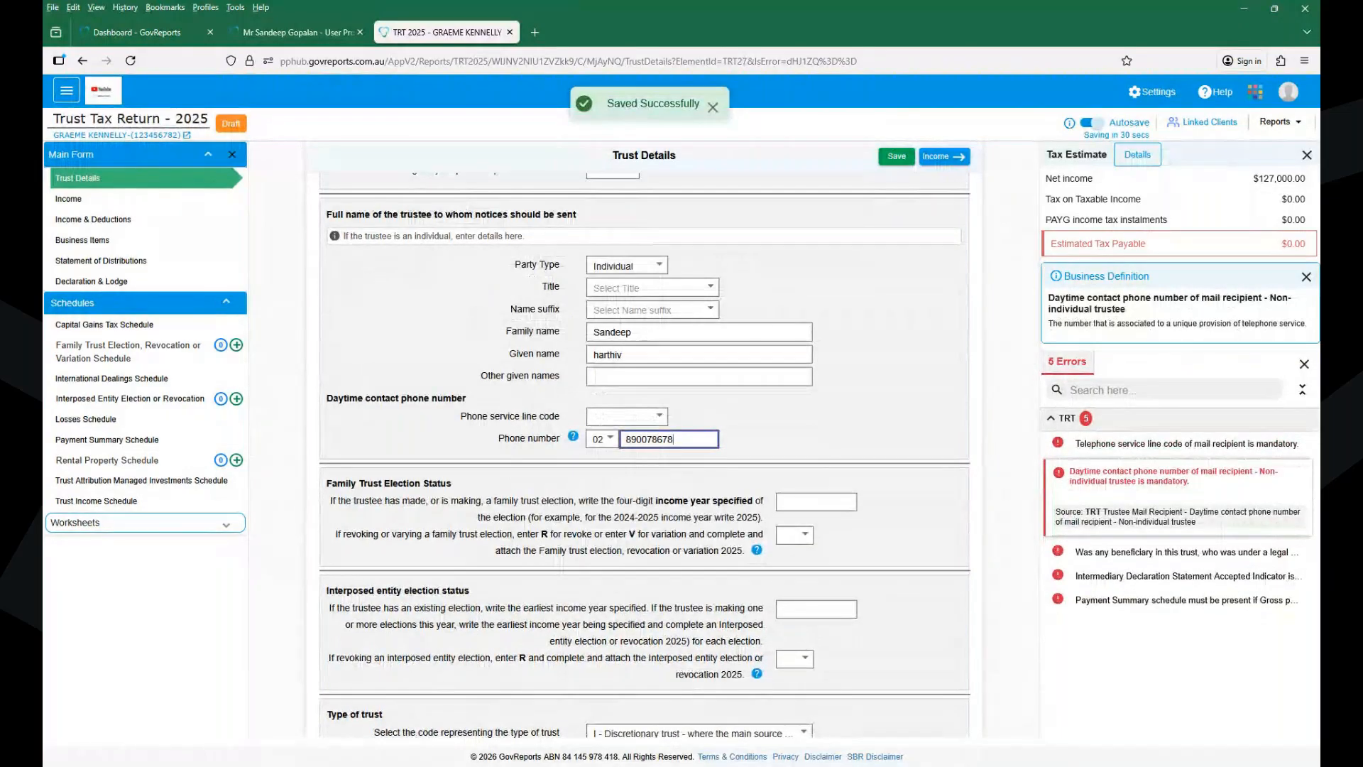
pyautogui.click(896, 163)
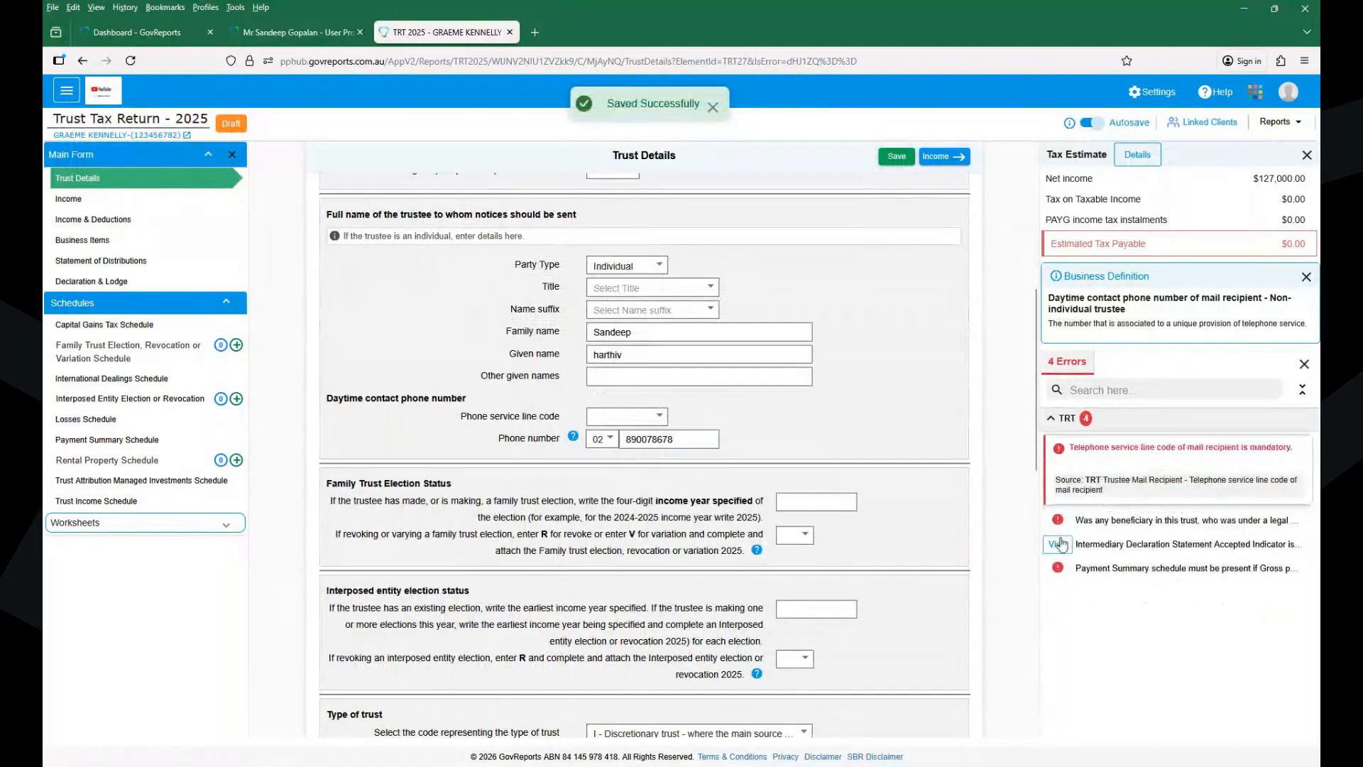
# - Set gross payments where ABN not quoted (label C) to 0 and save
pyautogui.click(1056, 569)
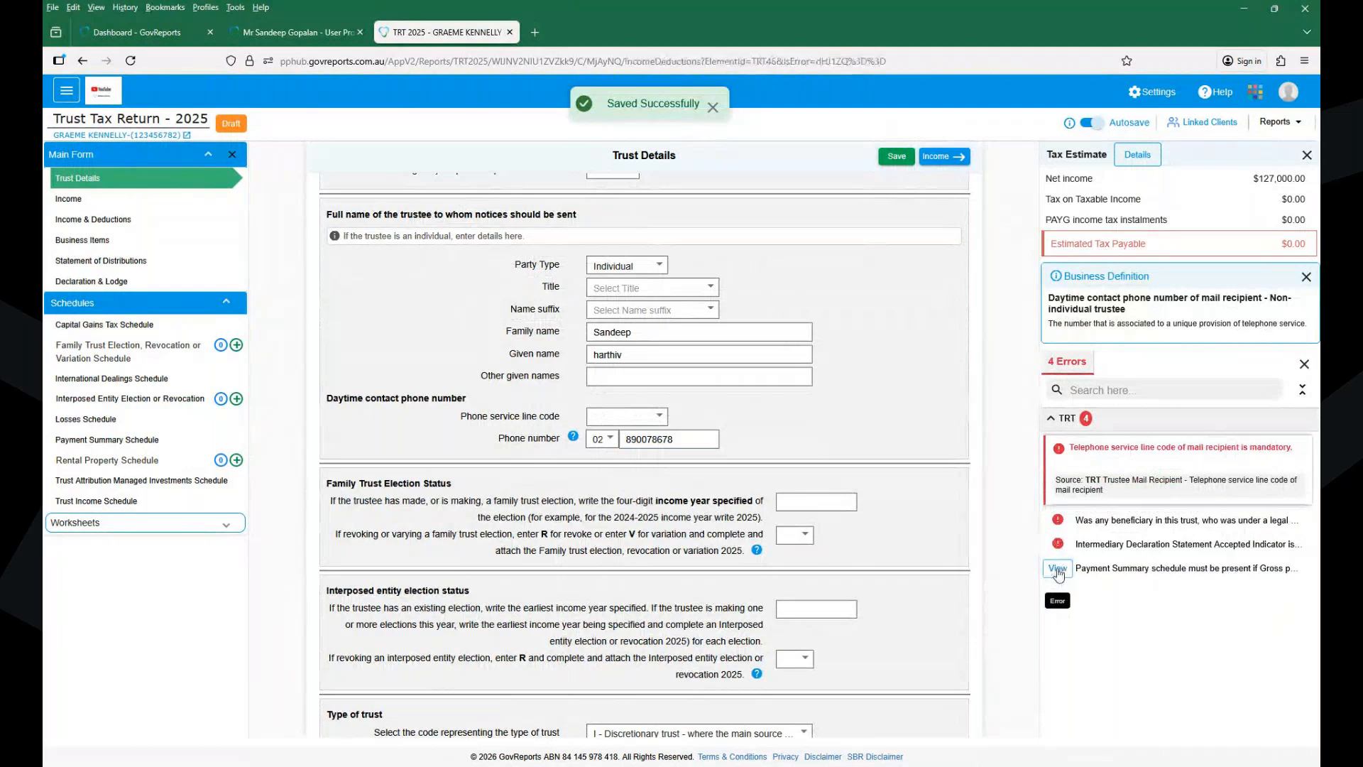
pyautogui.click(522, 269)
pyautogui.write('0')
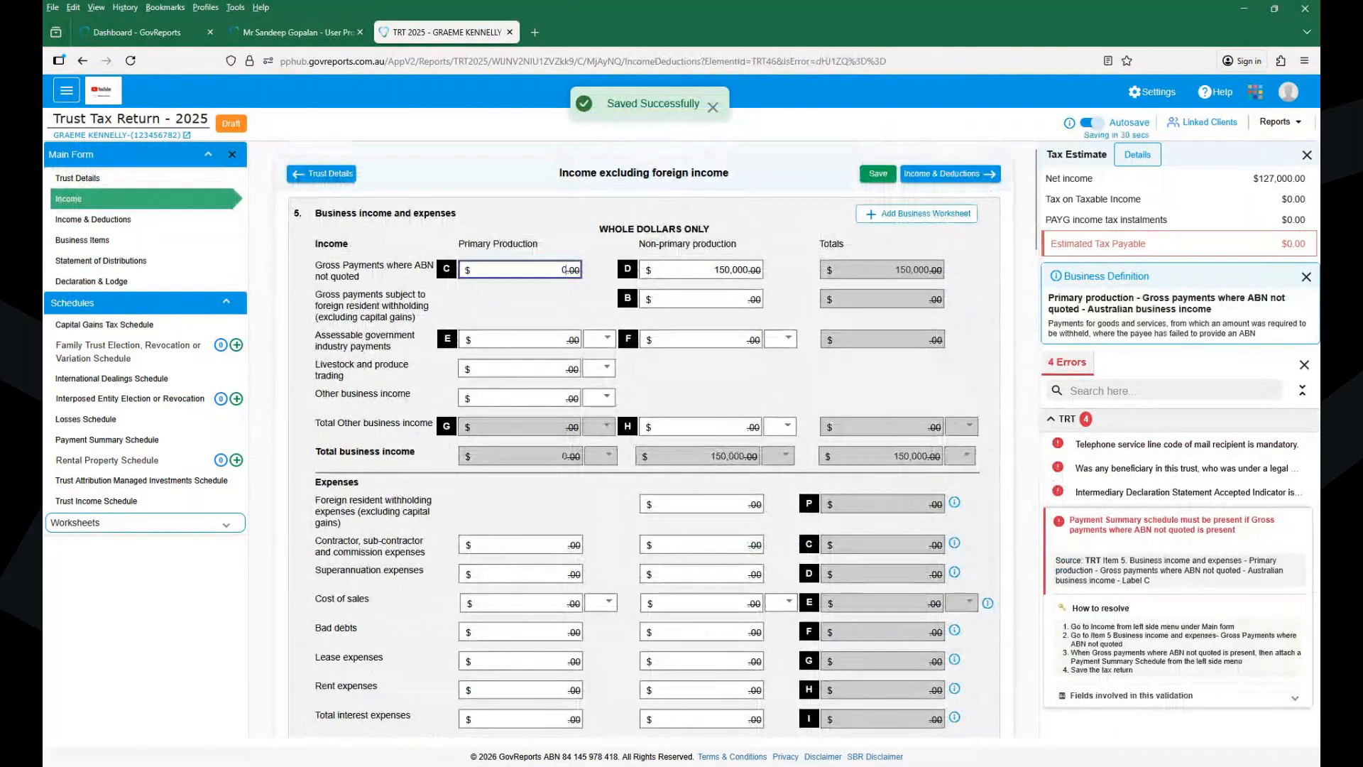
pyautogui.click(878, 174)
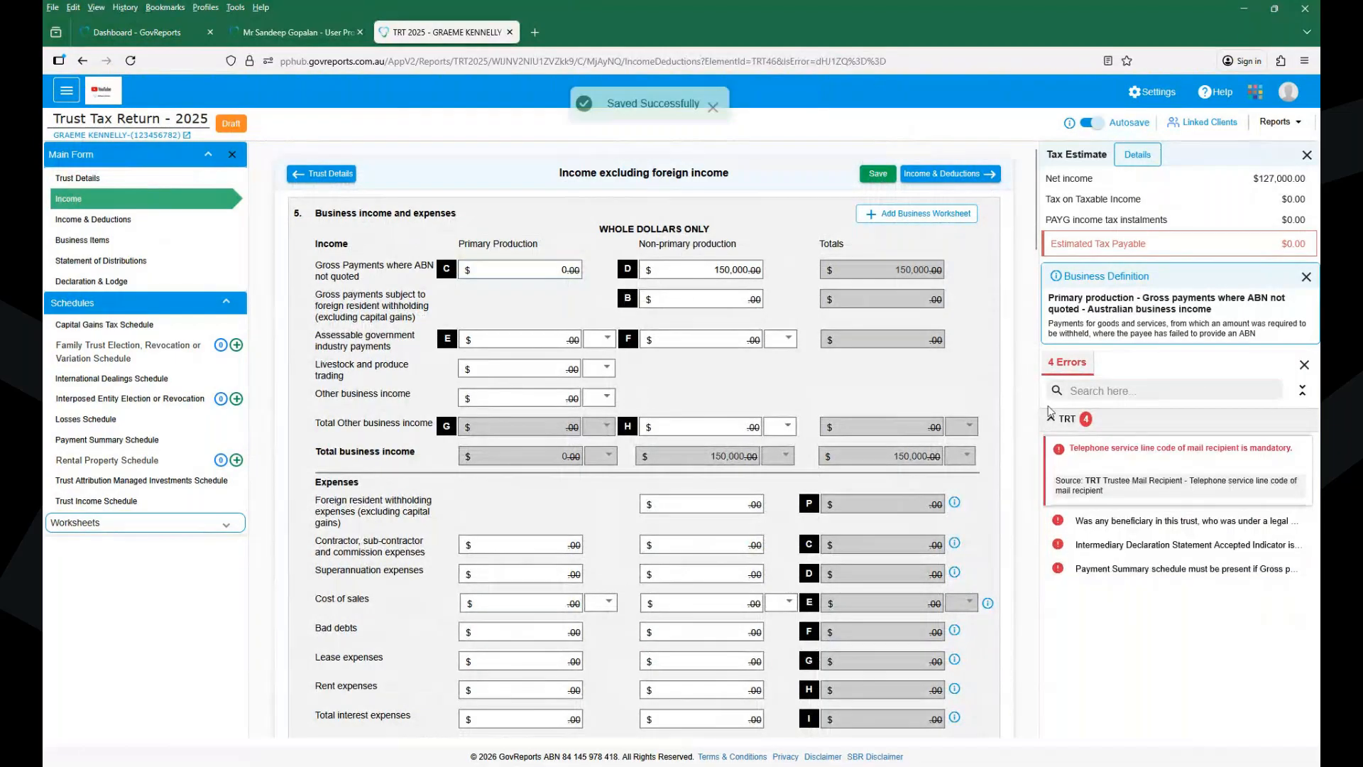
# - Set the phone service line code to Landline and save
pyautogui.click(1057, 450)
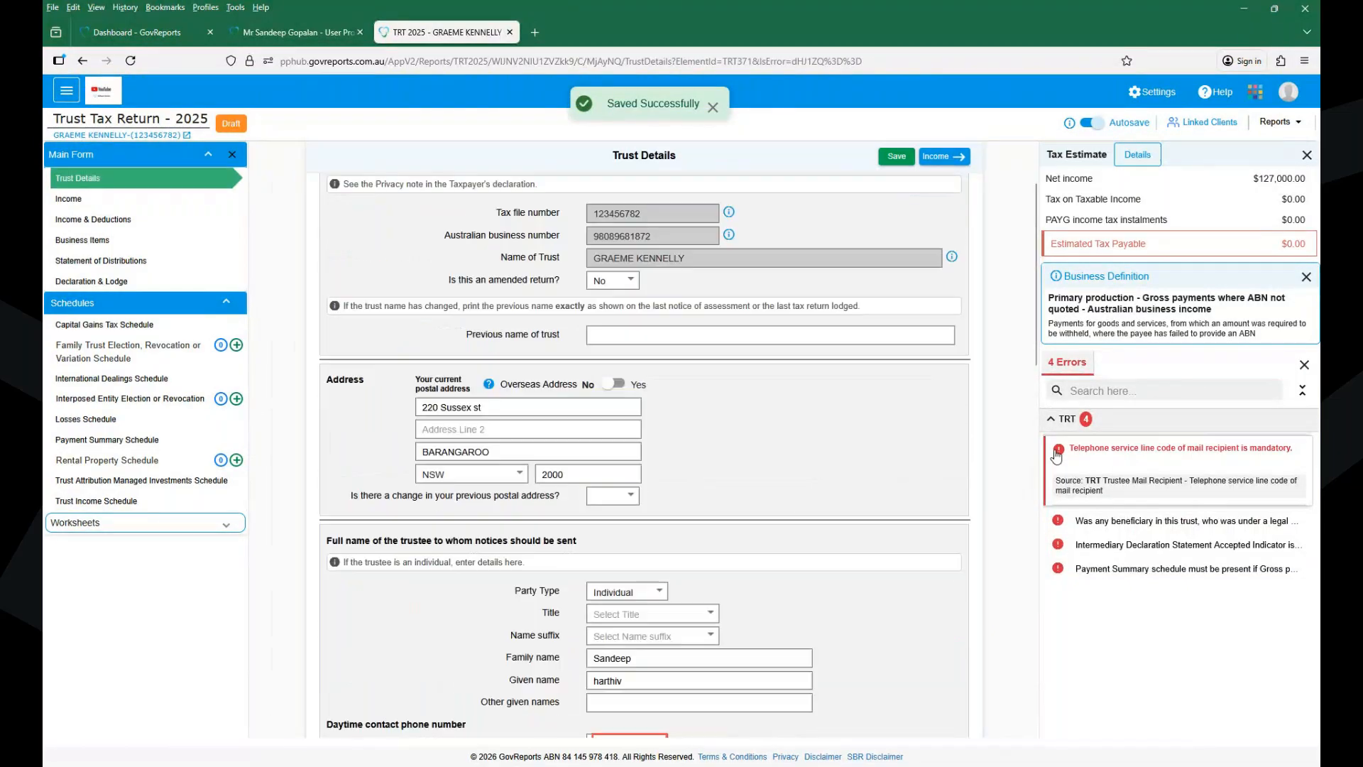
pyautogui.click(615, 440)
pyautogui.click(609, 457)
pyautogui.click(897, 158)
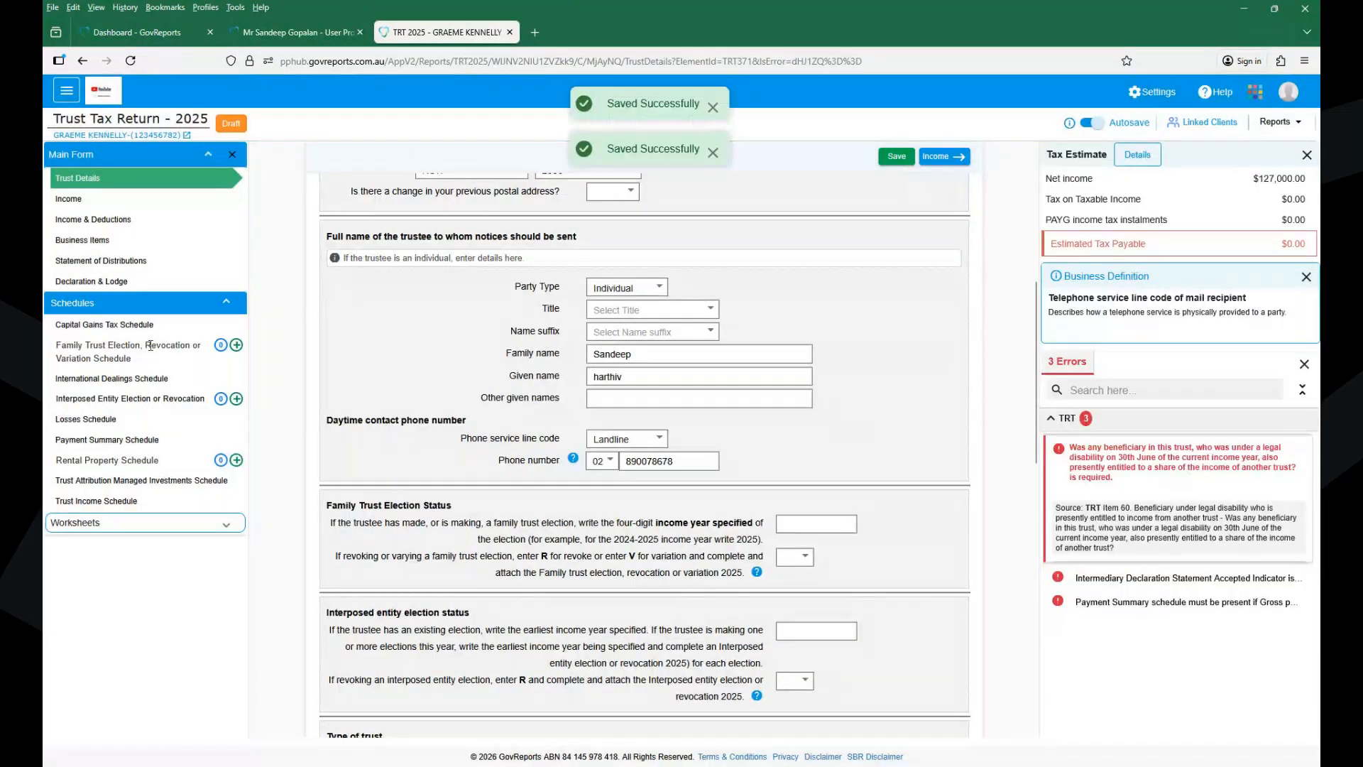
# - Go to Statement of Distributions, dismiss the Linked Clients list, and focus Distribution percentage
pyautogui.click(98, 262)
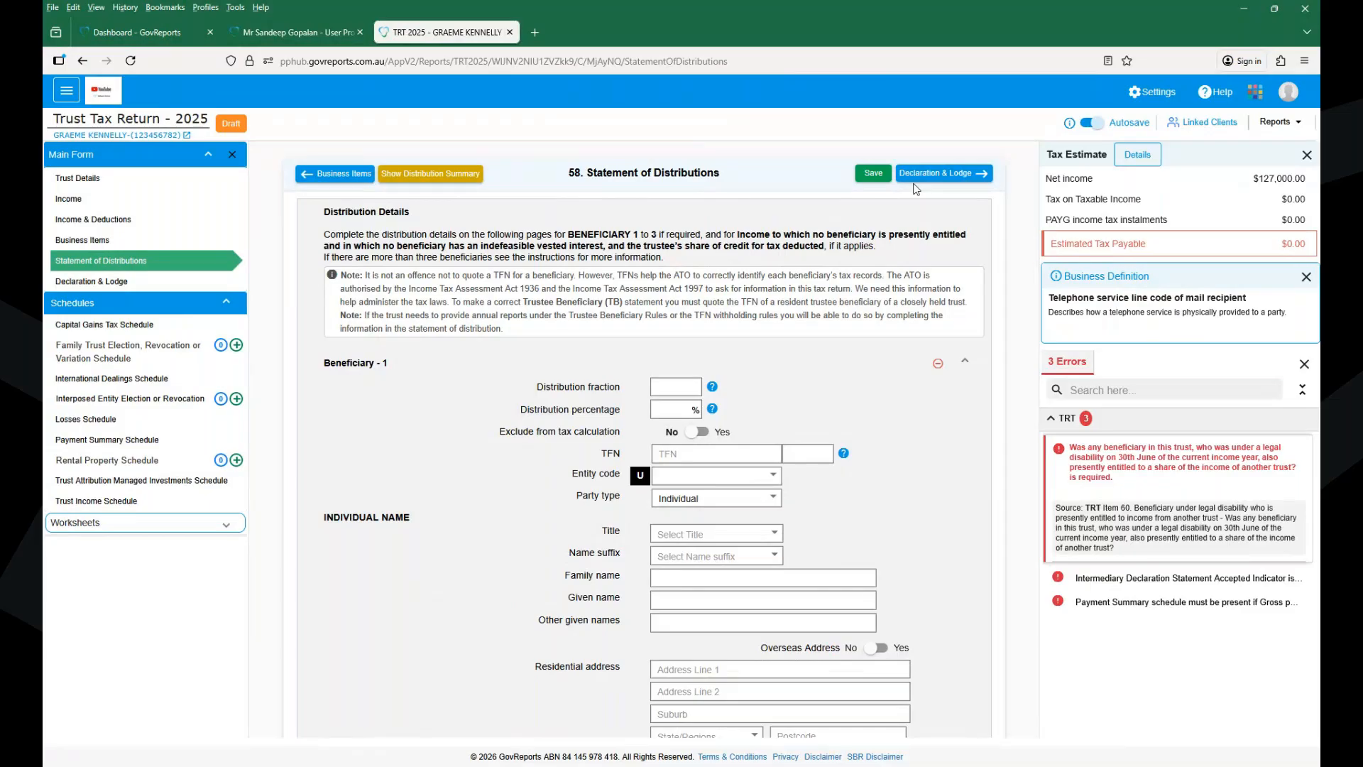
pyautogui.click(1205, 125)
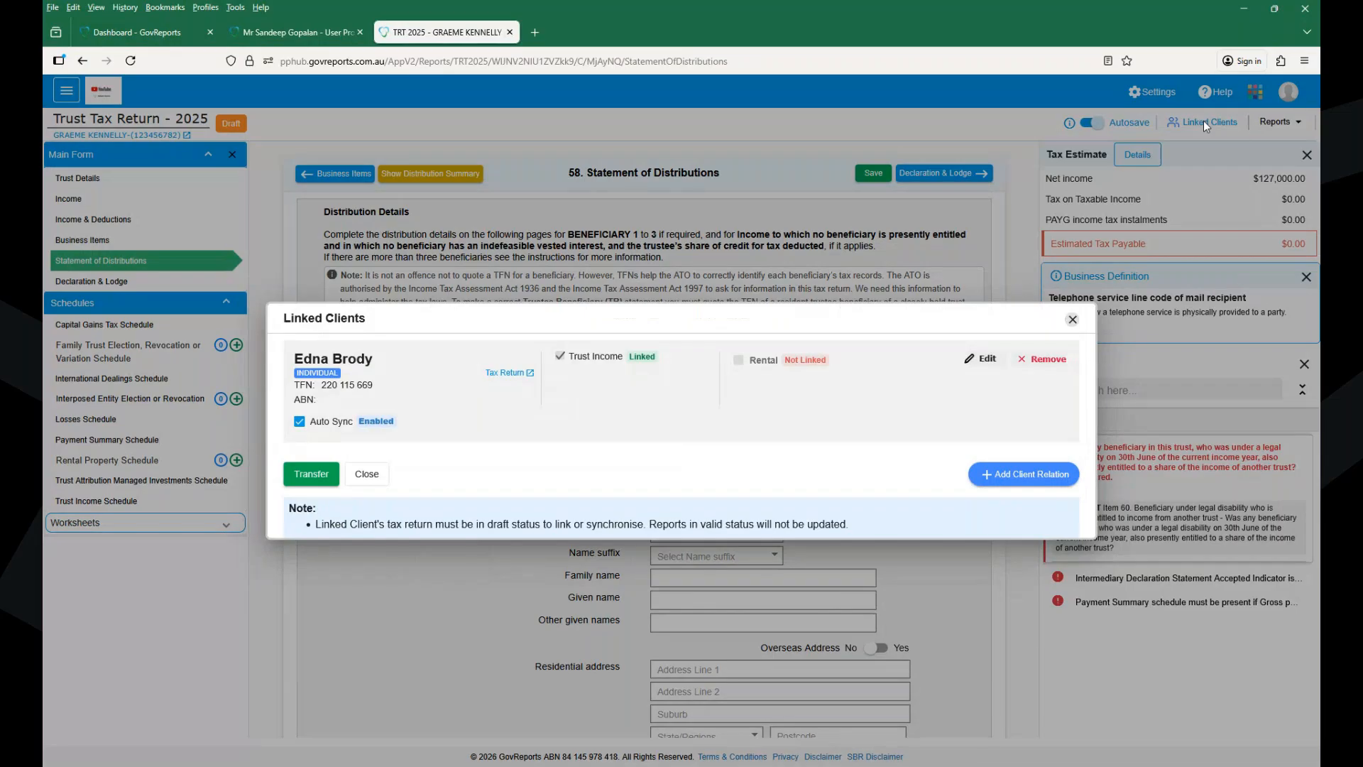
pyautogui.click(1073, 320)
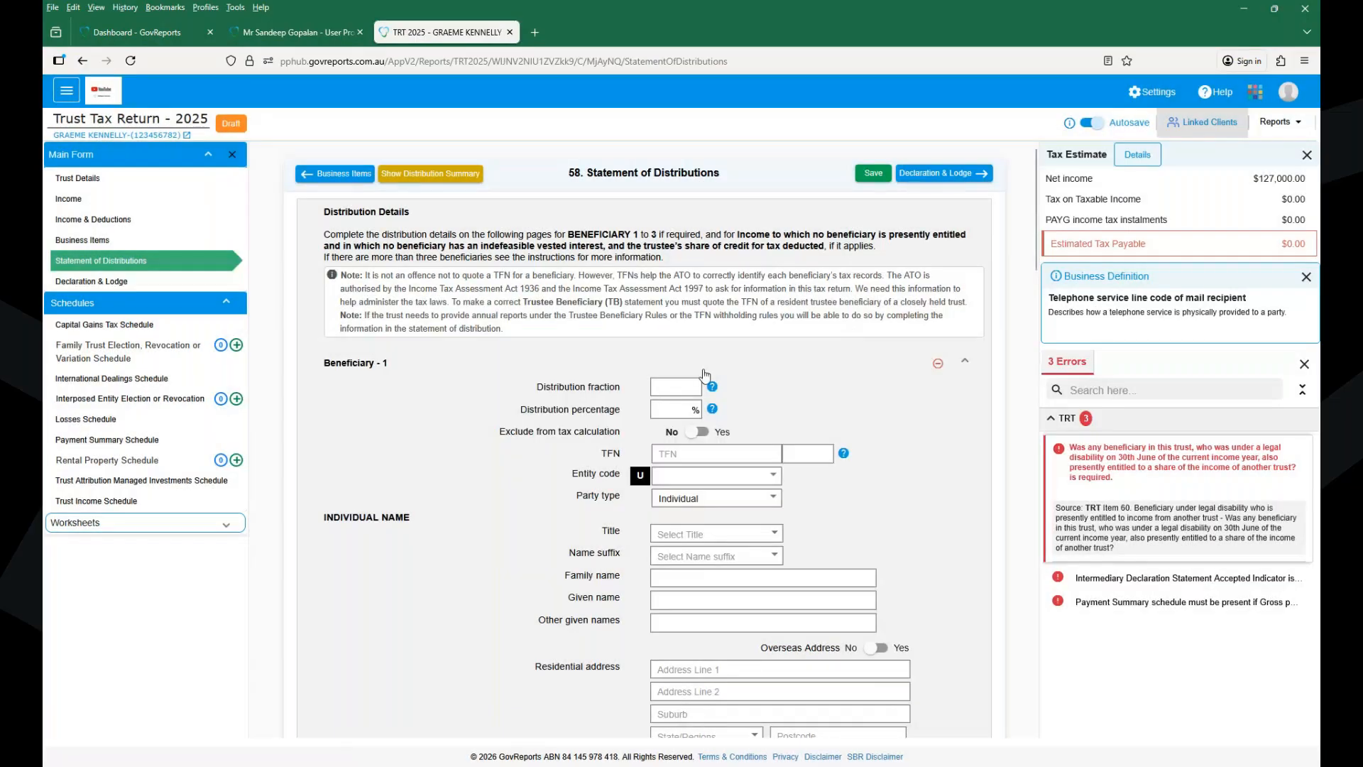
pyautogui.click(660, 410)
# - Fill Beneficiary 1 from the linked individual client's TFN suggestion
pyautogui.click(684, 453)
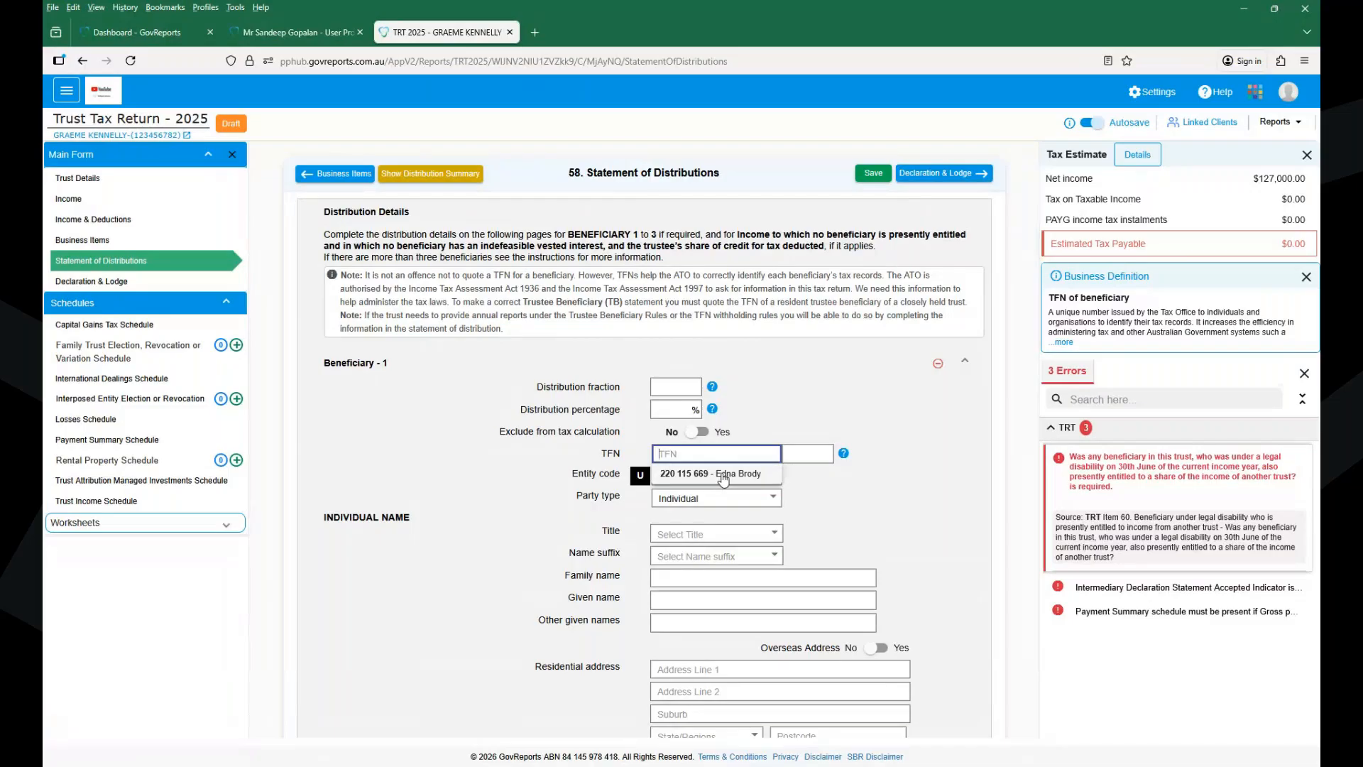
pyautogui.click(723, 473)
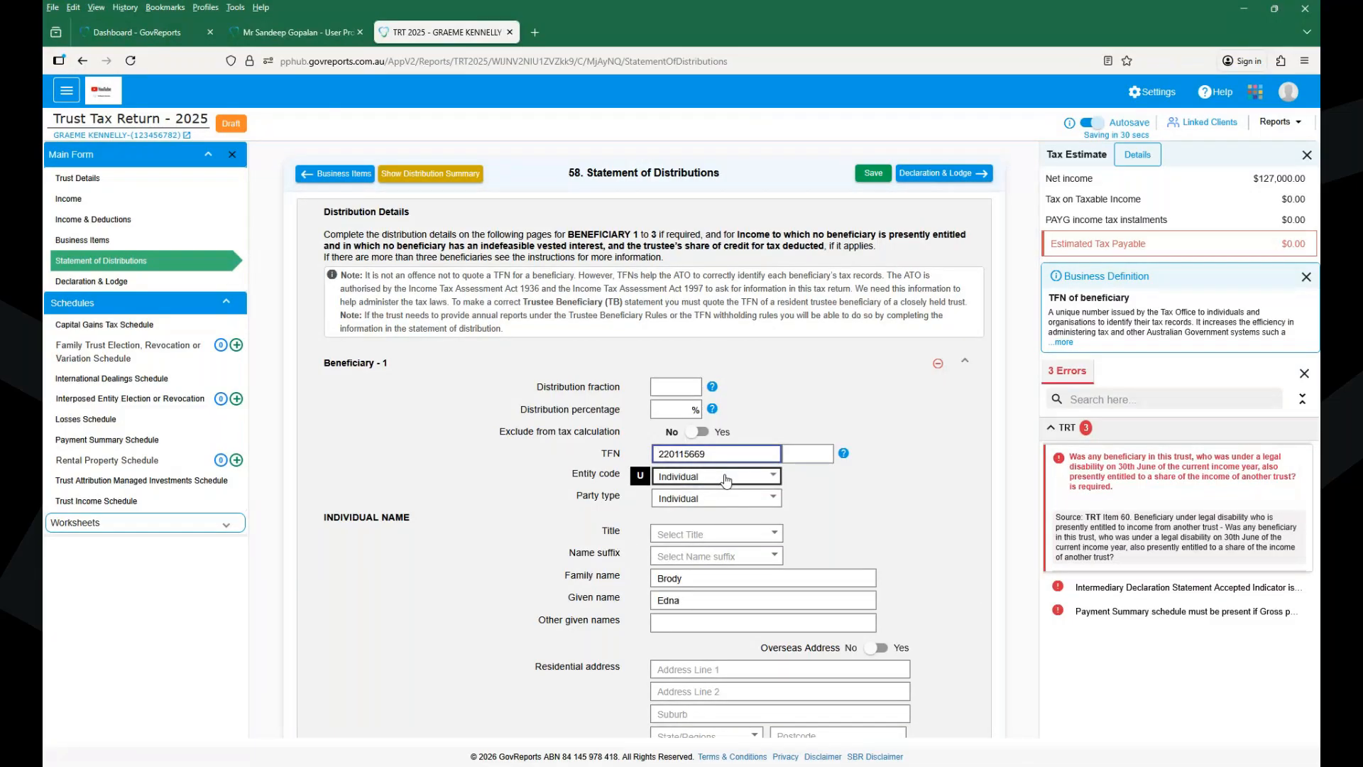
pyautogui.scroll(-5, 726, 481)
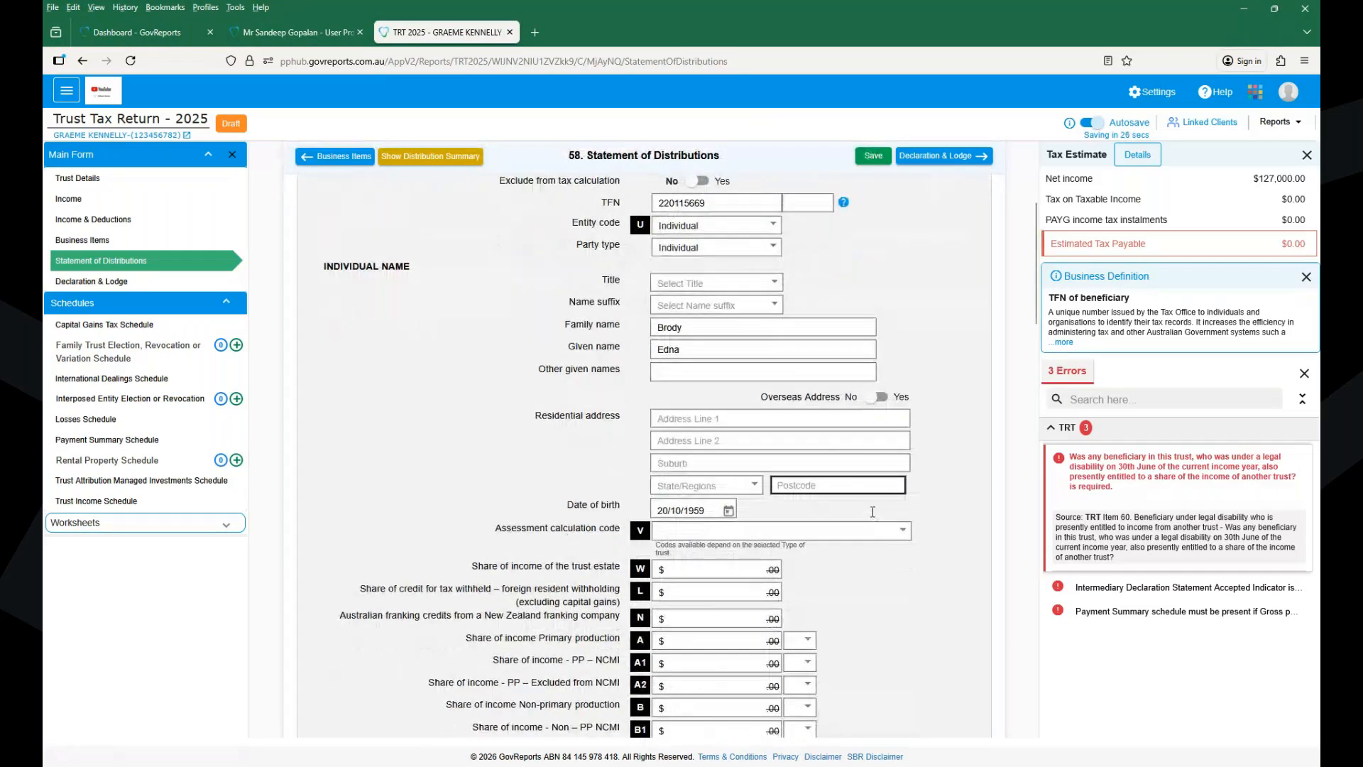
pyautogui.scroll(-8, 713, 586)
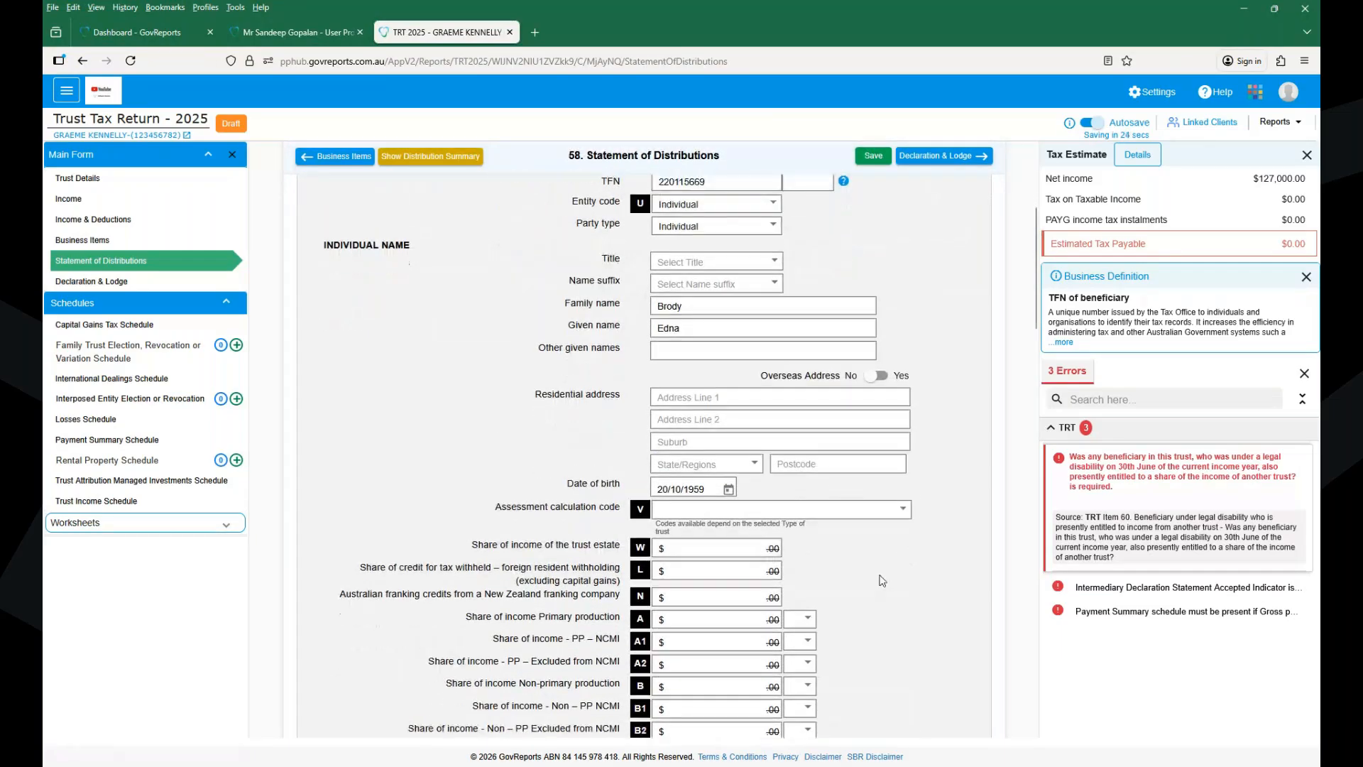
pyautogui.scroll(12, 882, 580)
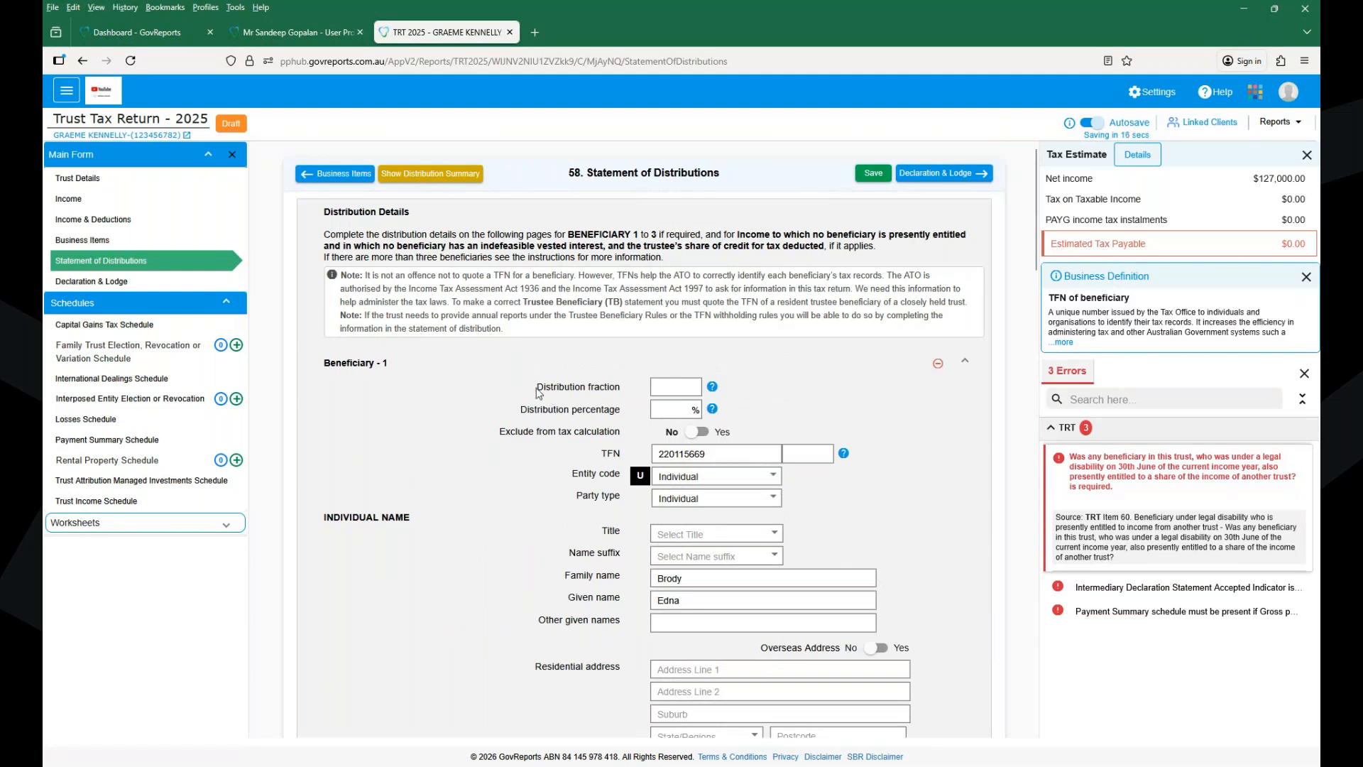
# - Give Beneficiary 1 a 90% distribution percentage and save the statement
pyautogui.moveTo(538, 390); pyautogui.dragTo(619, 404)
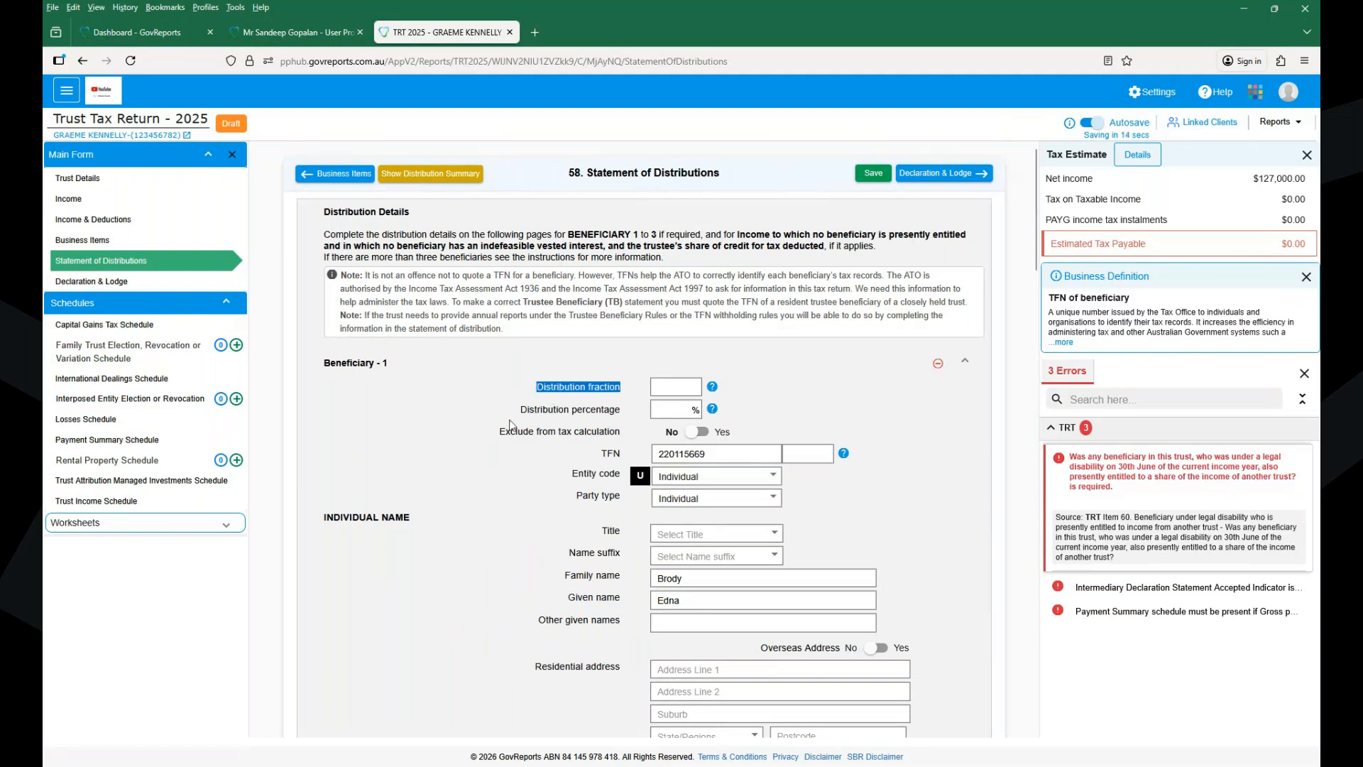
pyautogui.click(668, 412)
pyautogui.click(669, 412)
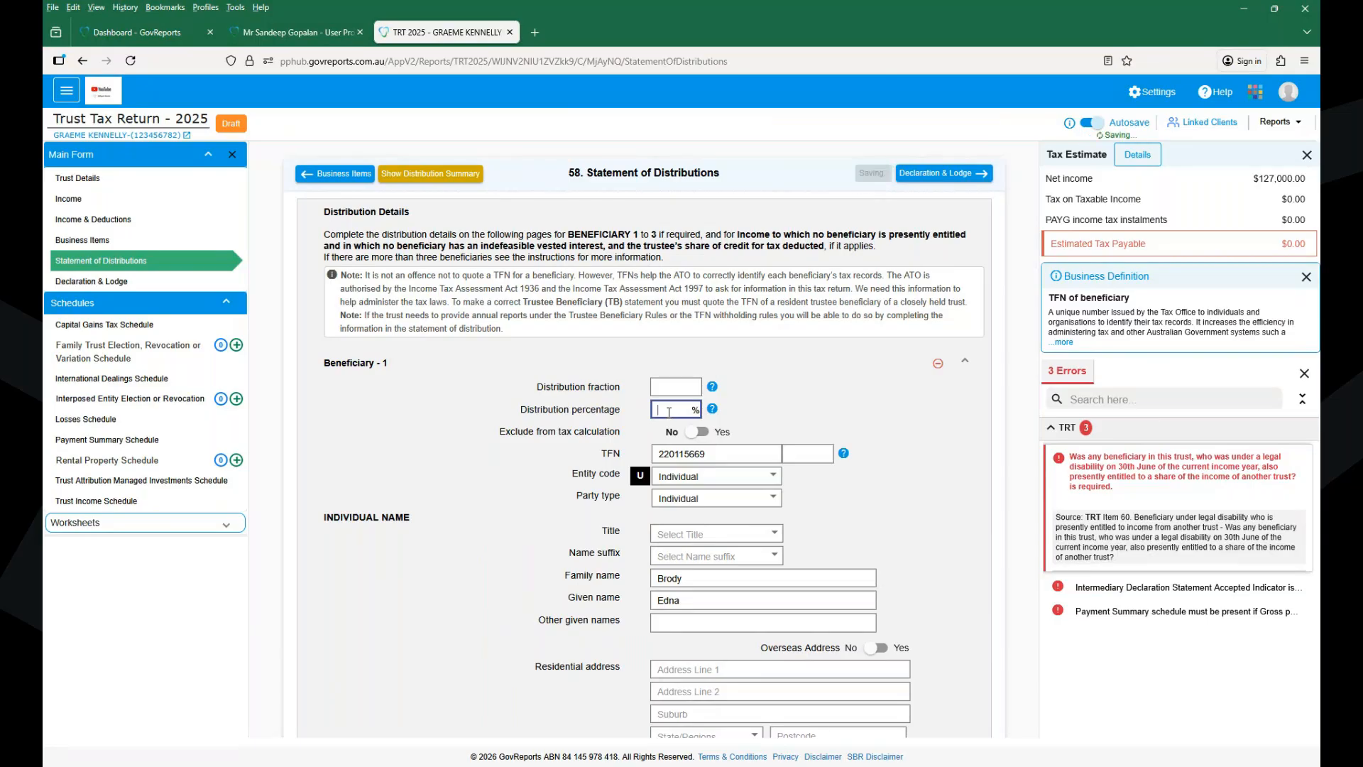
pyautogui.write('90')
pyautogui.click(873, 174)
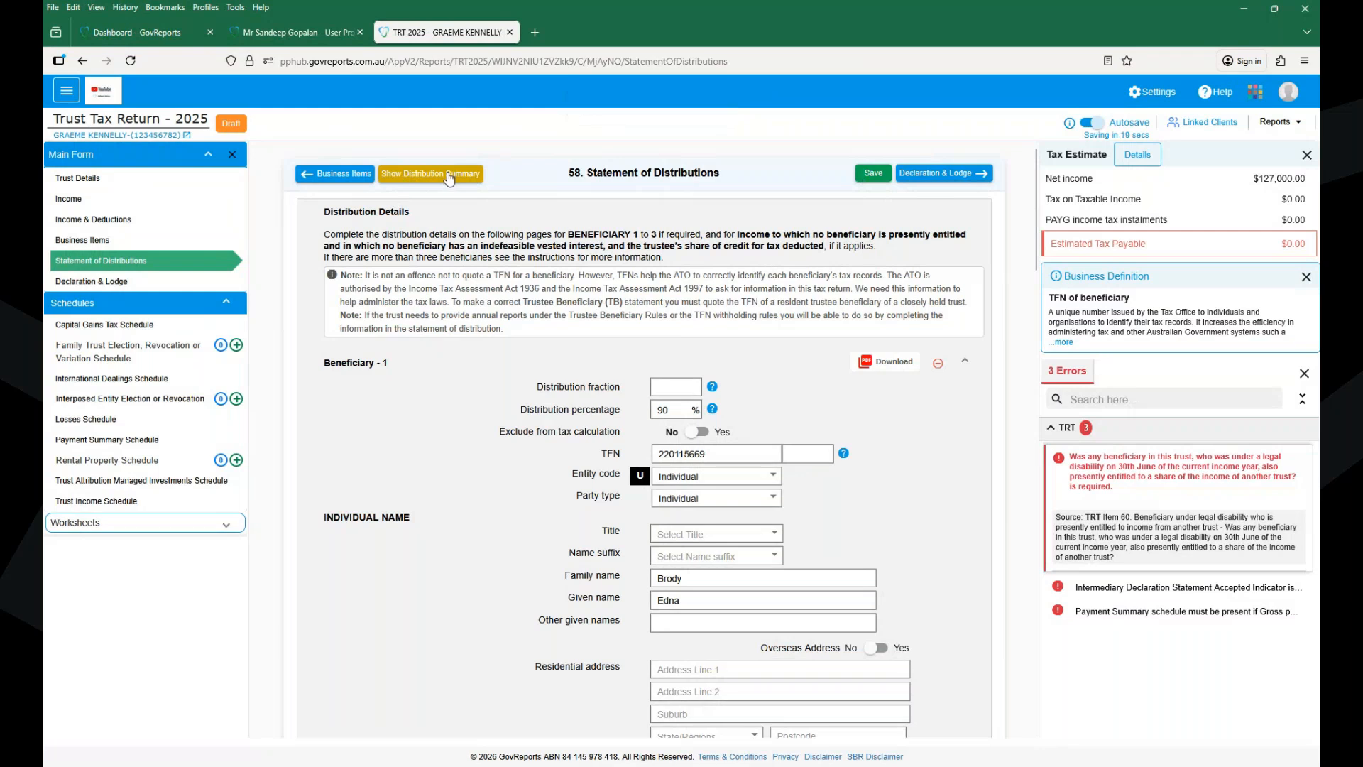
# - Display the distribution summary, collapse Beneficiary 1, and add a blank Beneficiary 2
pyautogui.click(449, 177)
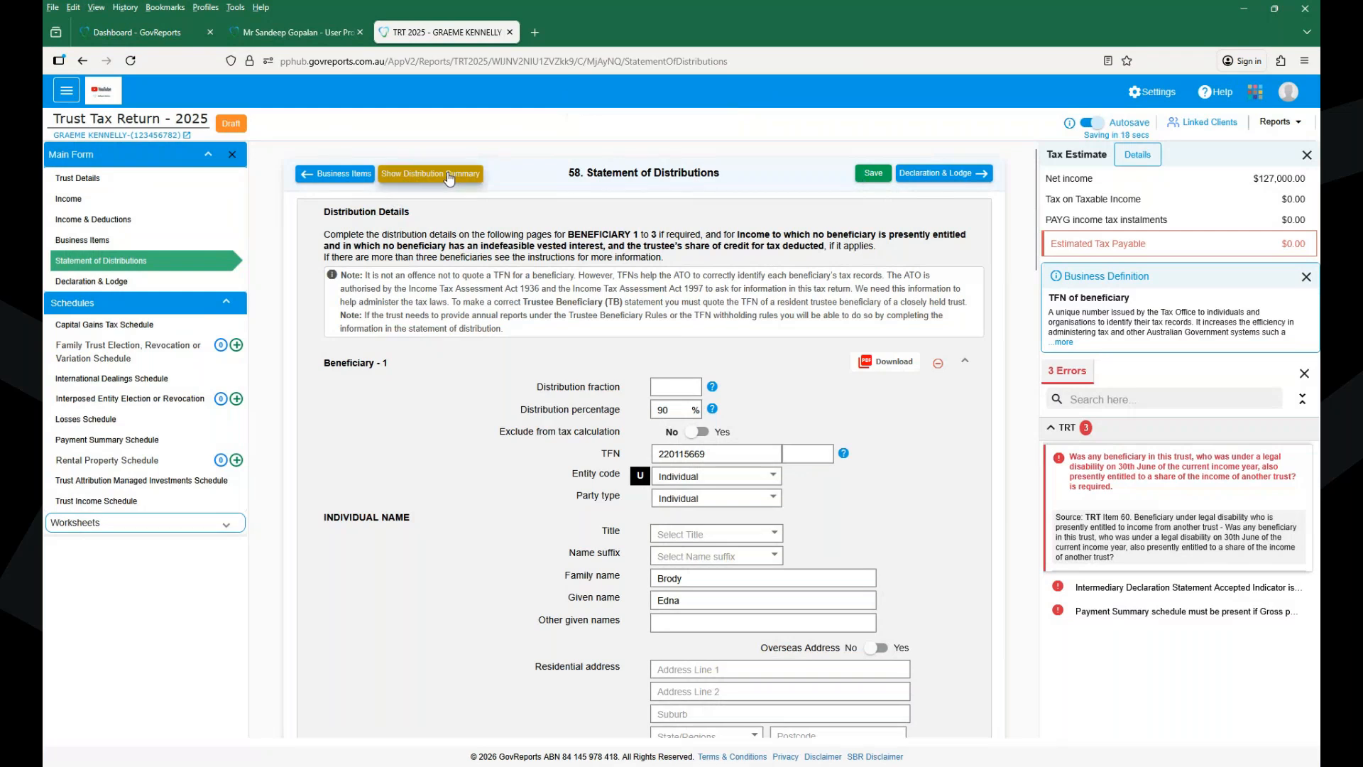
pyautogui.click(448, 176)
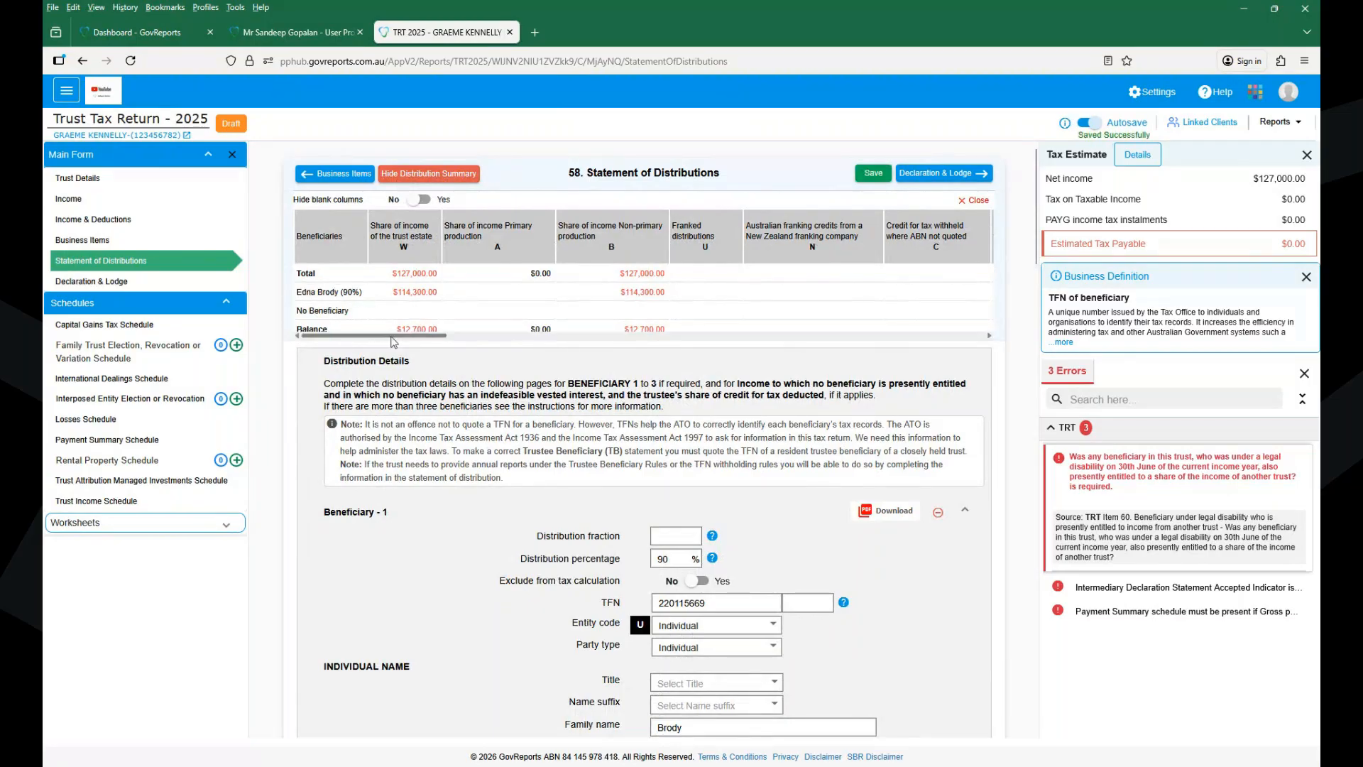
pyautogui.moveTo(426, 329); pyautogui.dragTo(634, 276)
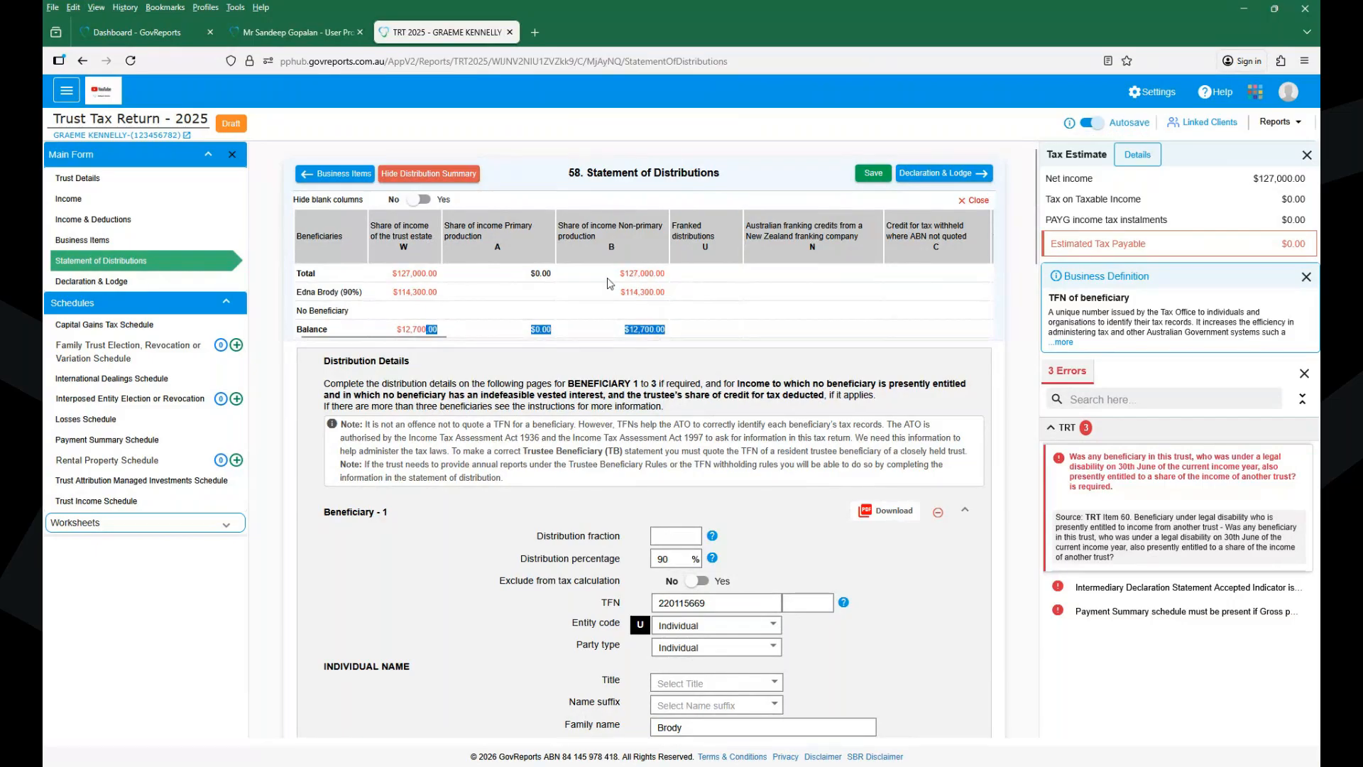
pyautogui.click(600, 332)
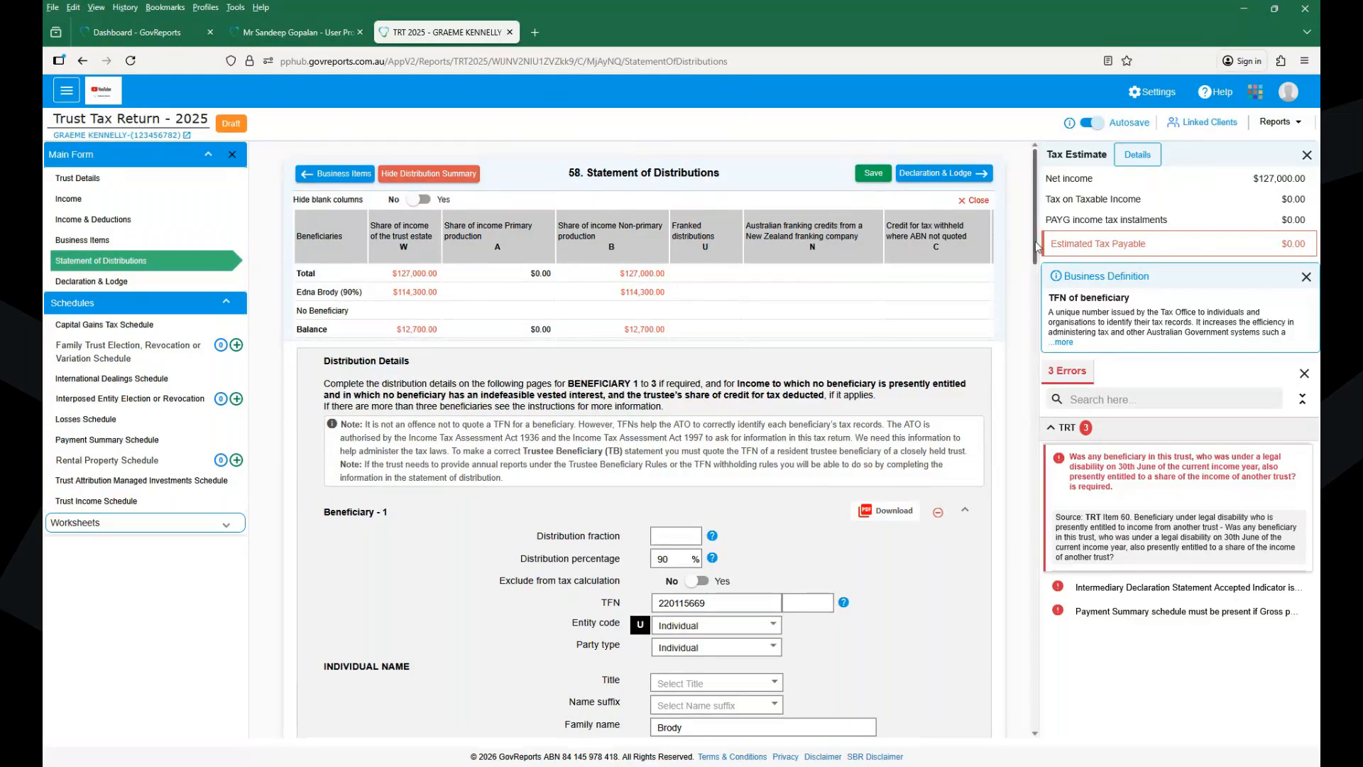
pyautogui.click(966, 514)
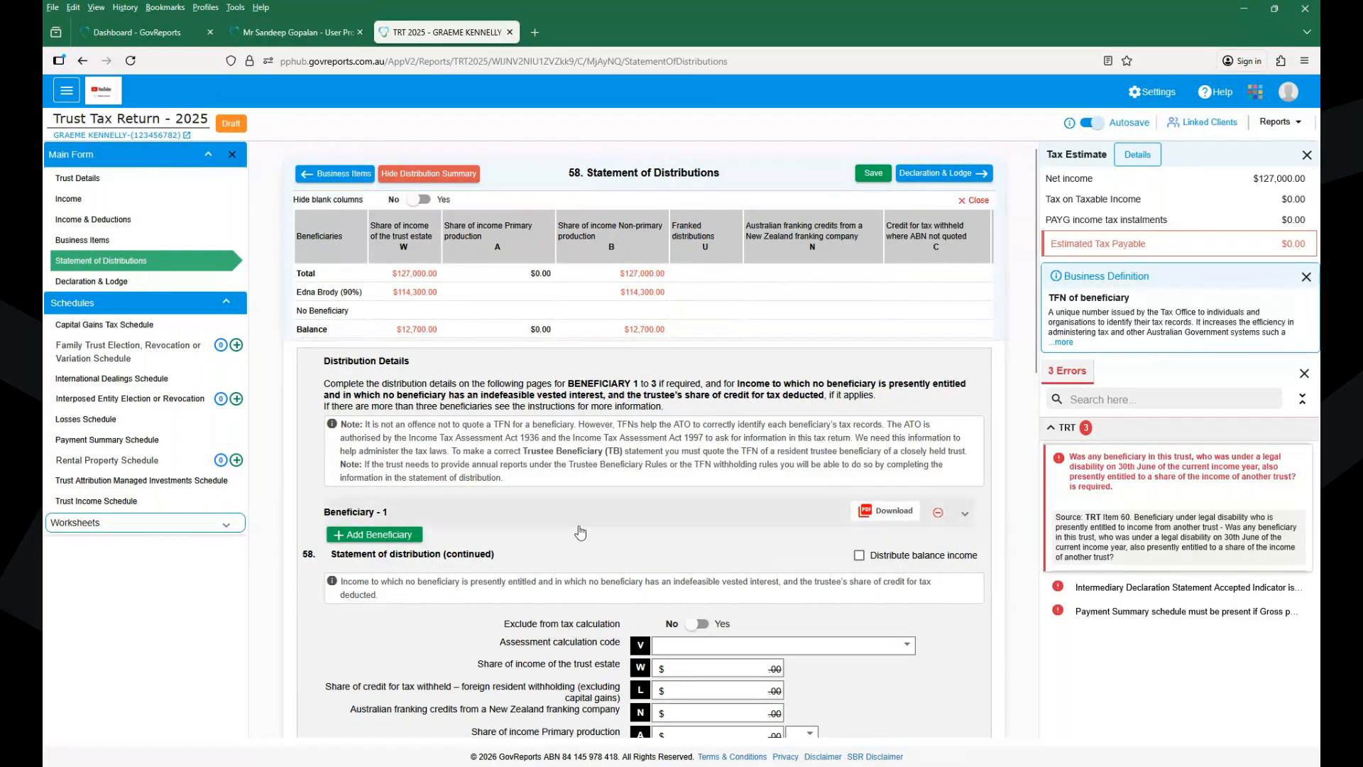
pyautogui.click(374, 534)
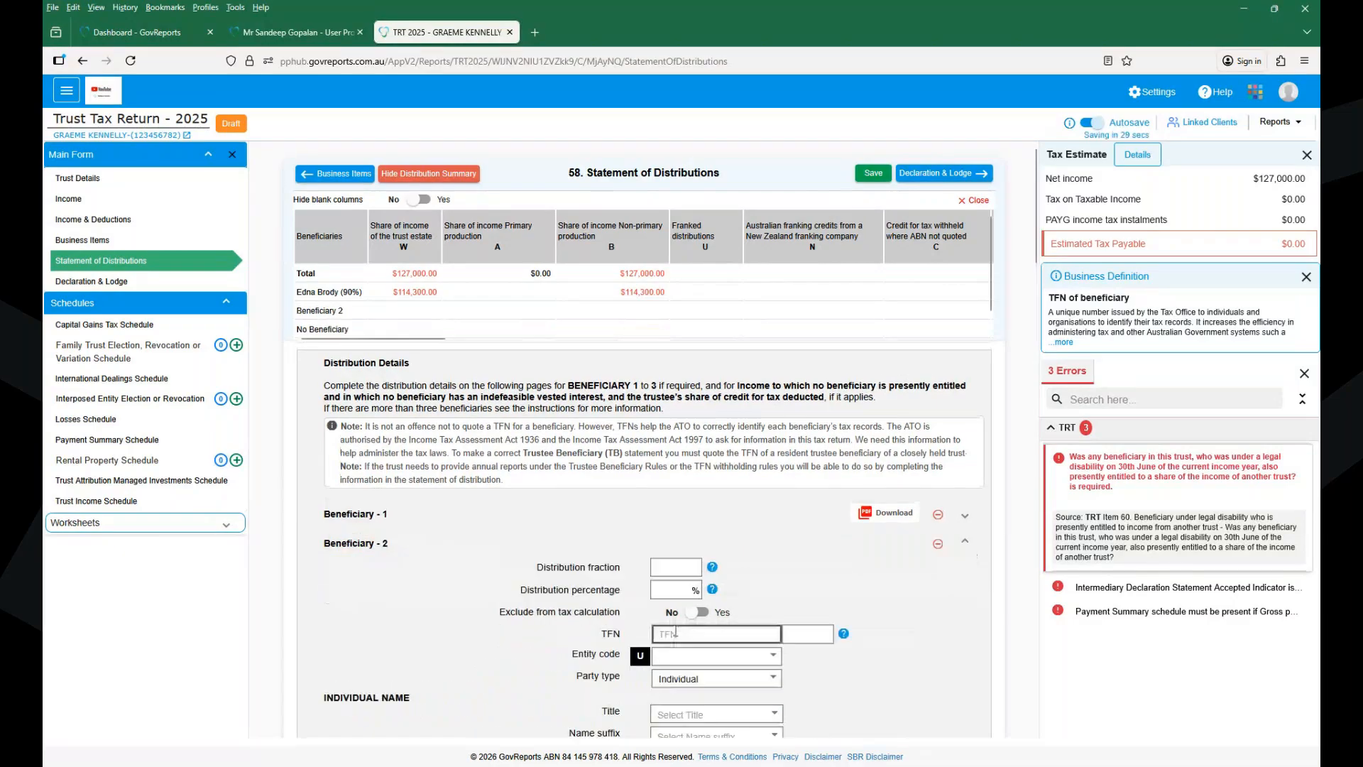
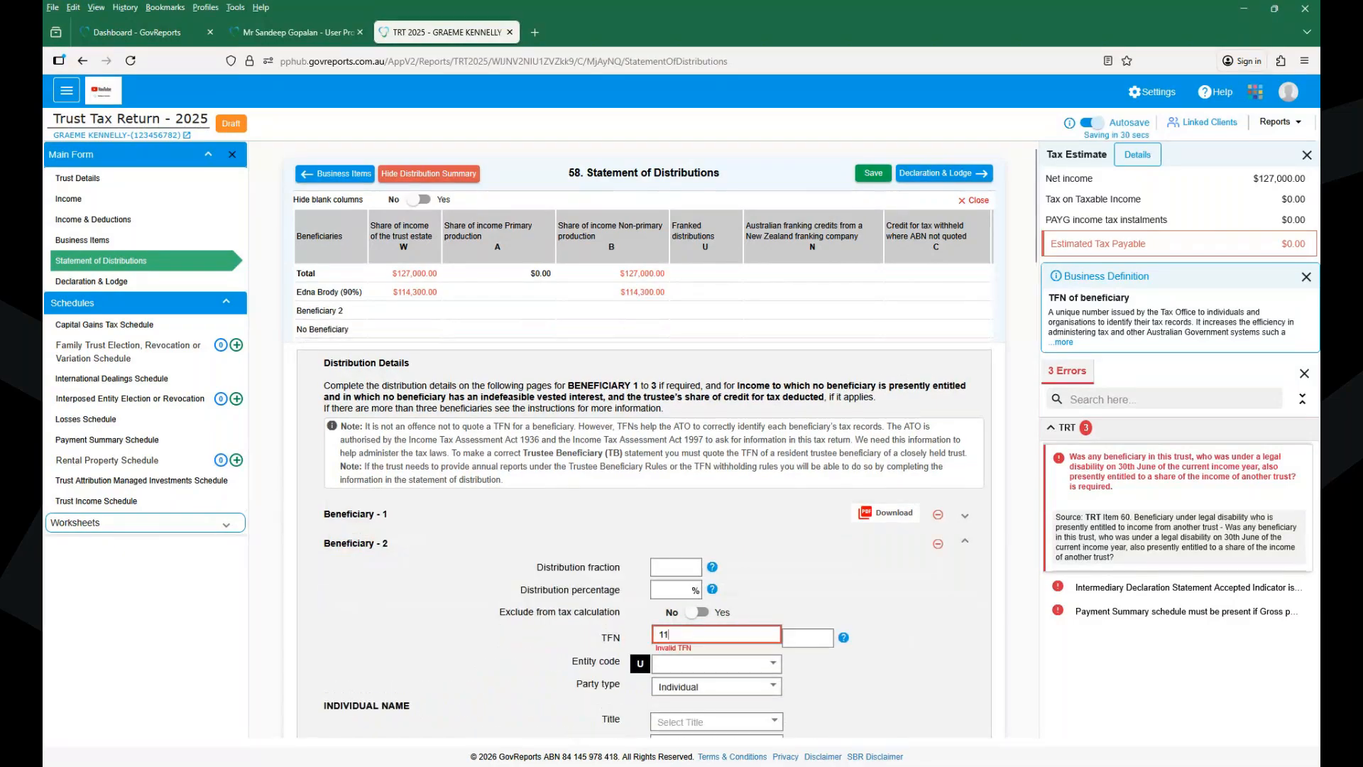
# - Enter Beneficiary 2's tax file number and set its entity code to Individual
pyautogui.press('Tab')
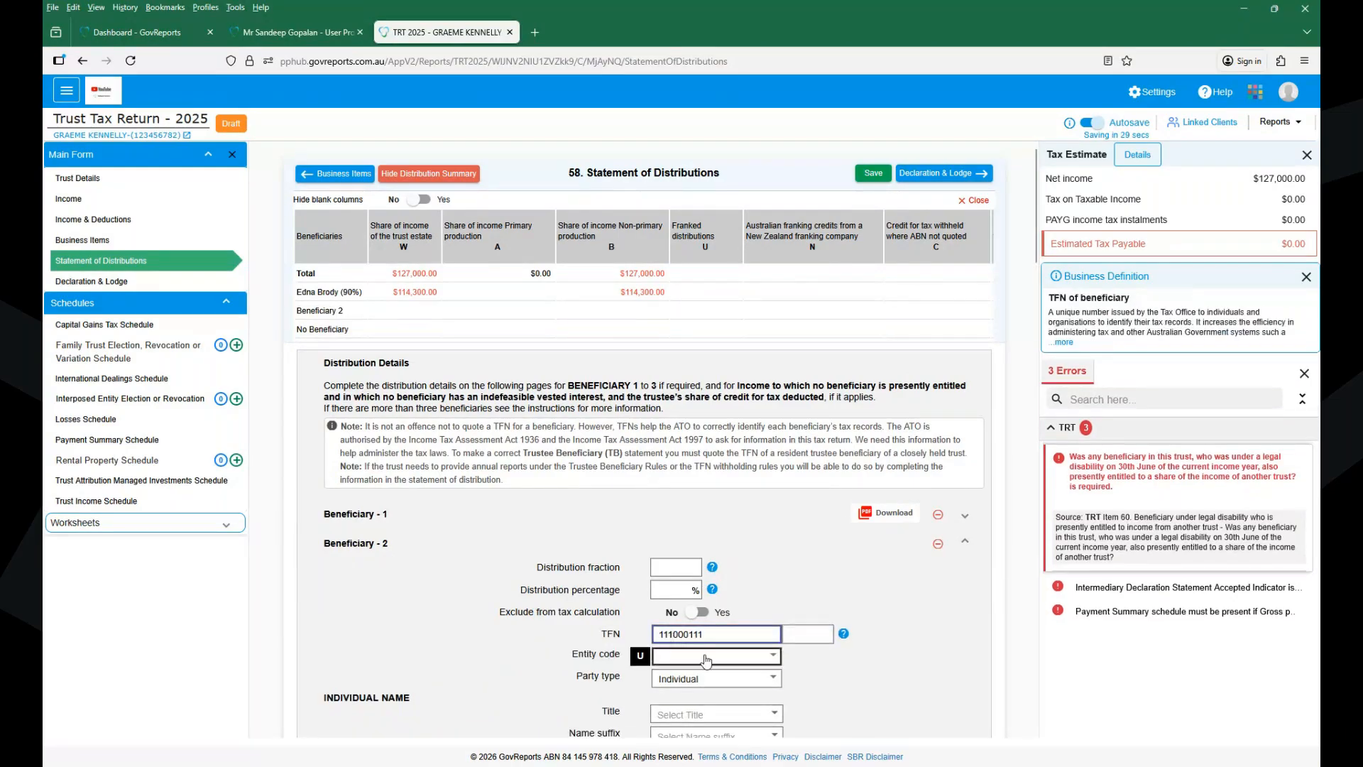
pyautogui.click(710, 660)
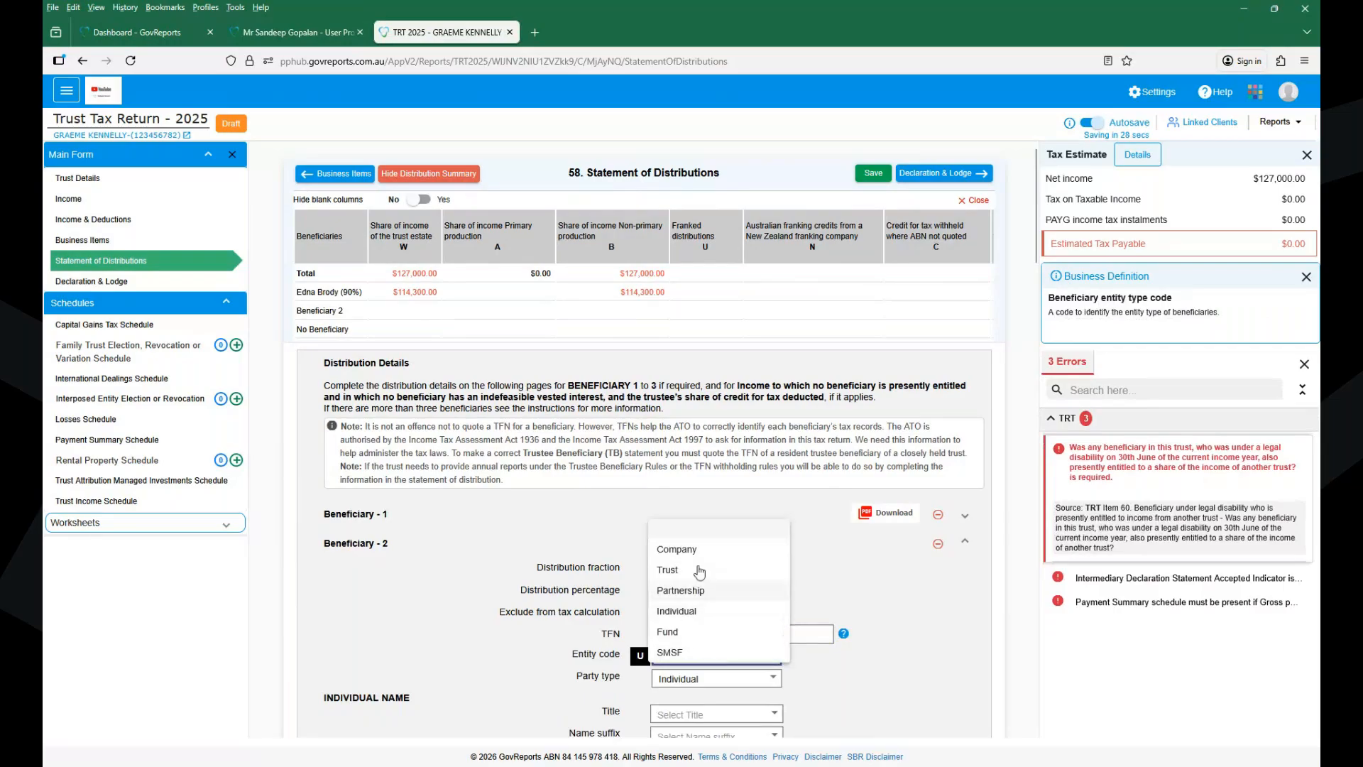
pyautogui.click(676, 611)
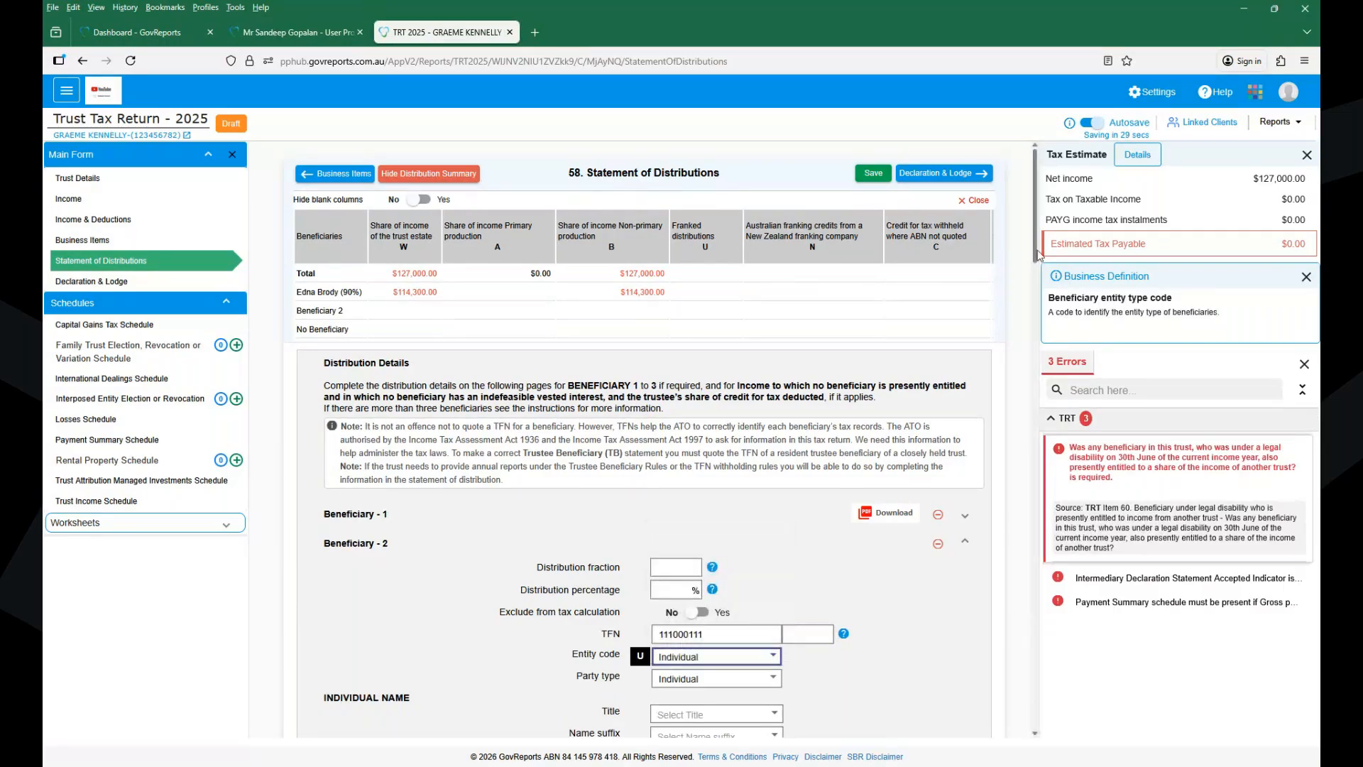
# - Give Beneficiary 2 a 10% share ($12,700), bringing the balance to $0.00
pyautogui.scroll(-3, 1036, 266)
pyautogui.click(663, 422)
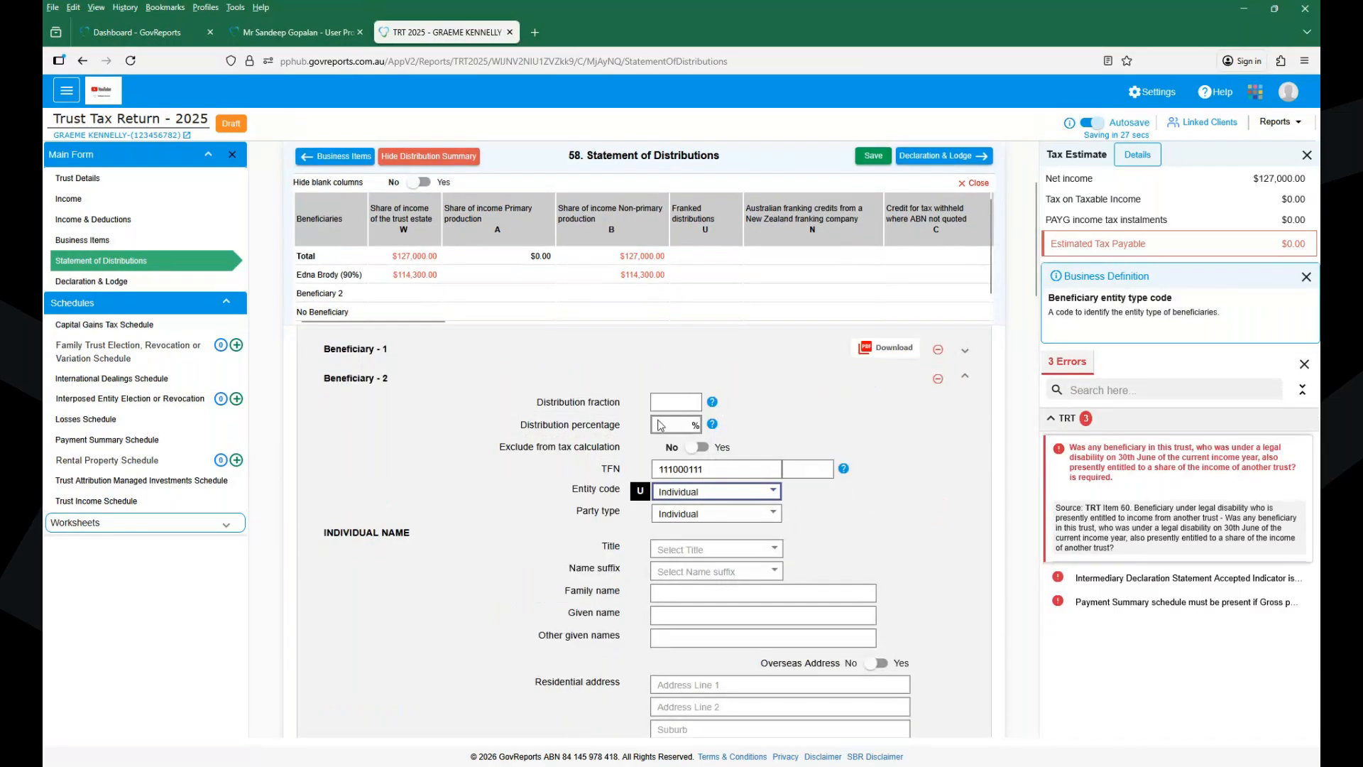
pyautogui.write('10')
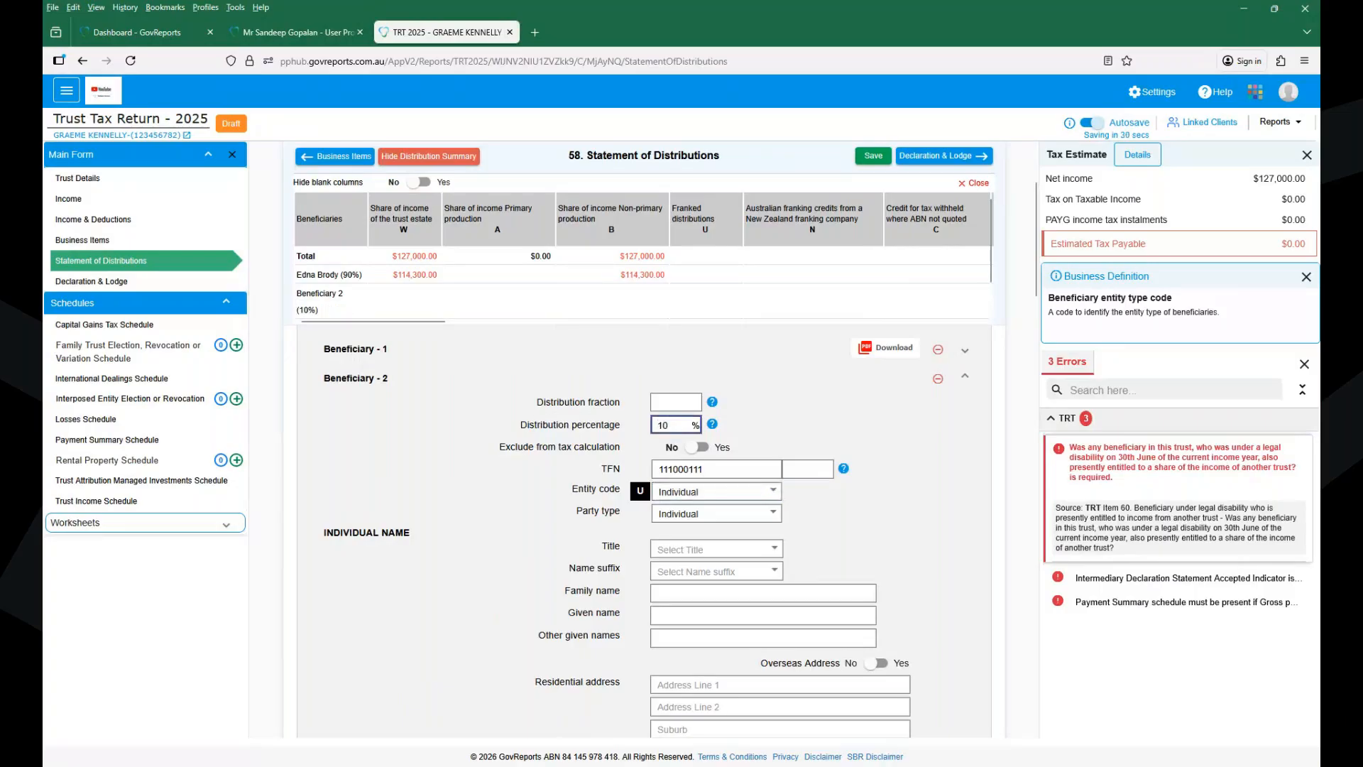
pyautogui.click(890, 467)
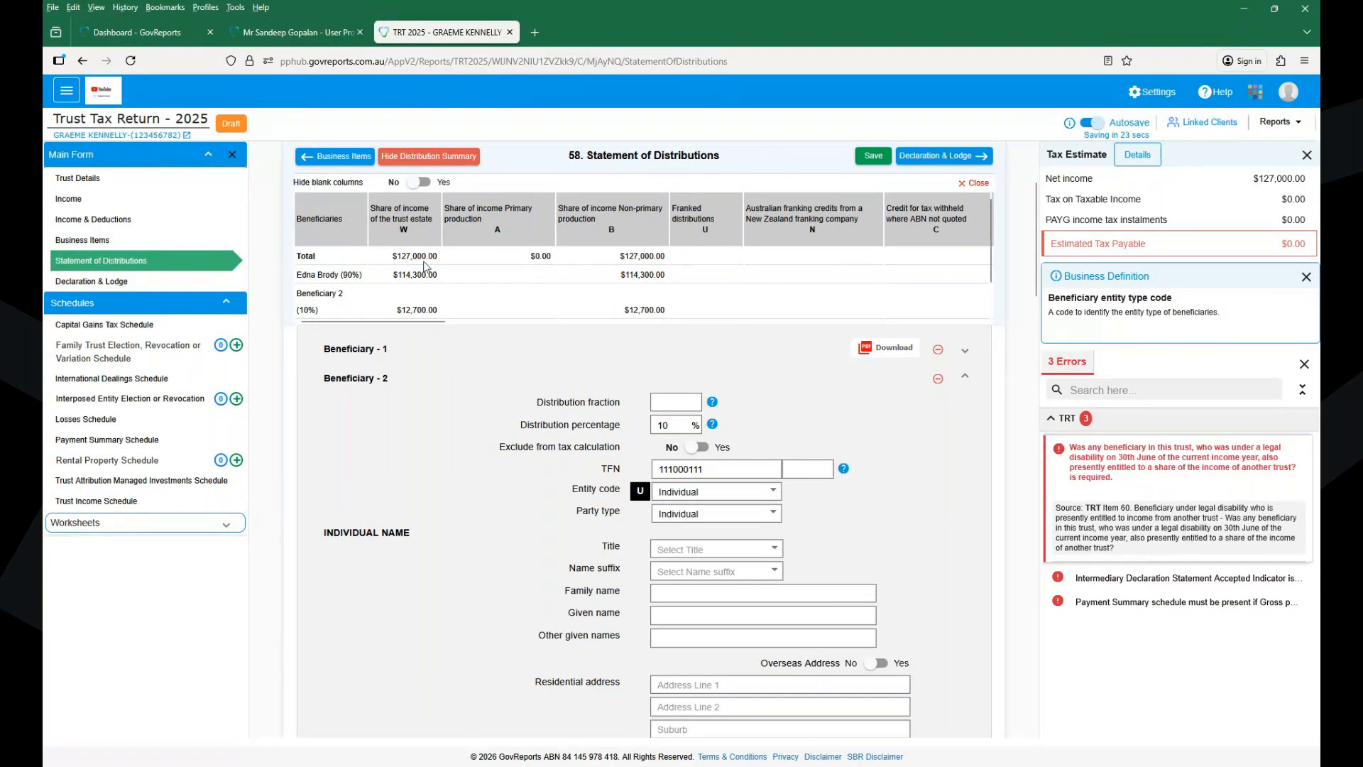
pyautogui.click(423, 183)
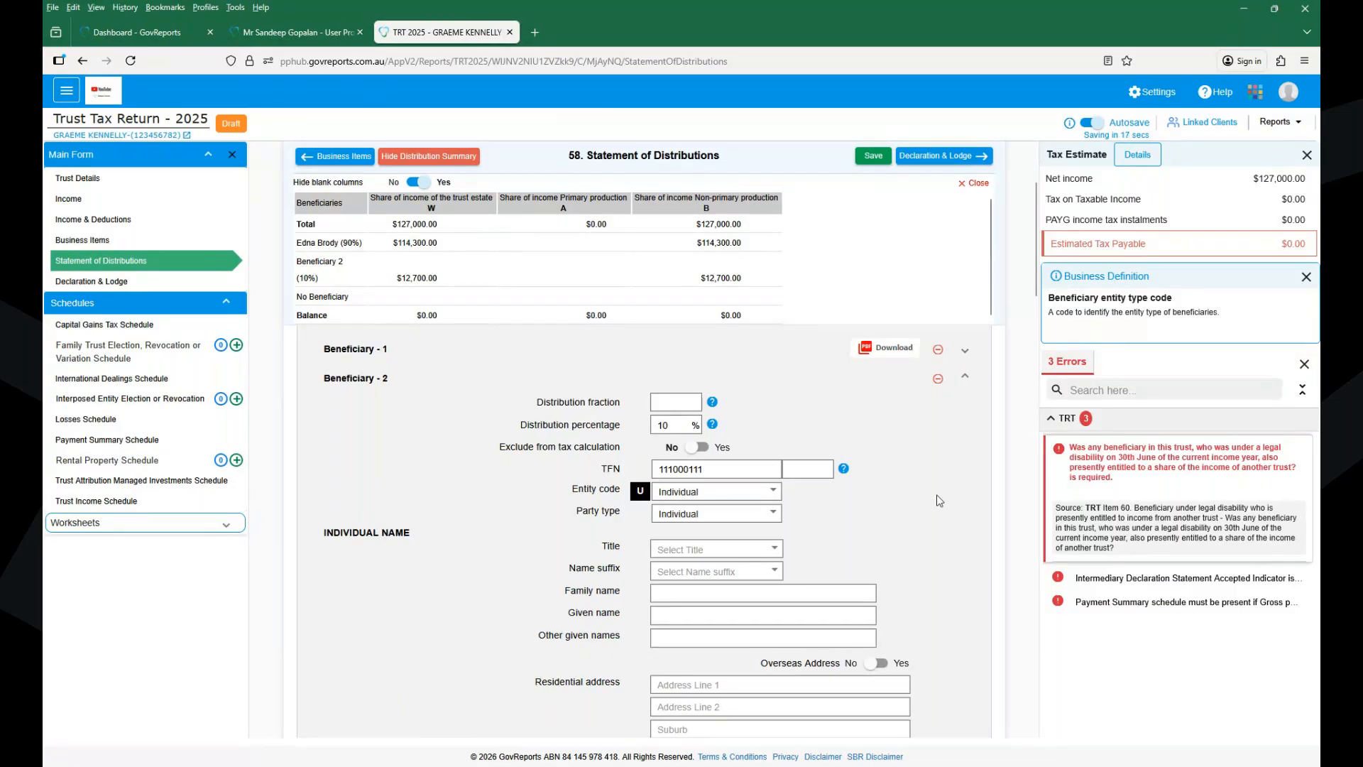
# - Set Hide blank columns to Yes, save the statement, and bring up Linked Clients
pyautogui.moveTo(1031, 234); pyautogui.dragTo(1049, 324)
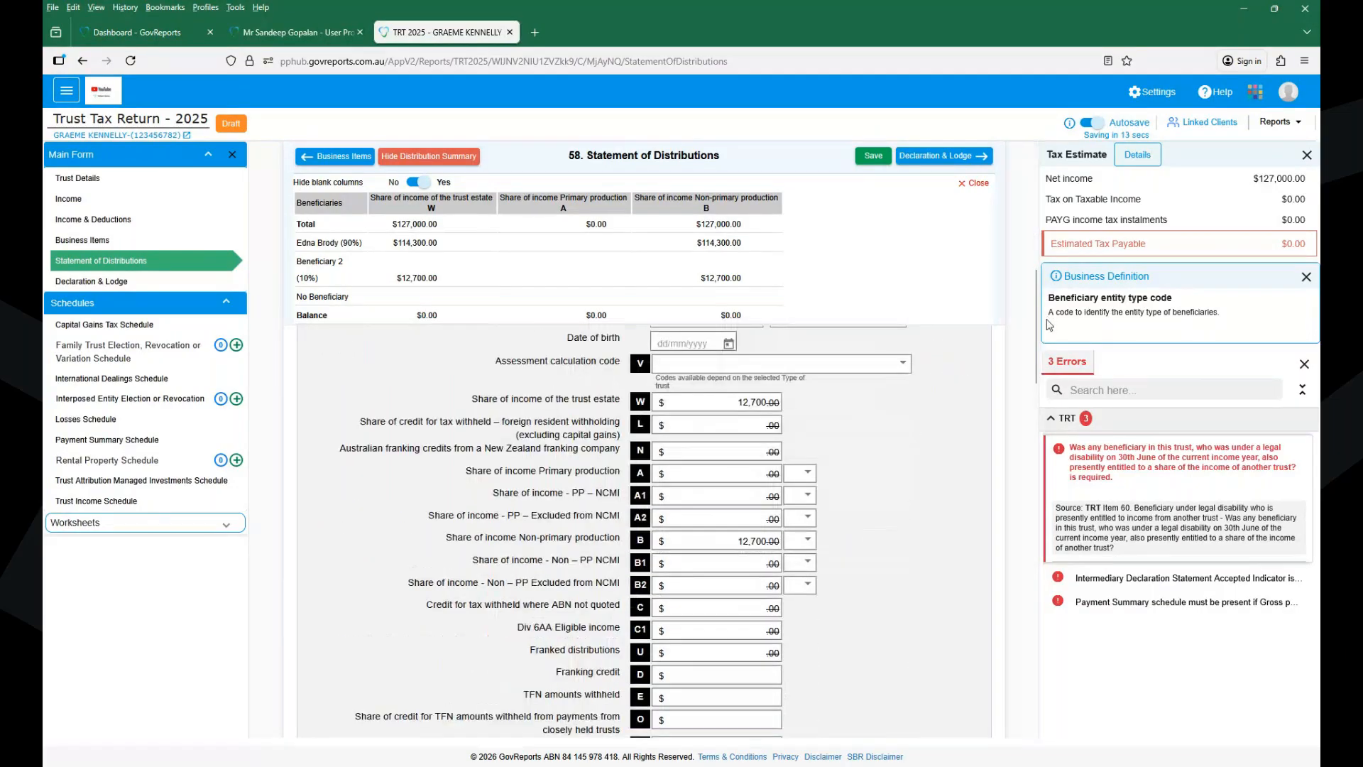
pyautogui.click(866, 158)
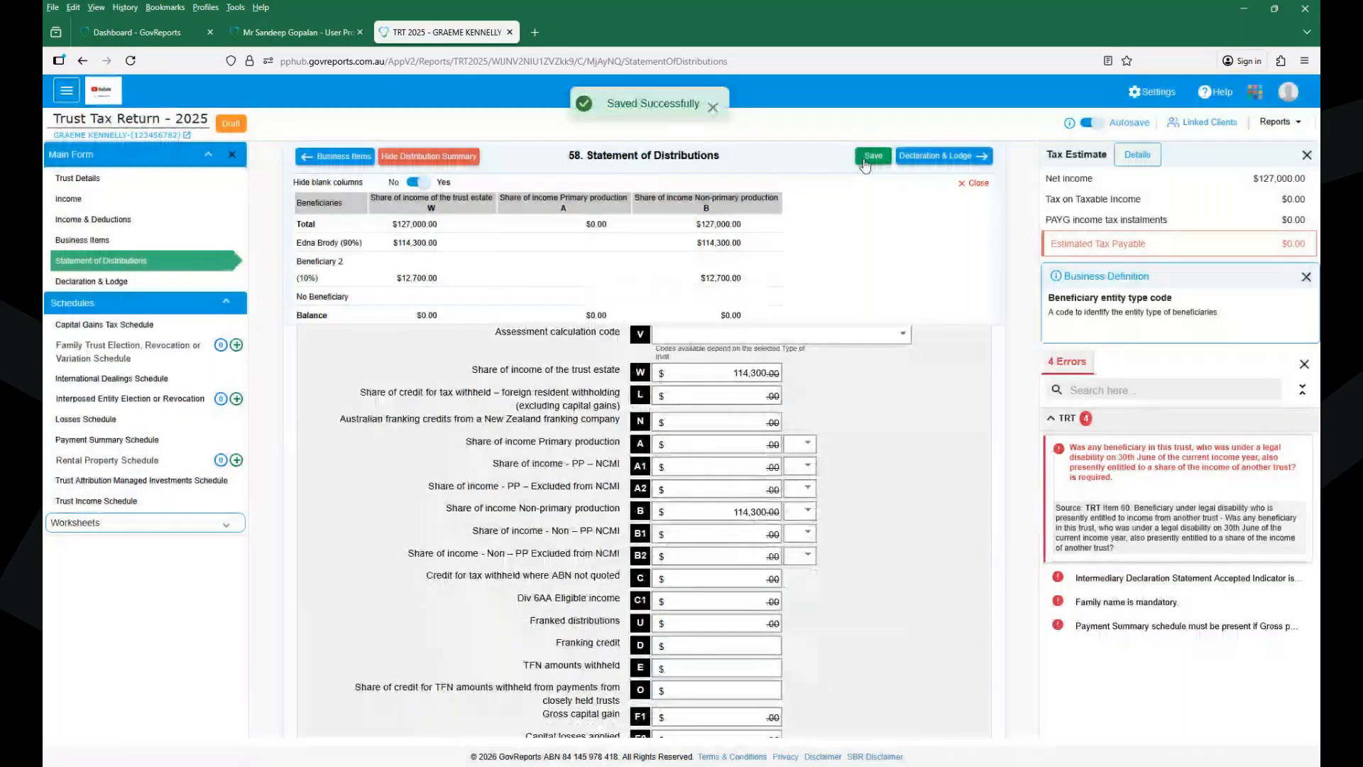
pyautogui.click(1204, 124)
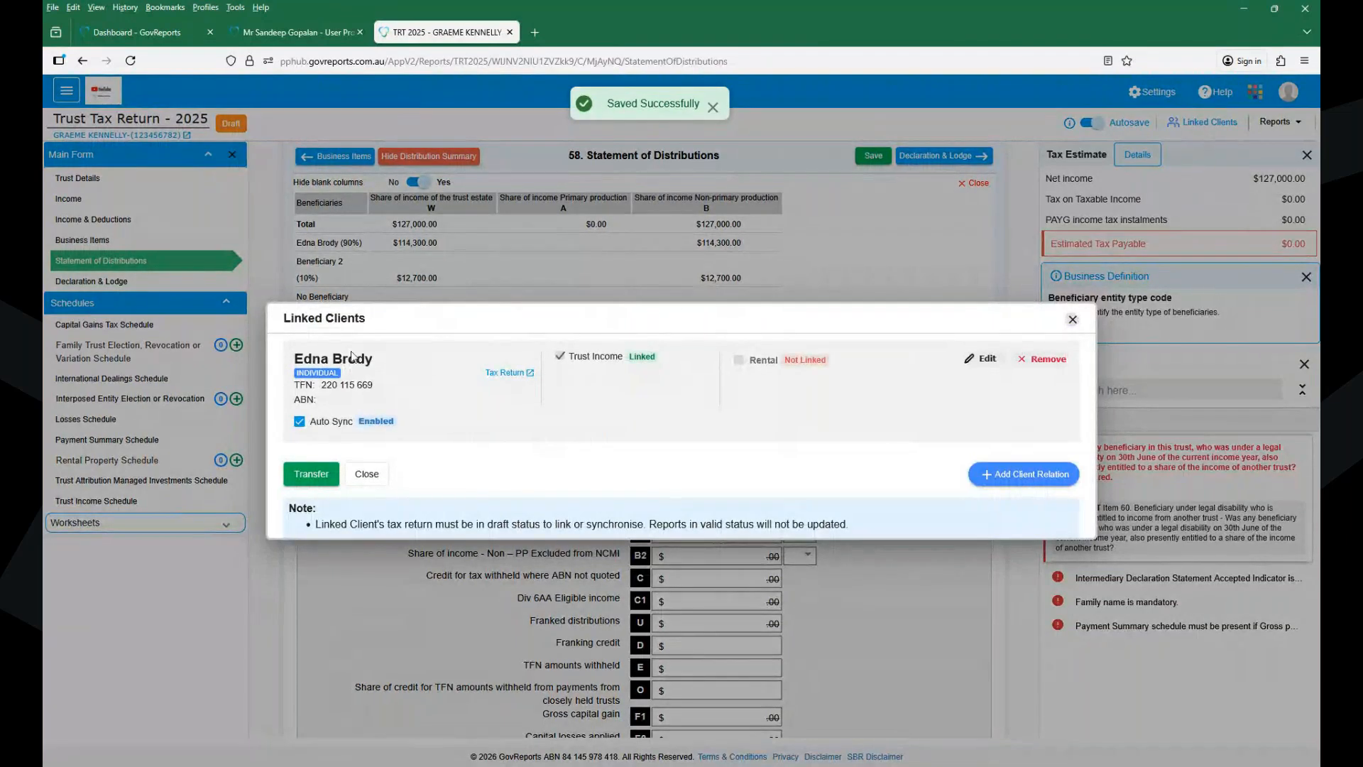
# - Open the linked individual's 2025 Tax Return from the Linked Clients dialog
pyautogui.click(531, 375)
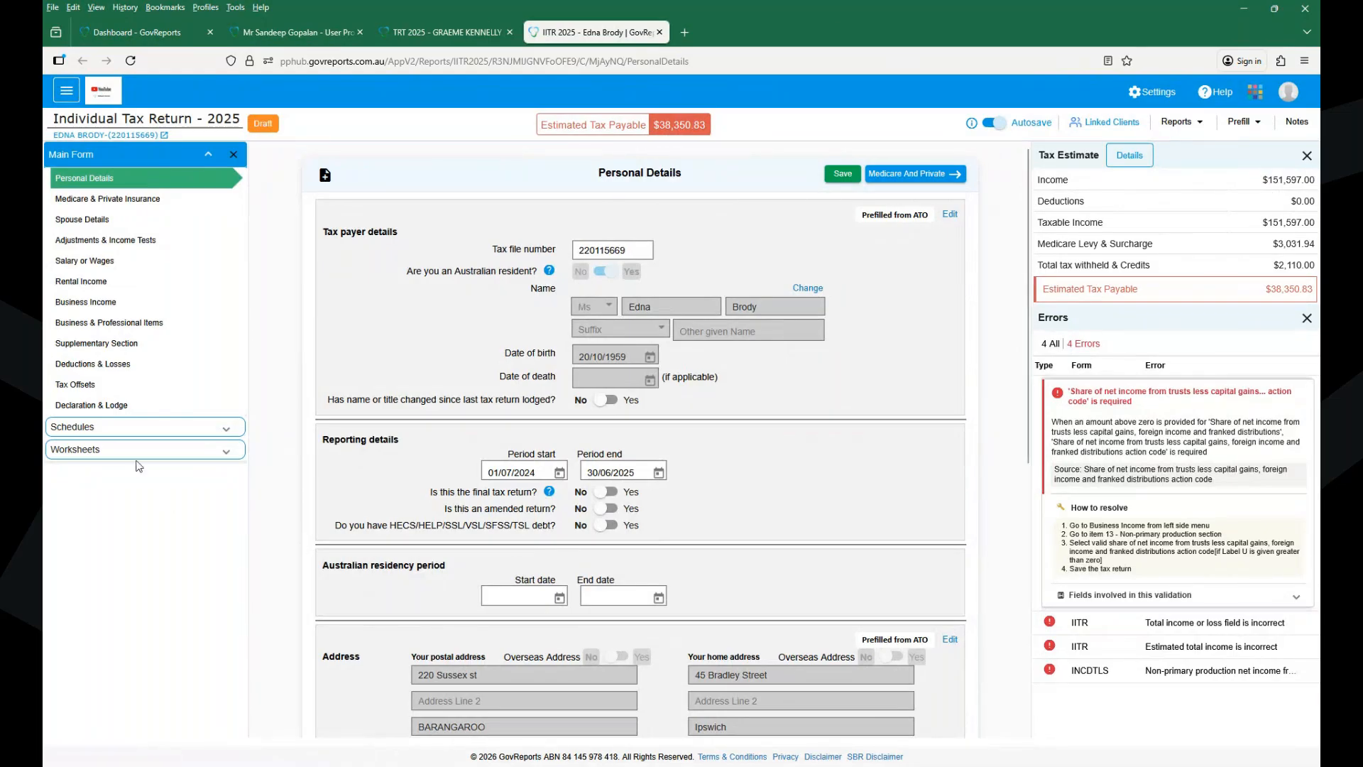
# - Check the Business, Partner or Trust Income schedule's Trusts entry showing $114,300 non-primary production income
pyautogui.click(118, 433)
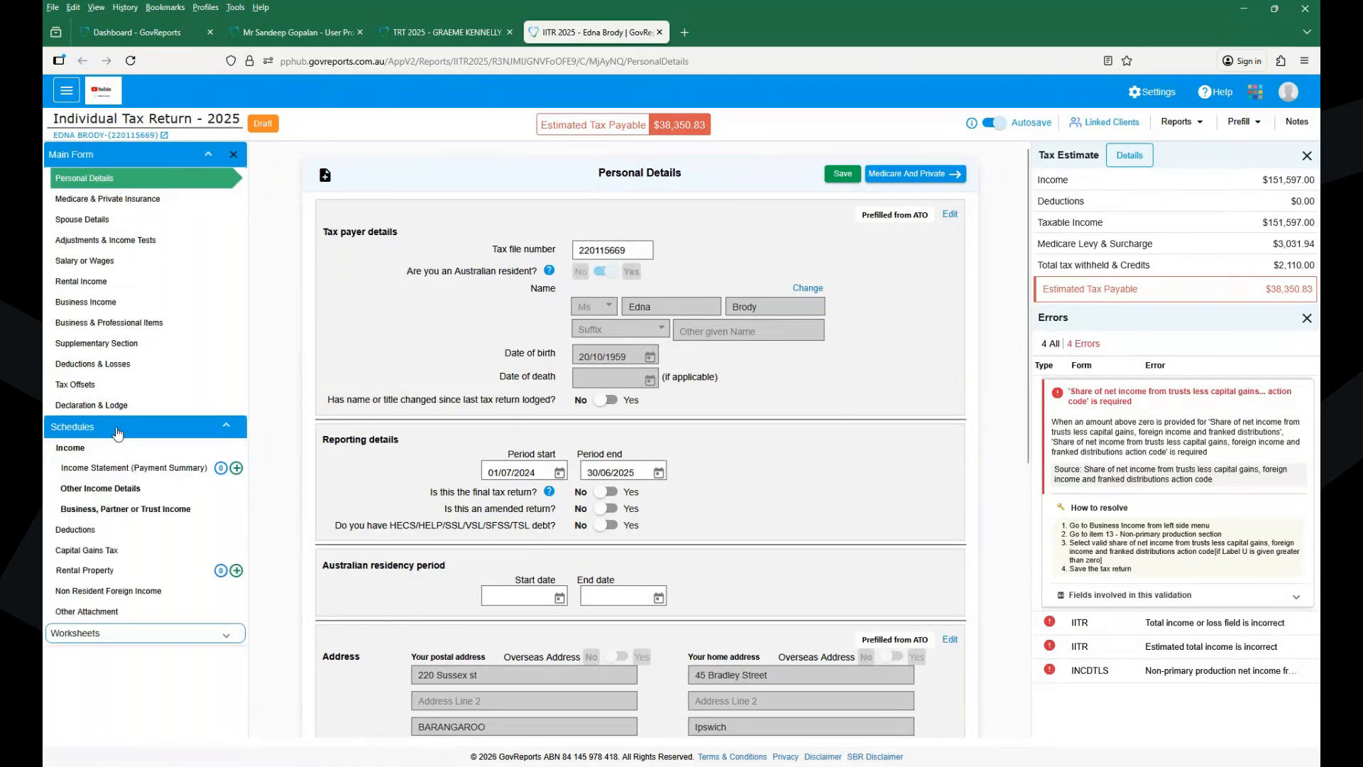
pyautogui.click(151, 509)
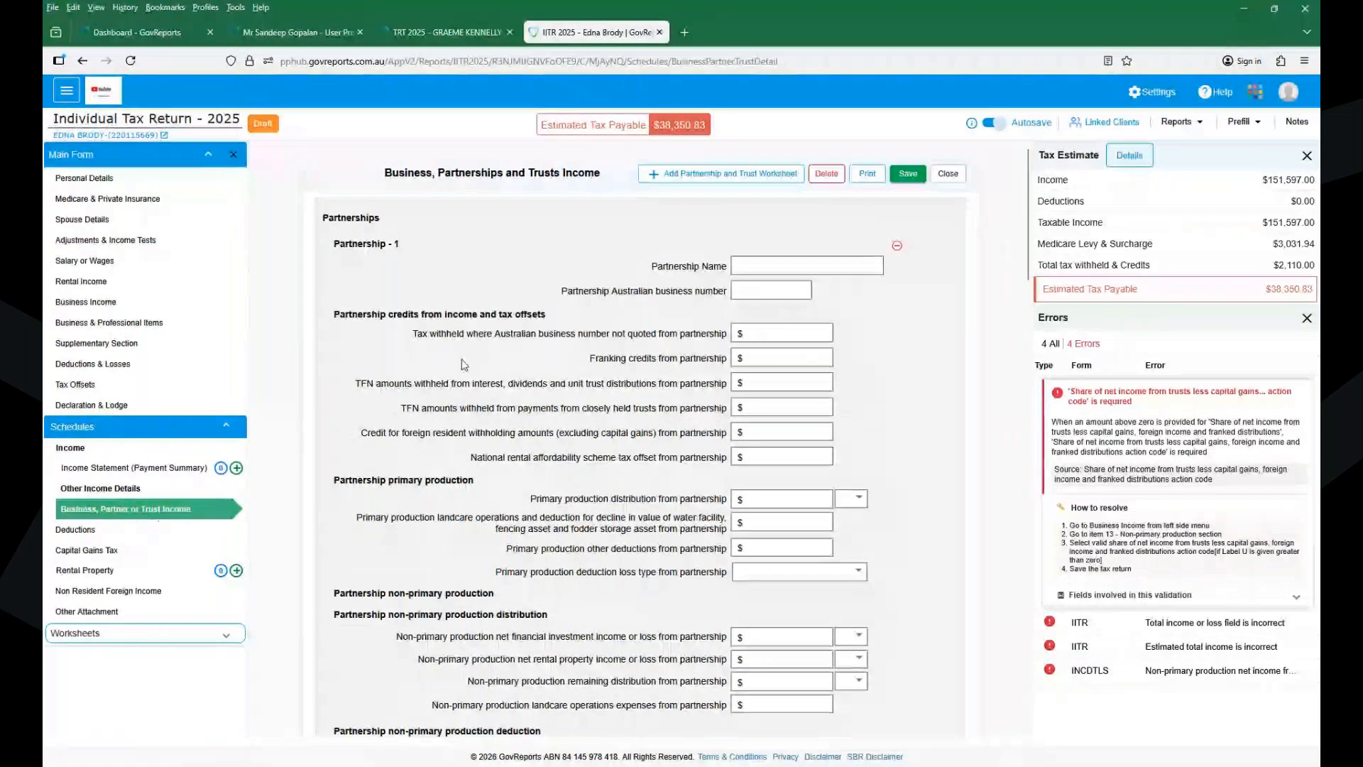
pyautogui.scroll(-7, 999, 283)
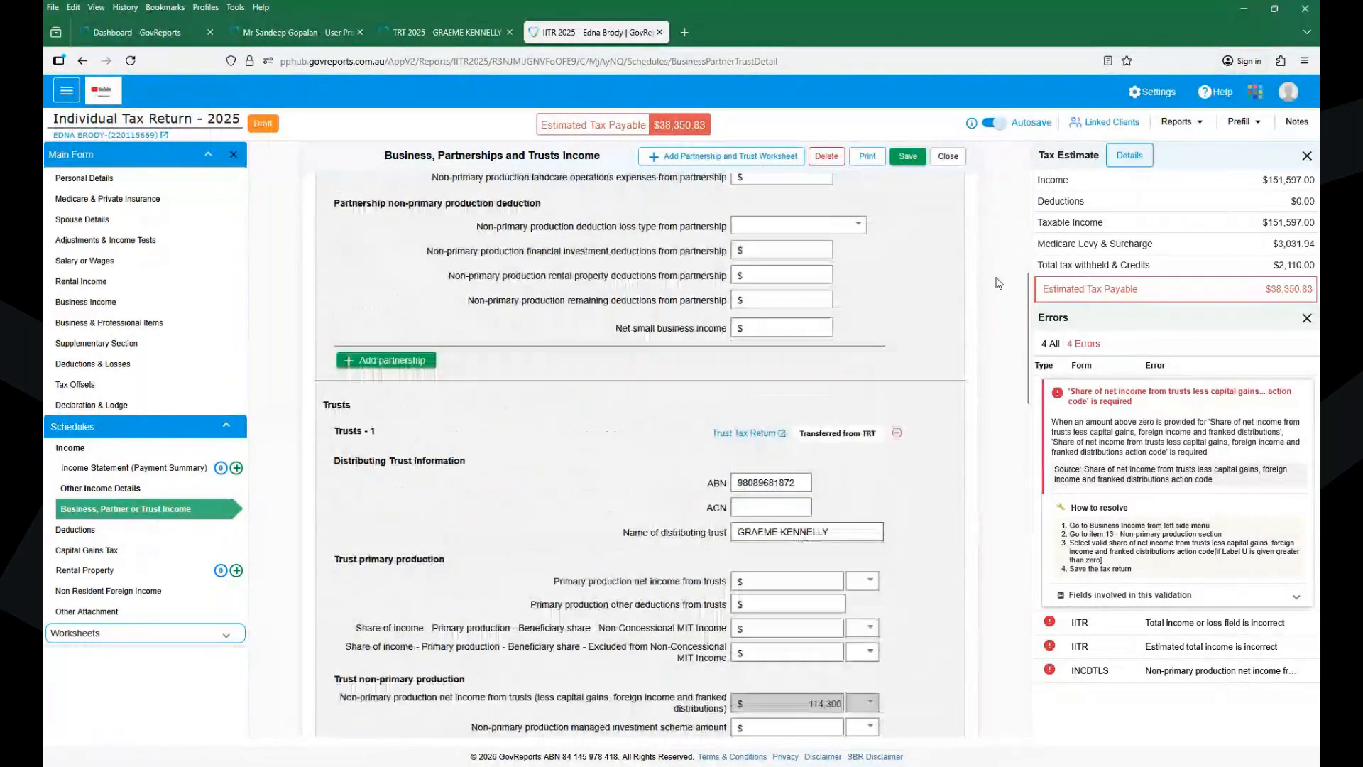
pyautogui.scroll(-3, 999, 283)
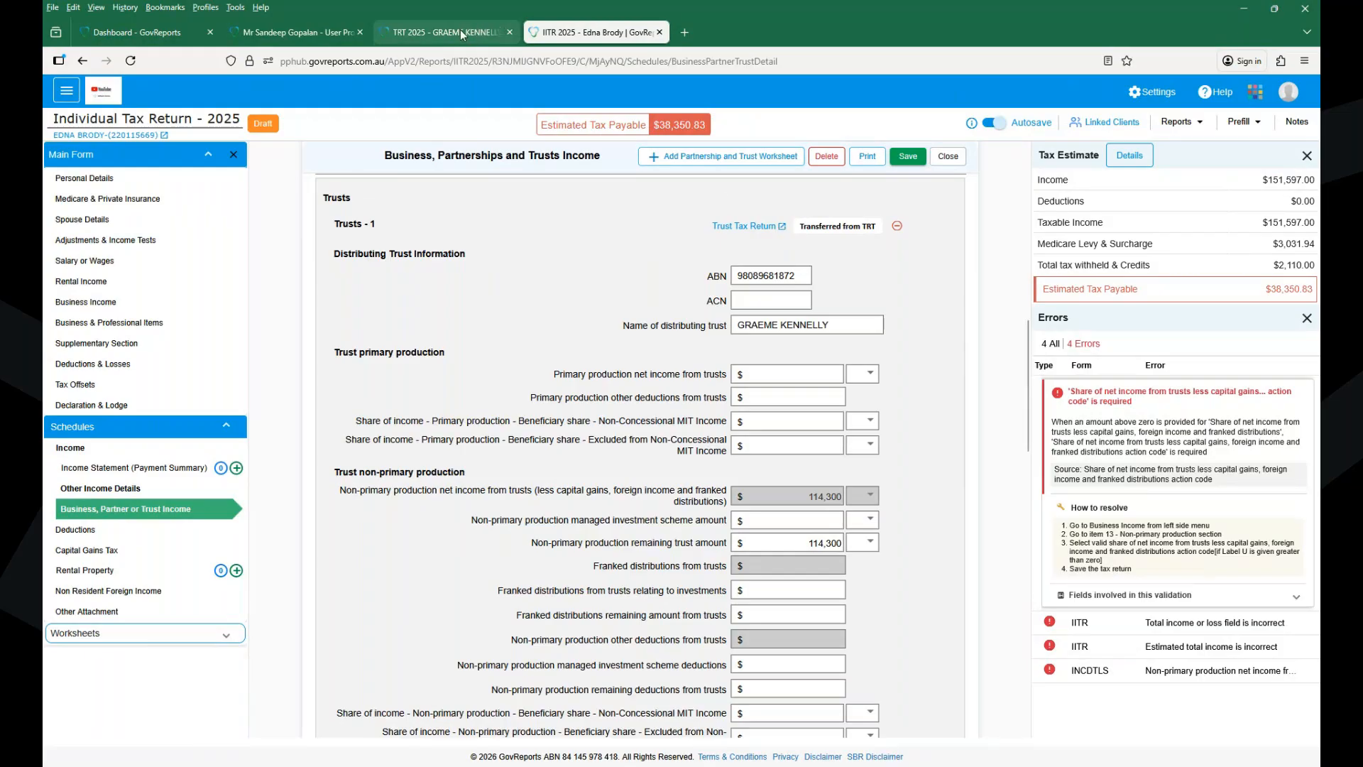
# - In TRT 2025's Declaration & Lodge, tick the agent declaration, sign, date 24/03/2026, and save
pyautogui.click(462, 33)
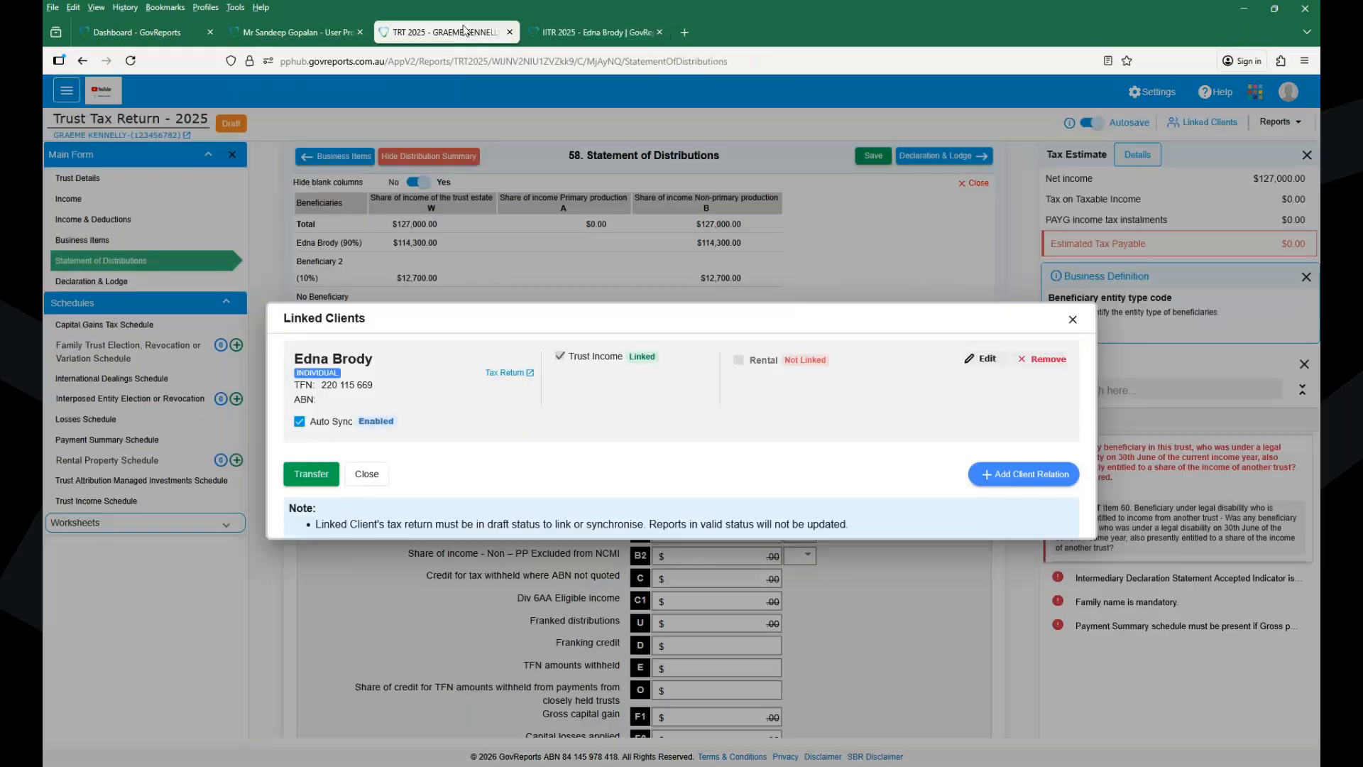
pyautogui.click(1071, 321)
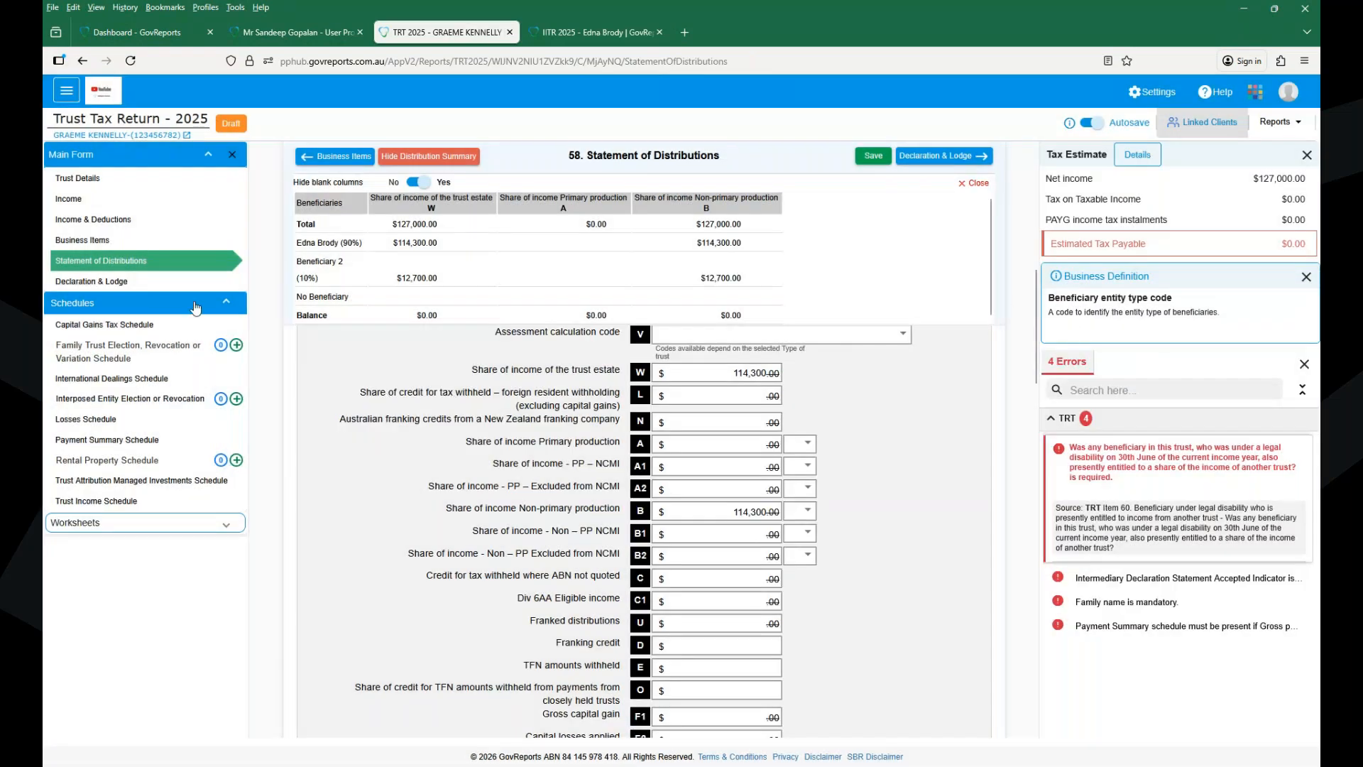
pyautogui.click(102, 282)
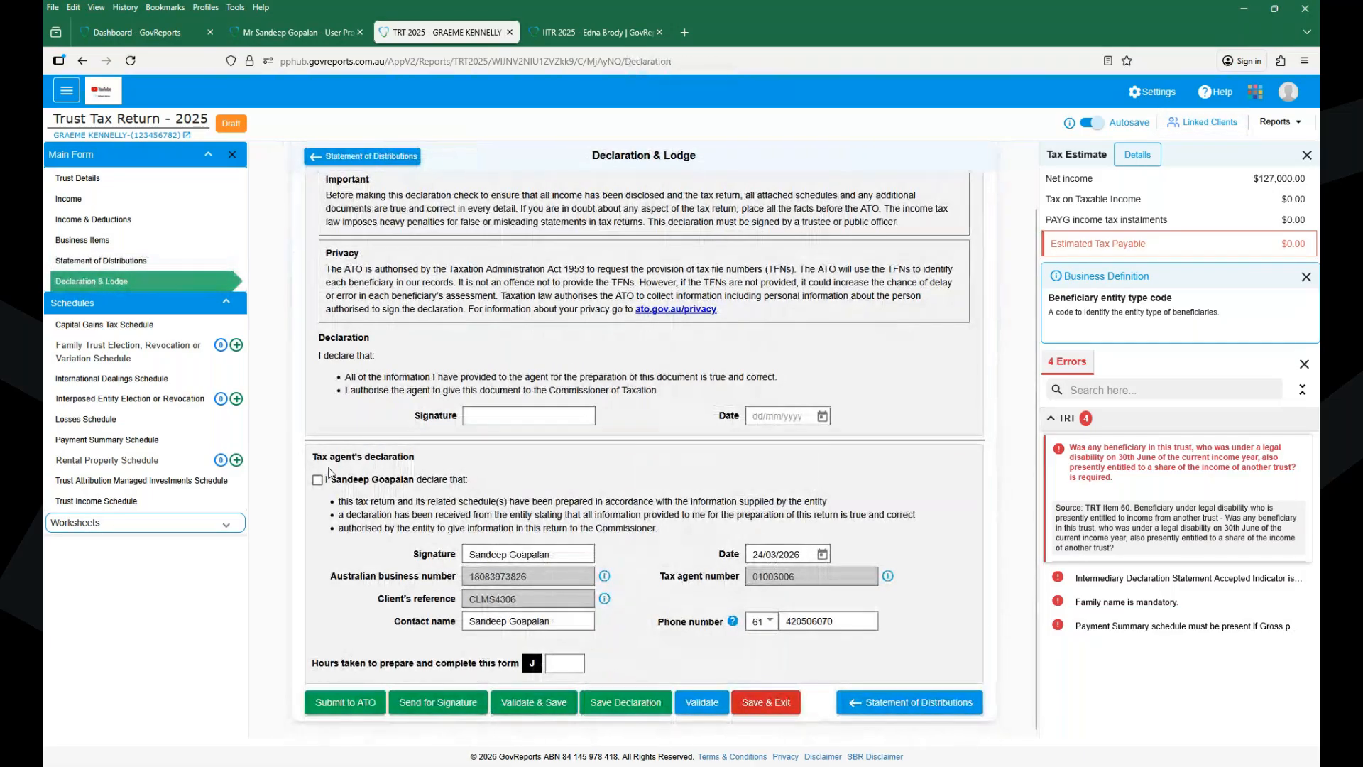
pyautogui.click(317, 480)
pyautogui.click(495, 413)
pyautogui.write('Sandeep')
pyautogui.press('Tab')
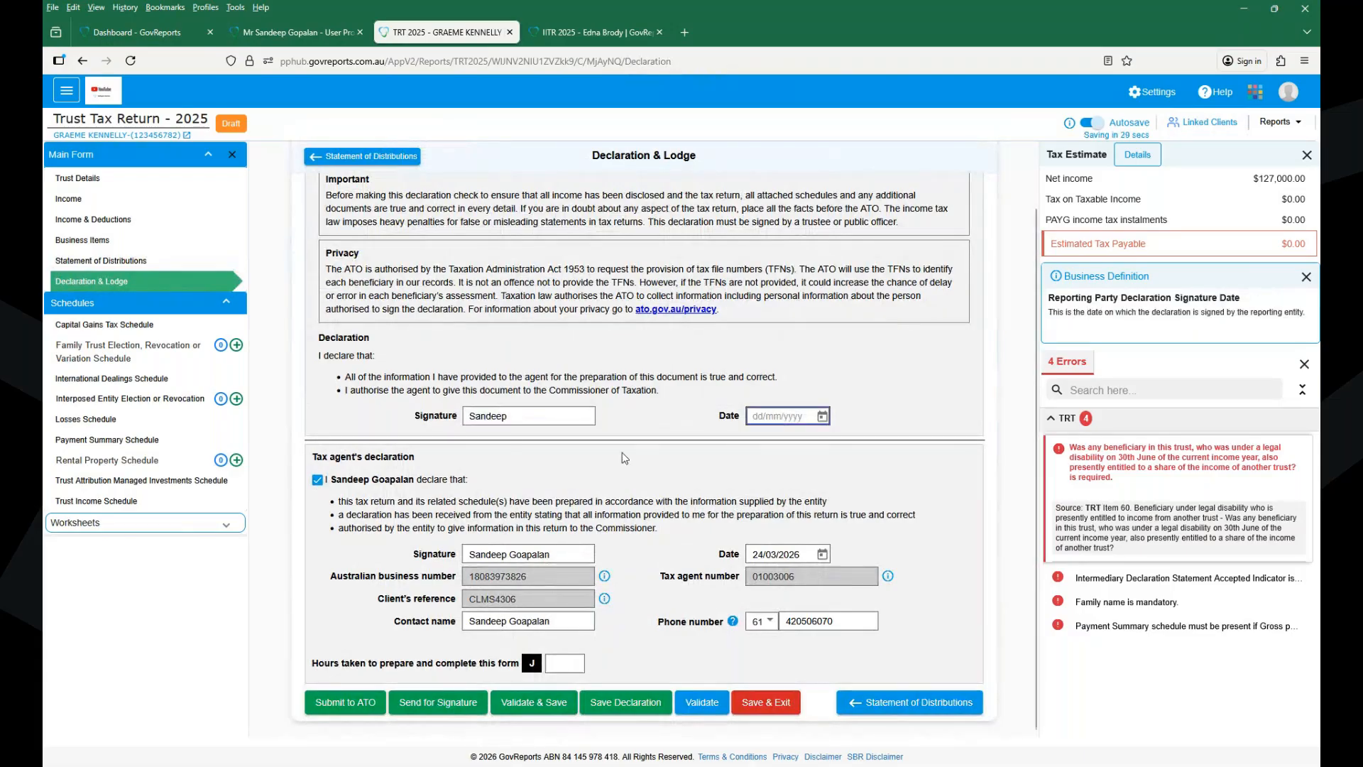
pyautogui.click(822, 416)
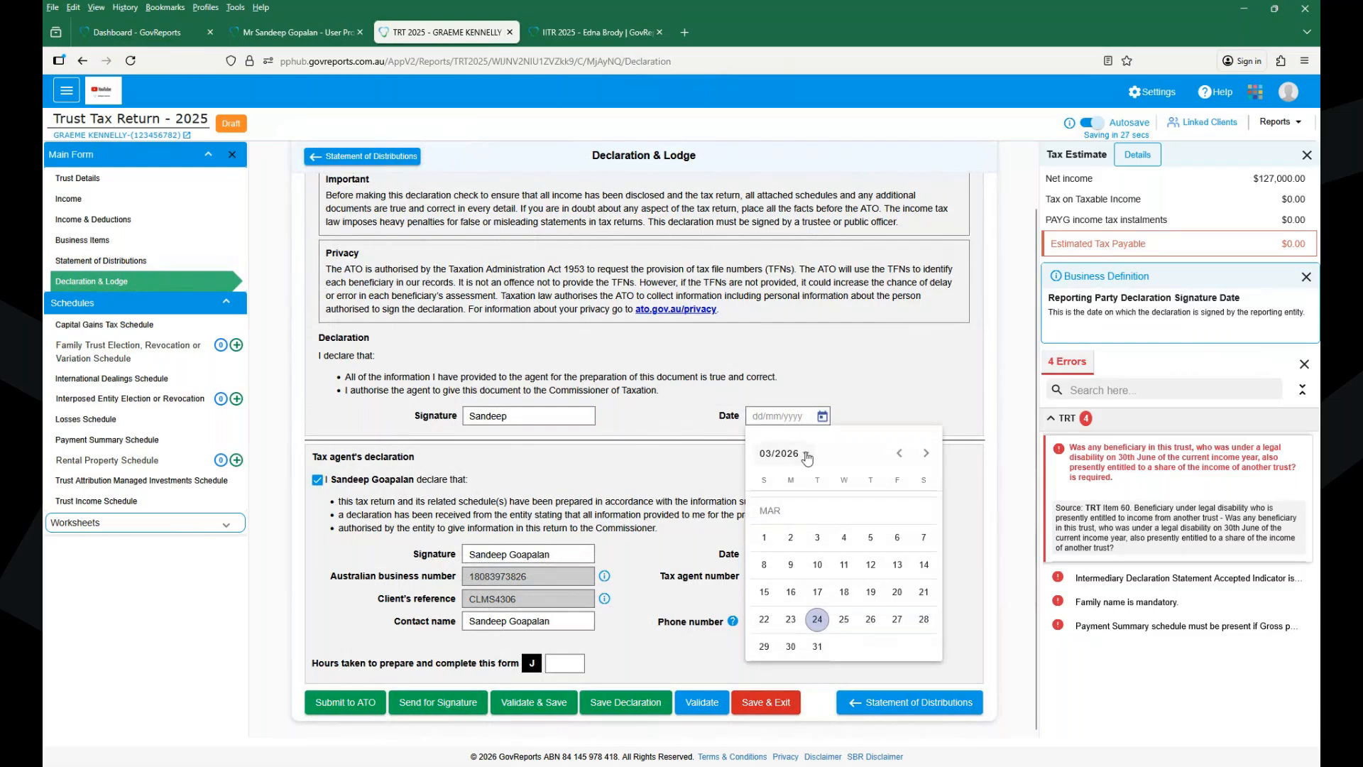
pyautogui.click(817, 619)
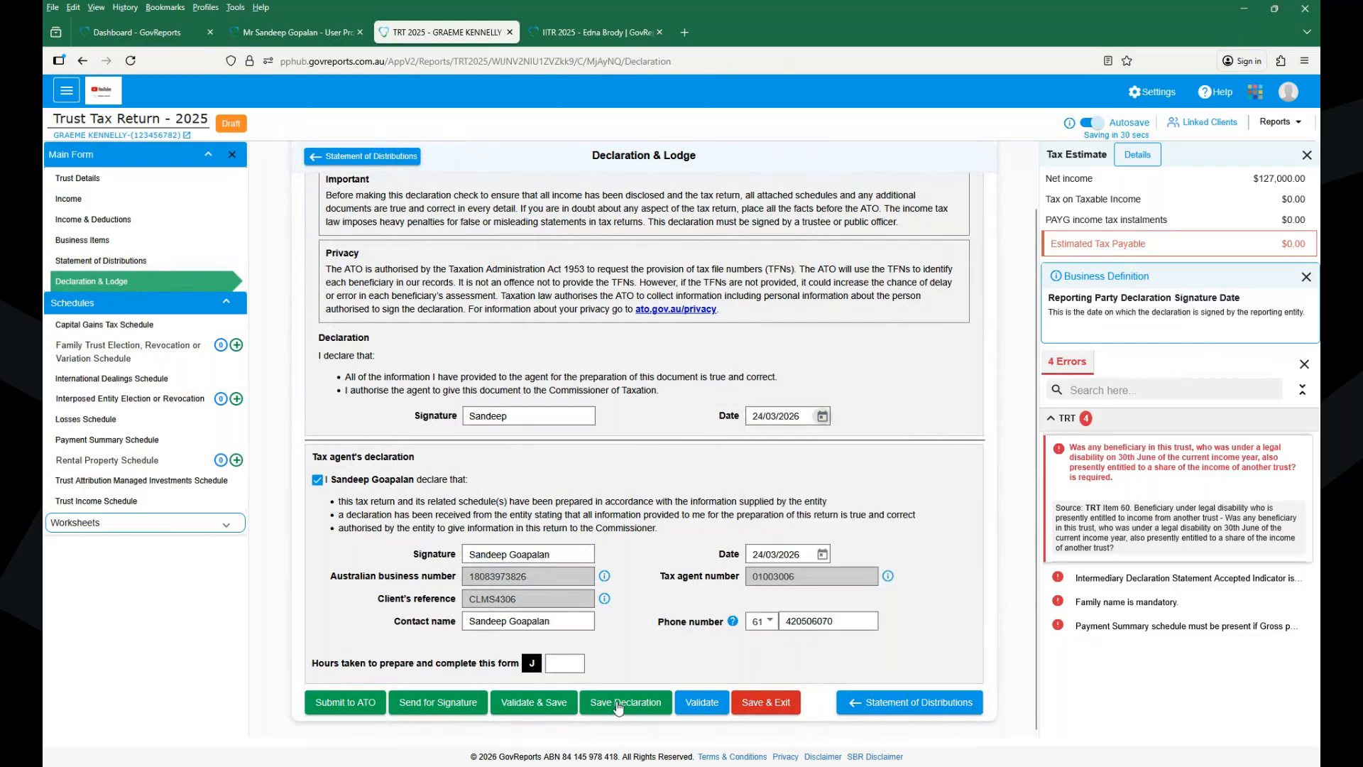
pyautogui.click(619, 703)
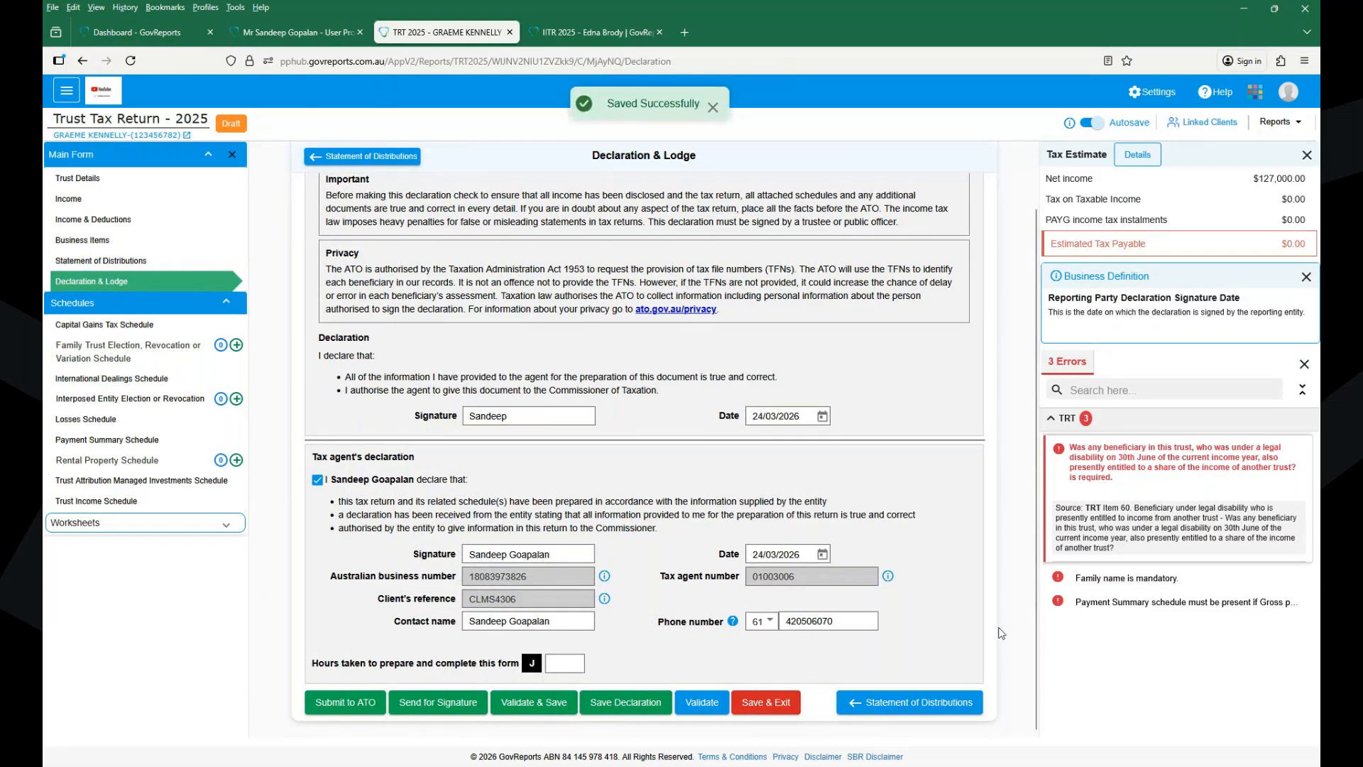
# - Answer No to item 60 and save the Statement of Distributions
pyautogui.click(1061, 454)
pyautogui.click(678, 504)
pyautogui.click(692, 554)
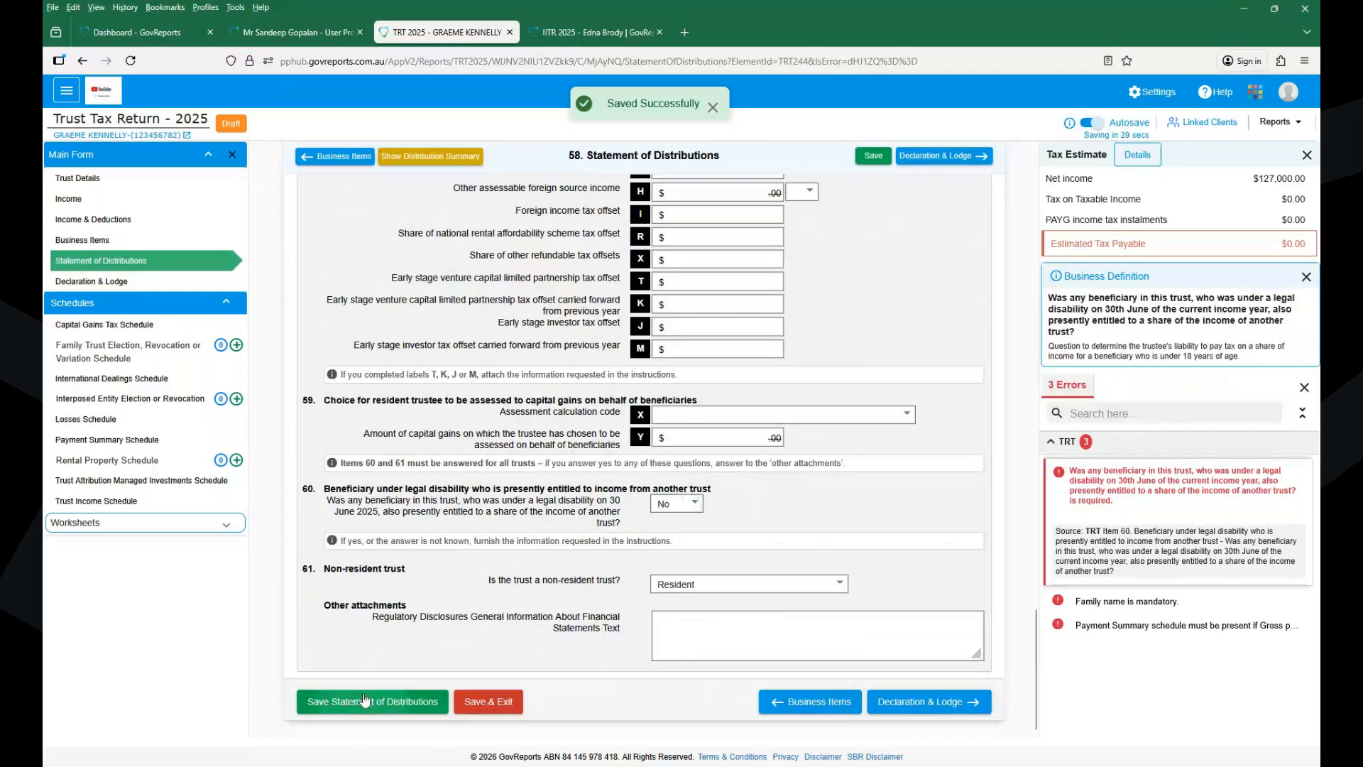
pyautogui.click(366, 700)
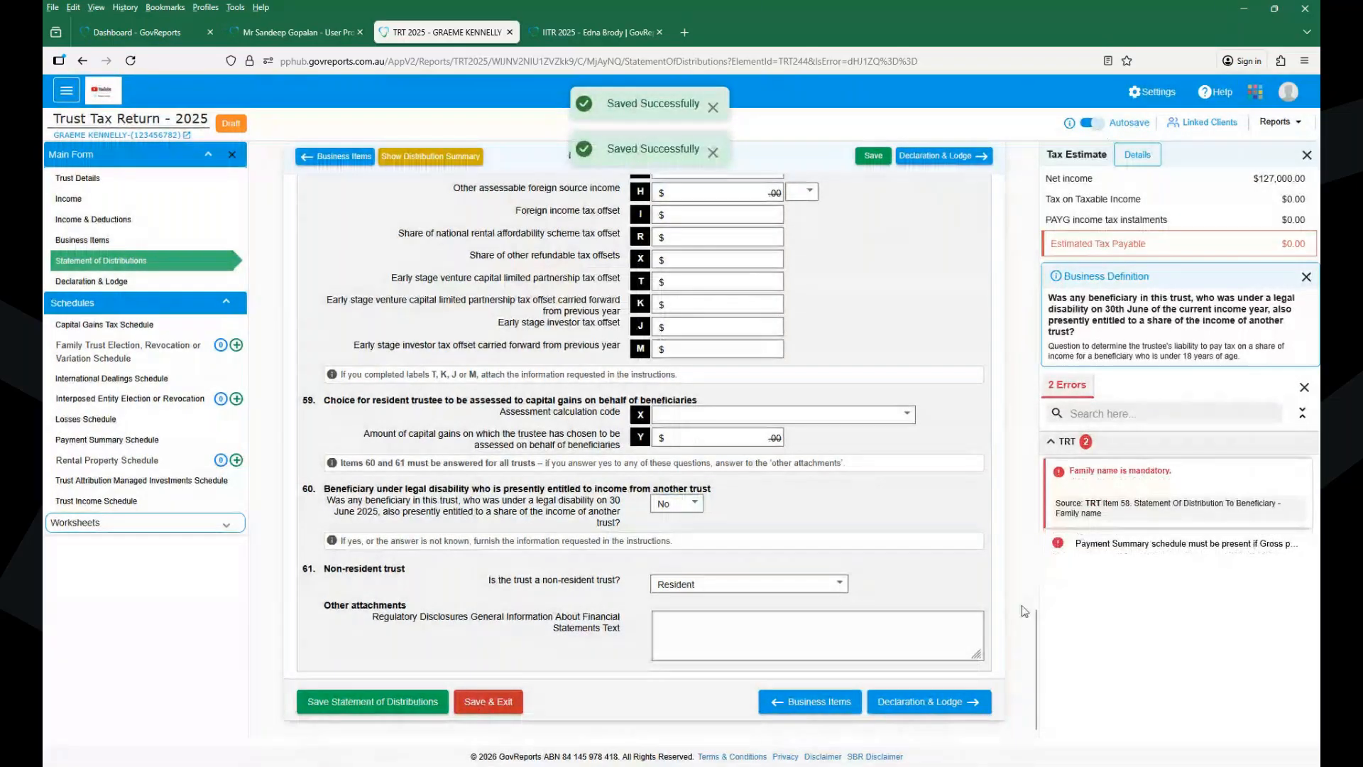
# - Move the 150,000 from gross payments (D) to other business income (H)
pyautogui.click(1057, 472)
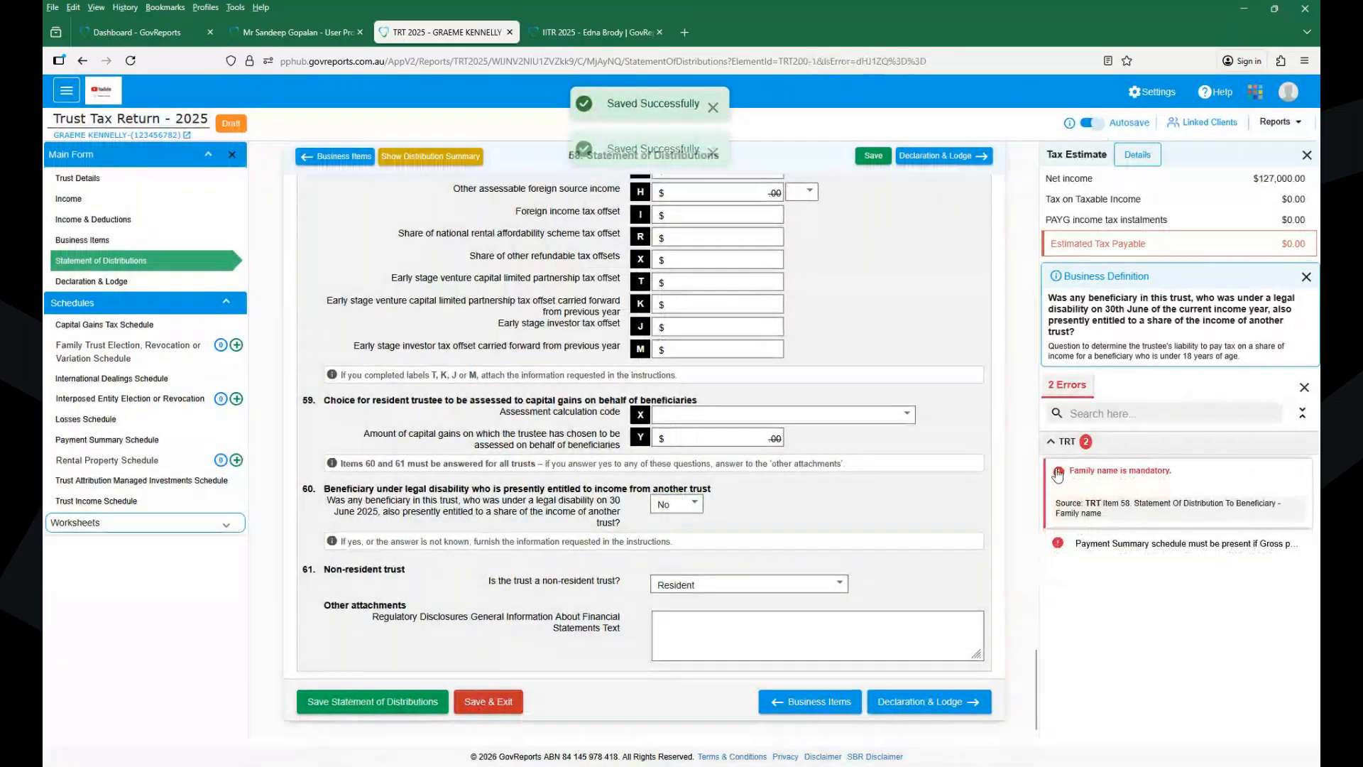
pyautogui.click(1057, 544)
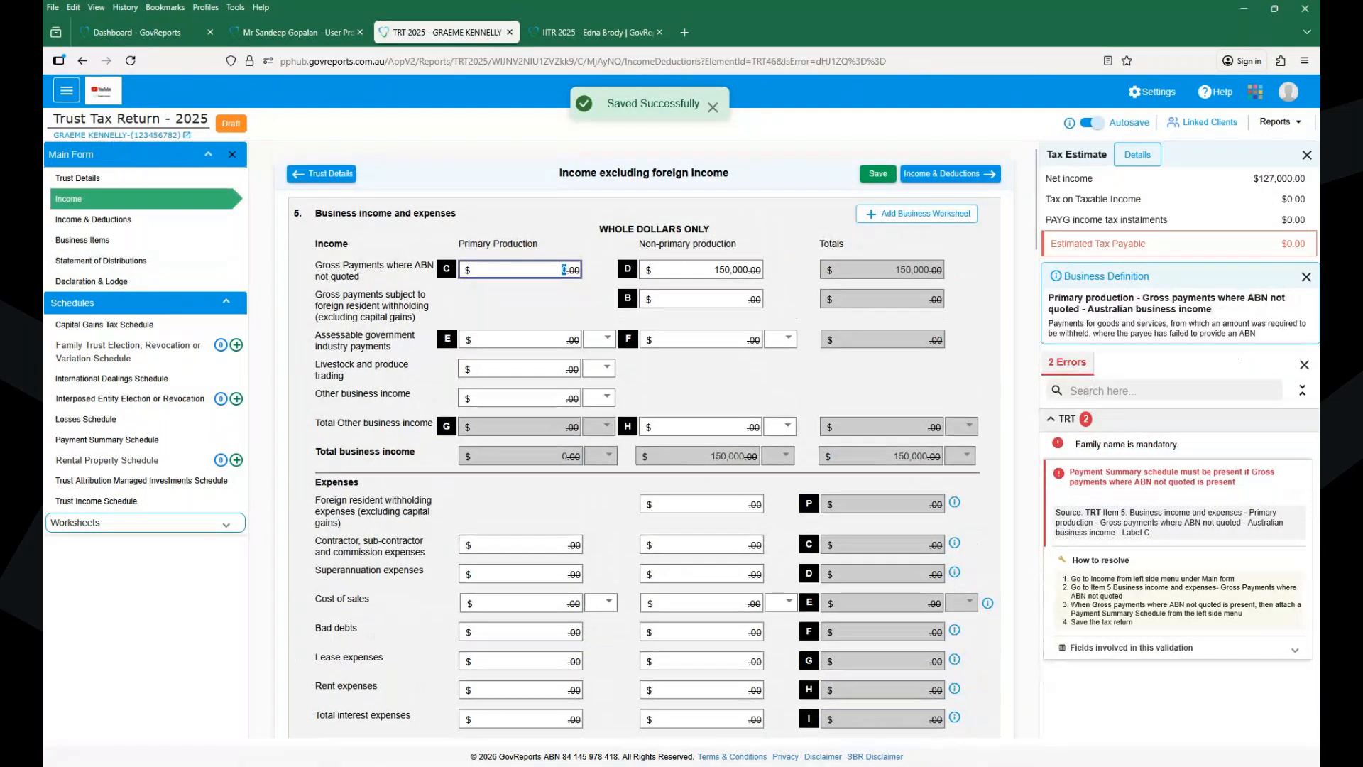
pyautogui.press('Tab')
pyautogui.press('BackSpace')
pyautogui.click(692, 423)
pyautogui.write('1500000.00')
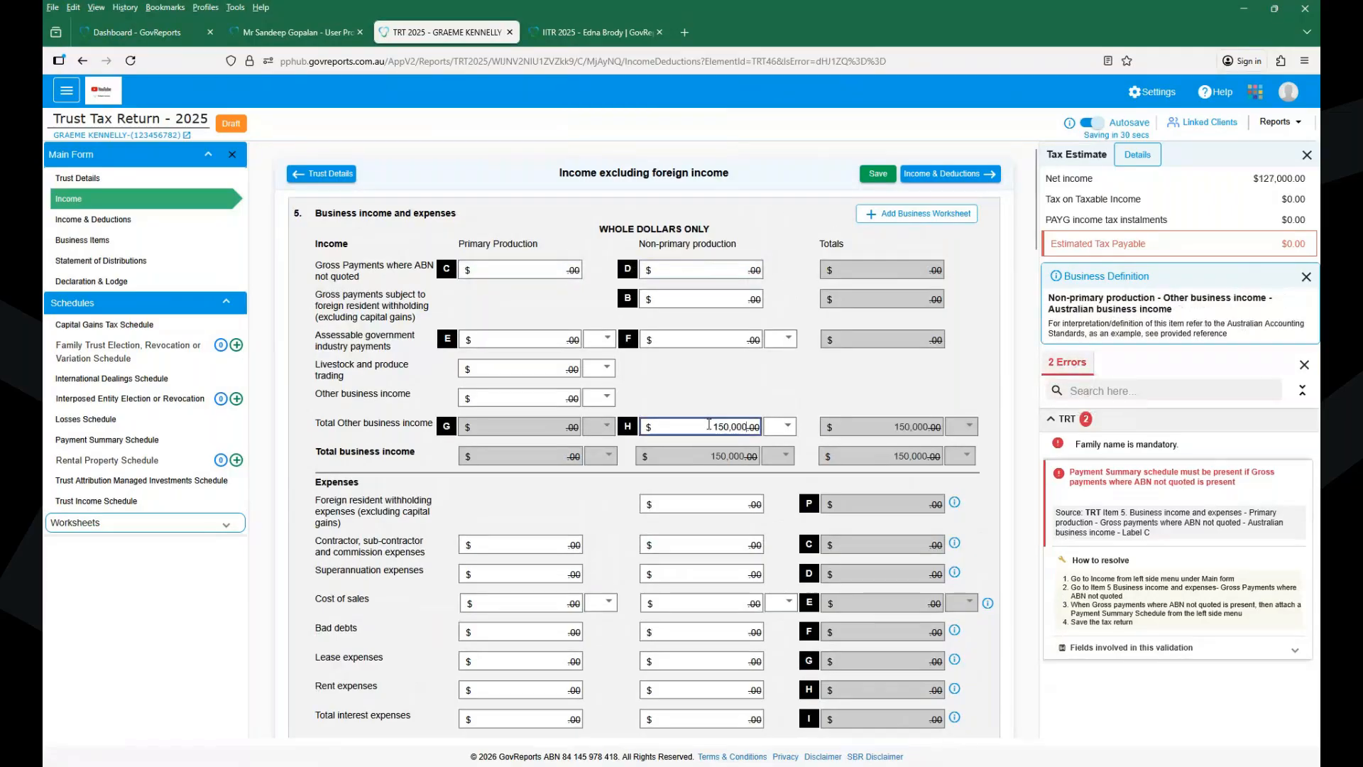
pyautogui.click(888, 176)
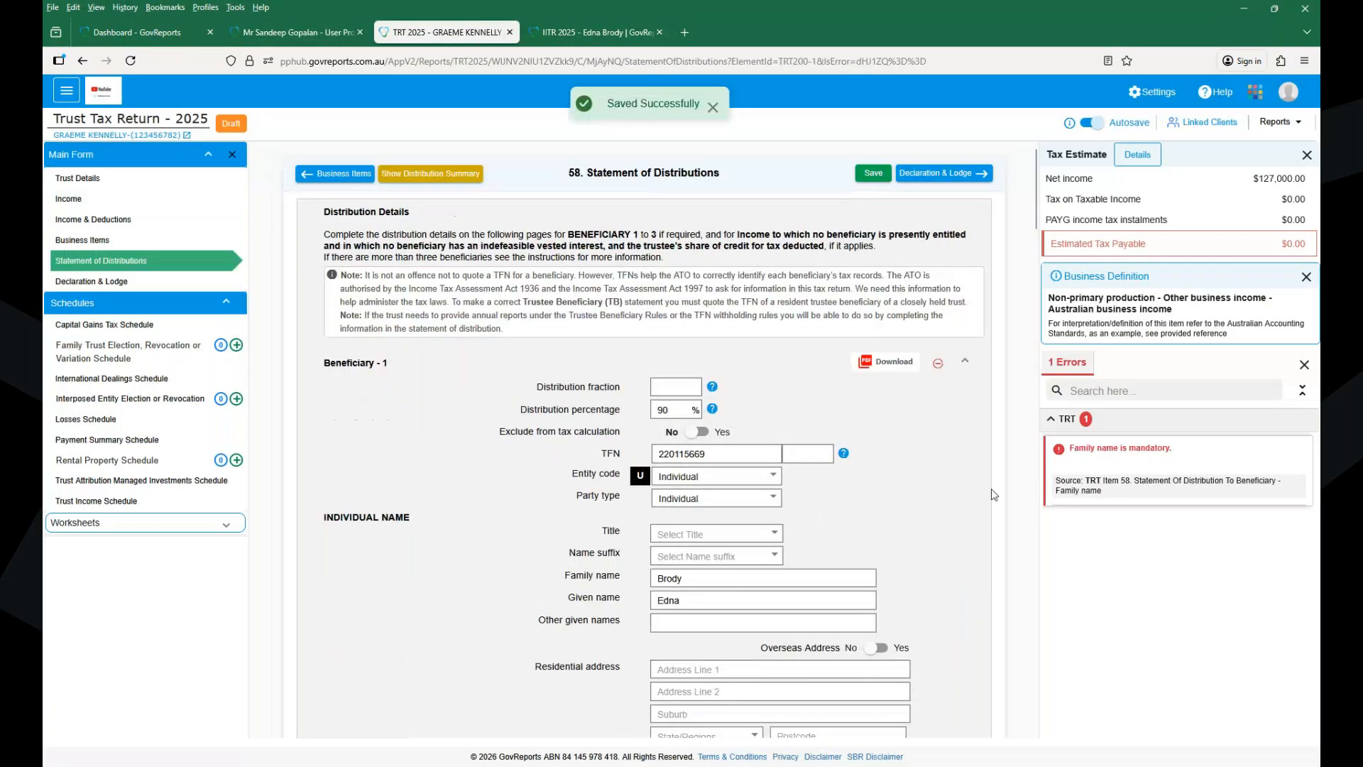
# - Give Beneficiary 2 title Mr plus a family and given name, and save
pyautogui.hotkey('ctrl', 'a')
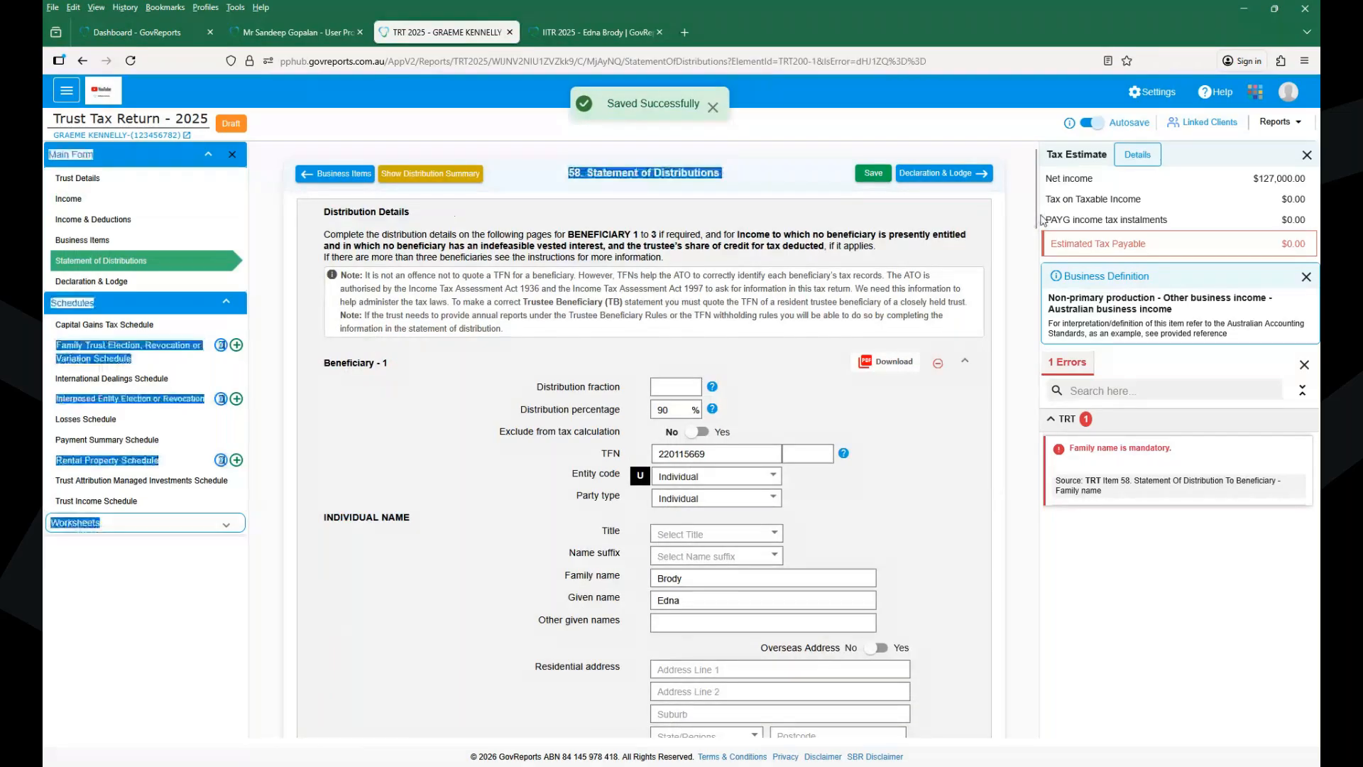
pyautogui.scroll(-10, 1035, 213)
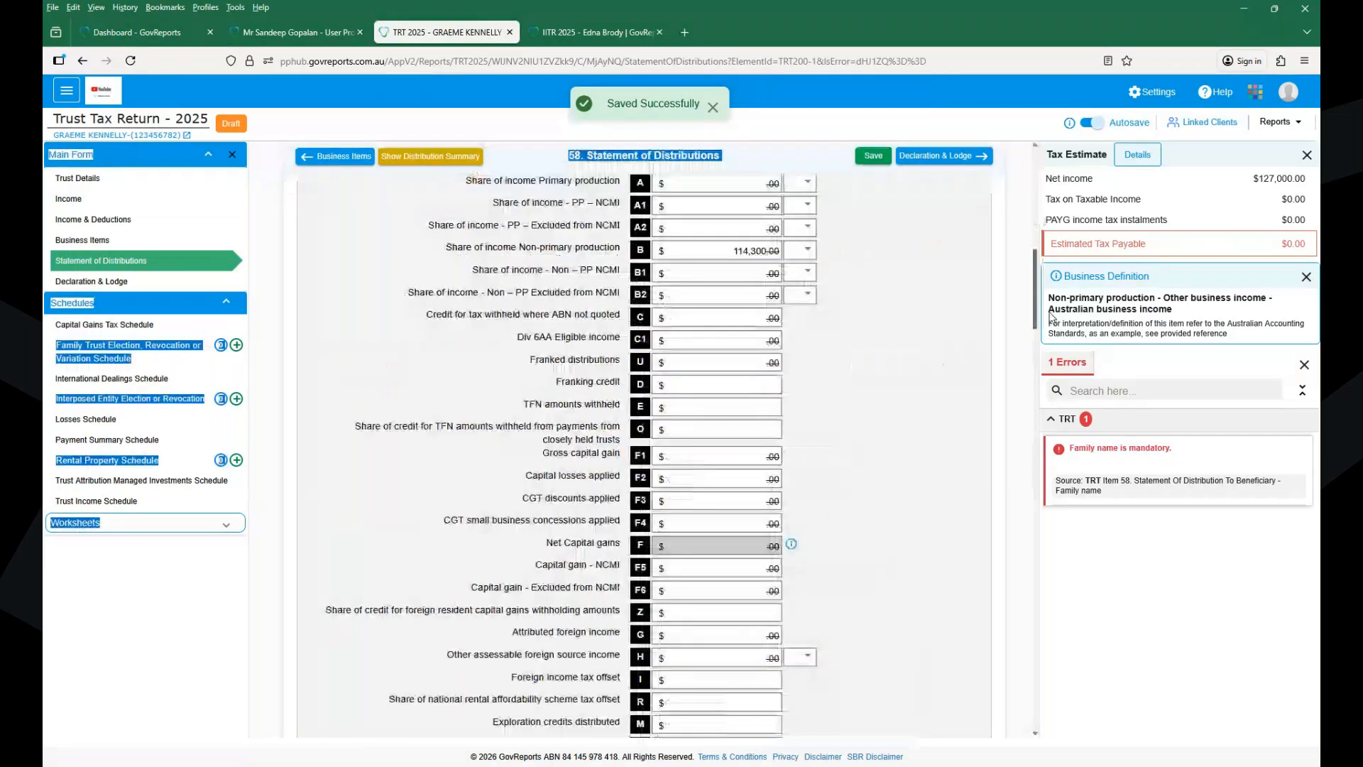
pyautogui.scroll(-1, 1052, 317)
pyautogui.moveTo(1035, 327); pyautogui.dragTo(1036, 421)
pyautogui.scroll(-4, 1036, 422)
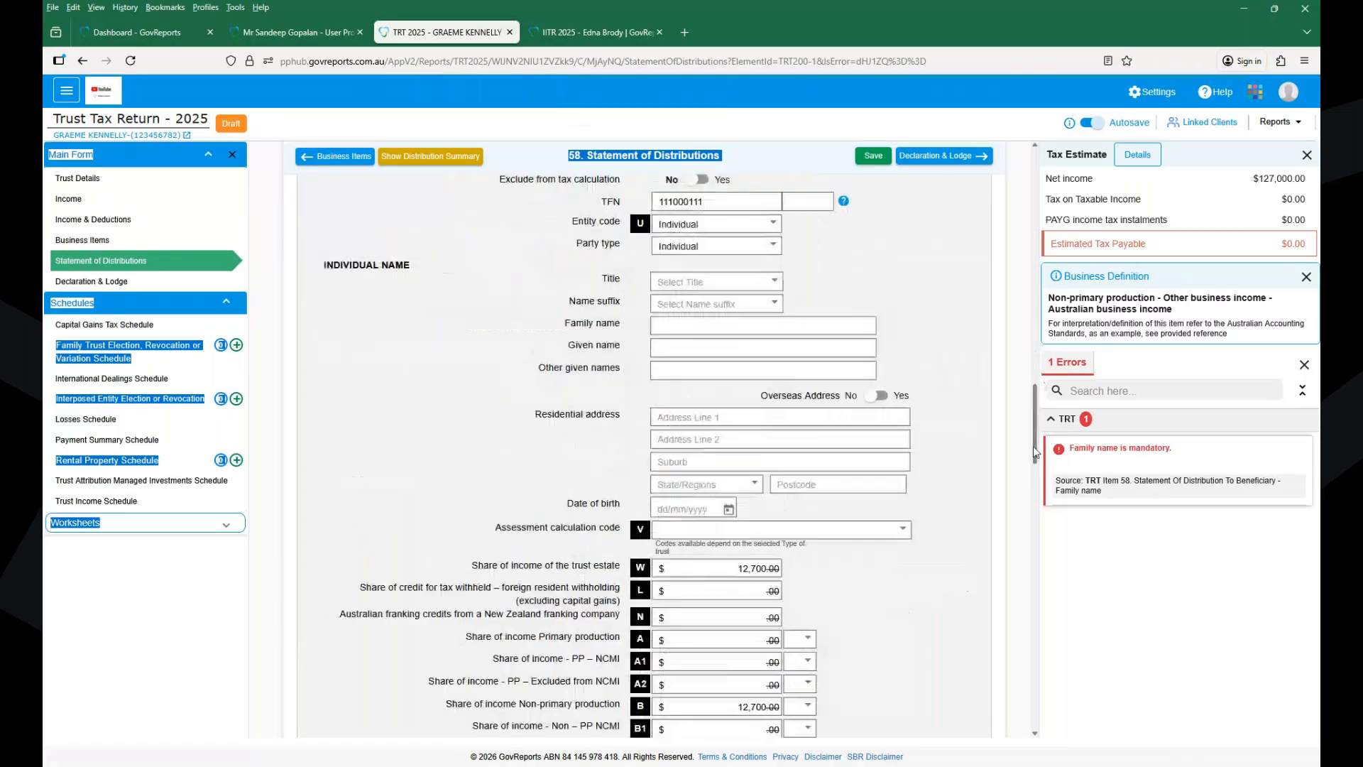
pyautogui.click(692, 280)
pyautogui.click(701, 318)
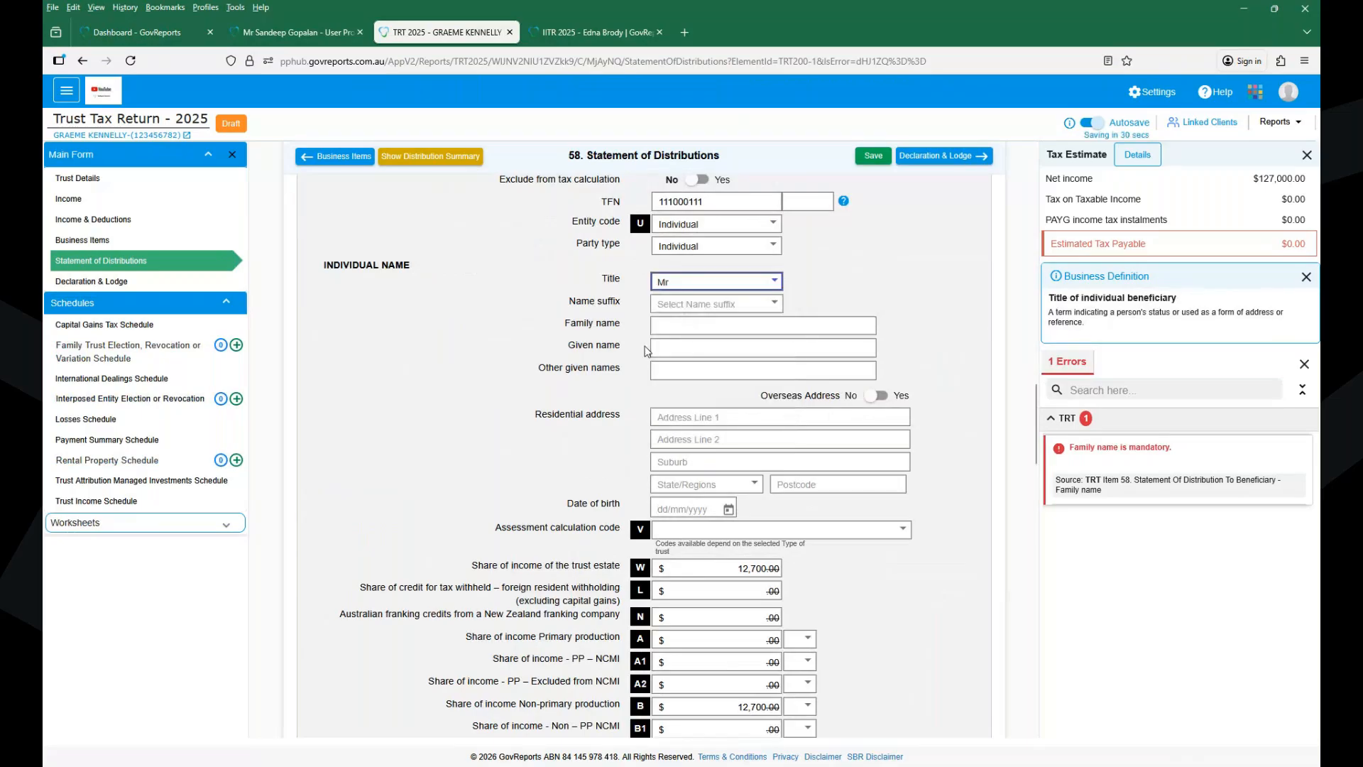
pyautogui.click(692, 325)
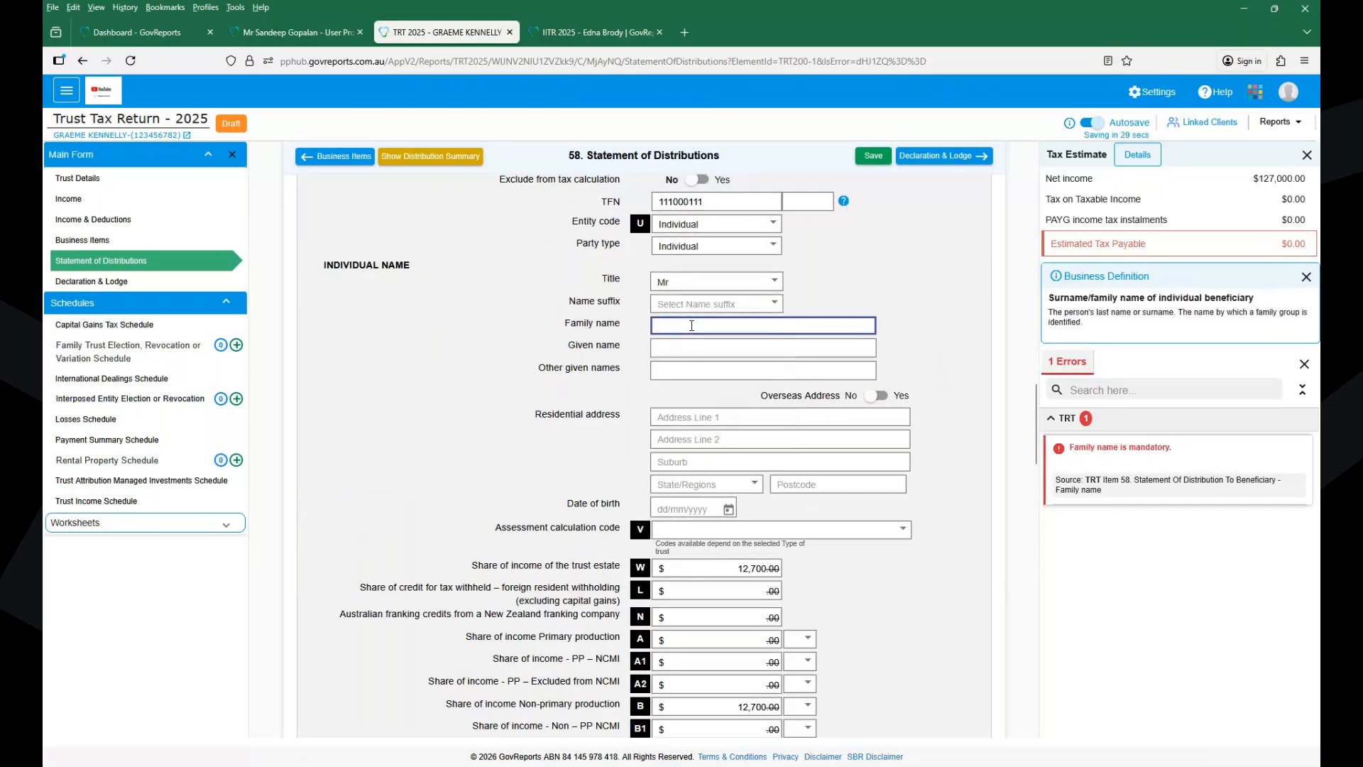
pyautogui.press('Tab')
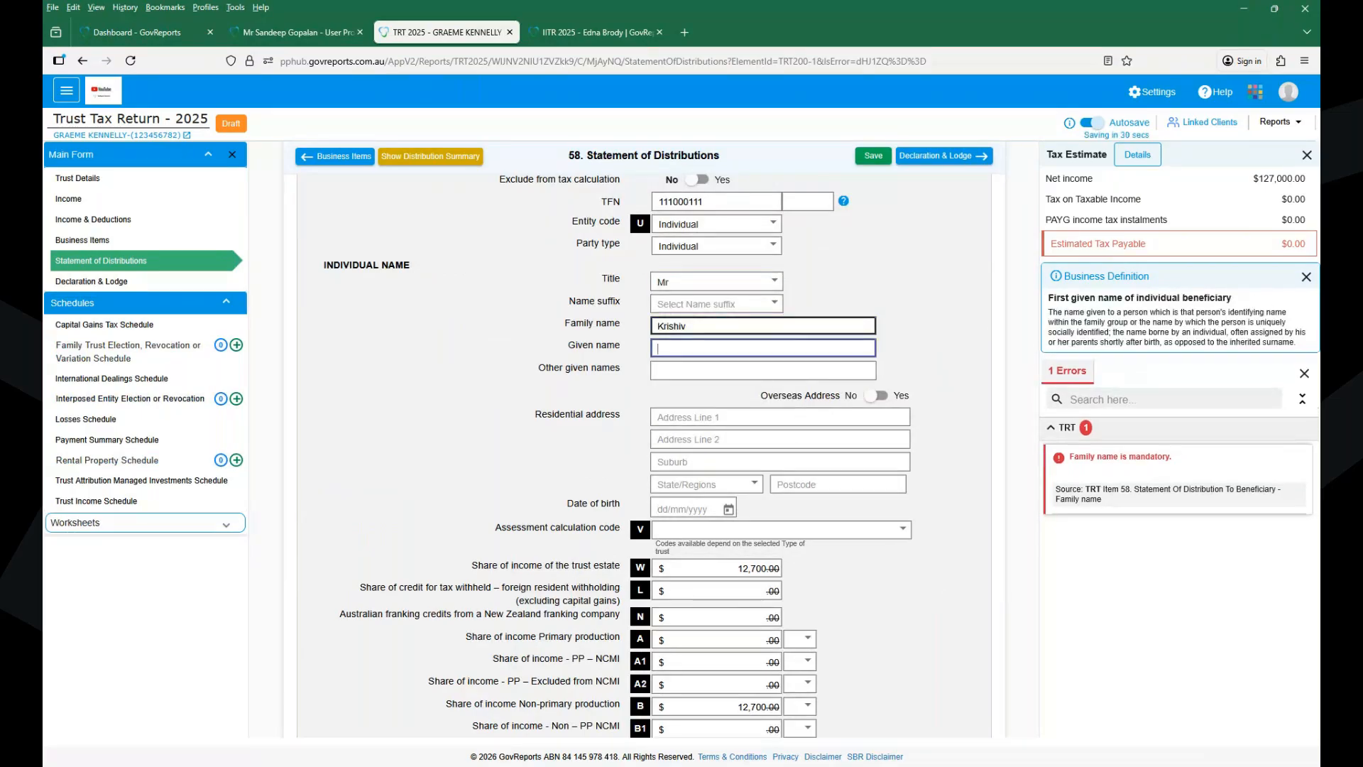
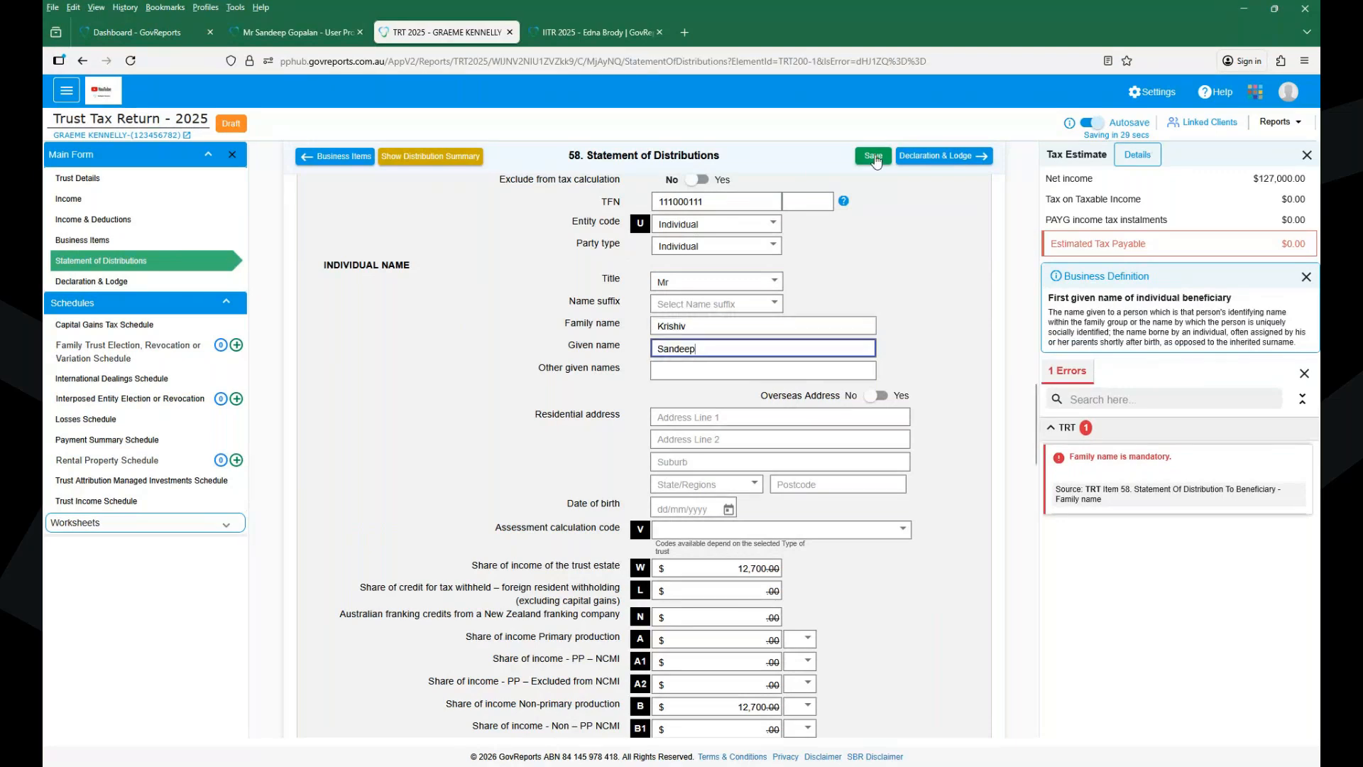
pyautogui.click(872, 155)
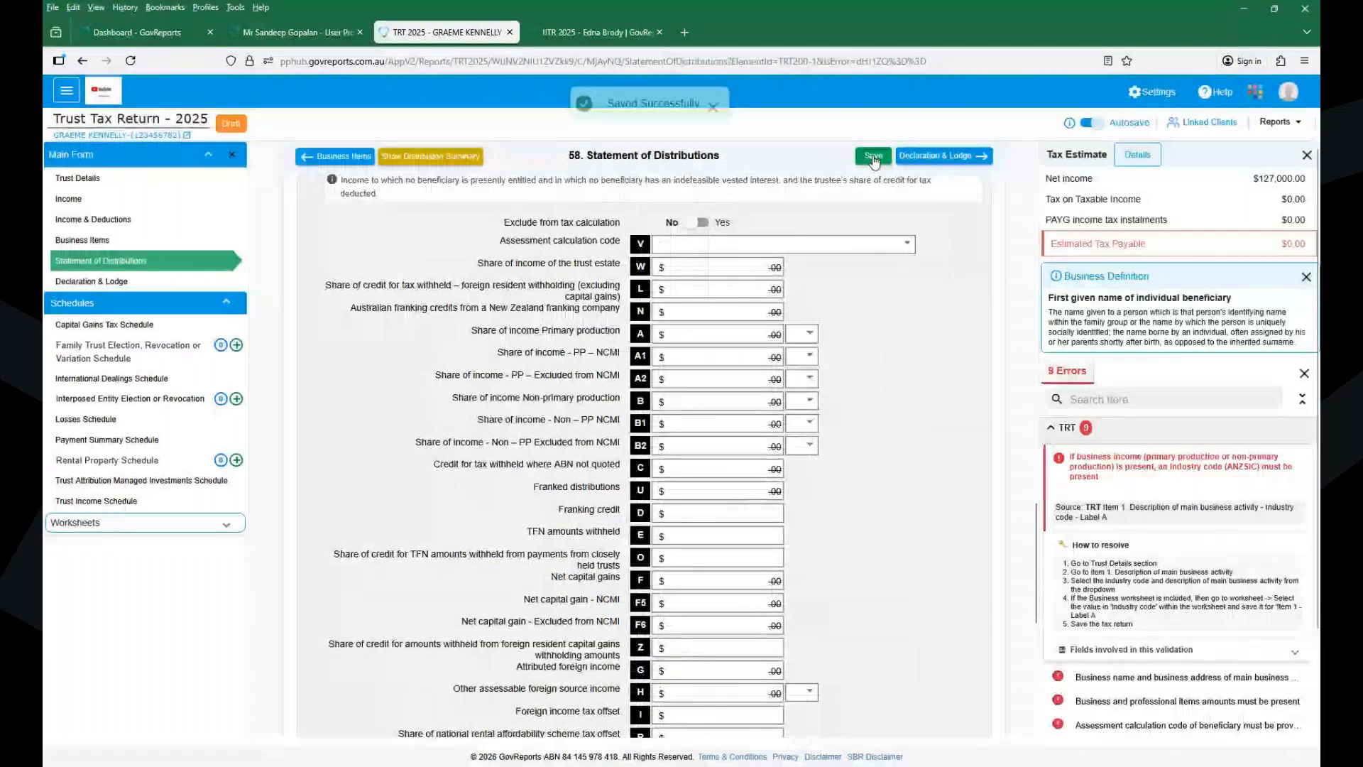
# - Set the trust's main business activity to Accounting service (industry code 69320), save, and go to item 37
pyautogui.click(1059, 460)
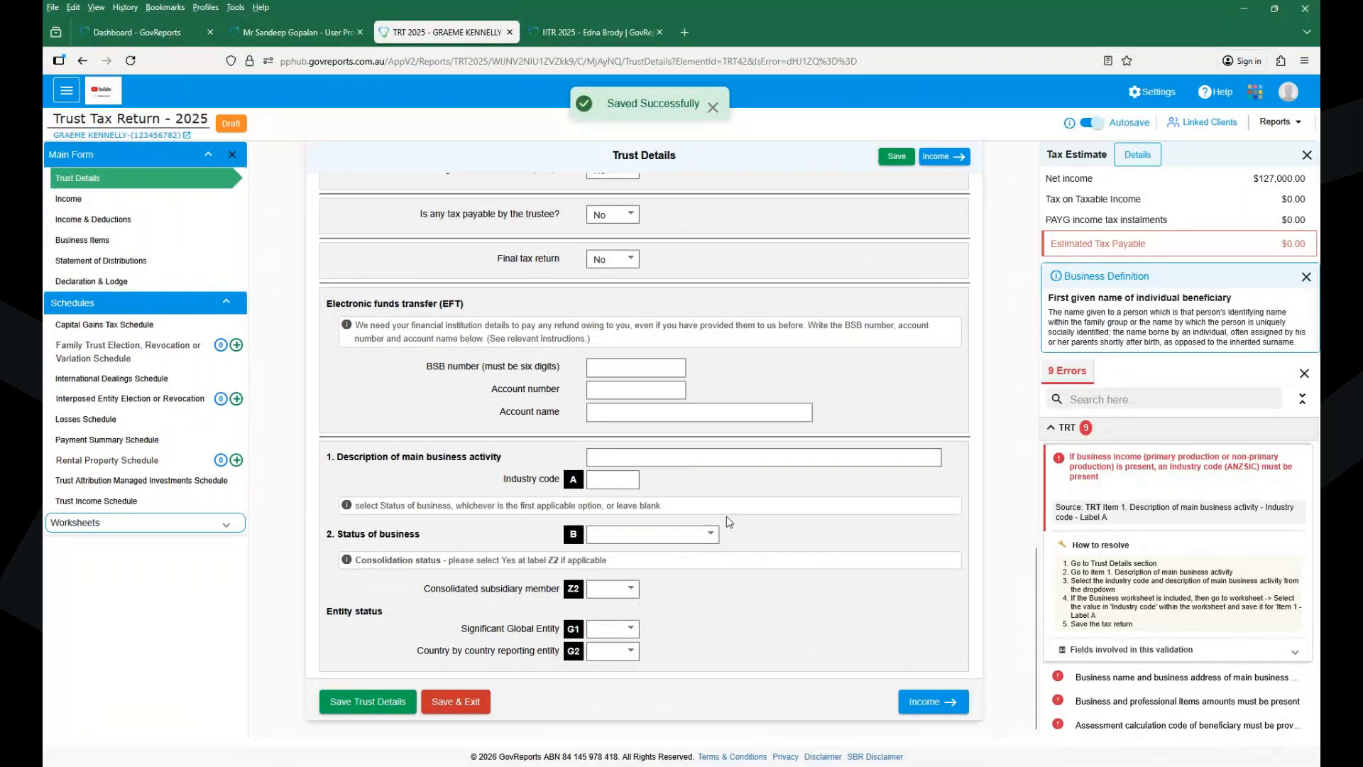
pyautogui.click(645, 462)
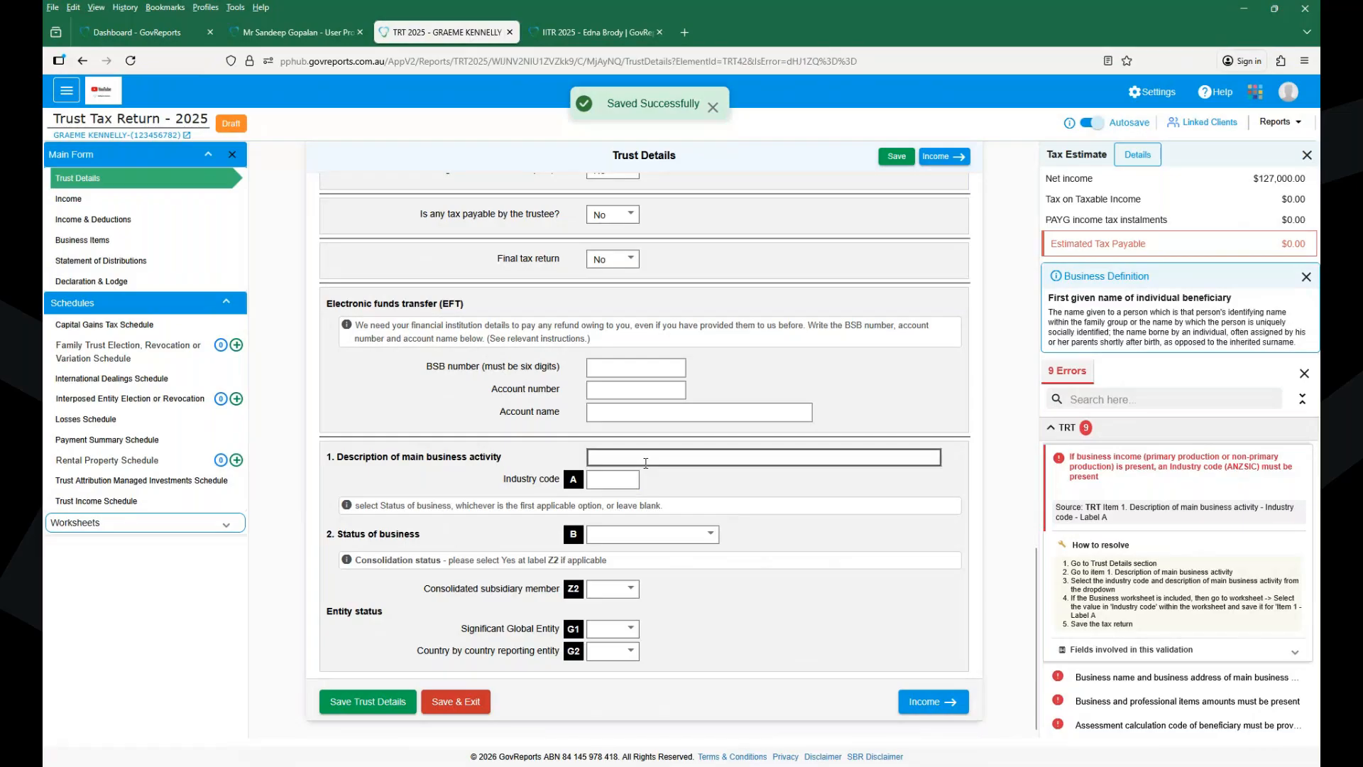
pyautogui.write('accoun')
pyautogui.click(639, 547)
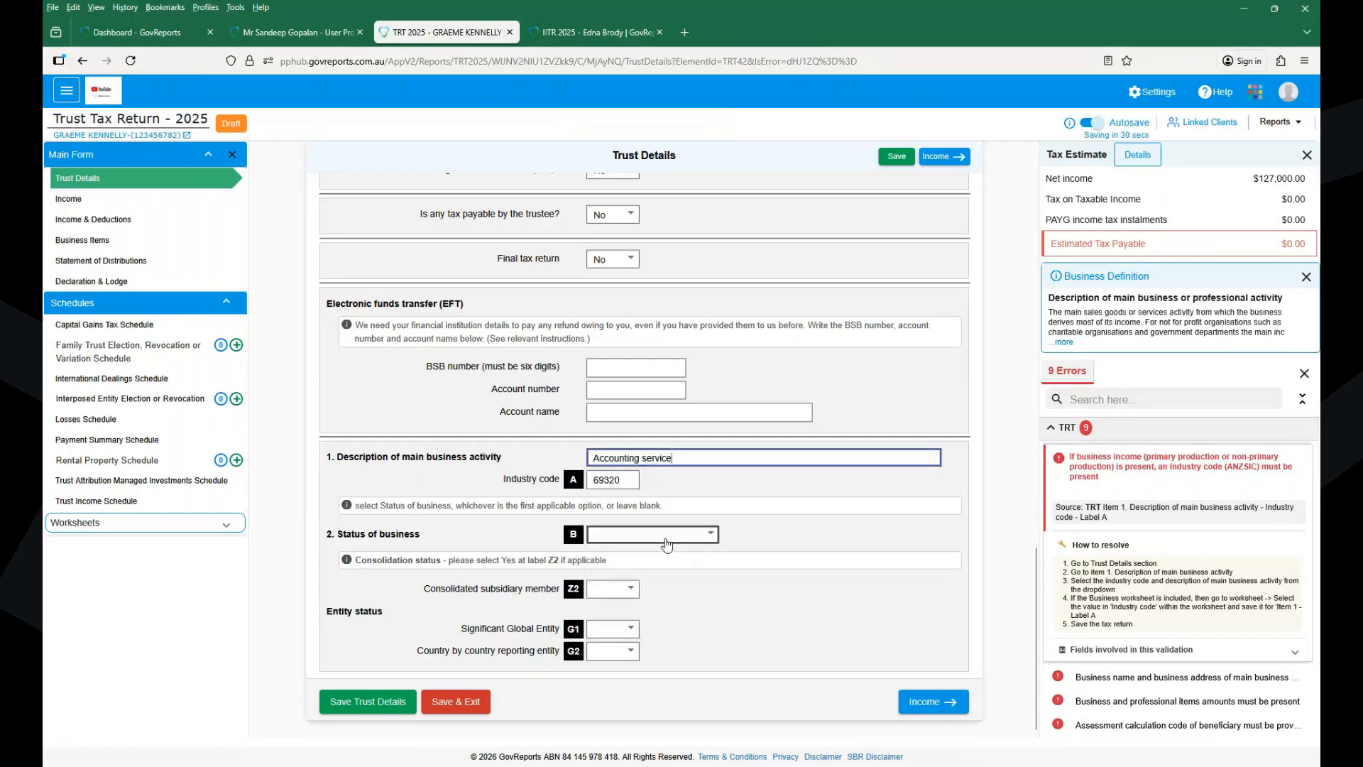
pyautogui.click(898, 157)
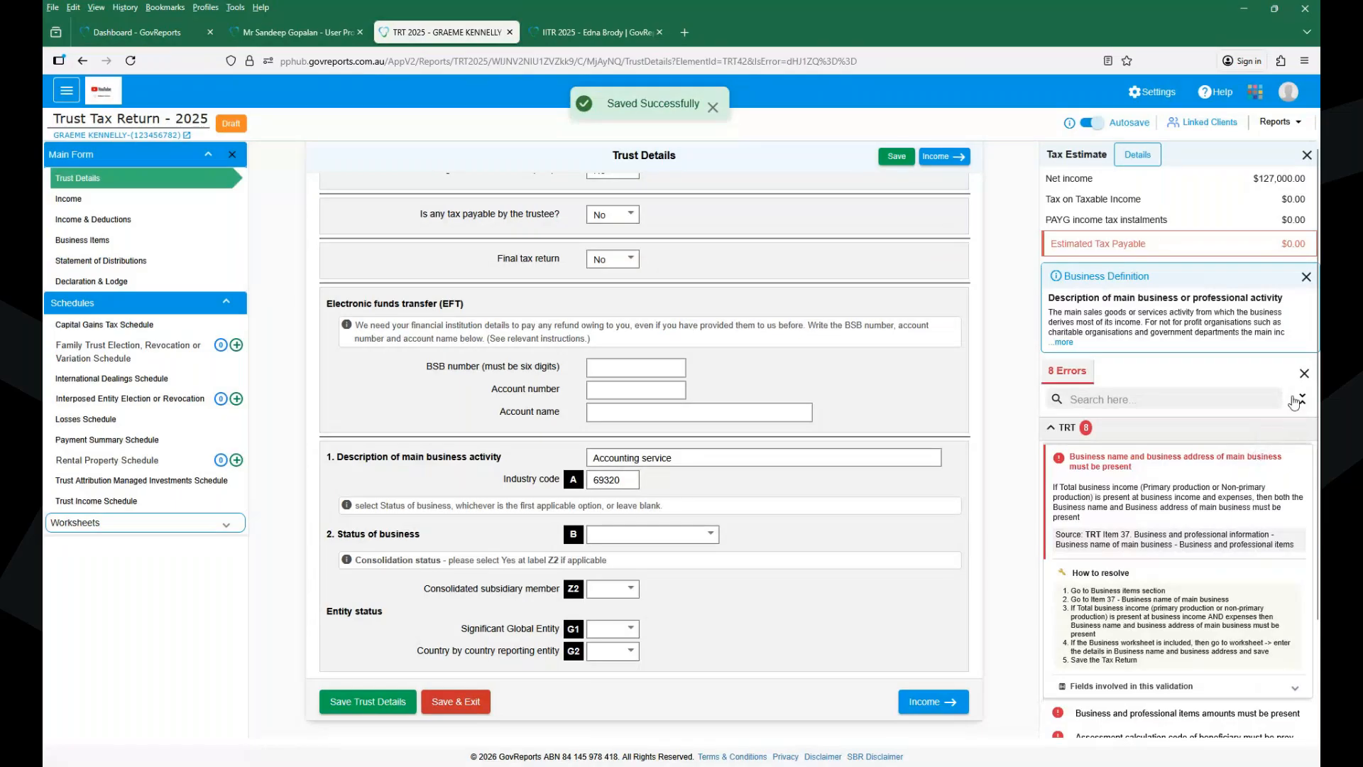
pyautogui.click(1214, 460)
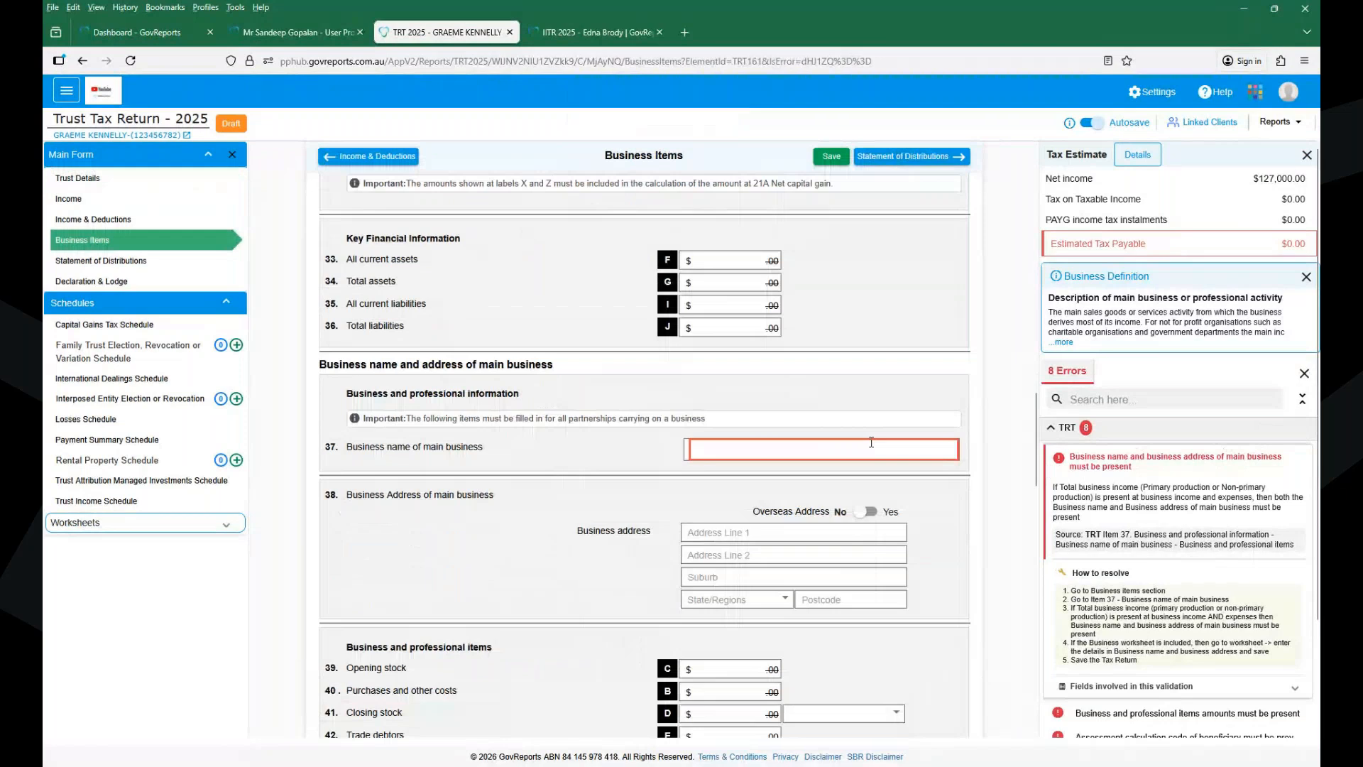
# - Enter 'ABC PTy LTD' as the trust's main business name in item 37 and save it
pyautogui.click(727, 449)
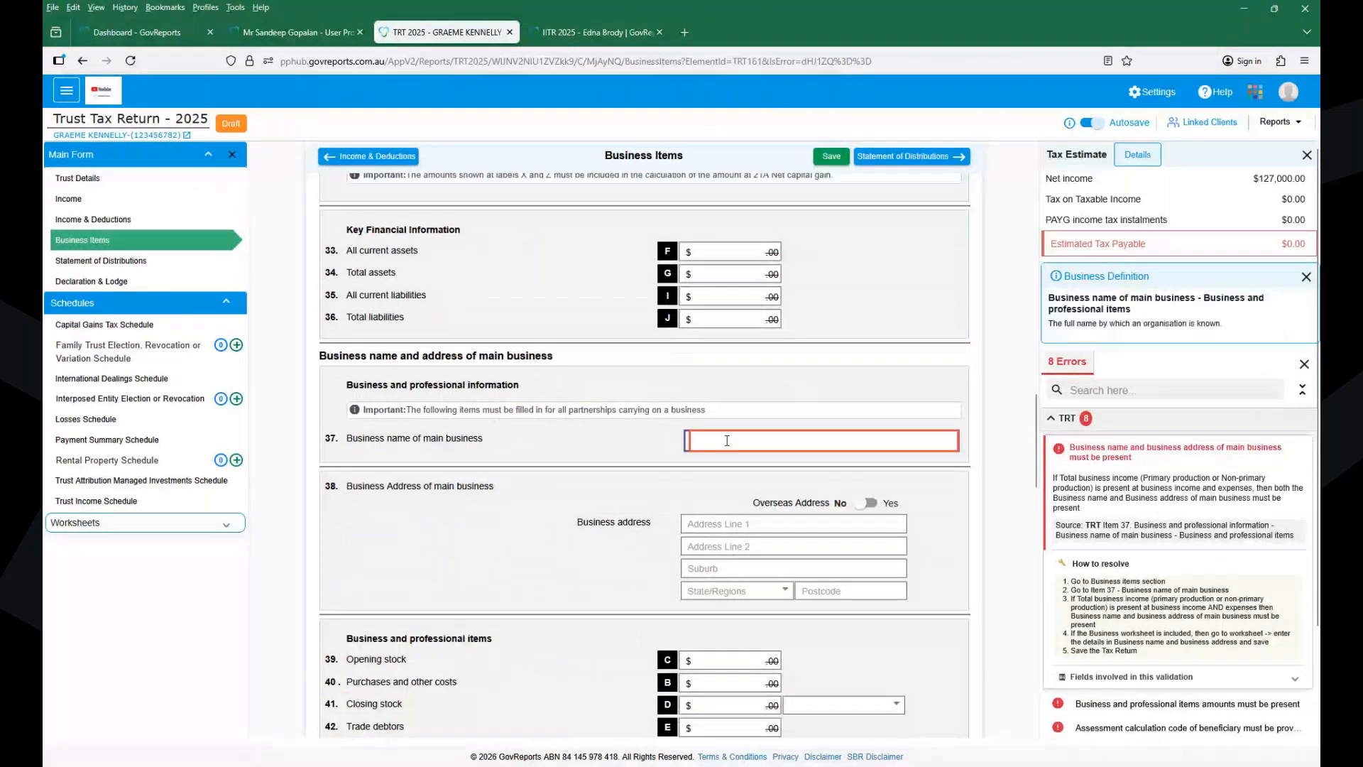
pyautogui.write('ABC PTy')
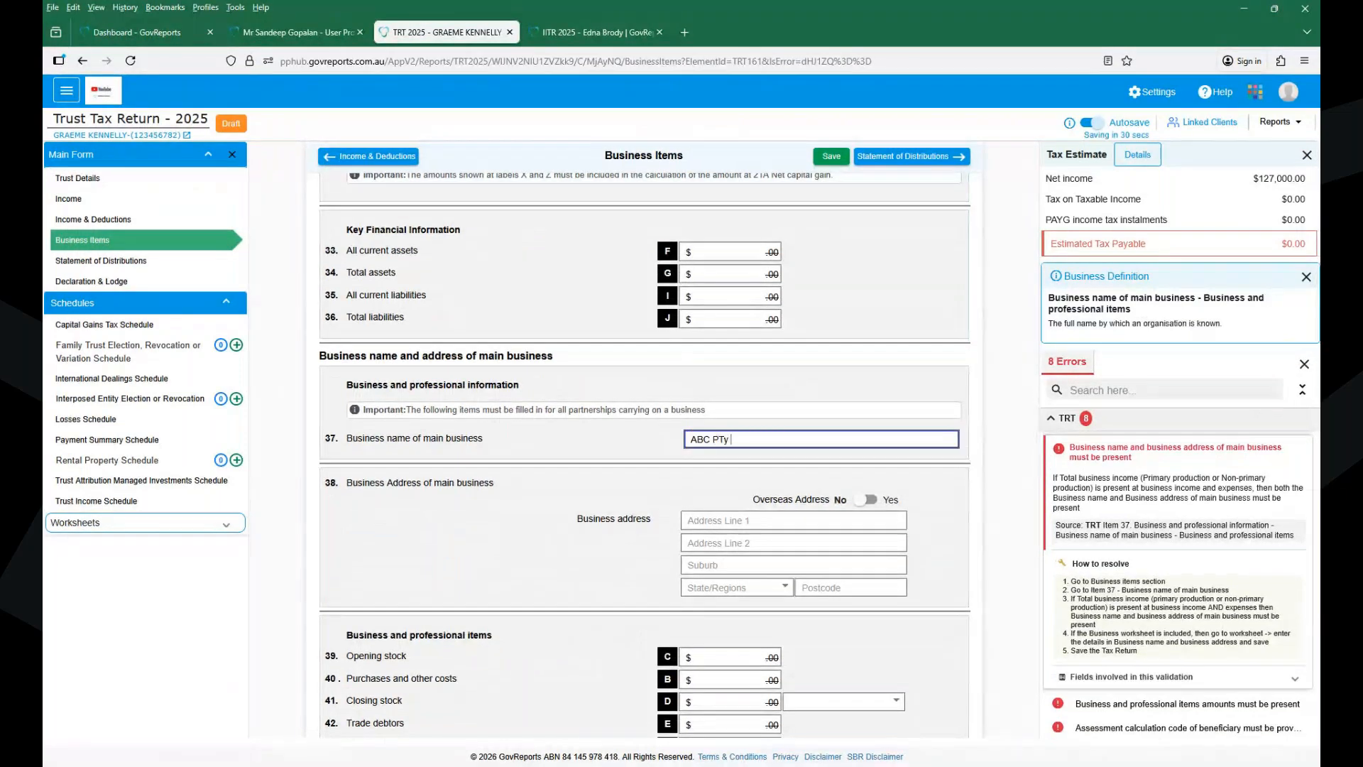
pyautogui.write(' LTD')
pyautogui.click(726, 522)
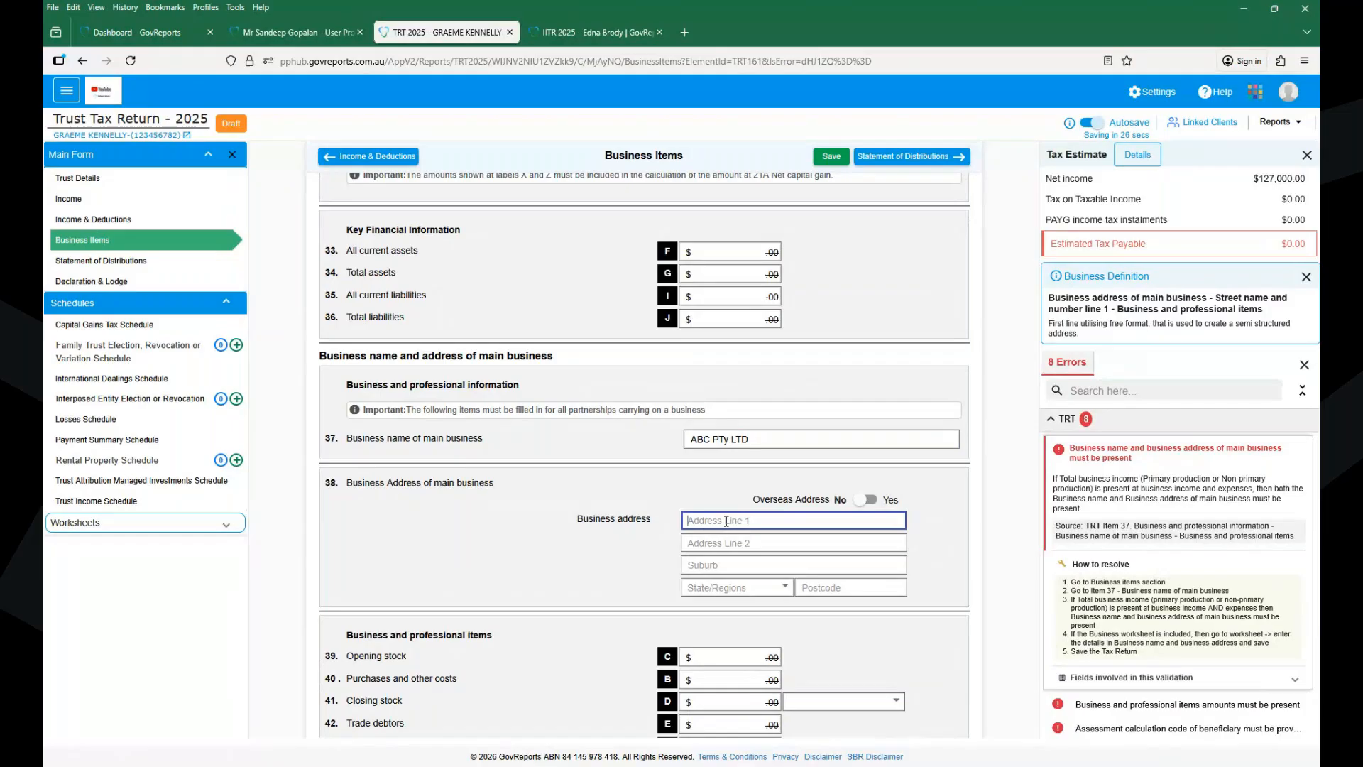
pyautogui.click(829, 155)
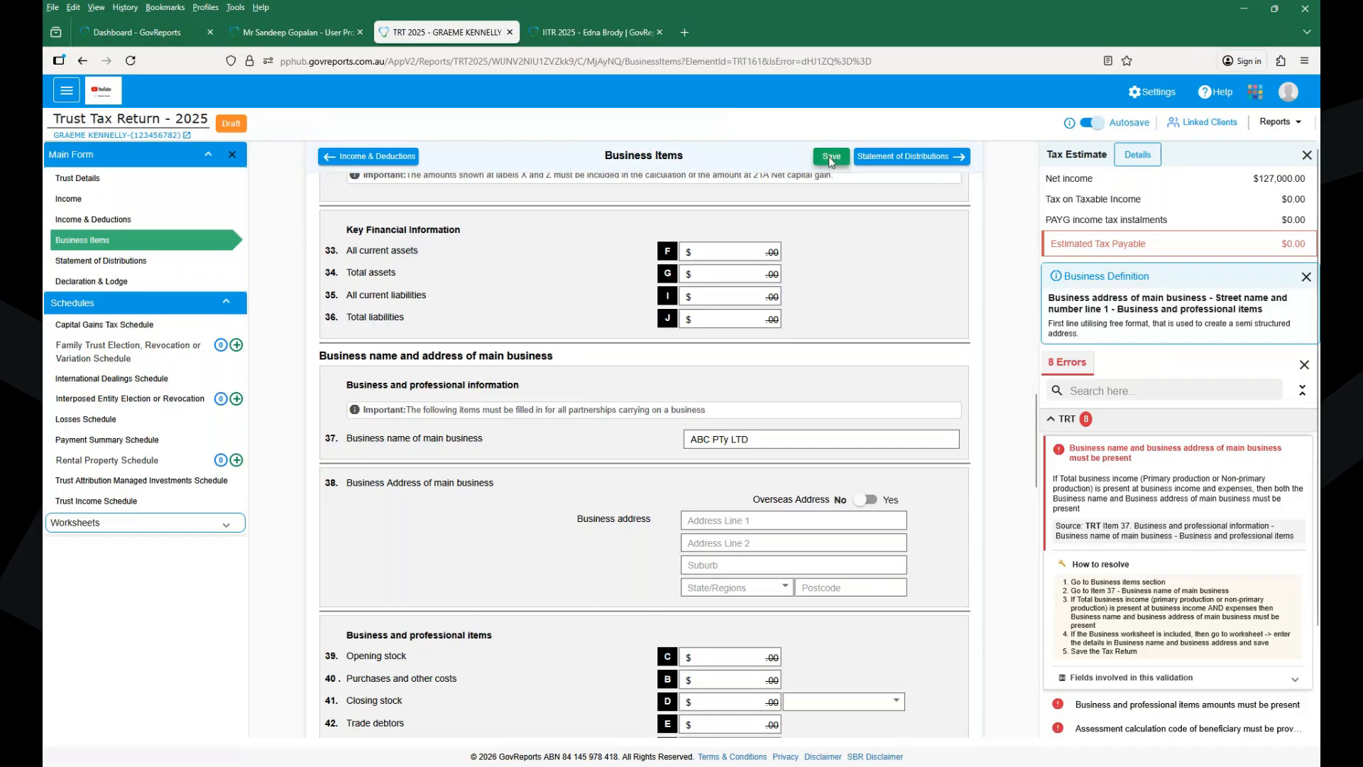
pyautogui.click(831, 157)
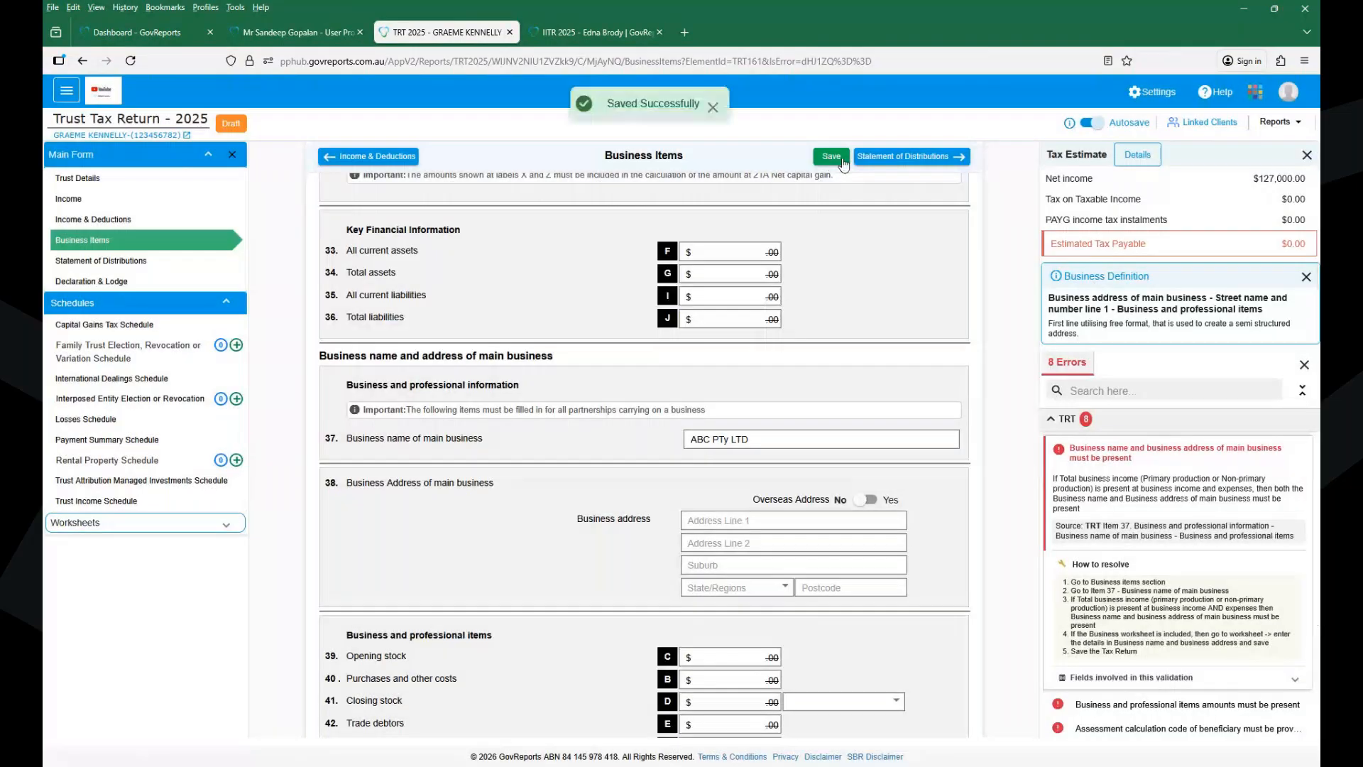
# - Save the trust return and exit it from the navigation menu
pyautogui.moveTo(1035, 398); pyautogui.dragTo(1040, 664)
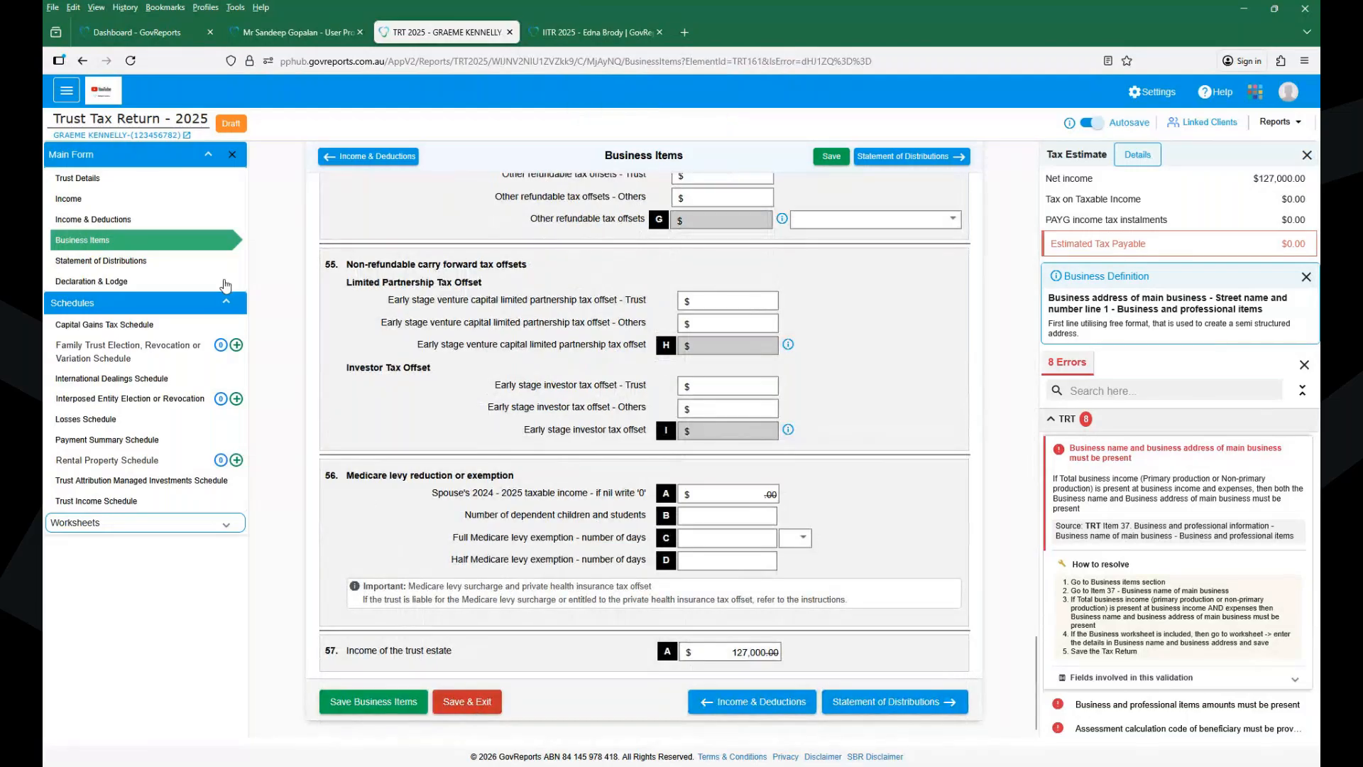
pyautogui.click(65, 93)
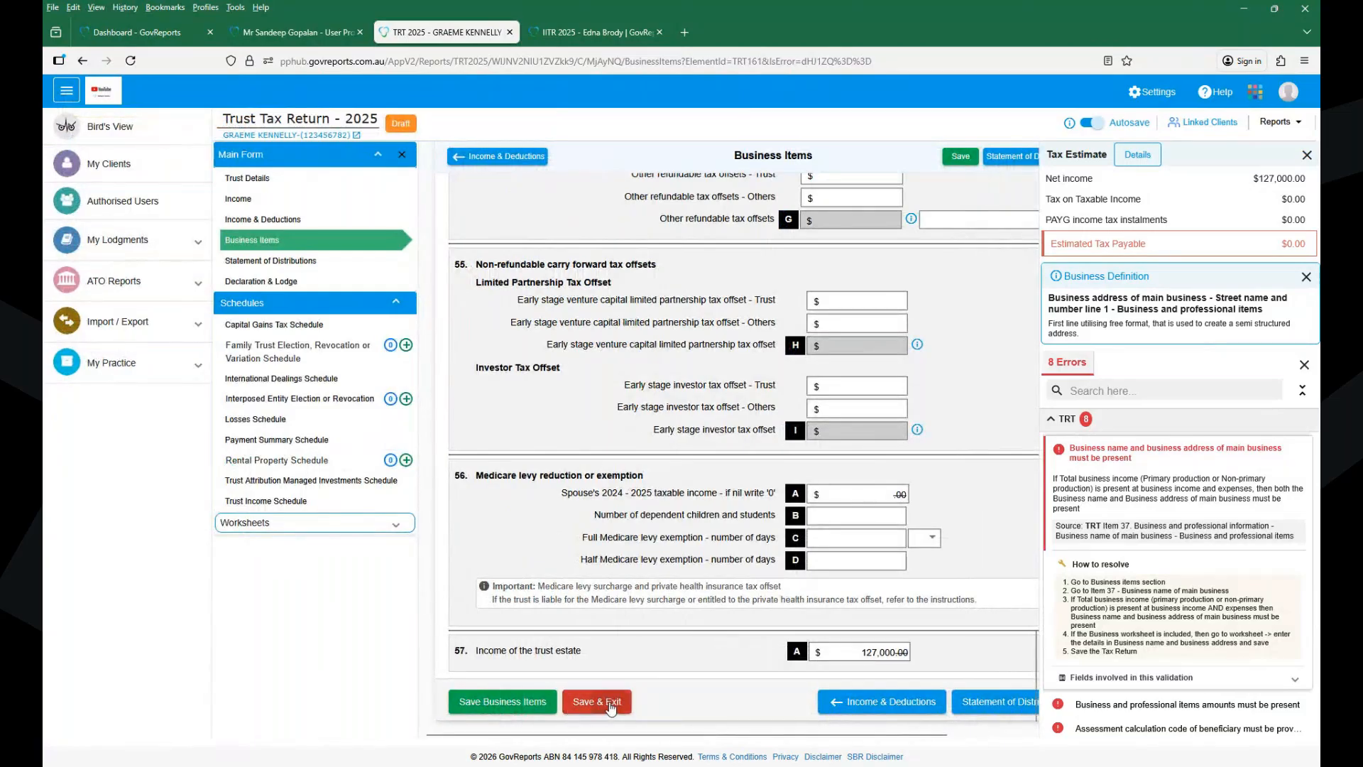
pyautogui.click(609, 705)
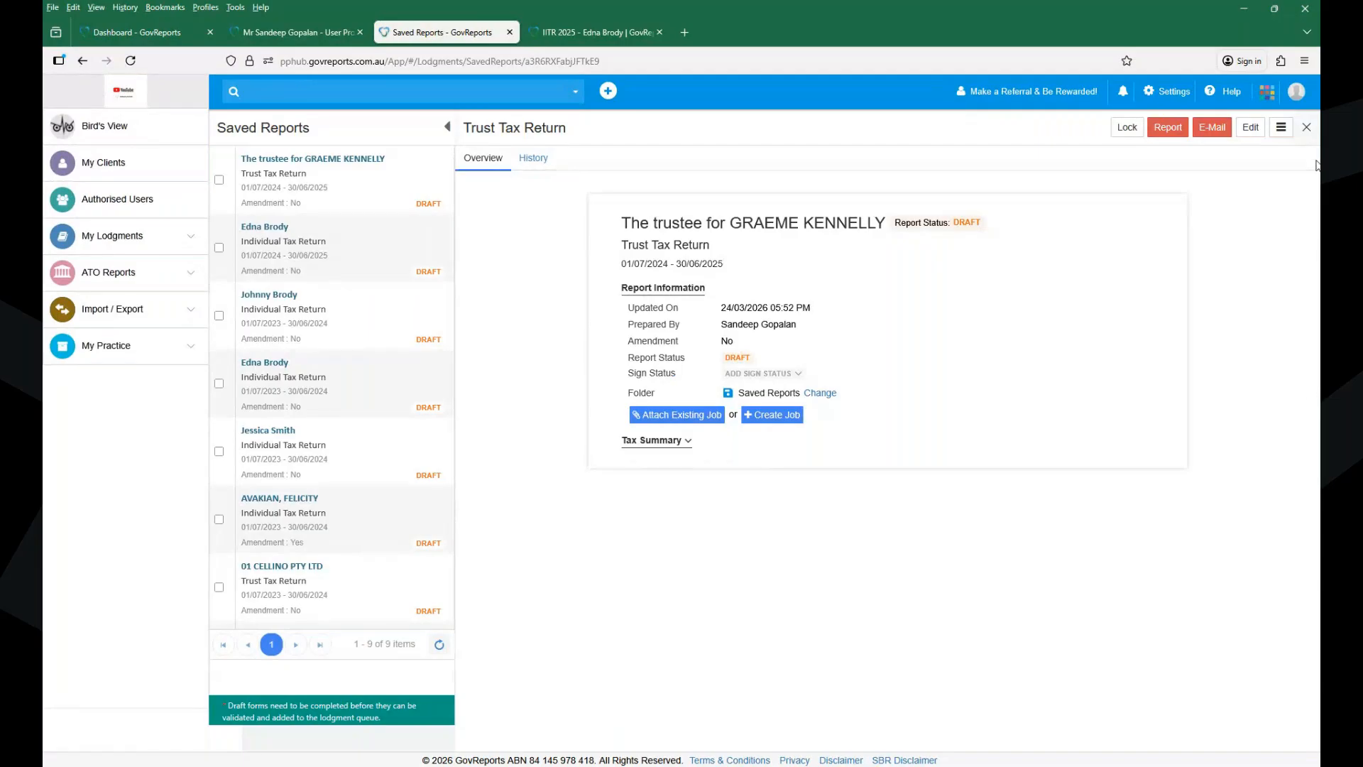
# - Open the 2025 Individual Tax Return overview for 01/07/2024–30/06/2025 from Saved Reports
pyautogui.click(1307, 128)
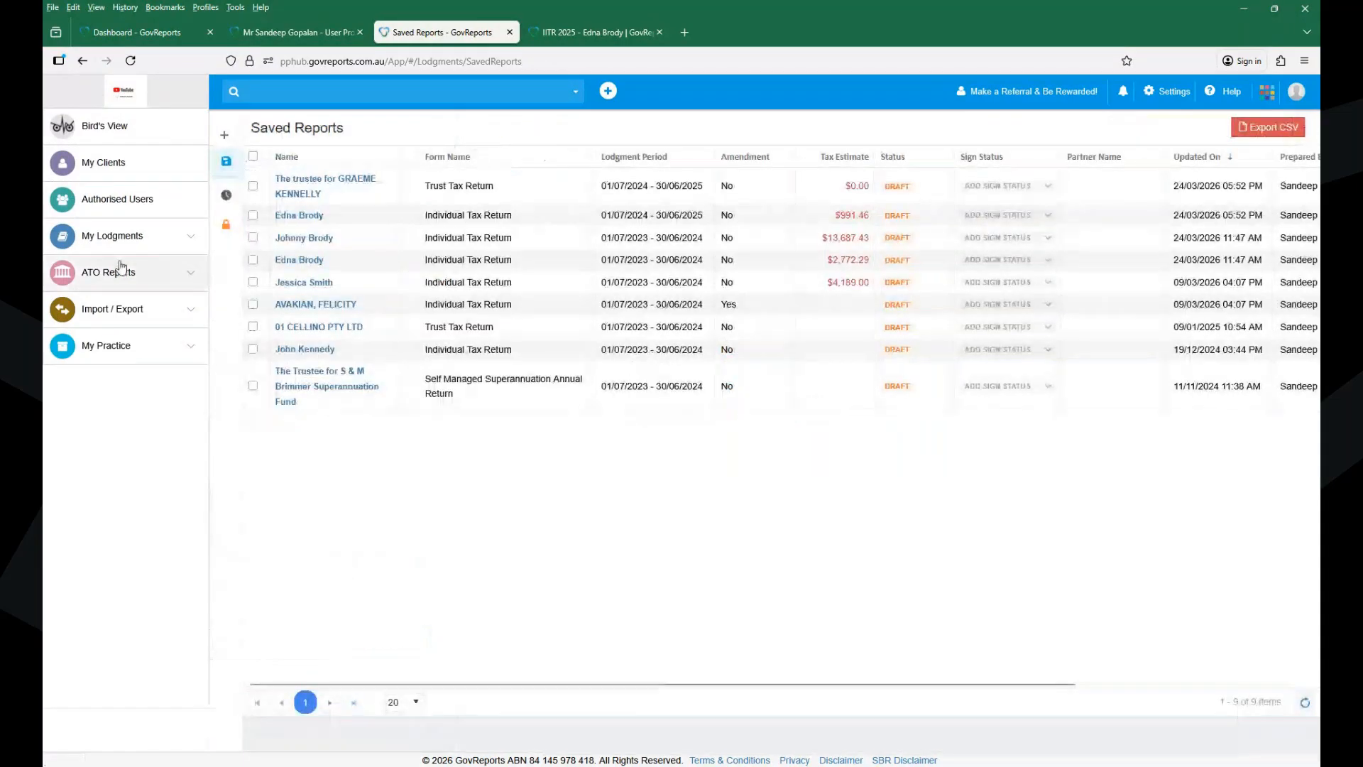
pyautogui.click(113, 235)
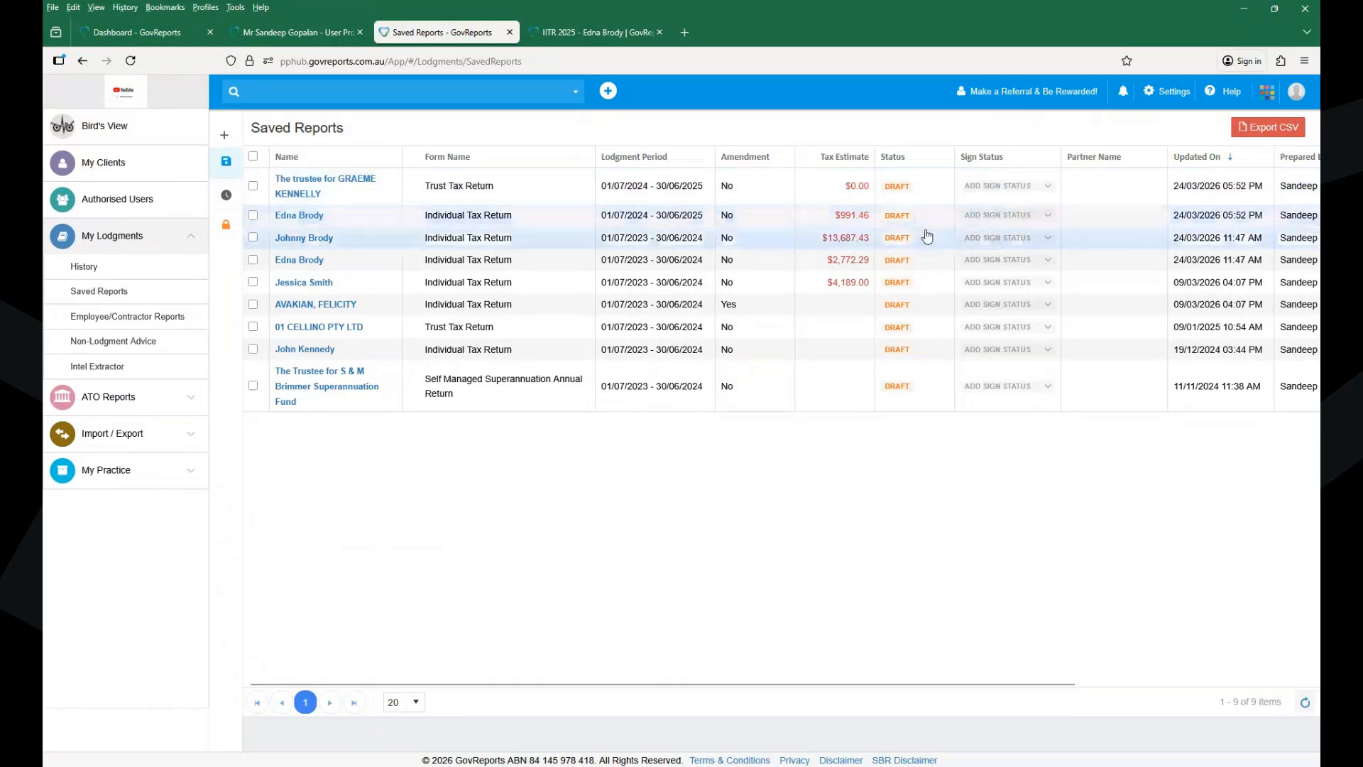
pyautogui.click(301, 216)
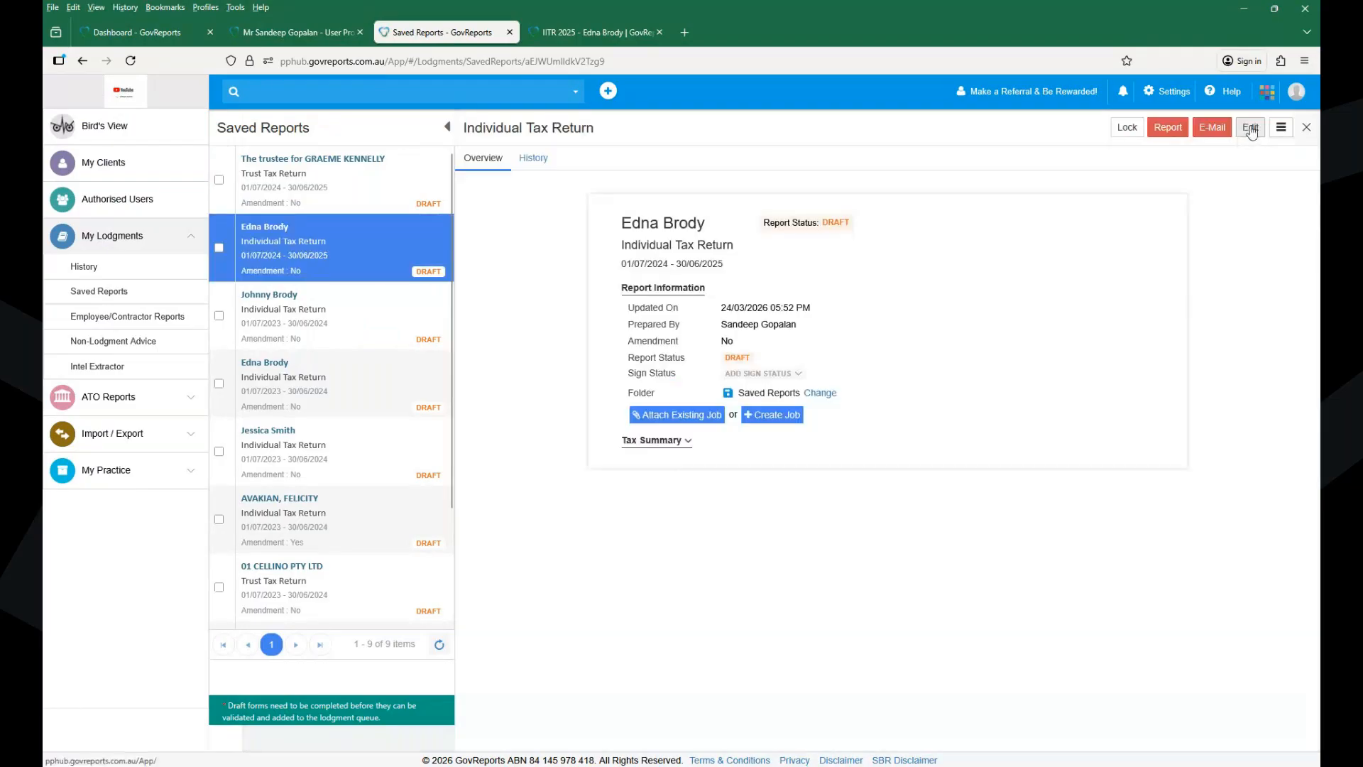
# - Edit the 2025 individual return and set 'Is this an amended return?' to Yes in Personal Details
pyautogui.click(1251, 130)
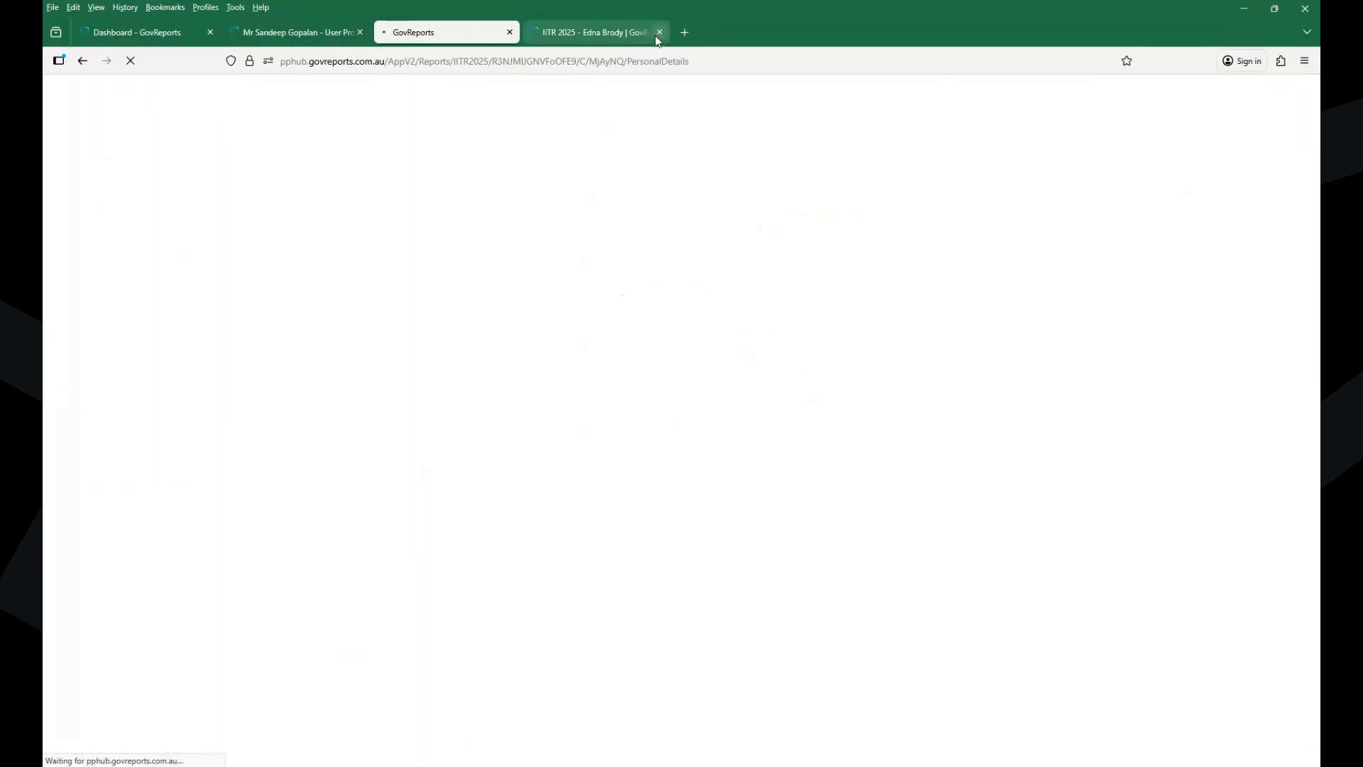
pyautogui.click(659, 31)
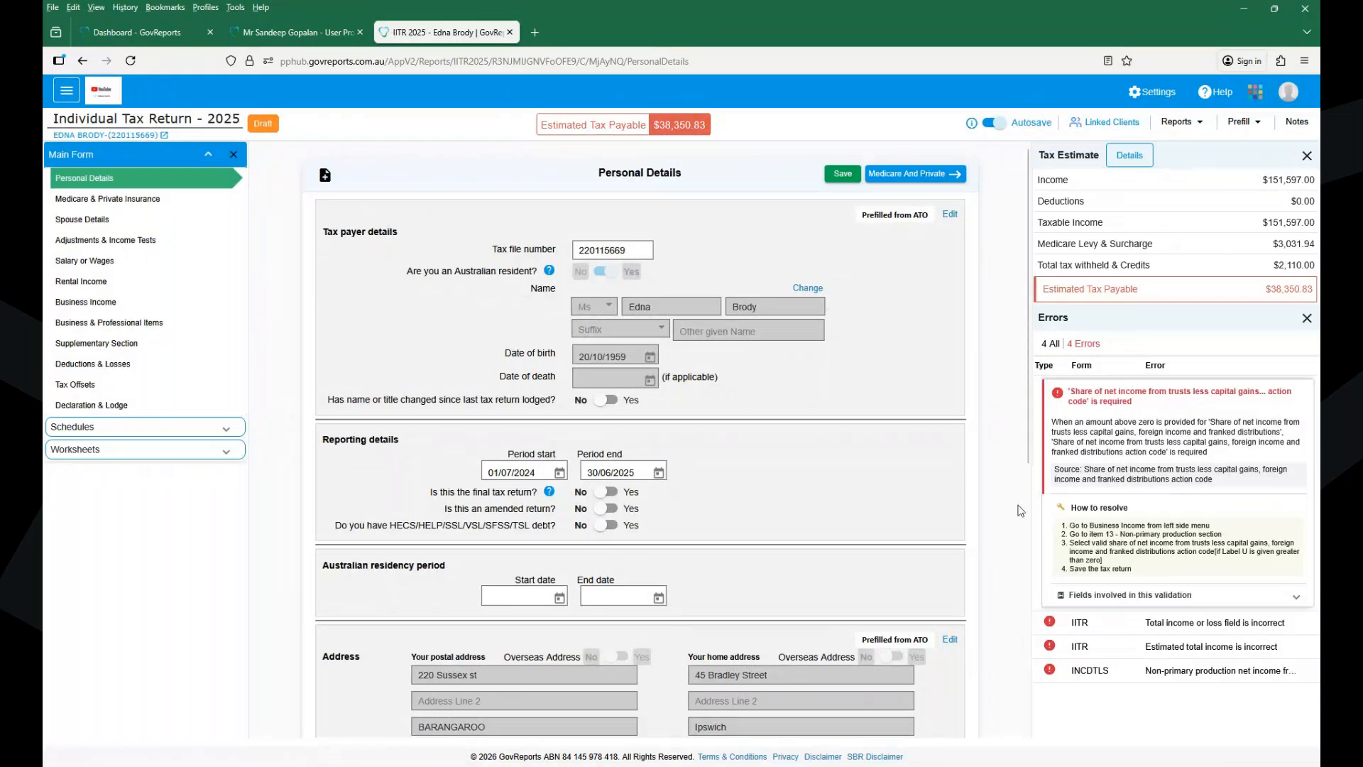
pyautogui.click(1048, 624)
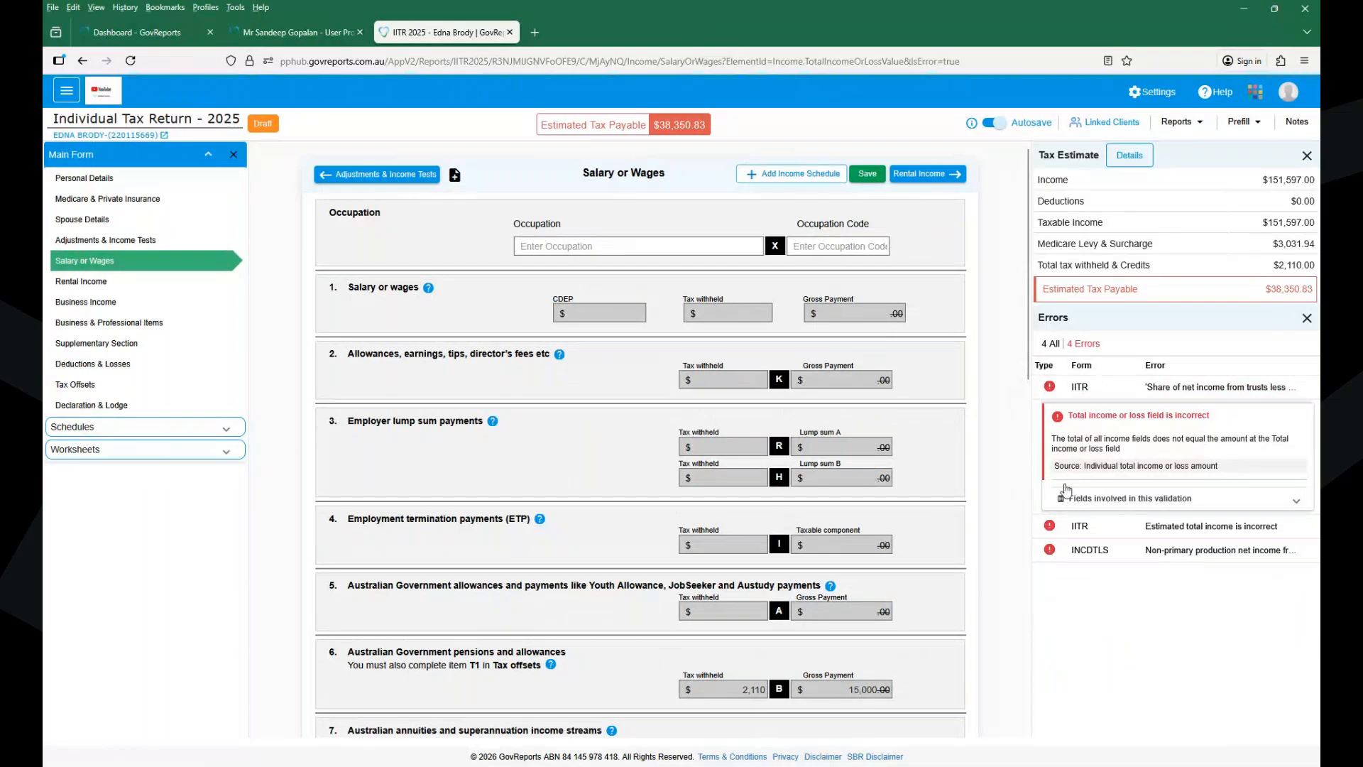
pyautogui.click(83, 179)
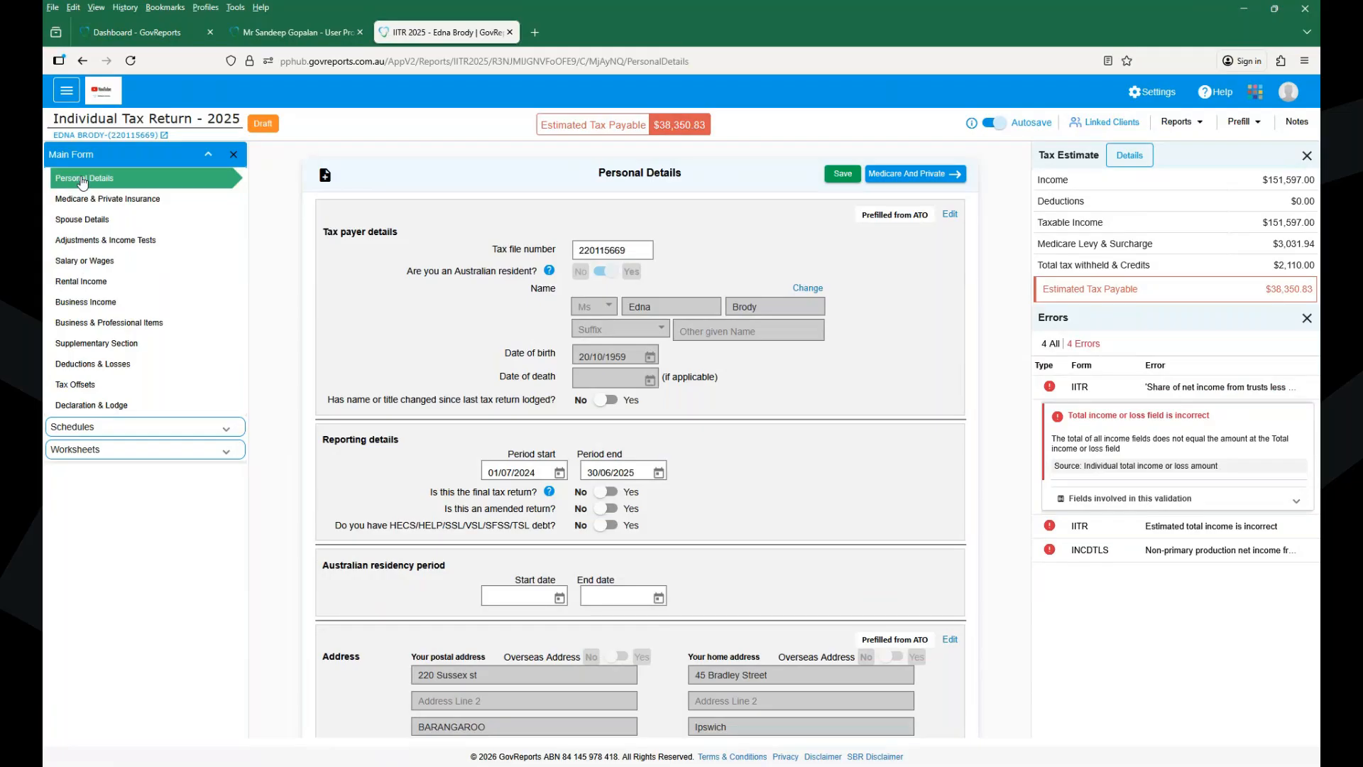
pyautogui.moveTo(441, 517); pyautogui.dragTo(570, 522)
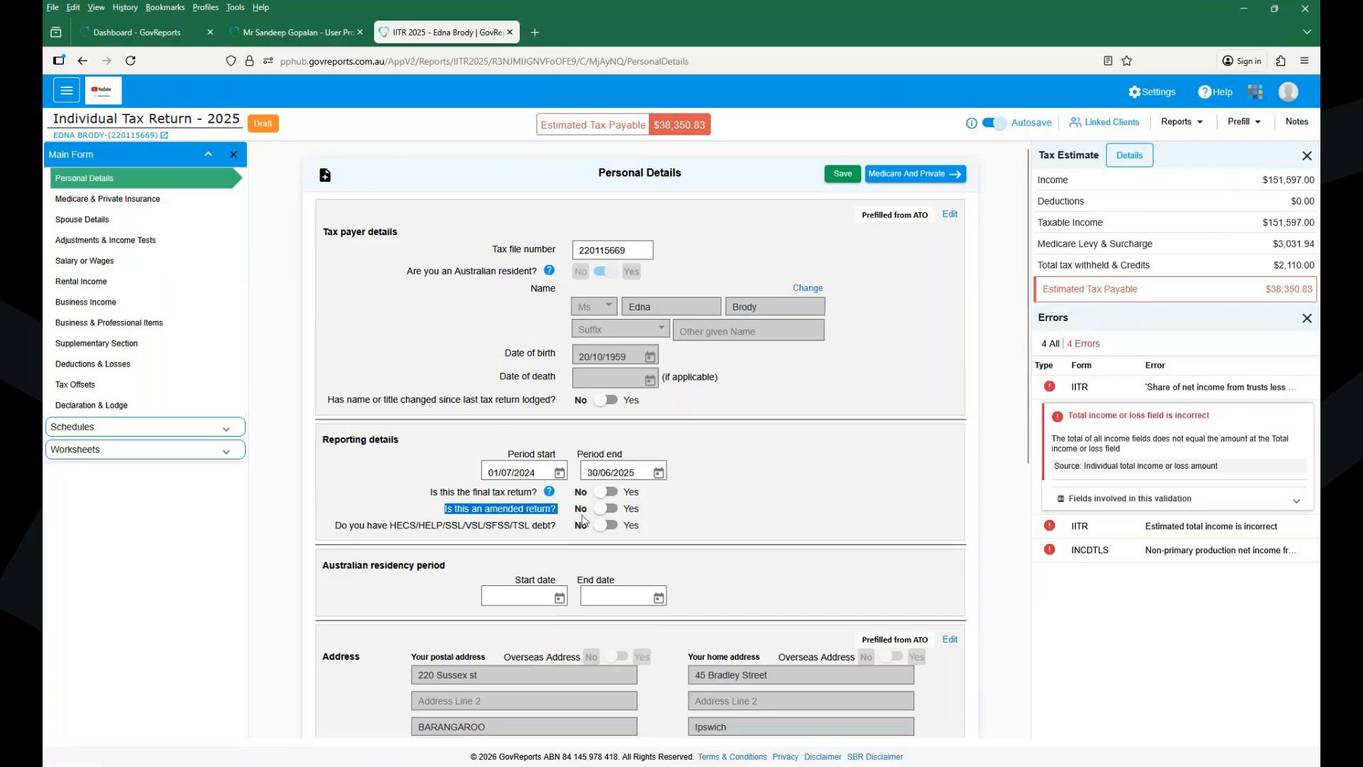
pyautogui.click(604, 509)
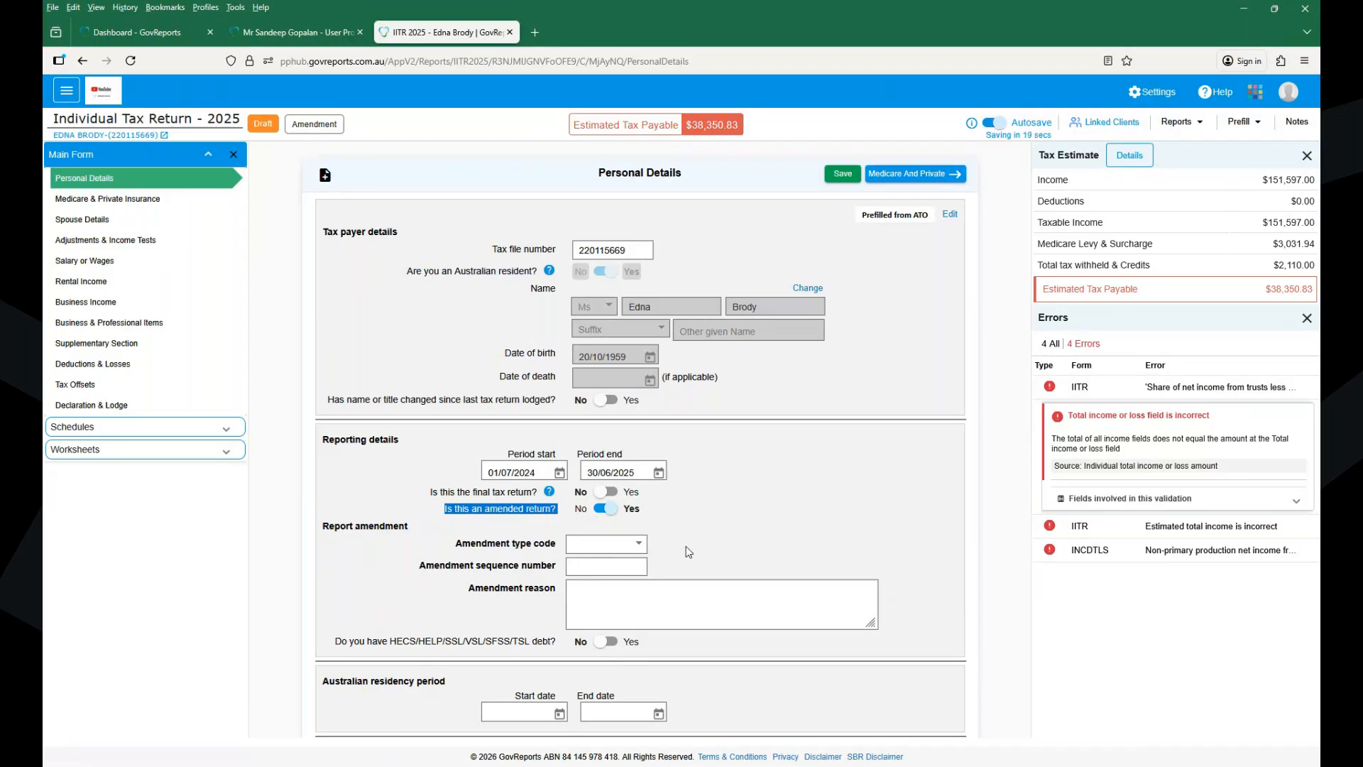
pyautogui.doubleClick(313, 126)
pyautogui.click(377, 138)
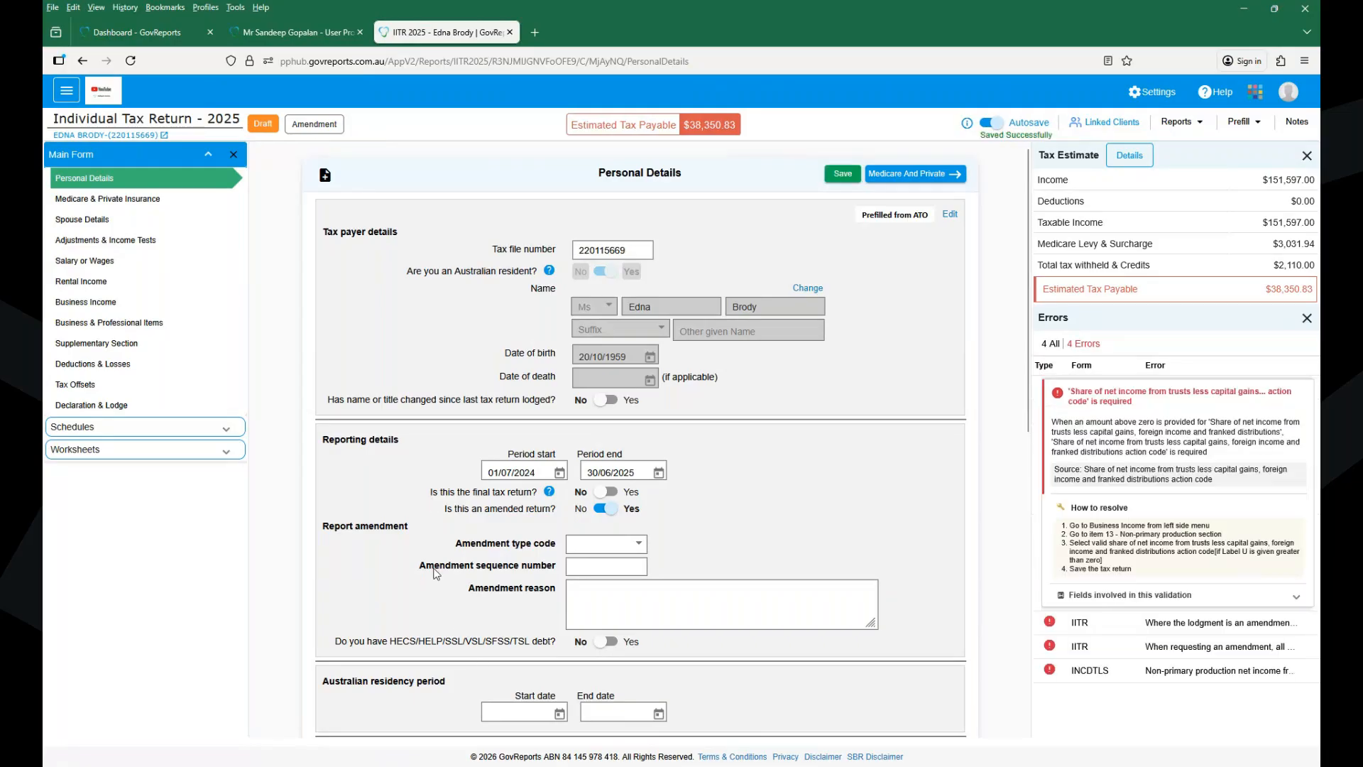
pyautogui.moveTo(412, 528); pyautogui.dragTo(325, 531)
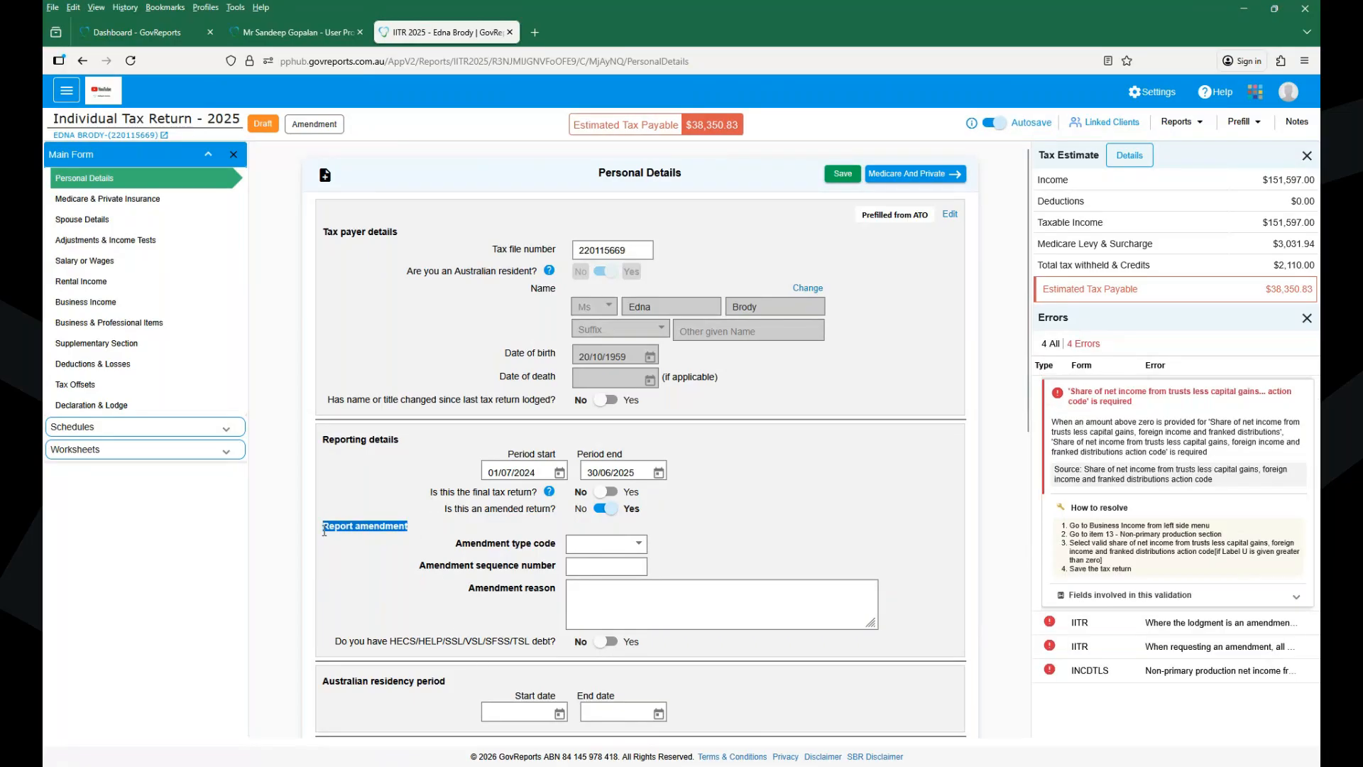
pyautogui.click(666, 617)
pyautogui.click(1051, 671)
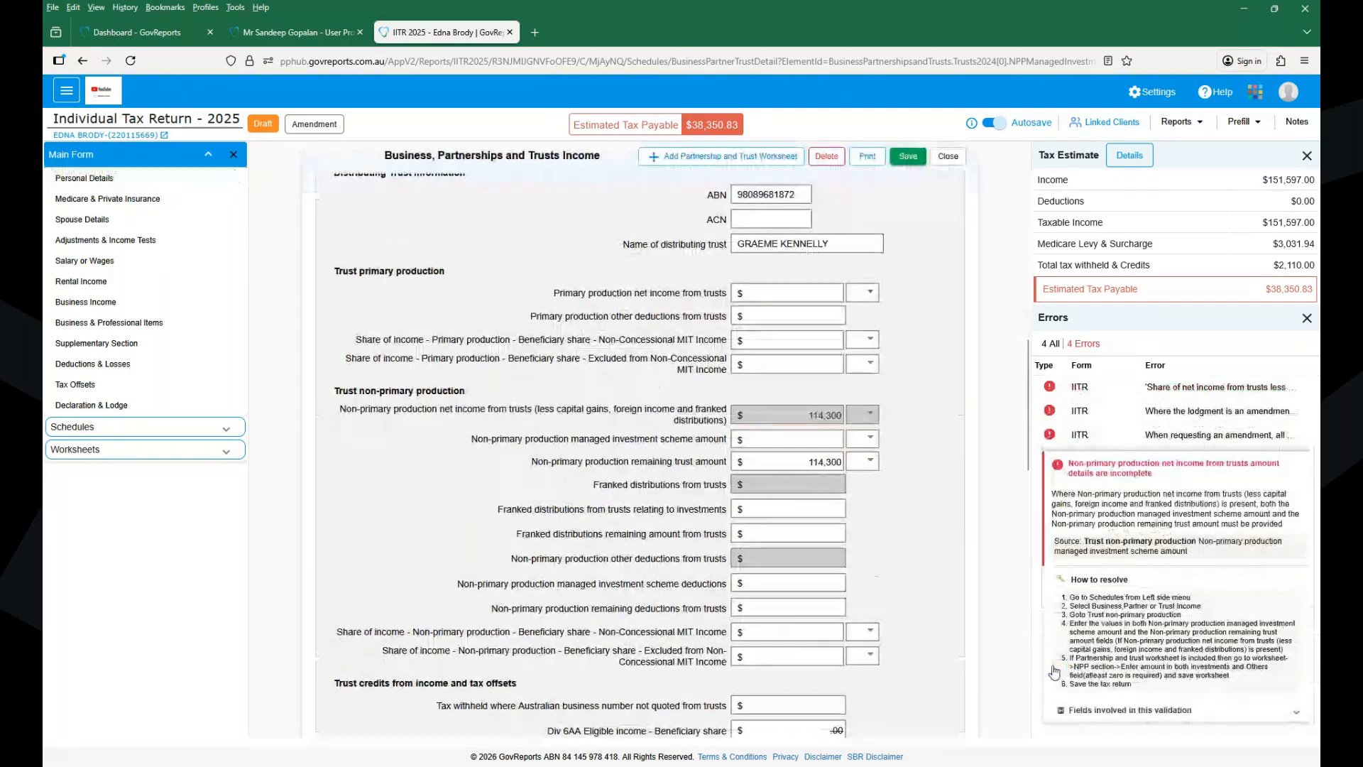
# - Enter 0 as the trust's non-primary production managed investment scheme amount and save
pyautogui.write('0')
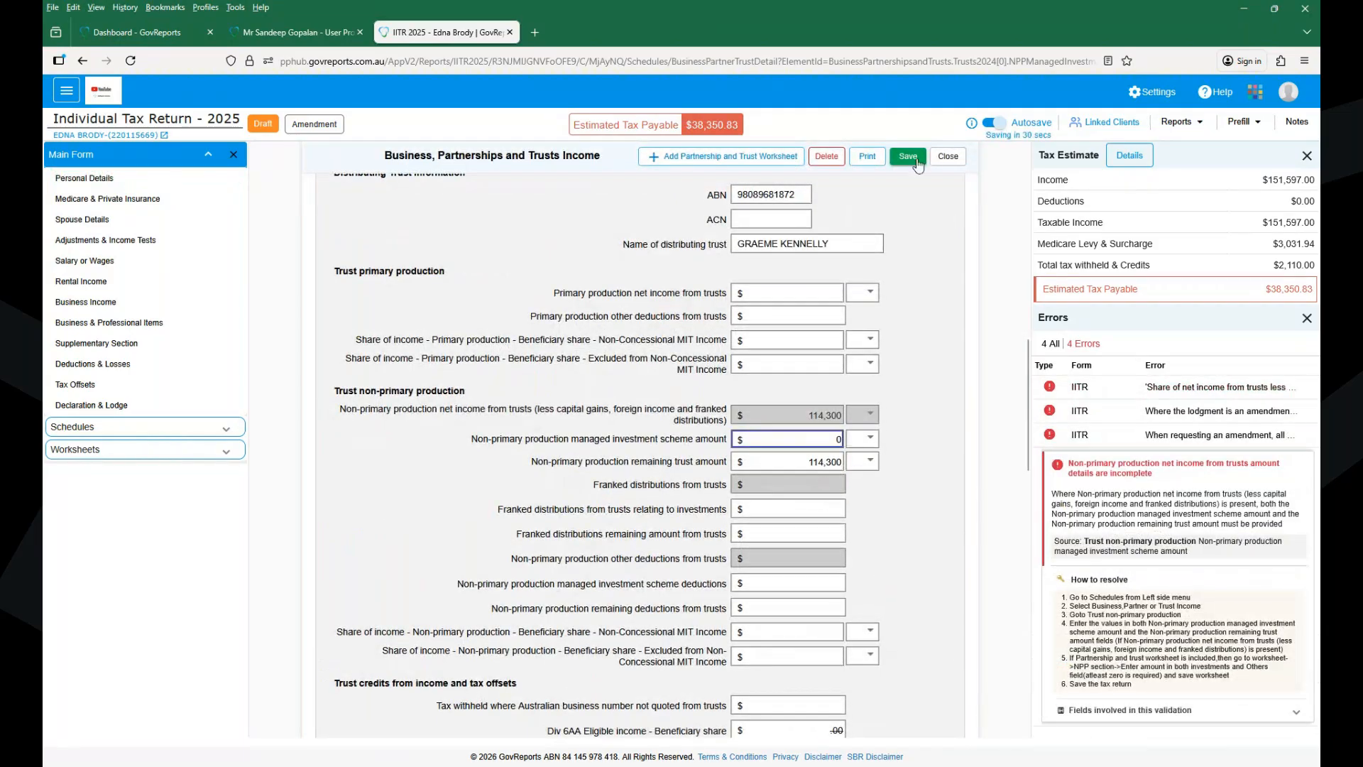
pyautogui.click(906, 158)
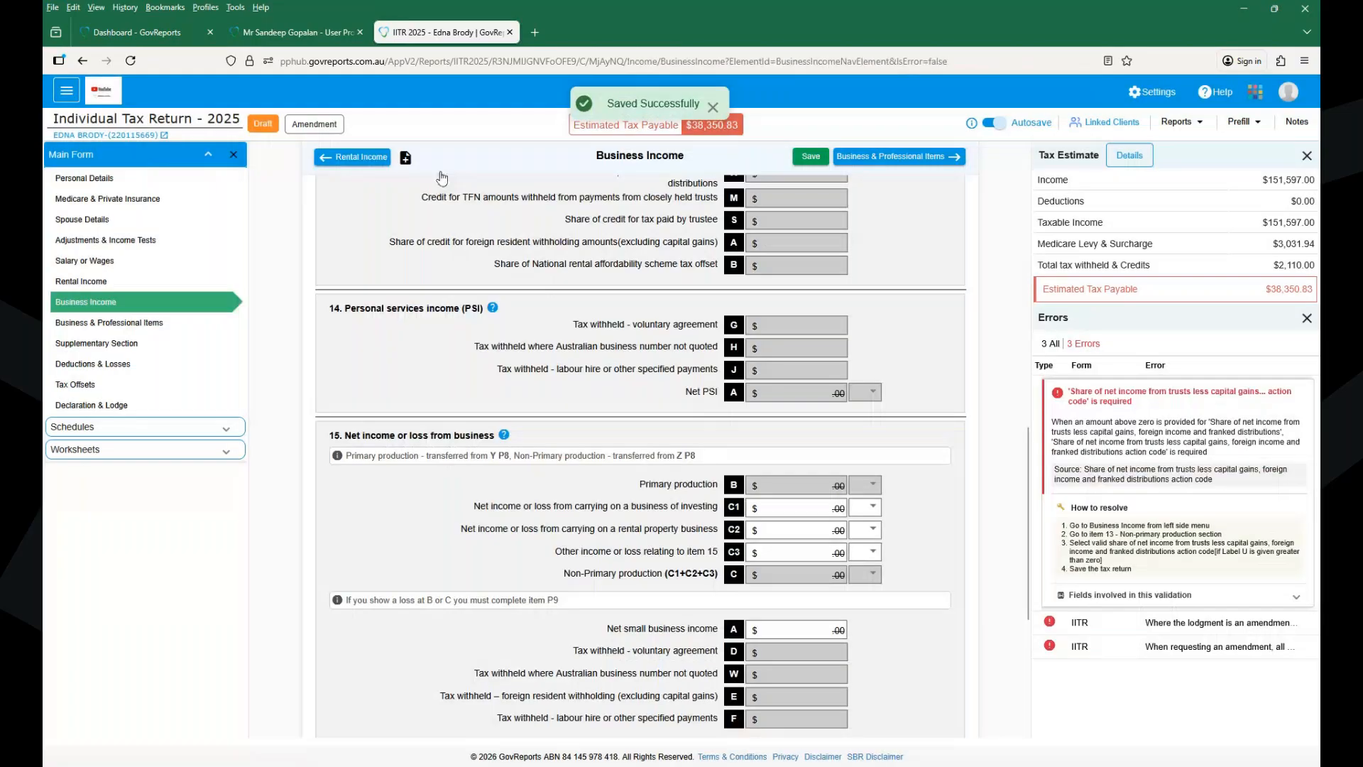
pyautogui.moveTo(1047, 632)
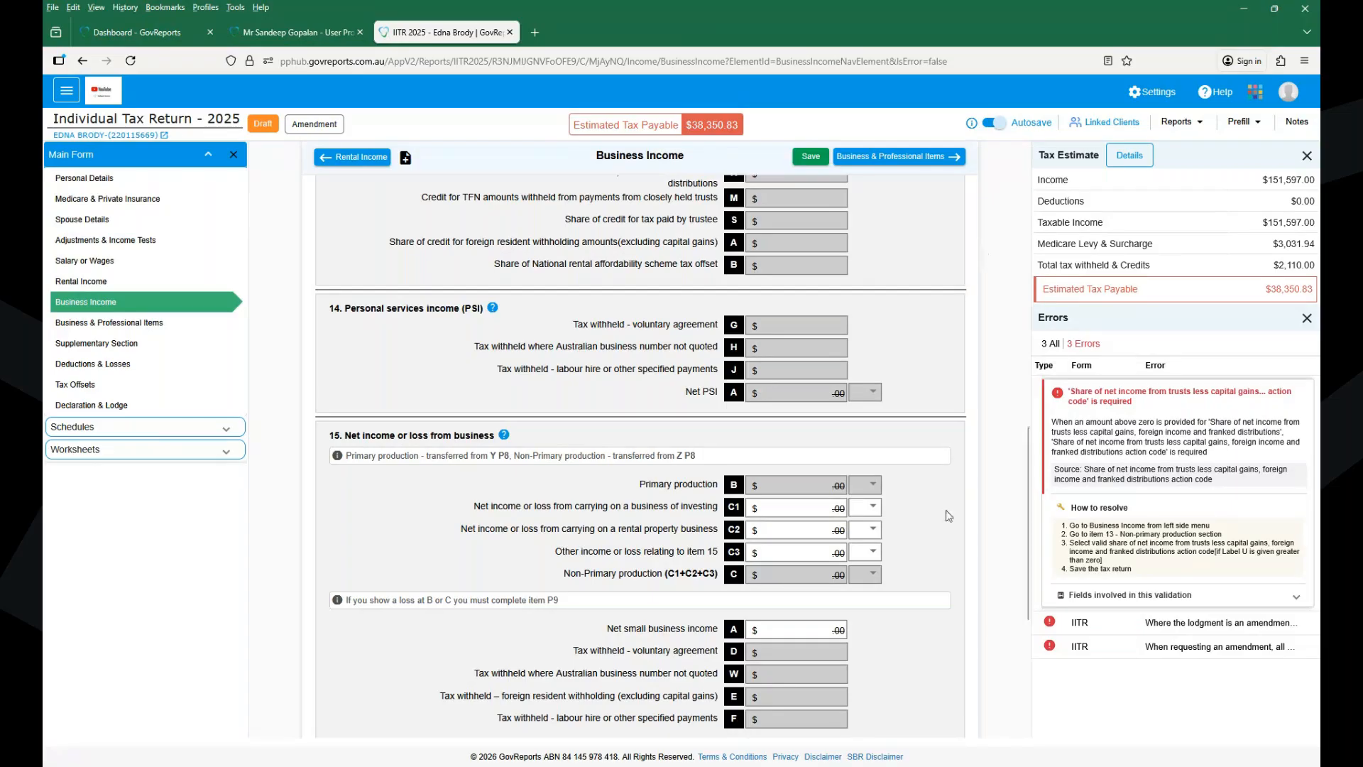
# - Switch the return back to not being an amended return and save
pyautogui.click(1050, 647)
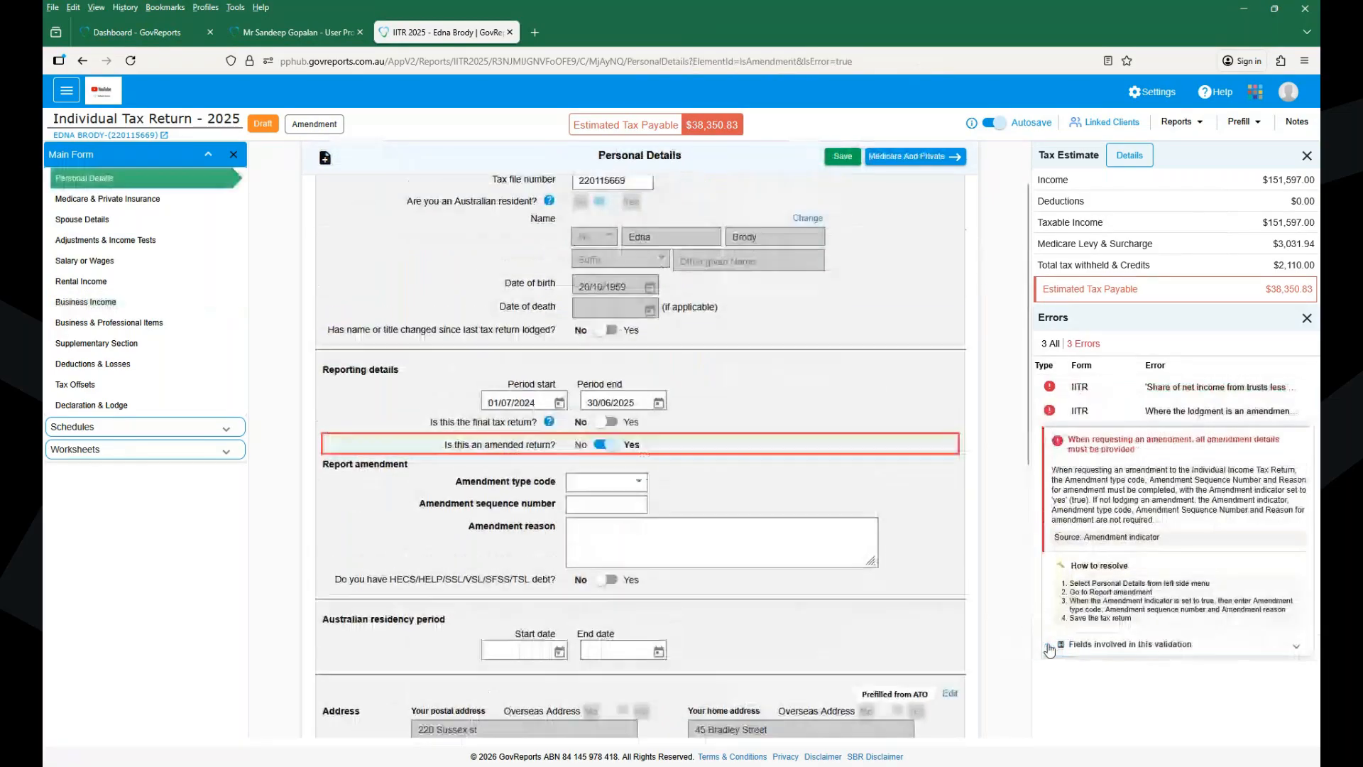
pyautogui.click(601, 445)
pyautogui.click(845, 156)
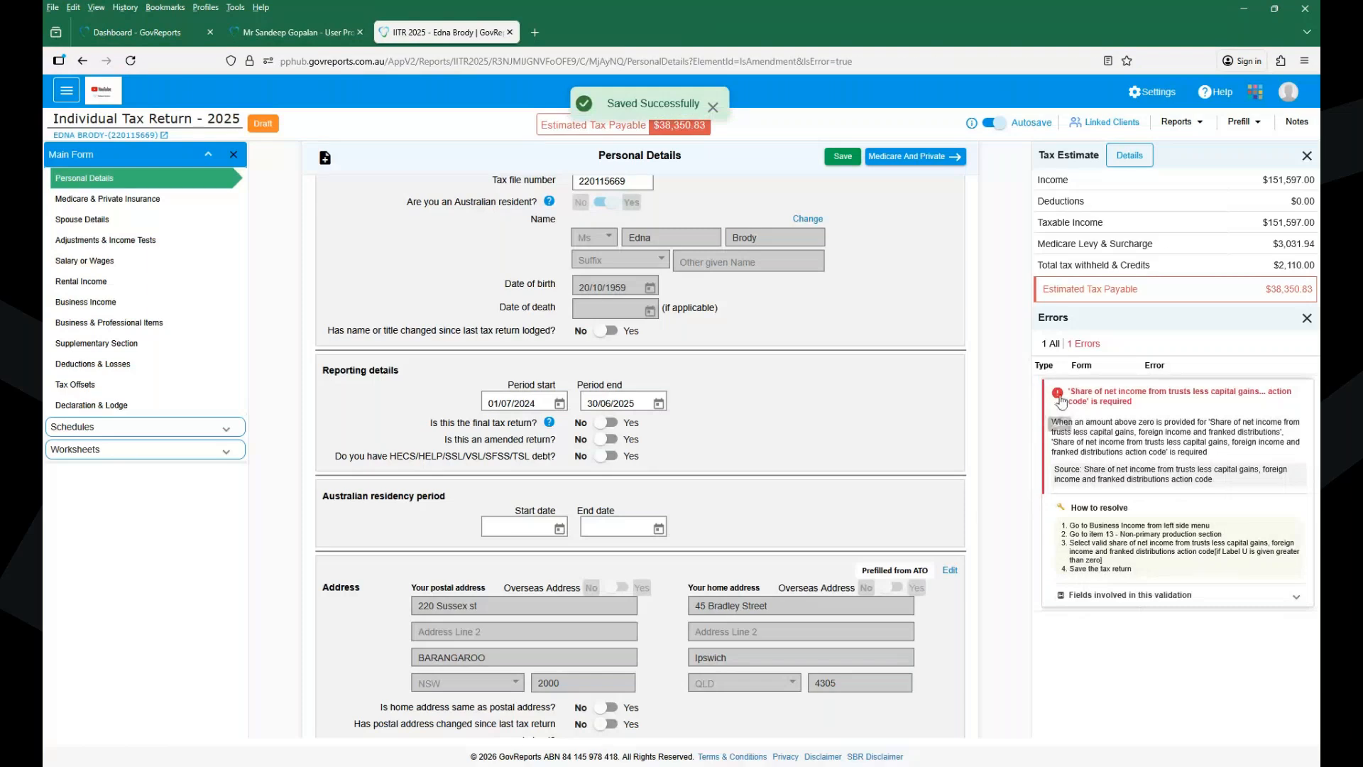
# - Set label U's trust action code to I-Discretionary investment trust, save, and open Declaration & Lodge
pyautogui.click(1062, 401)
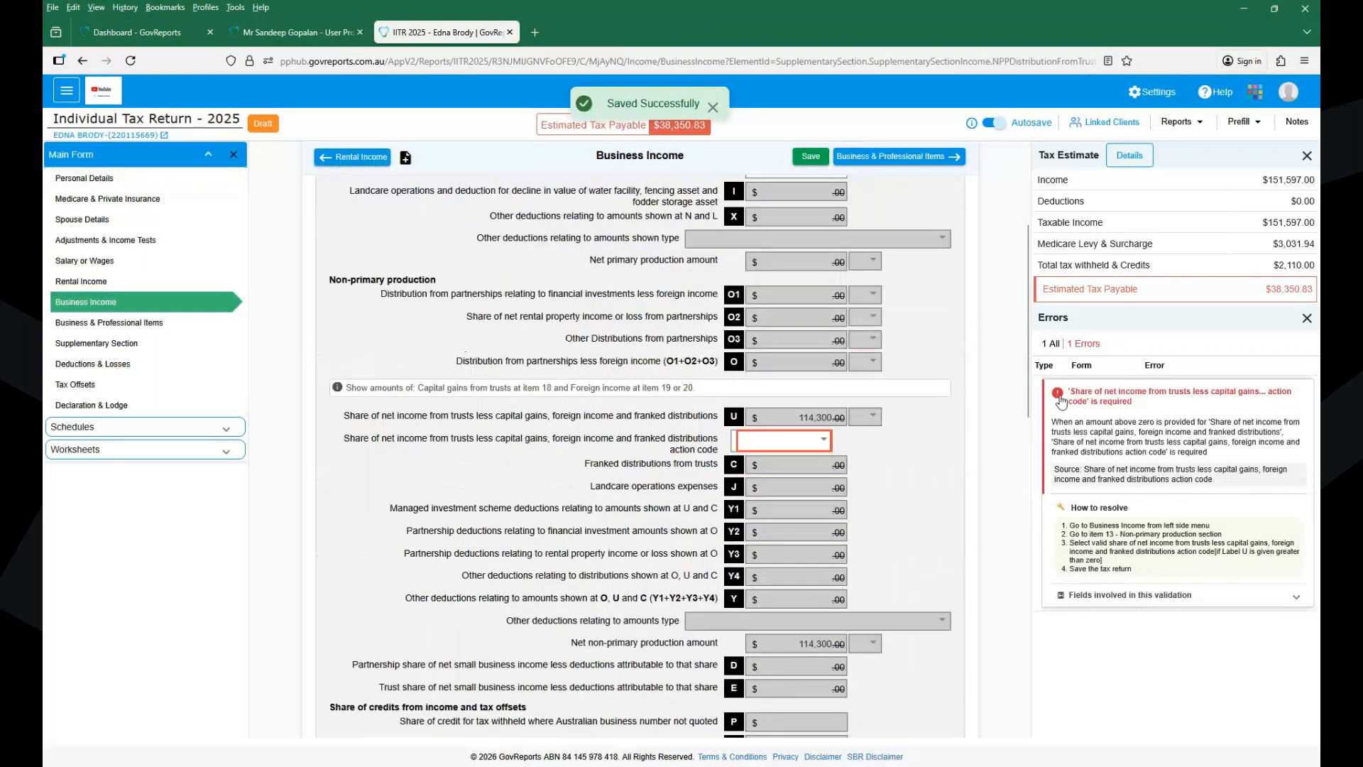
pyautogui.click(795, 440)
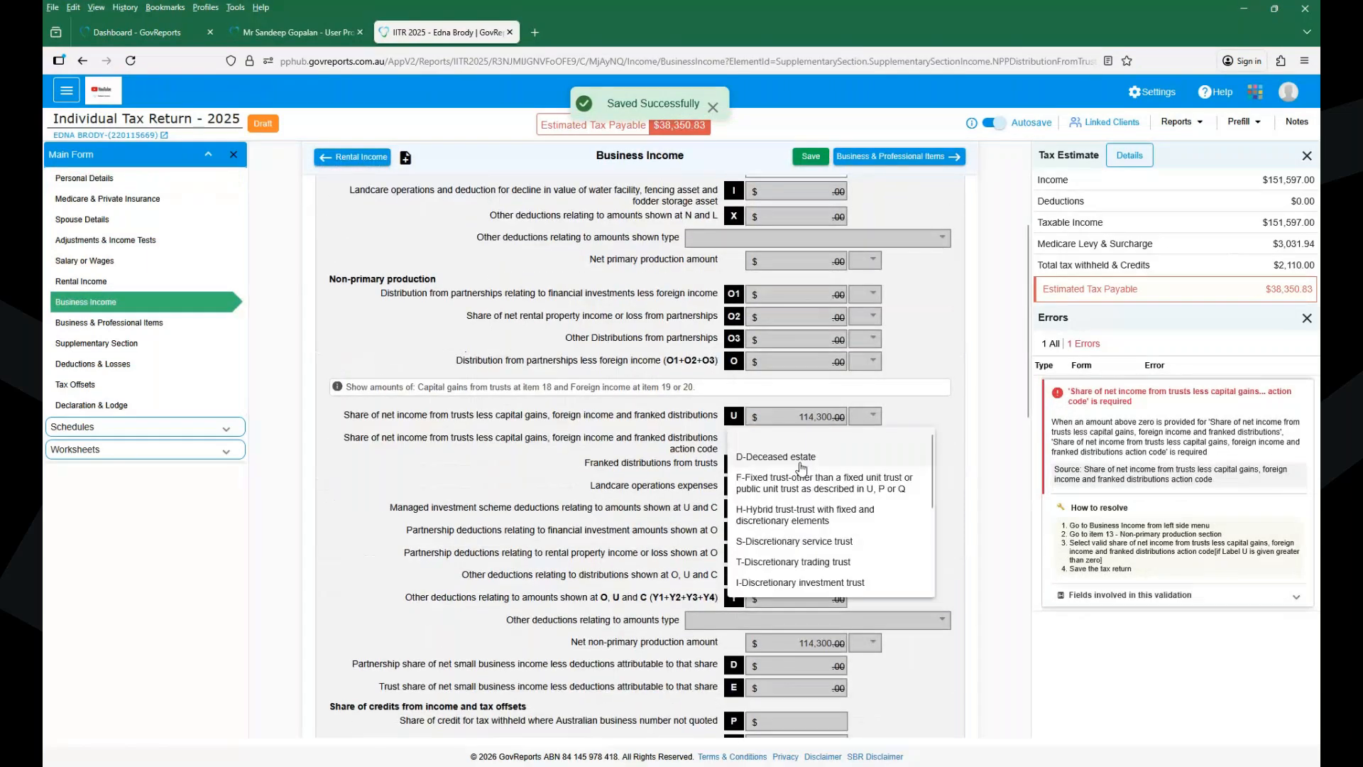
pyautogui.click(794, 582)
pyautogui.click(812, 158)
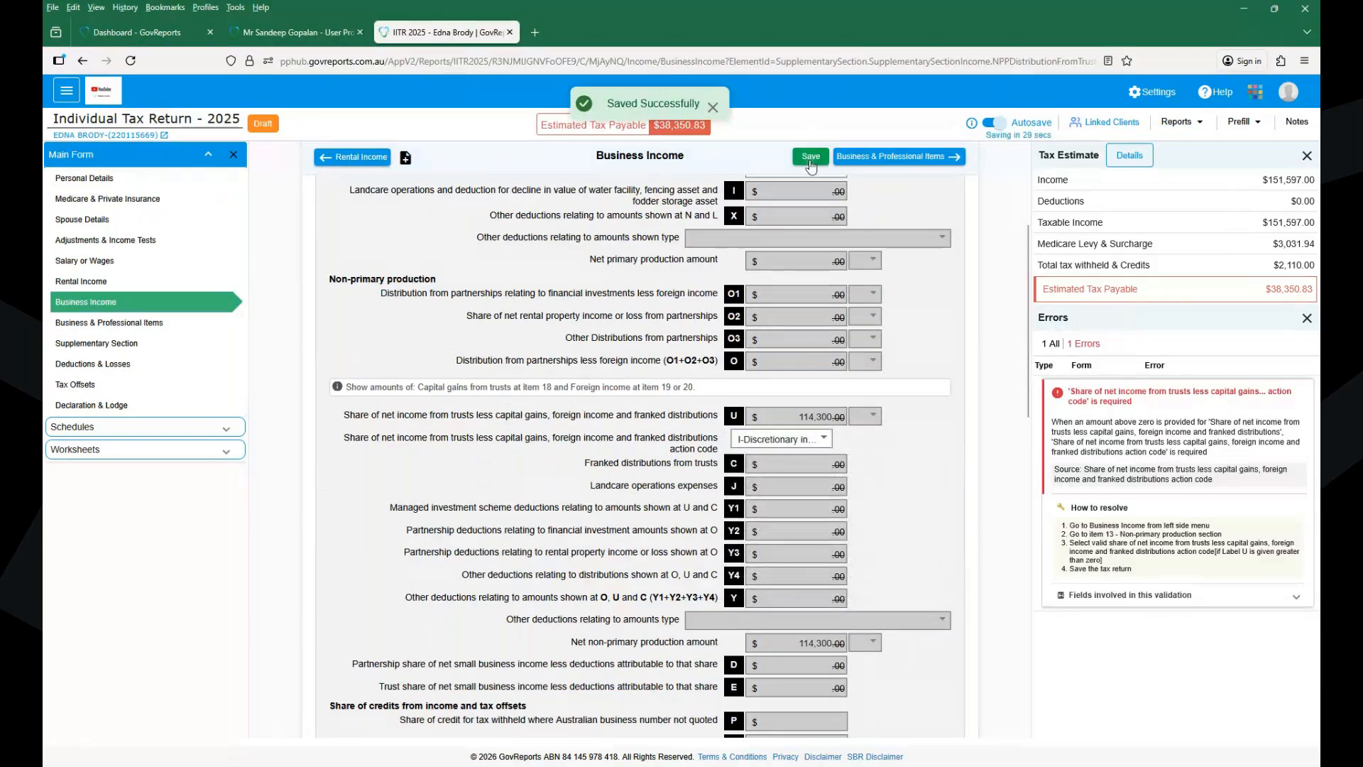
pyautogui.click(811, 159)
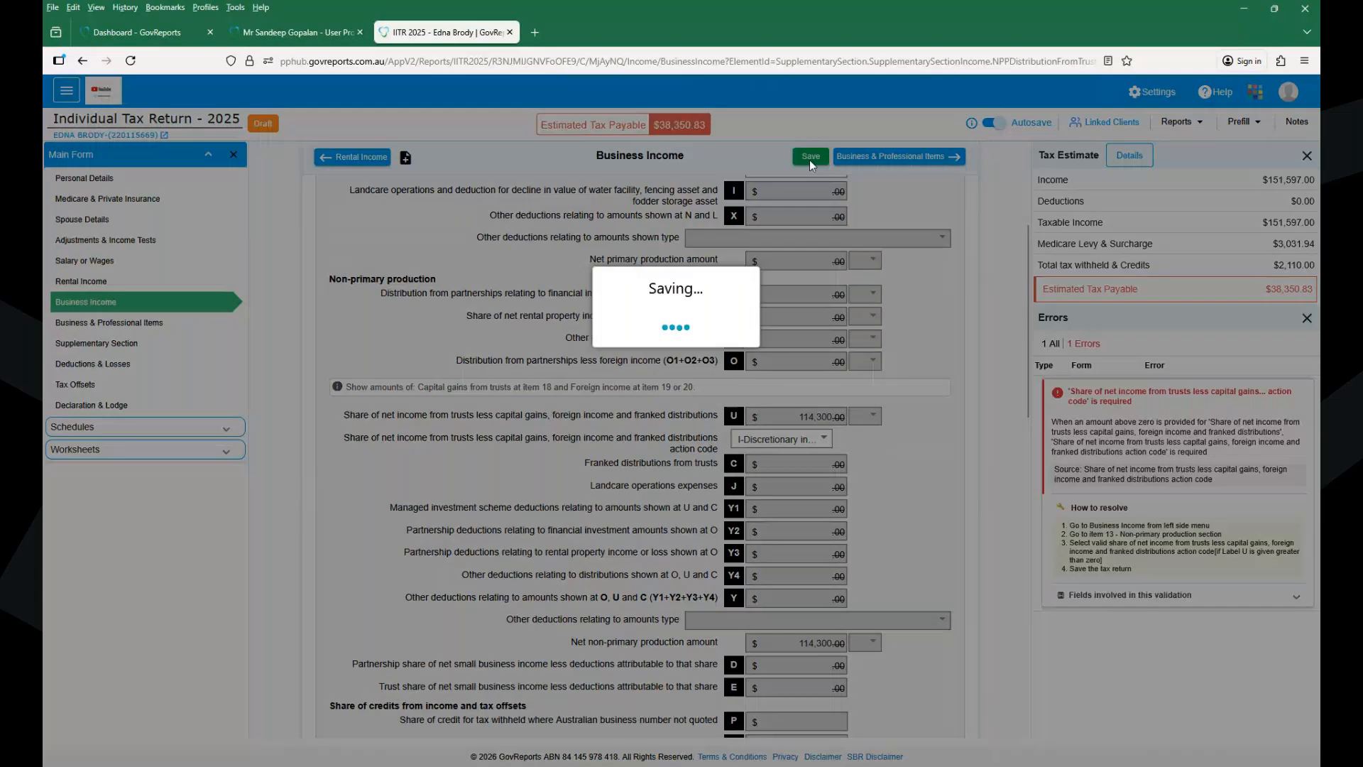
pyautogui.click(98, 407)
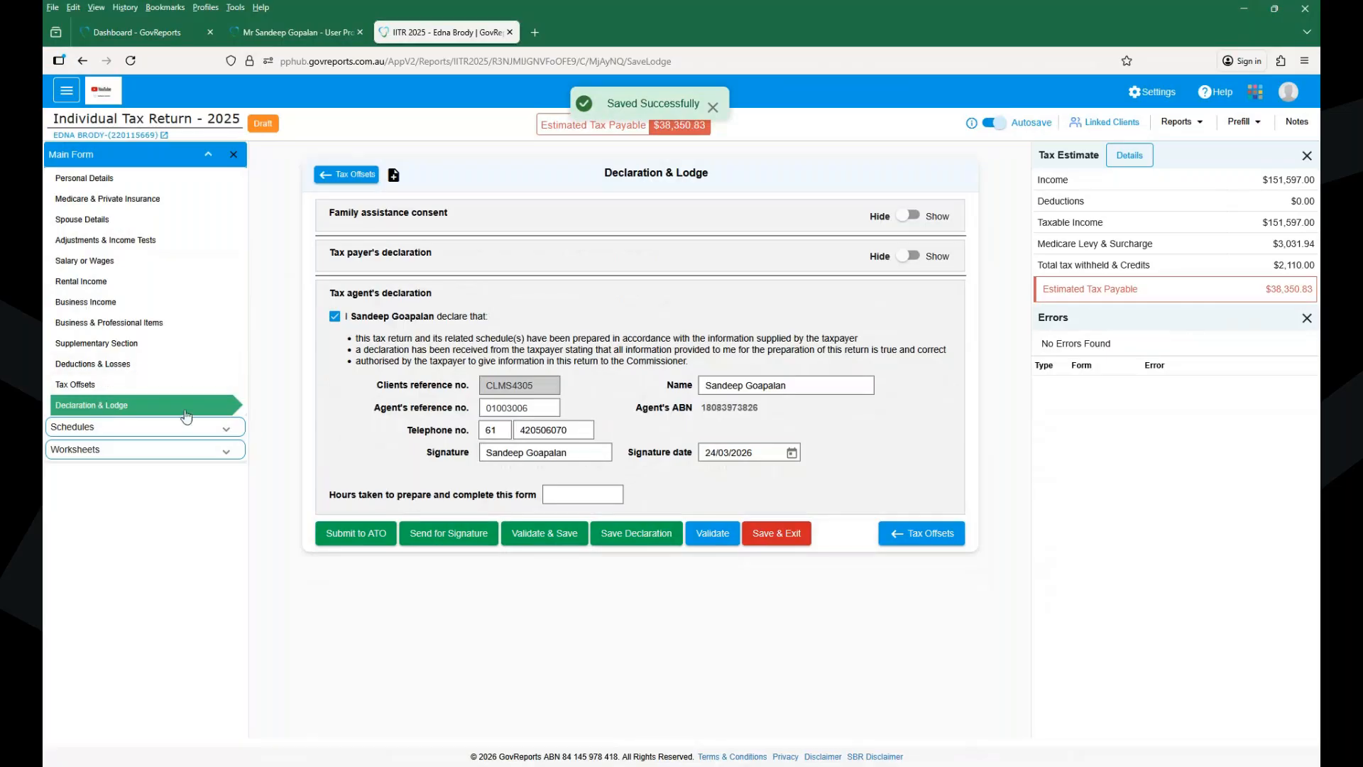
# - Submit the 2025 individual return to the ATO and confirm the lodgment
pyautogui.click(361, 541)
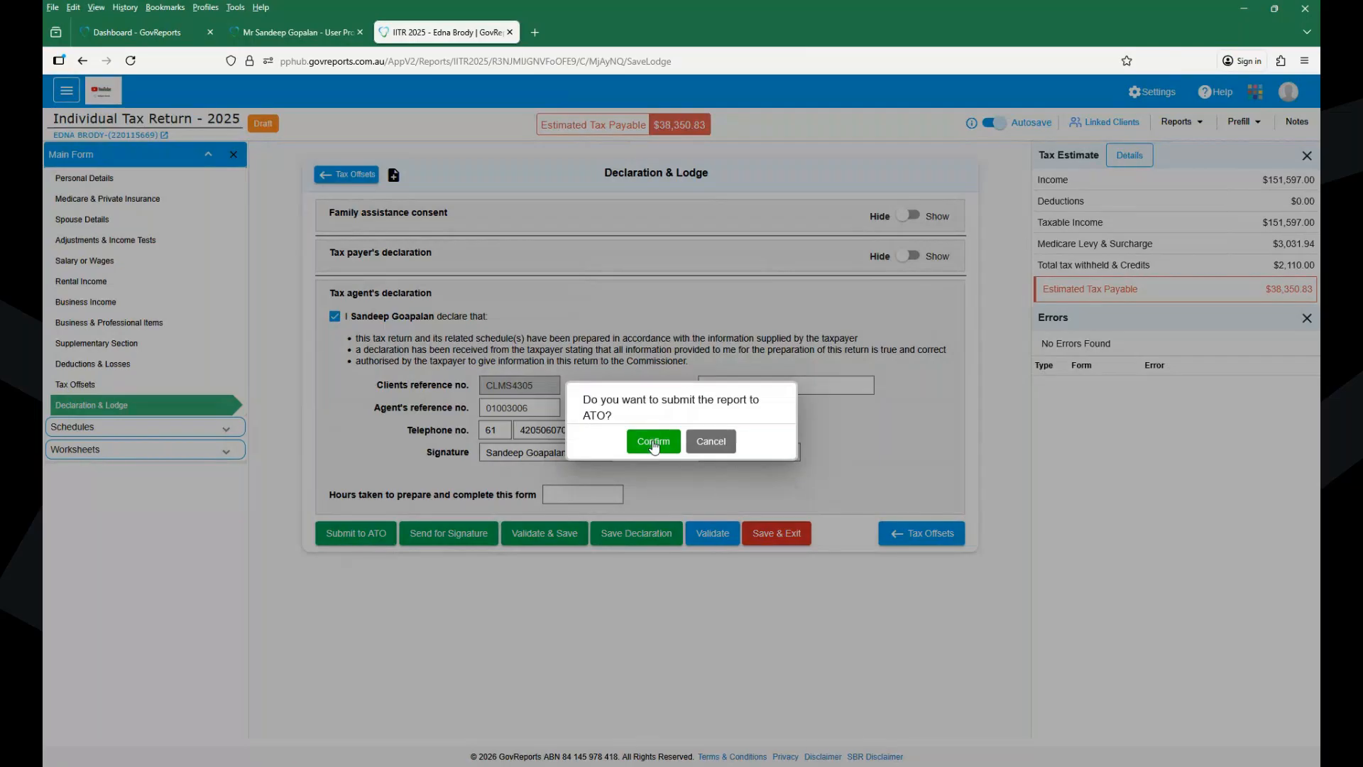
pyautogui.click(654, 441)
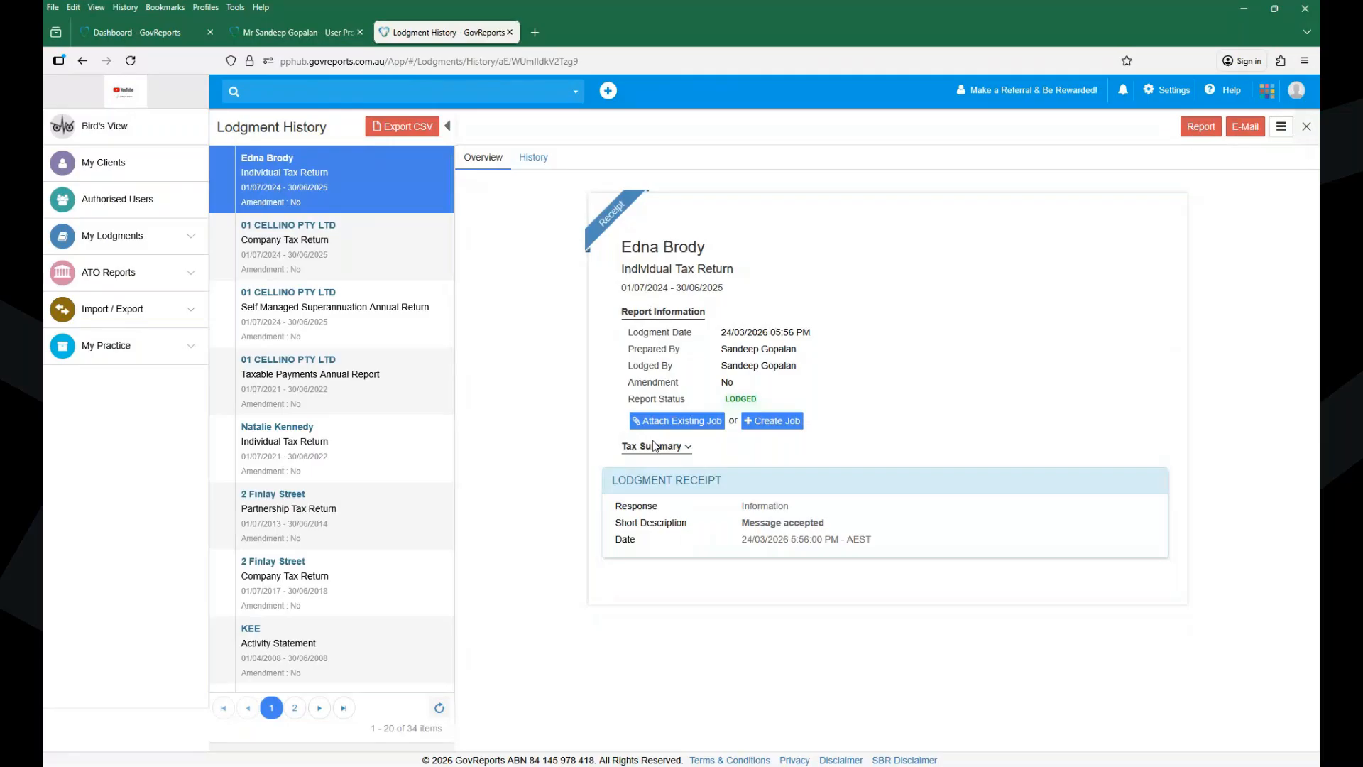
# - Review the lodged return's History timeline, then return to Overview and close the details pane
pyautogui.click(538, 162)
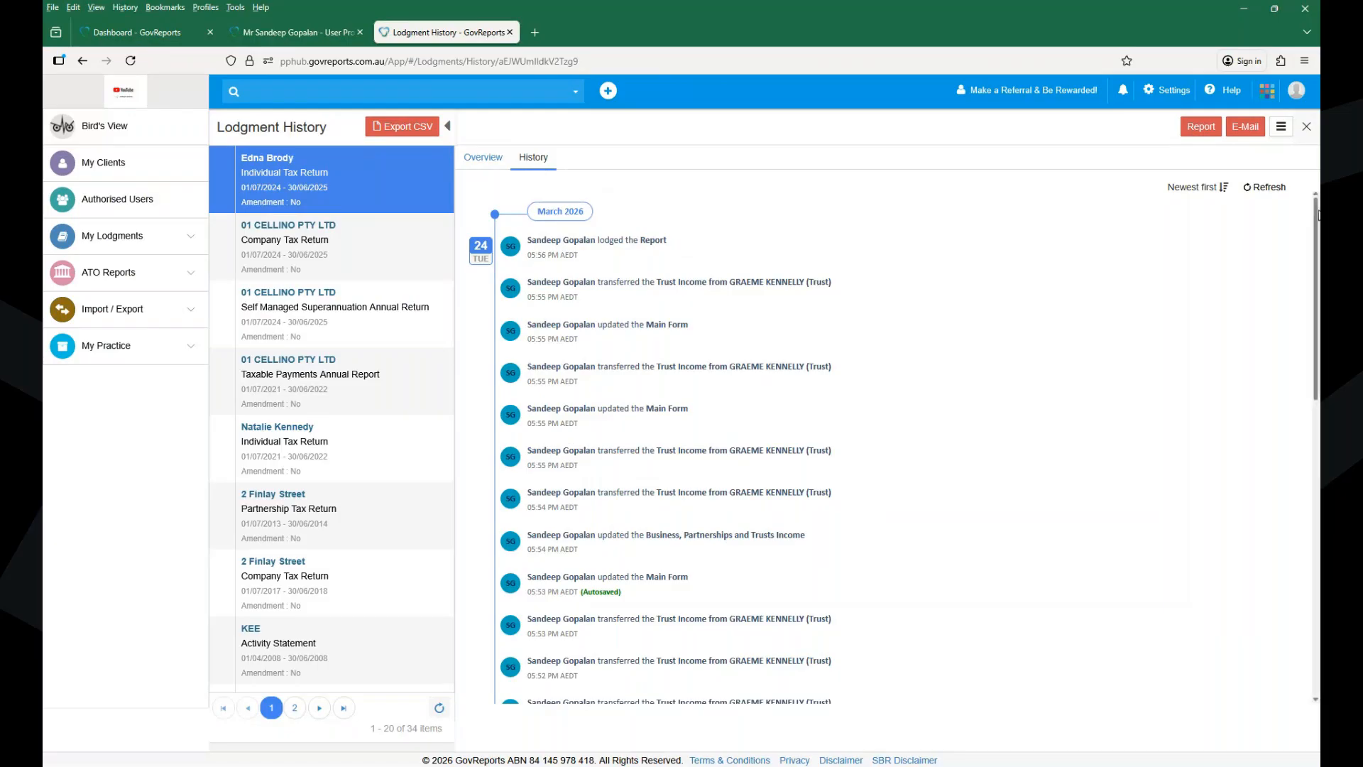
pyautogui.moveTo(1318, 215); pyautogui.dragTo(1290, 538)
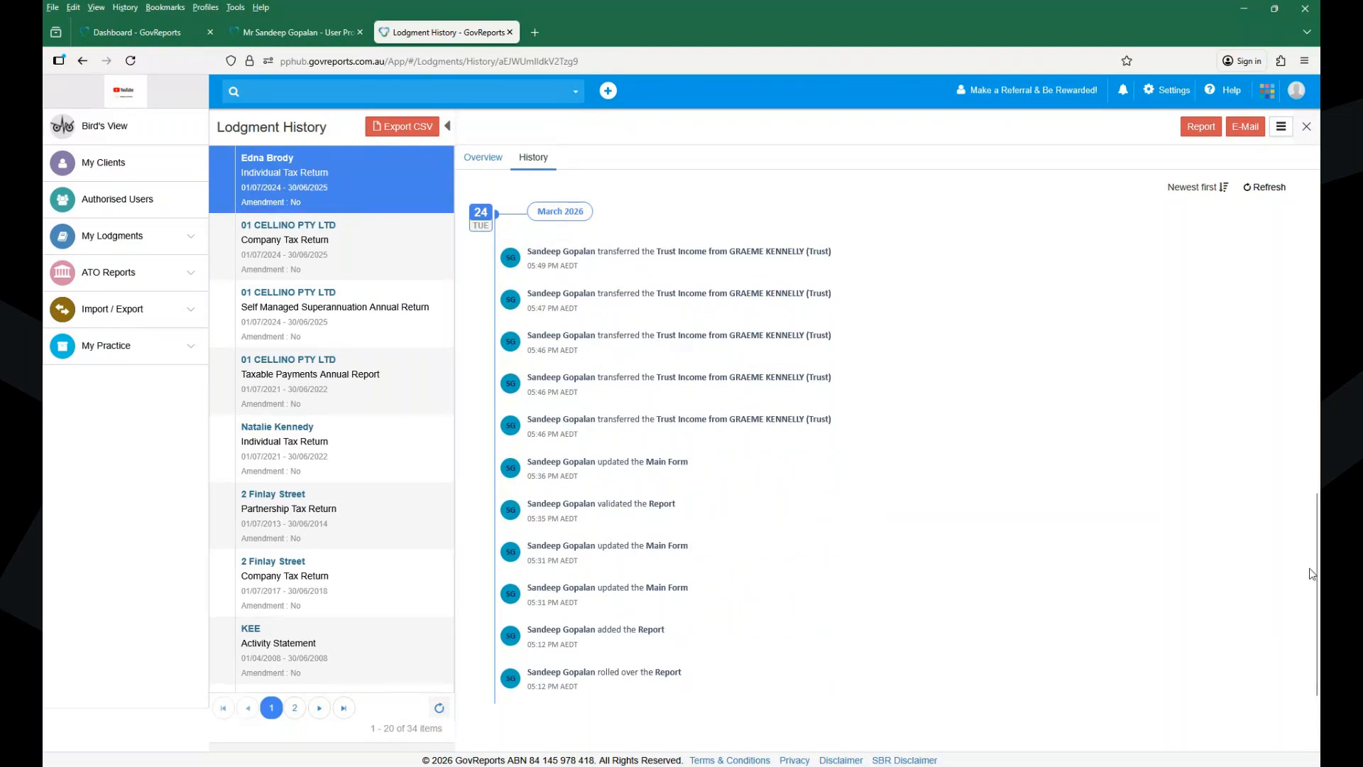
pyautogui.moveTo(1315, 566); pyautogui.dragTo(1319, 238)
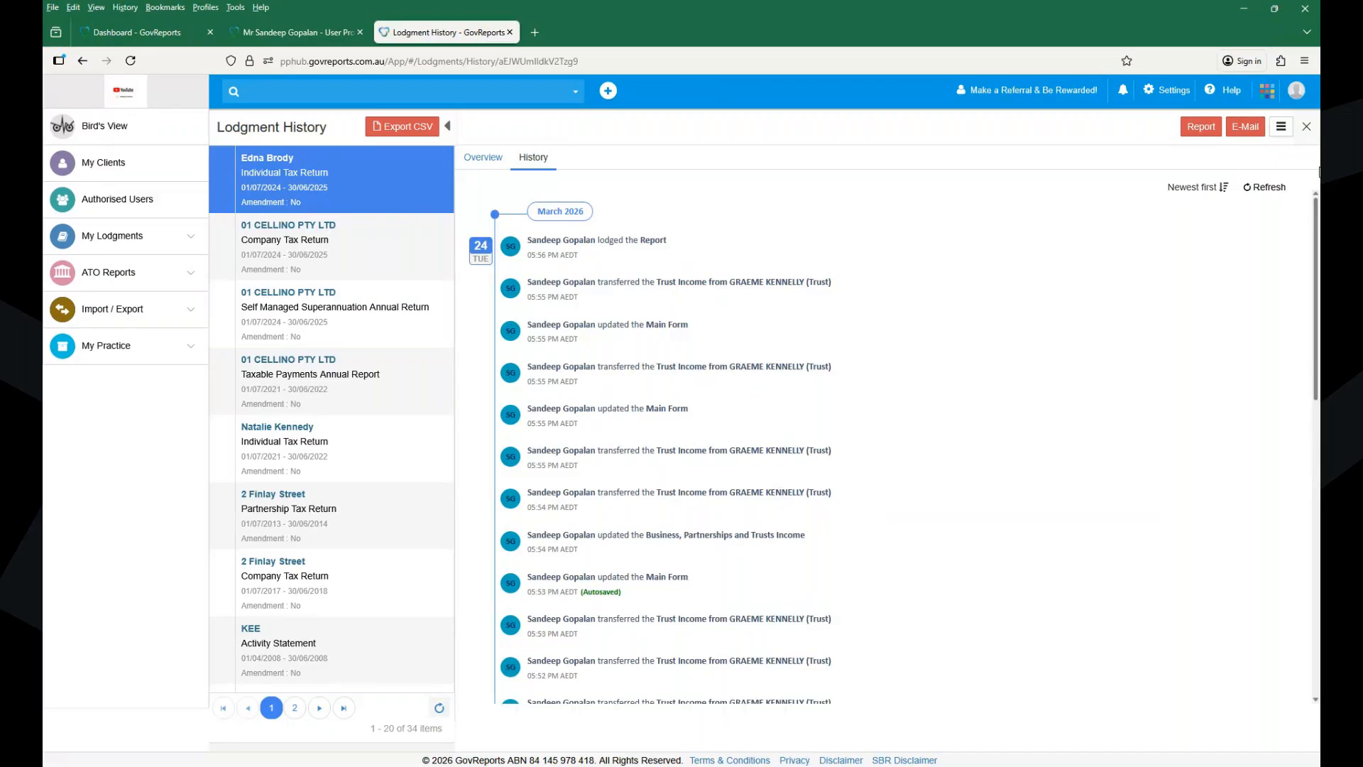
pyautogui.click(483, 157)
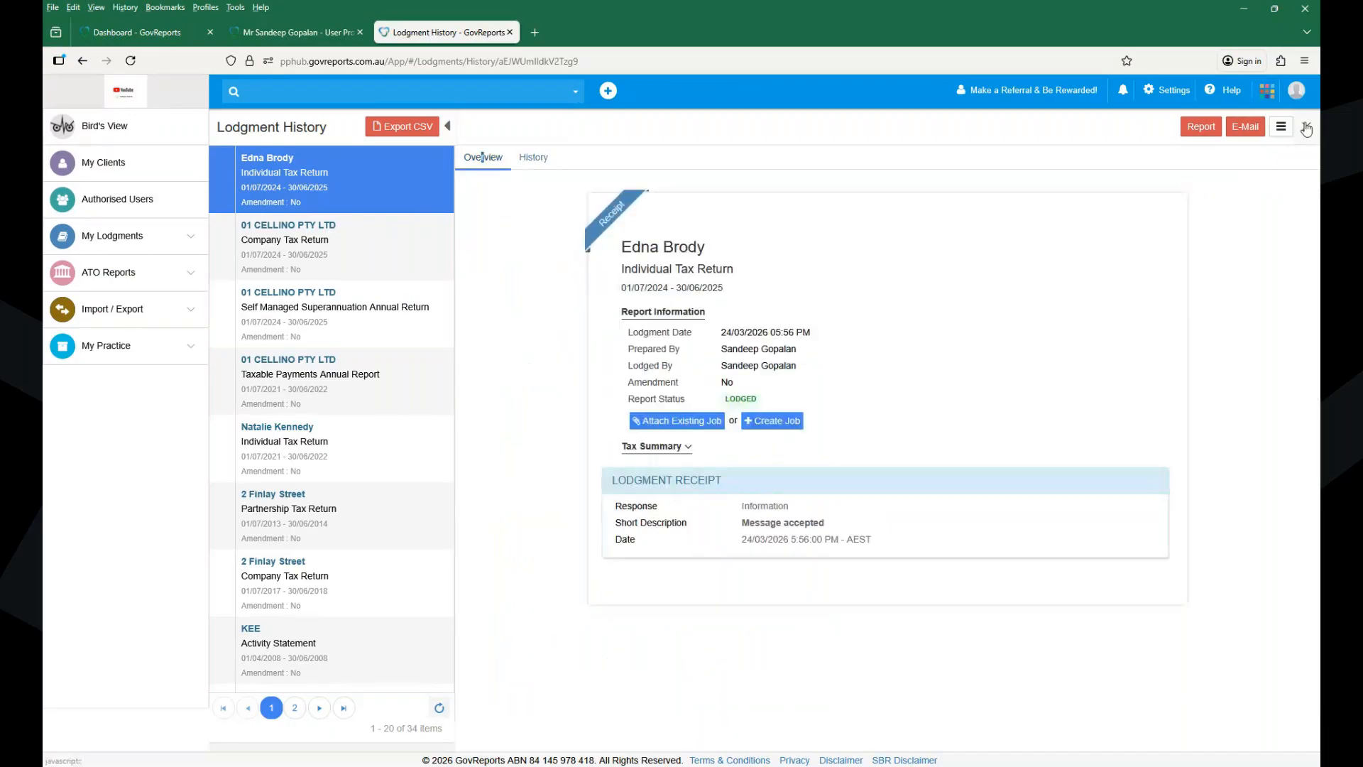
pyautogui.click(447, 125)
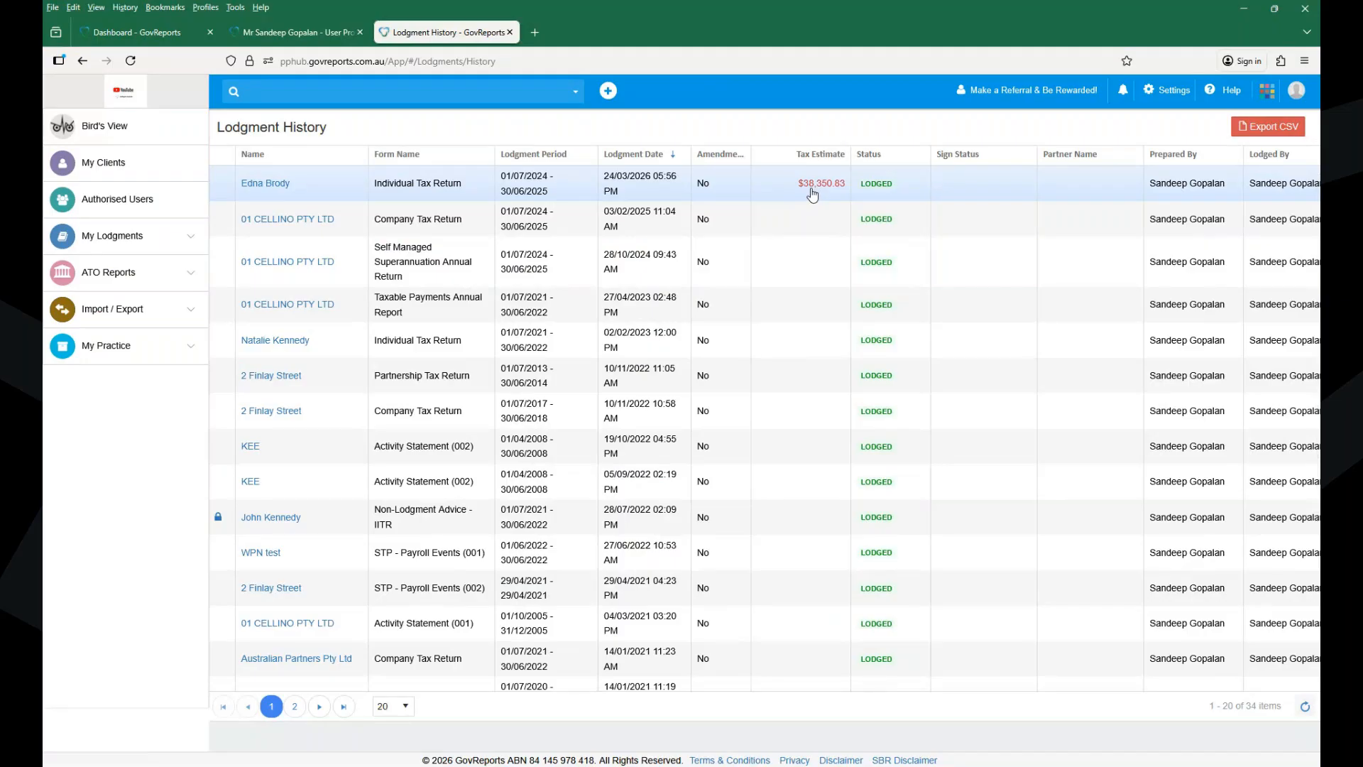
# - Check the Tax Summary on the lodged return's receipt, then open My Lodgments > Saved Reports
pyautogui.click(282, 186)
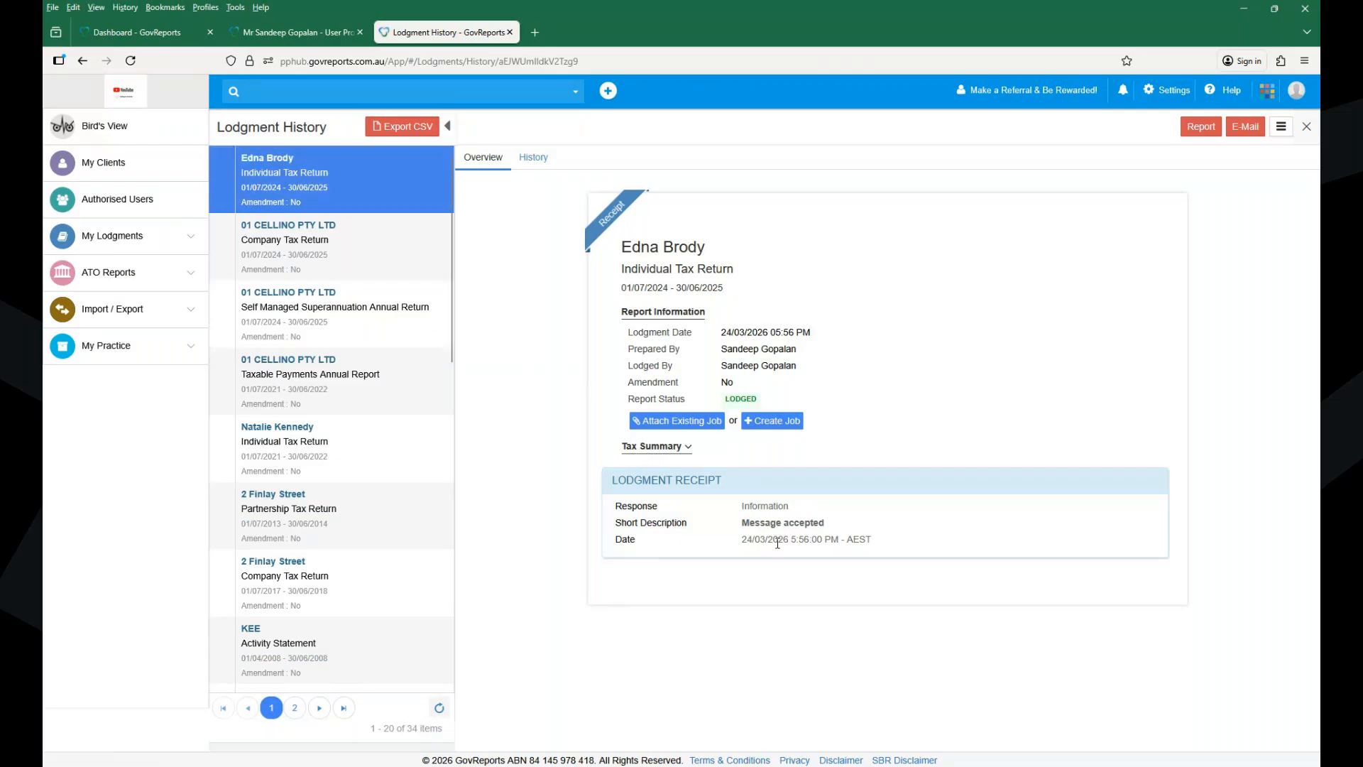
pyautogui.click(673, 447)
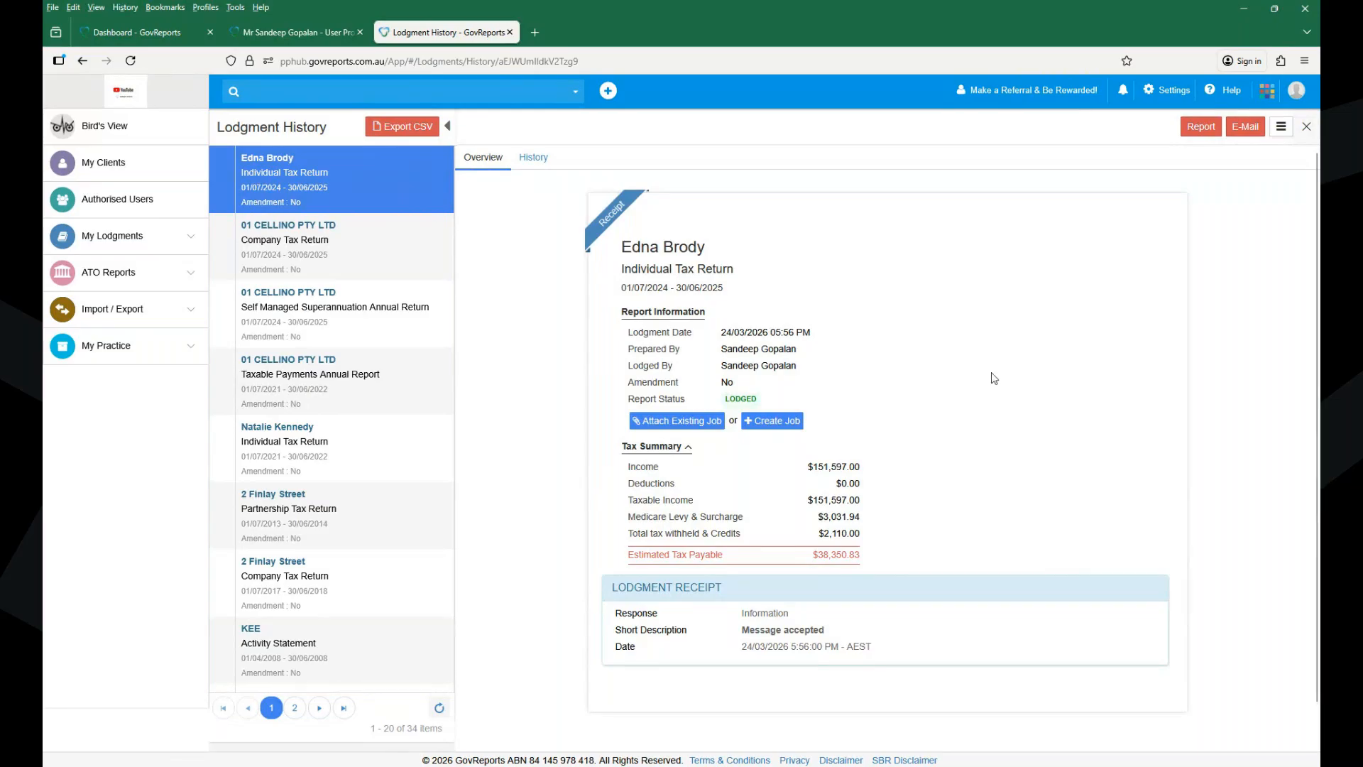
pyautogui.click(153, 250)
pyautogui.click(121, 291)
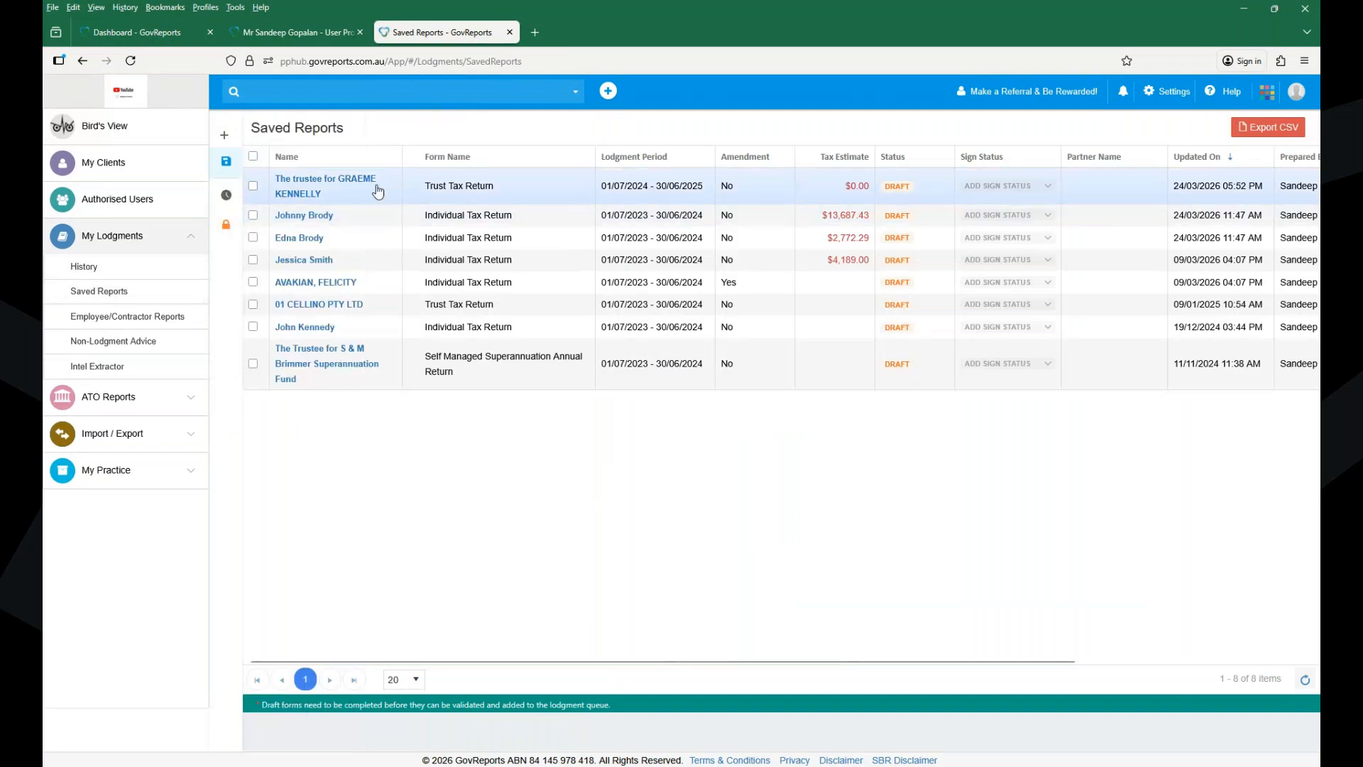
# - Open the draft 2025 Trust Tax Return's details, then bring up the Settings menu
pyautogui.click(315, 187)
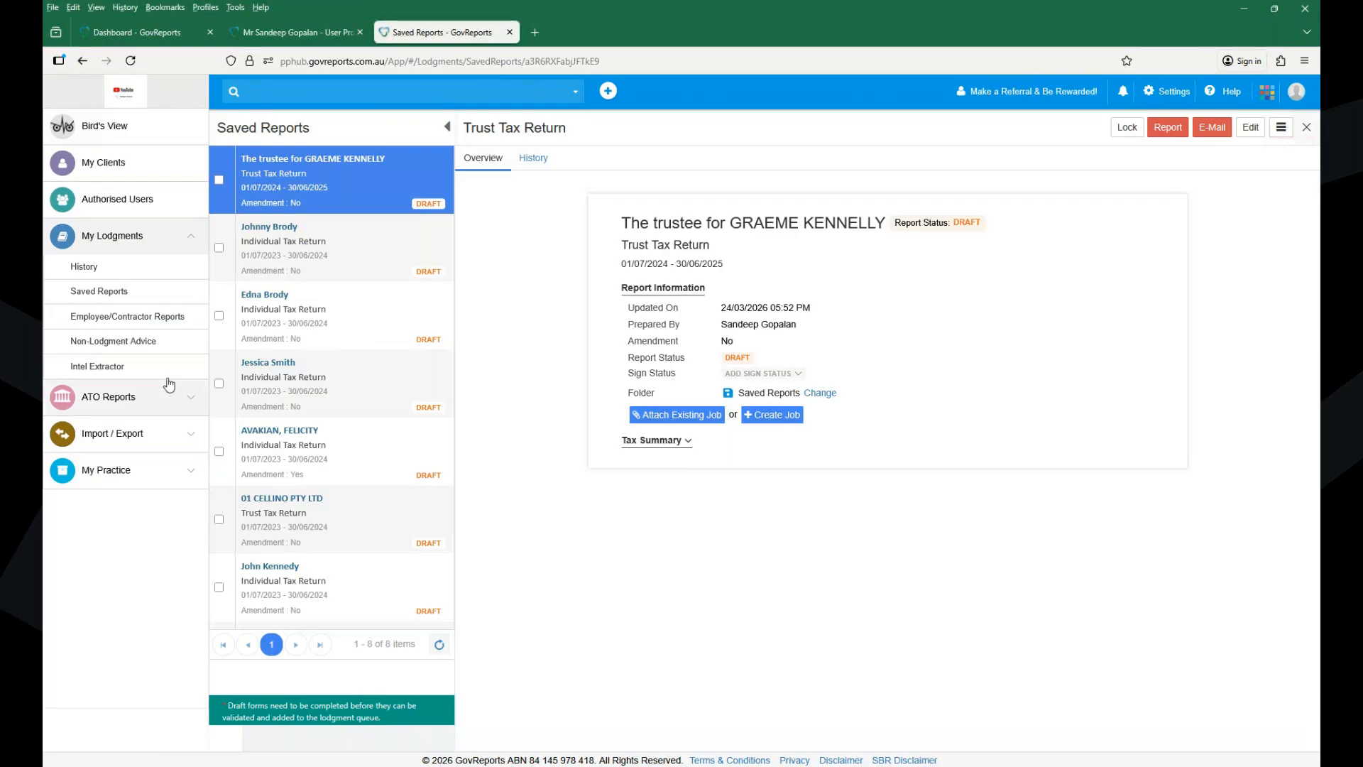
pyautogui.click(1166, 93)
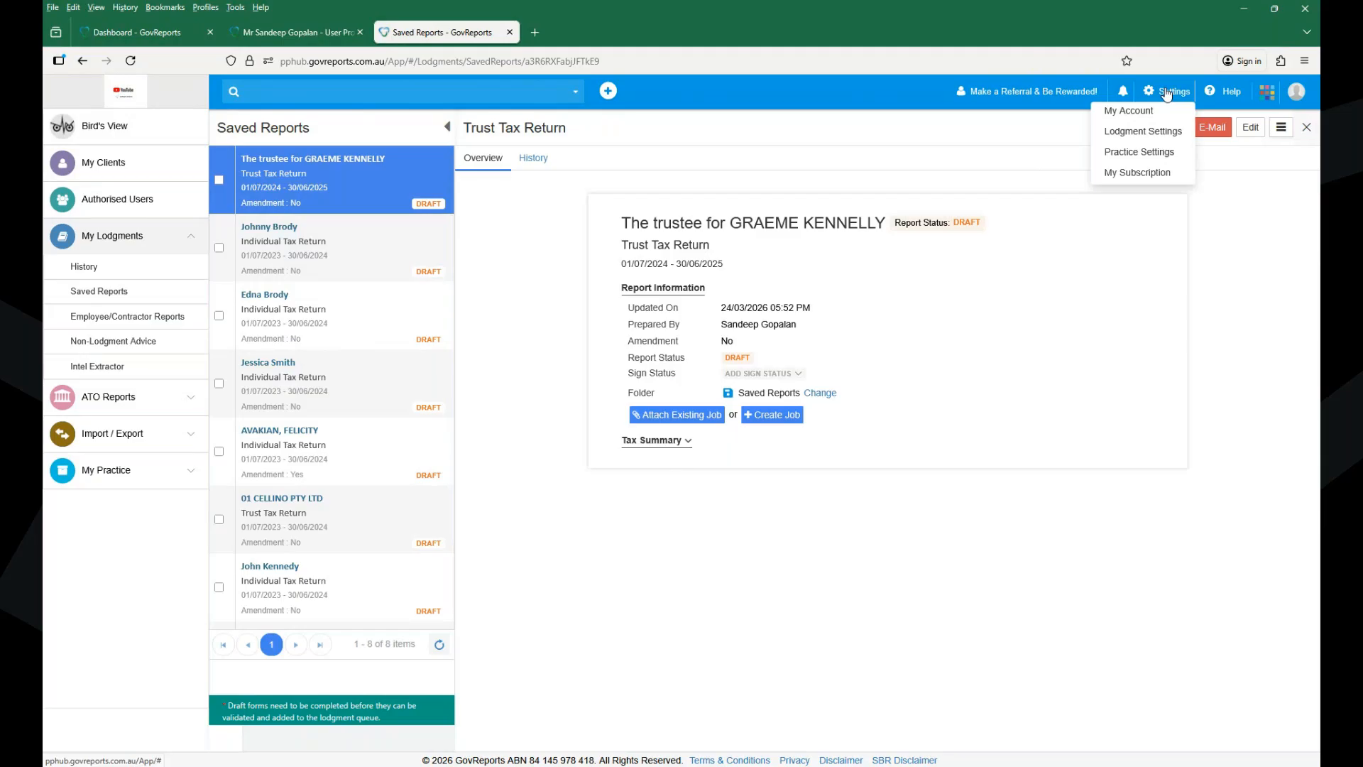
# - Open Report Settings from Lodgment Settings to review AutoSave and success/failure lodgment receipt emails
pyautogui.click(1151, 131)
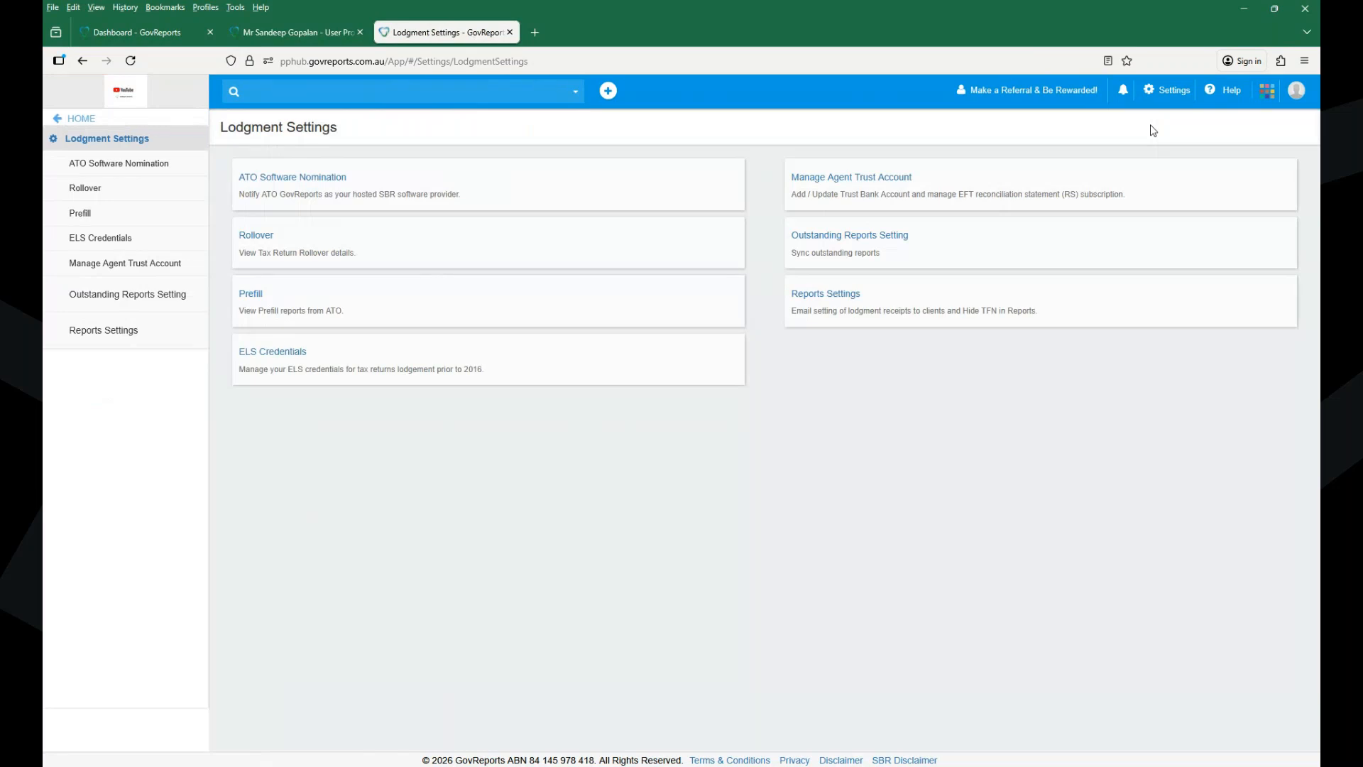
pyautogui.click(1178, 92)
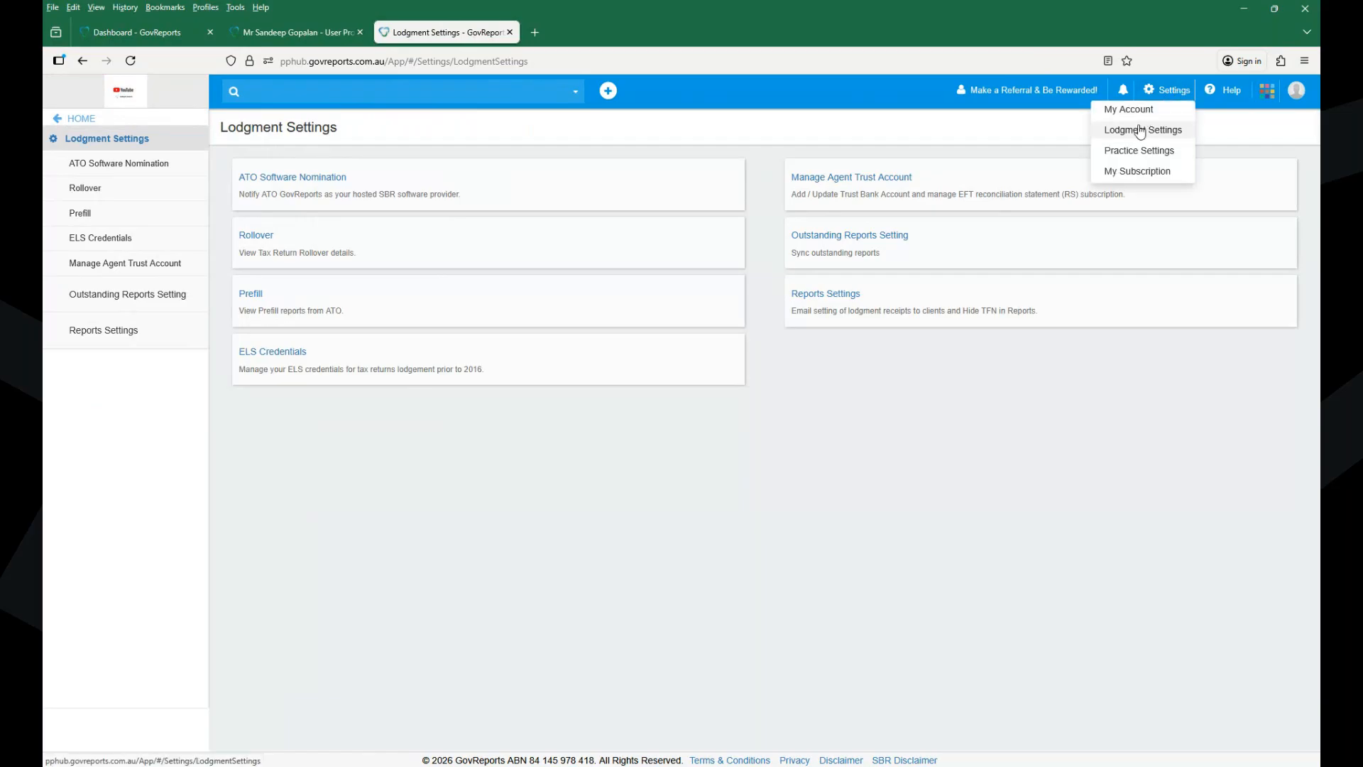
pyautogui.click(809, 303)
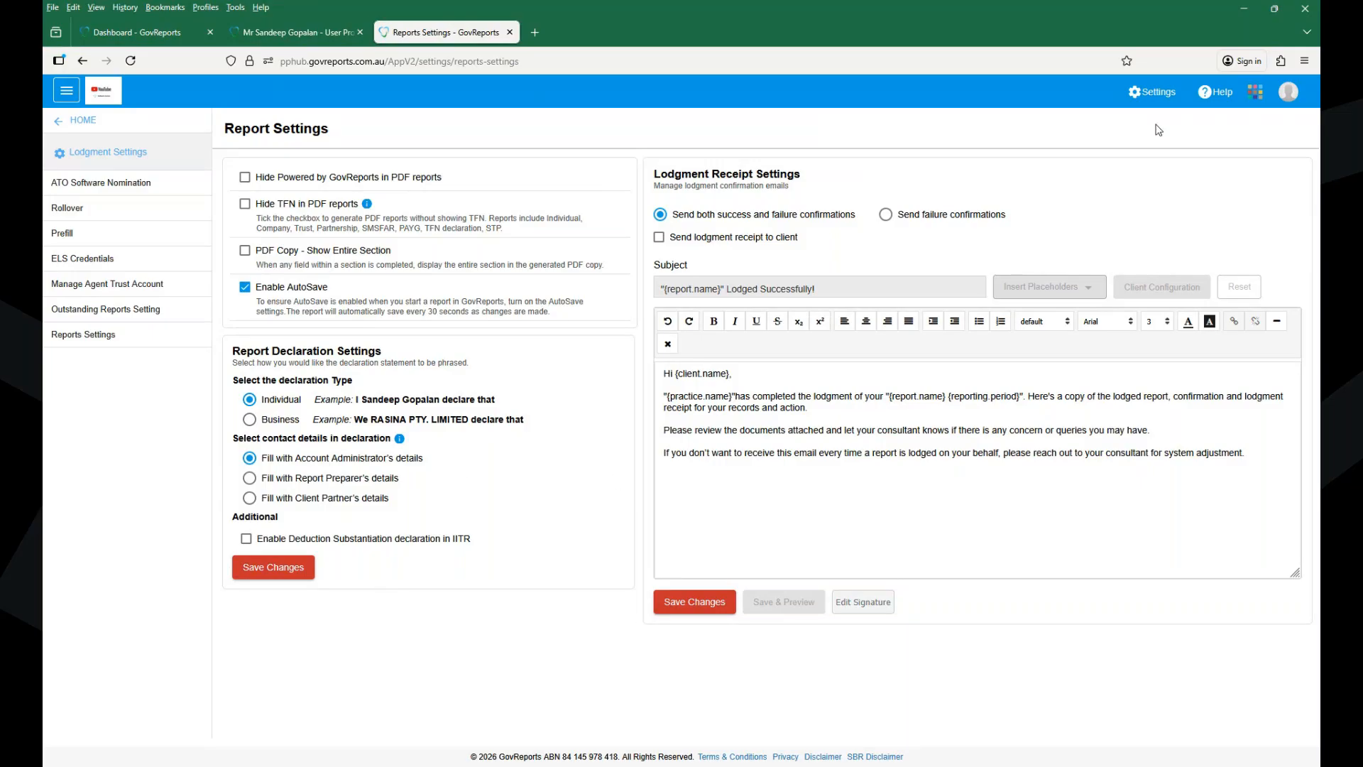
pyautogui.click(1258, 91)
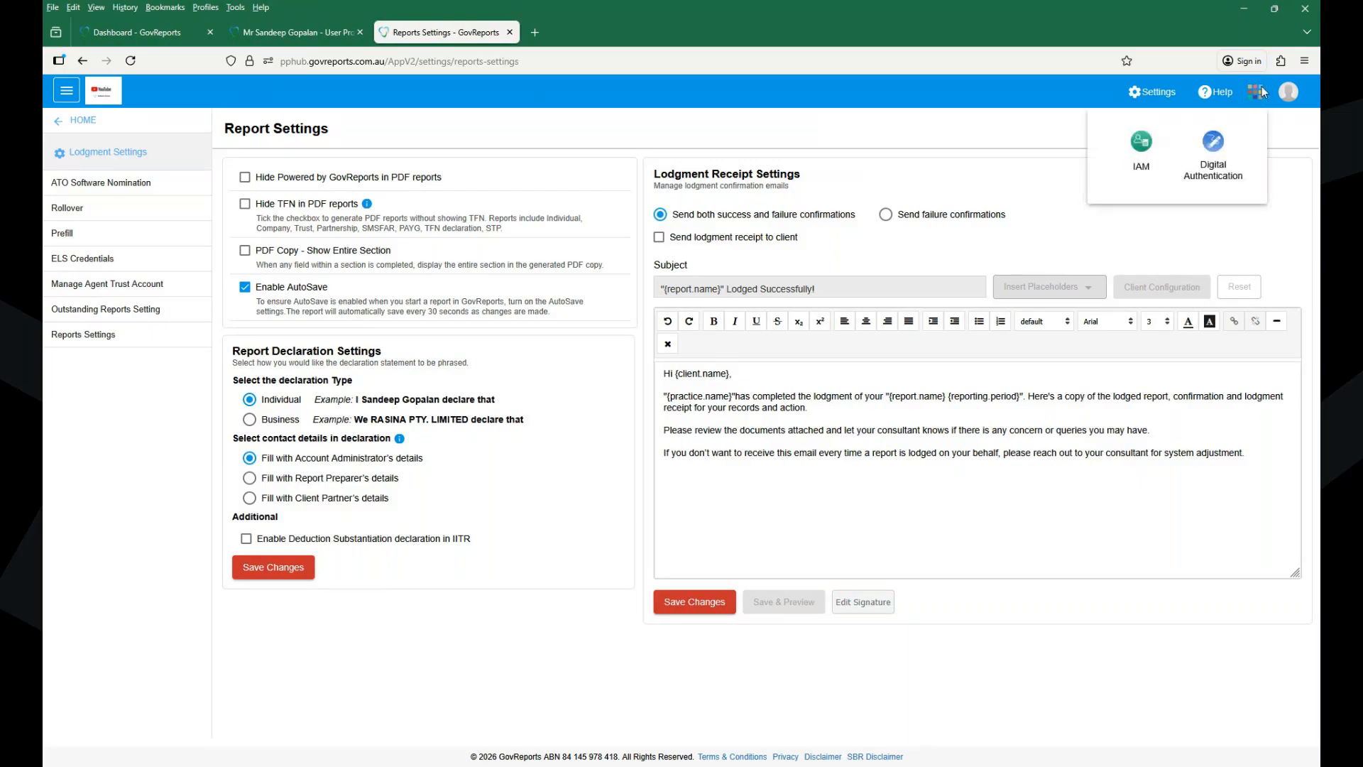
# - Close the IAM apps list and go back to the HOME dashboard
pyautogui.click(967, 148)
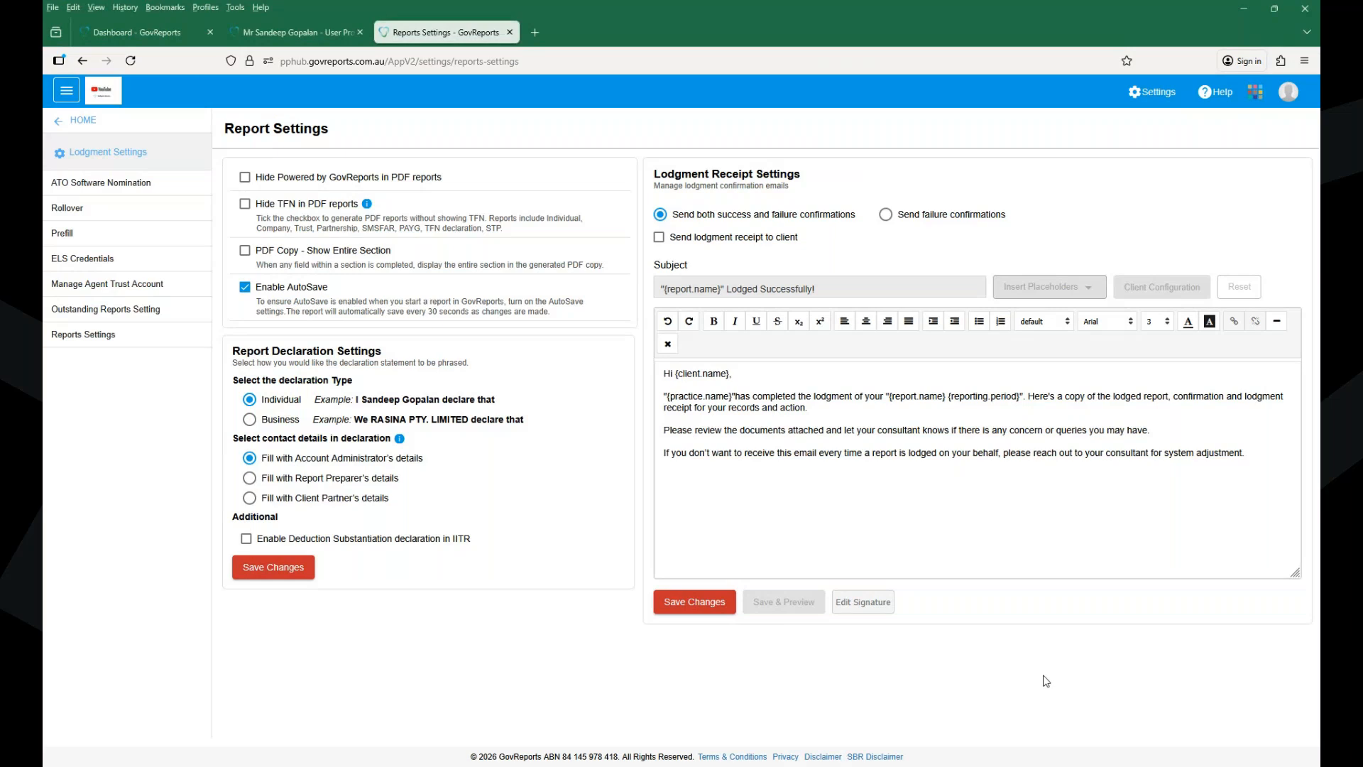
pyautogui.click(84, 120)
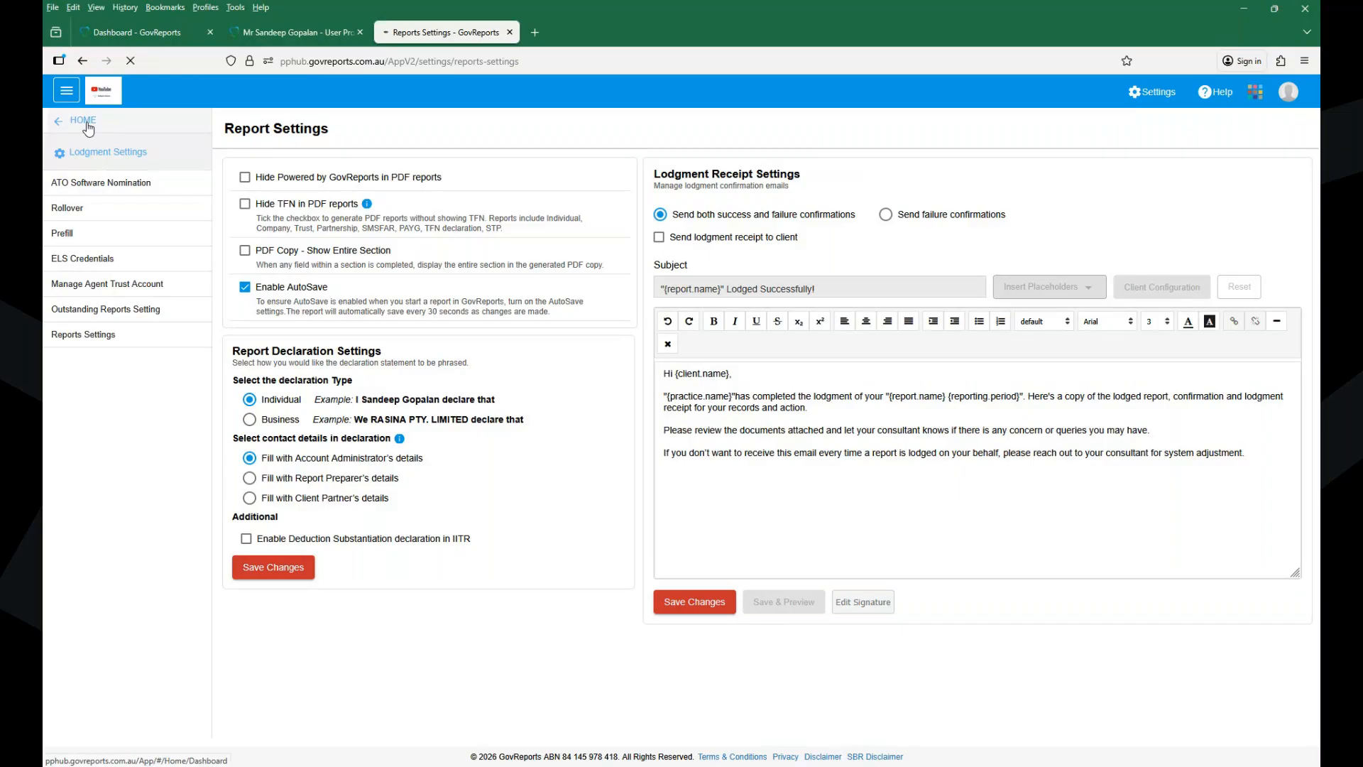